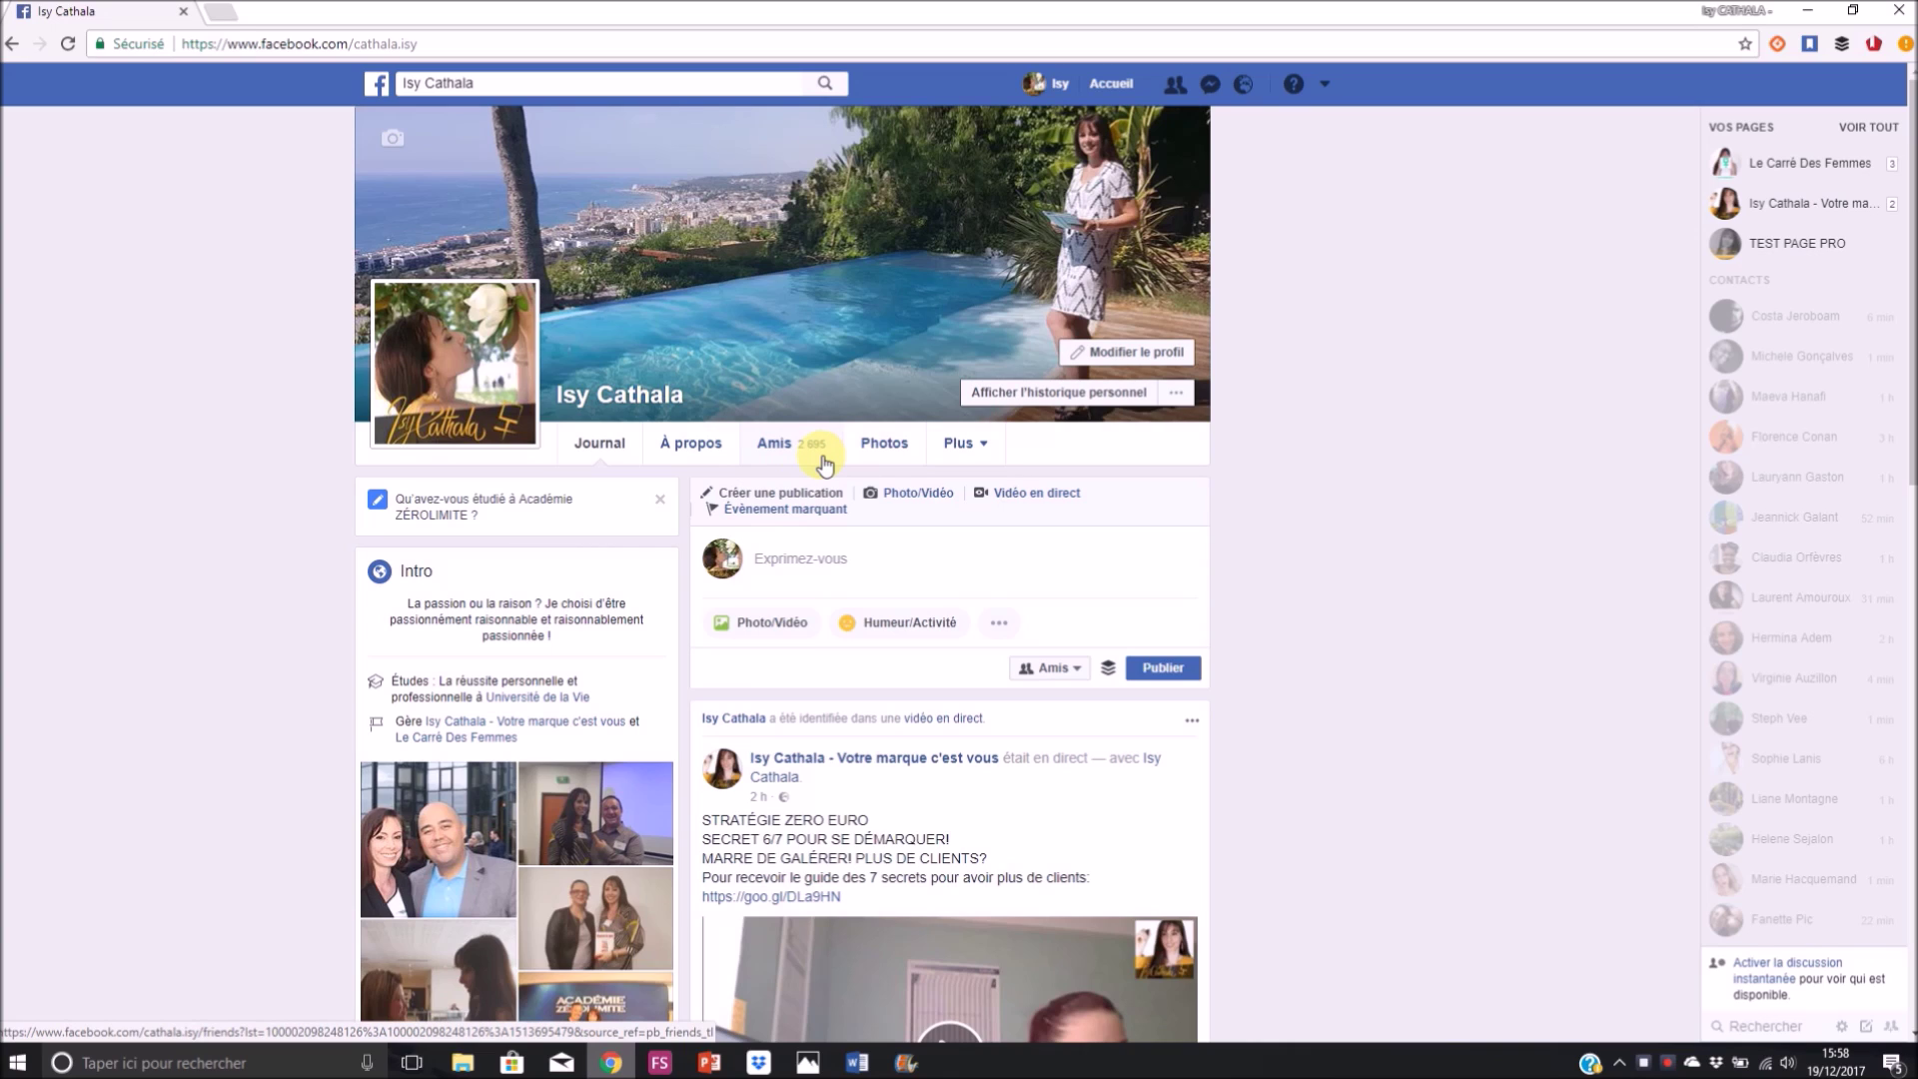
Open the managed page "Votre marque c'est vous" and look over its home content and publications.
{"action": "left_click", "coordinate": [1325, 84]}
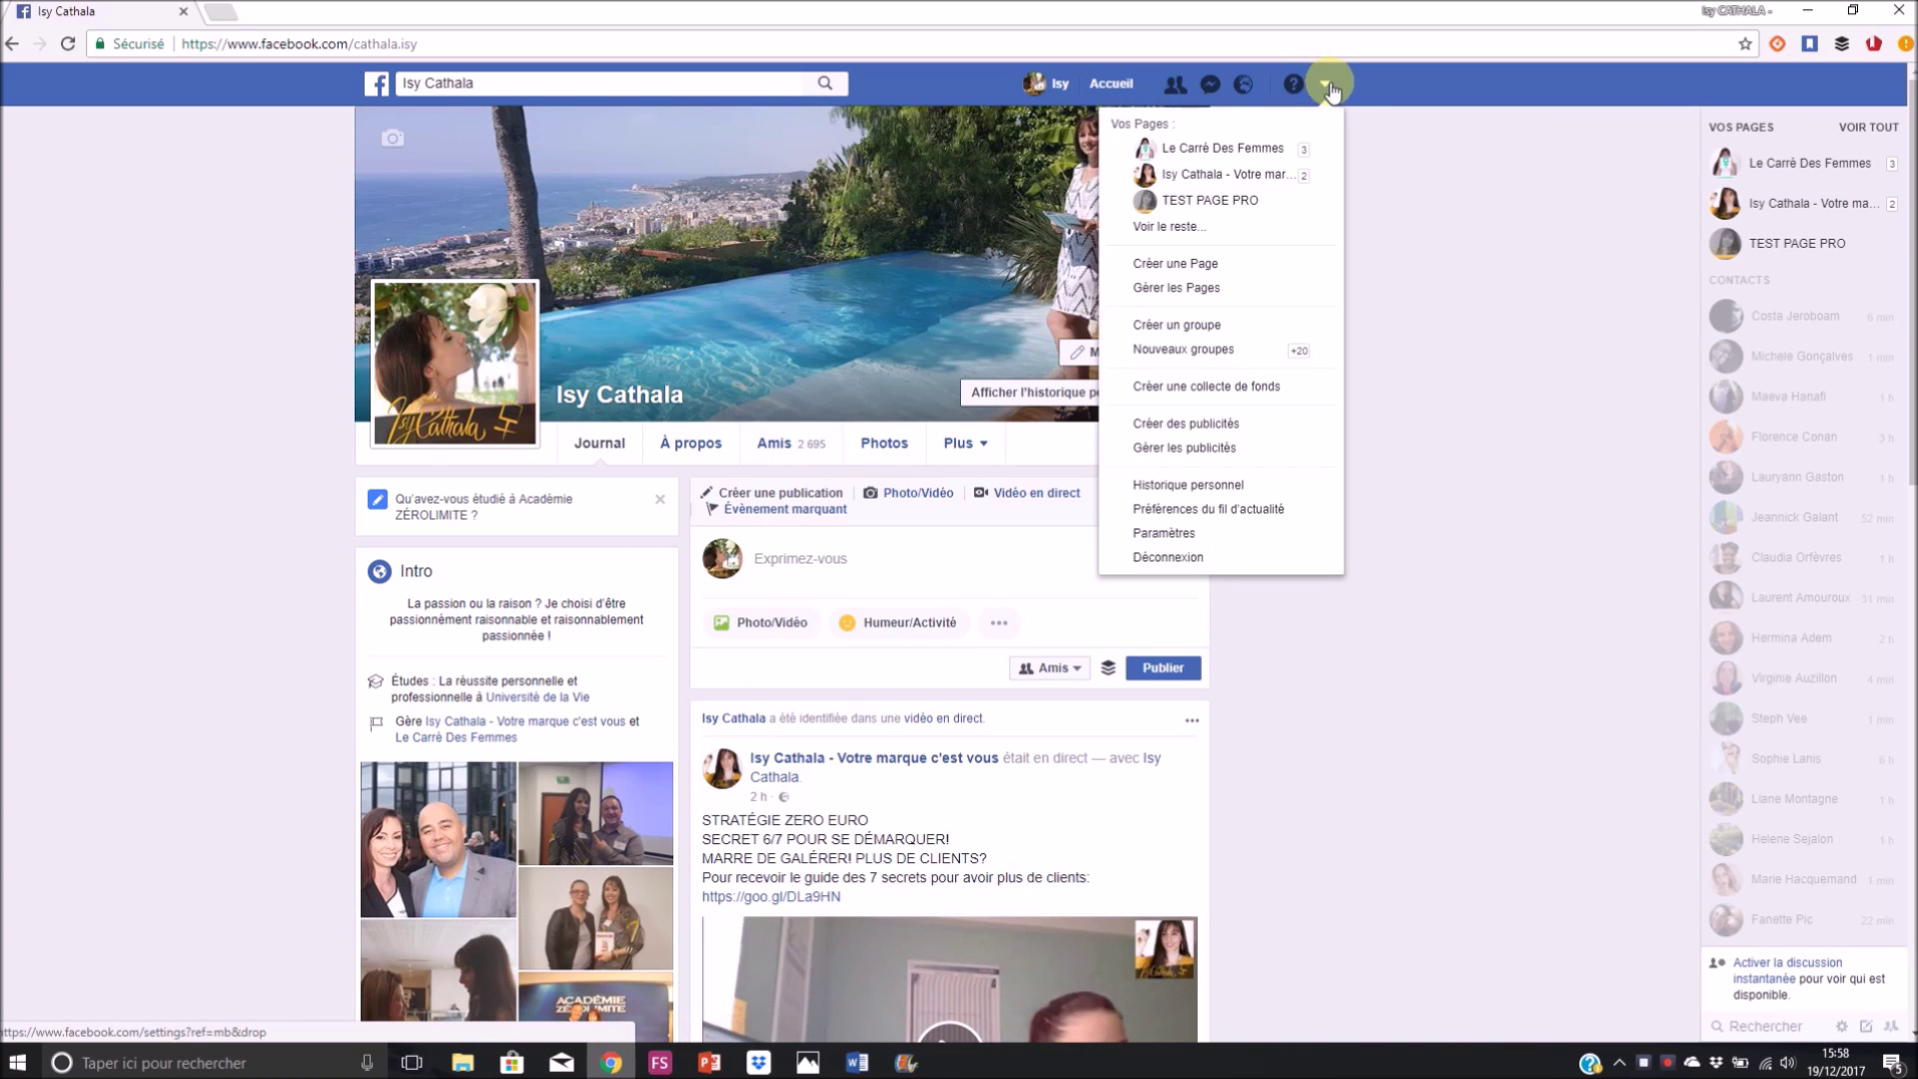
{"action": "left_click", "coordinate": [1270, 172]}
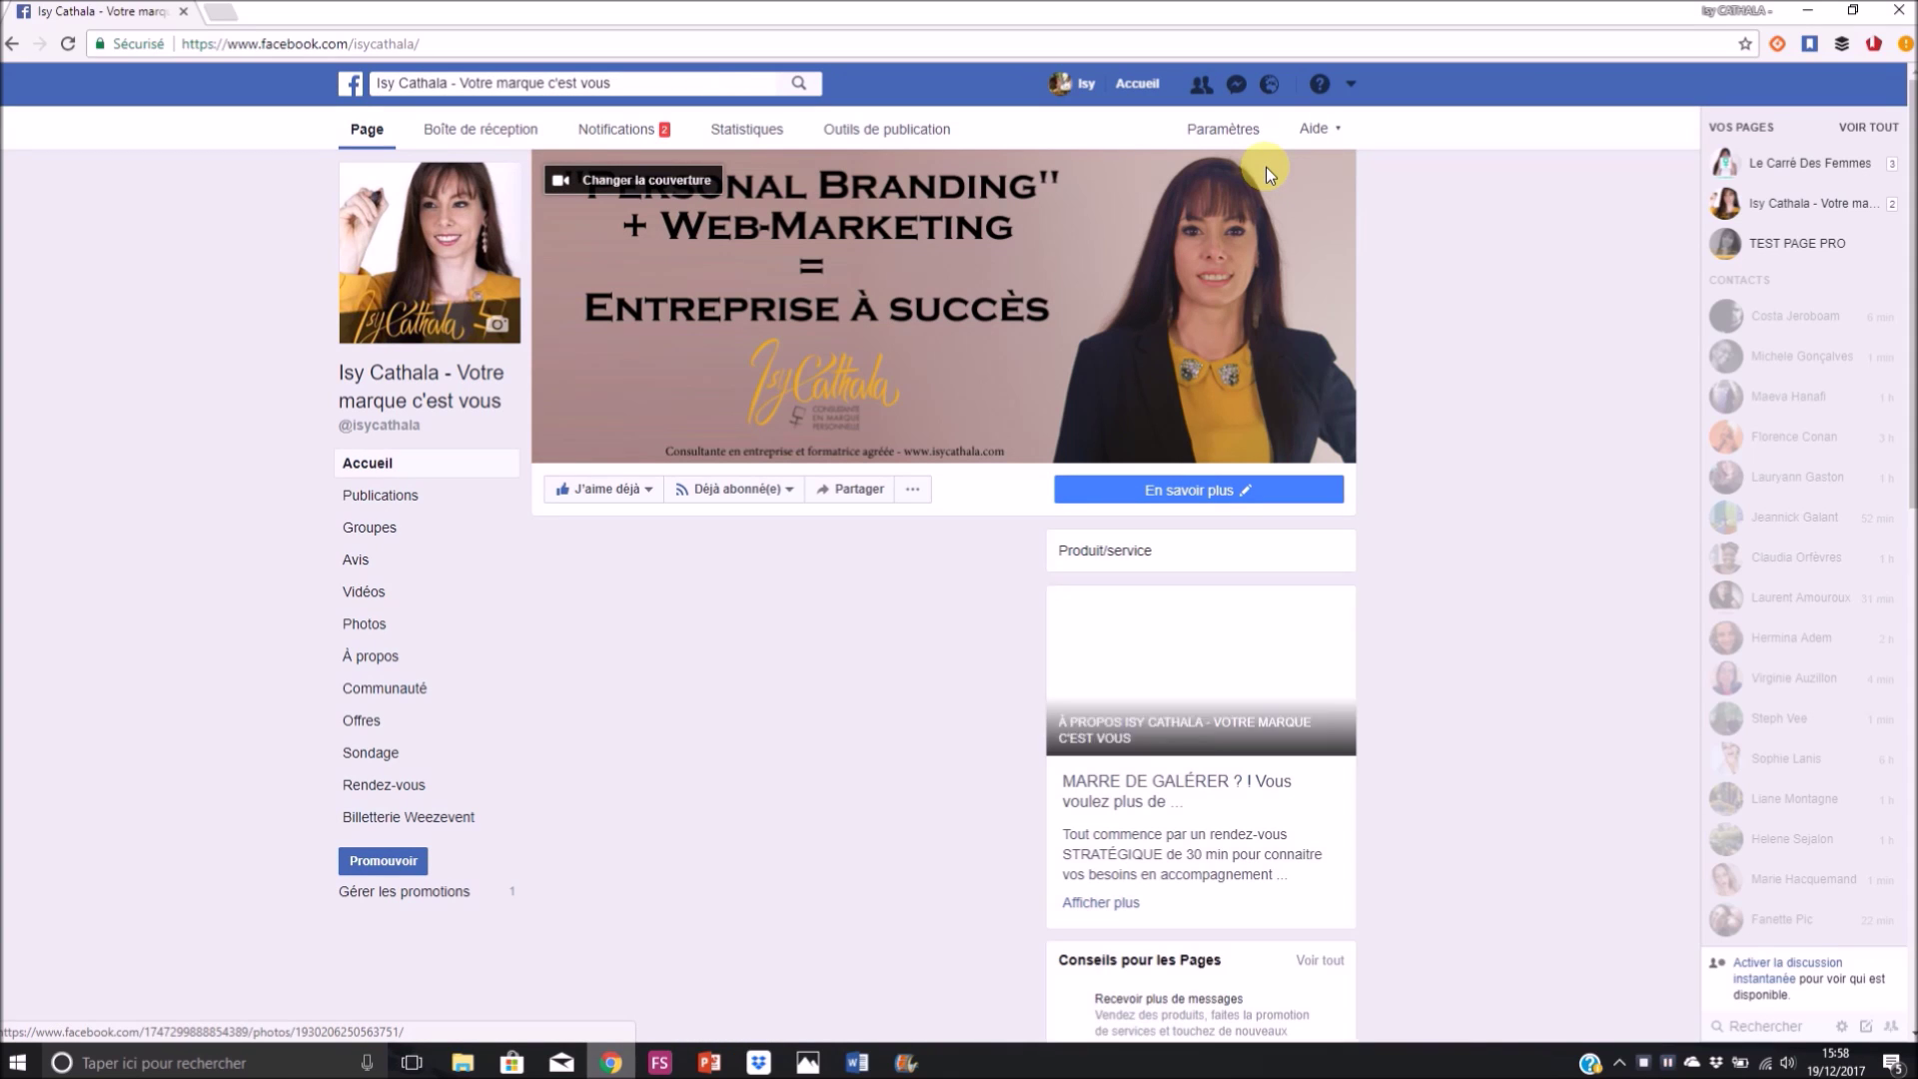
{"action": "left_click_drag", "start_coordinate": [1908, 165], "coordinate": [1908, 381]}
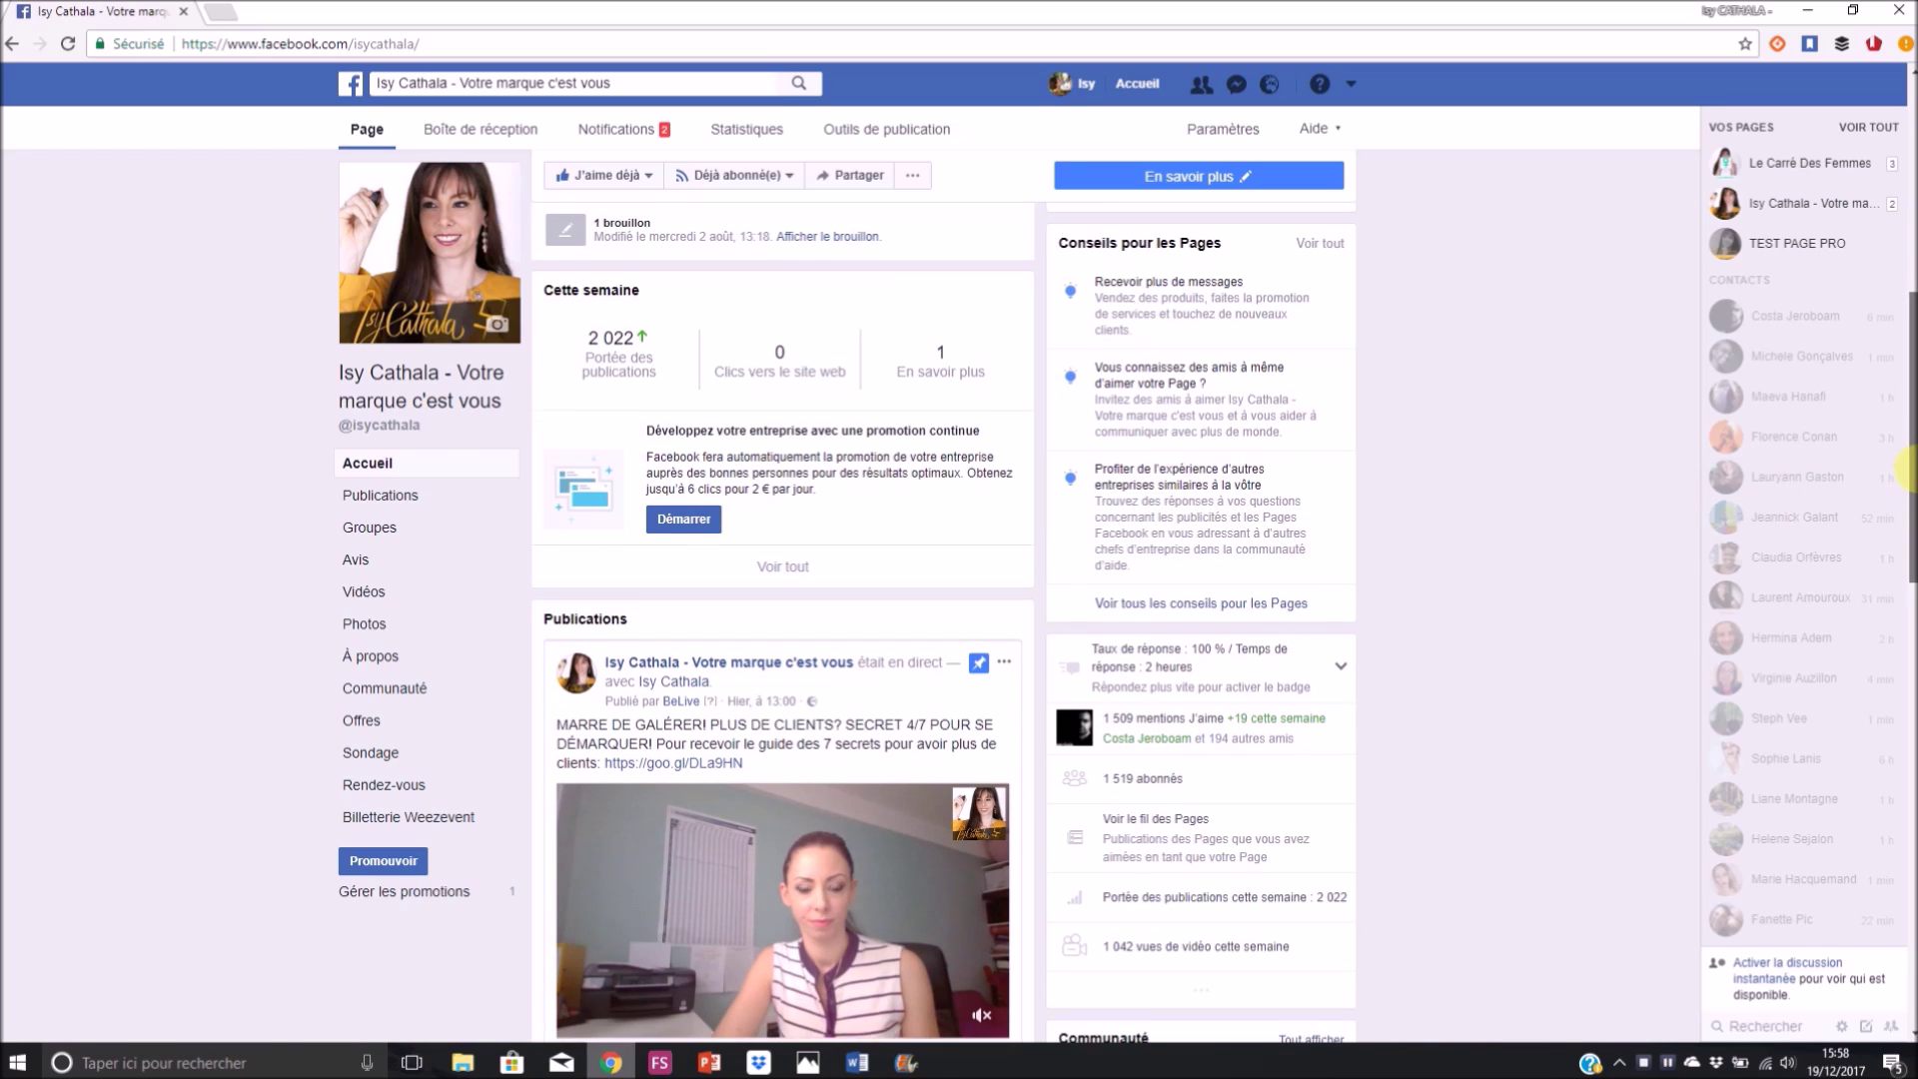
{"action": "scroll", "coordinate": [1898, 406], "scroll_direction": "up", "scroll_amount": 2}
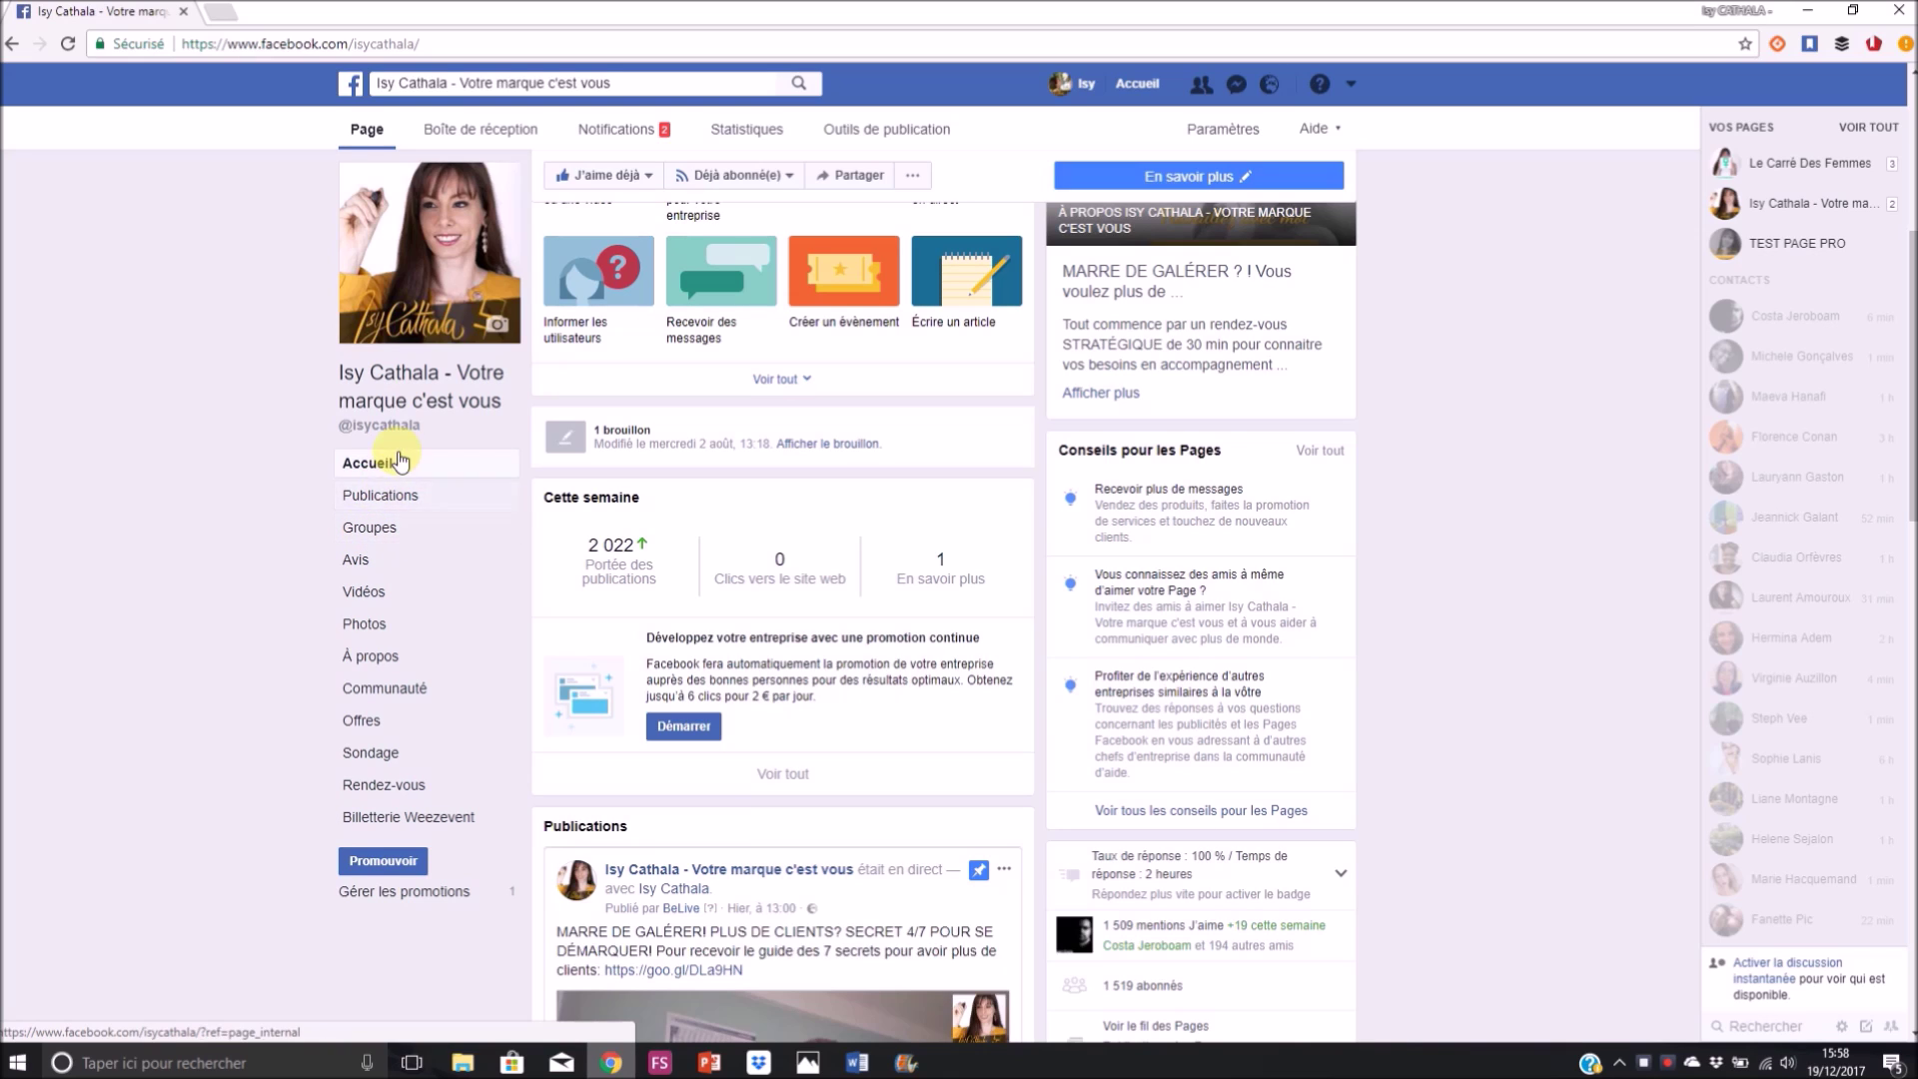
View the groups associated with the page and open the "PERSONAL BRANDING et WEB-MARKETING" group.
{"action": "left_click", "coordinate": [368, 526]}
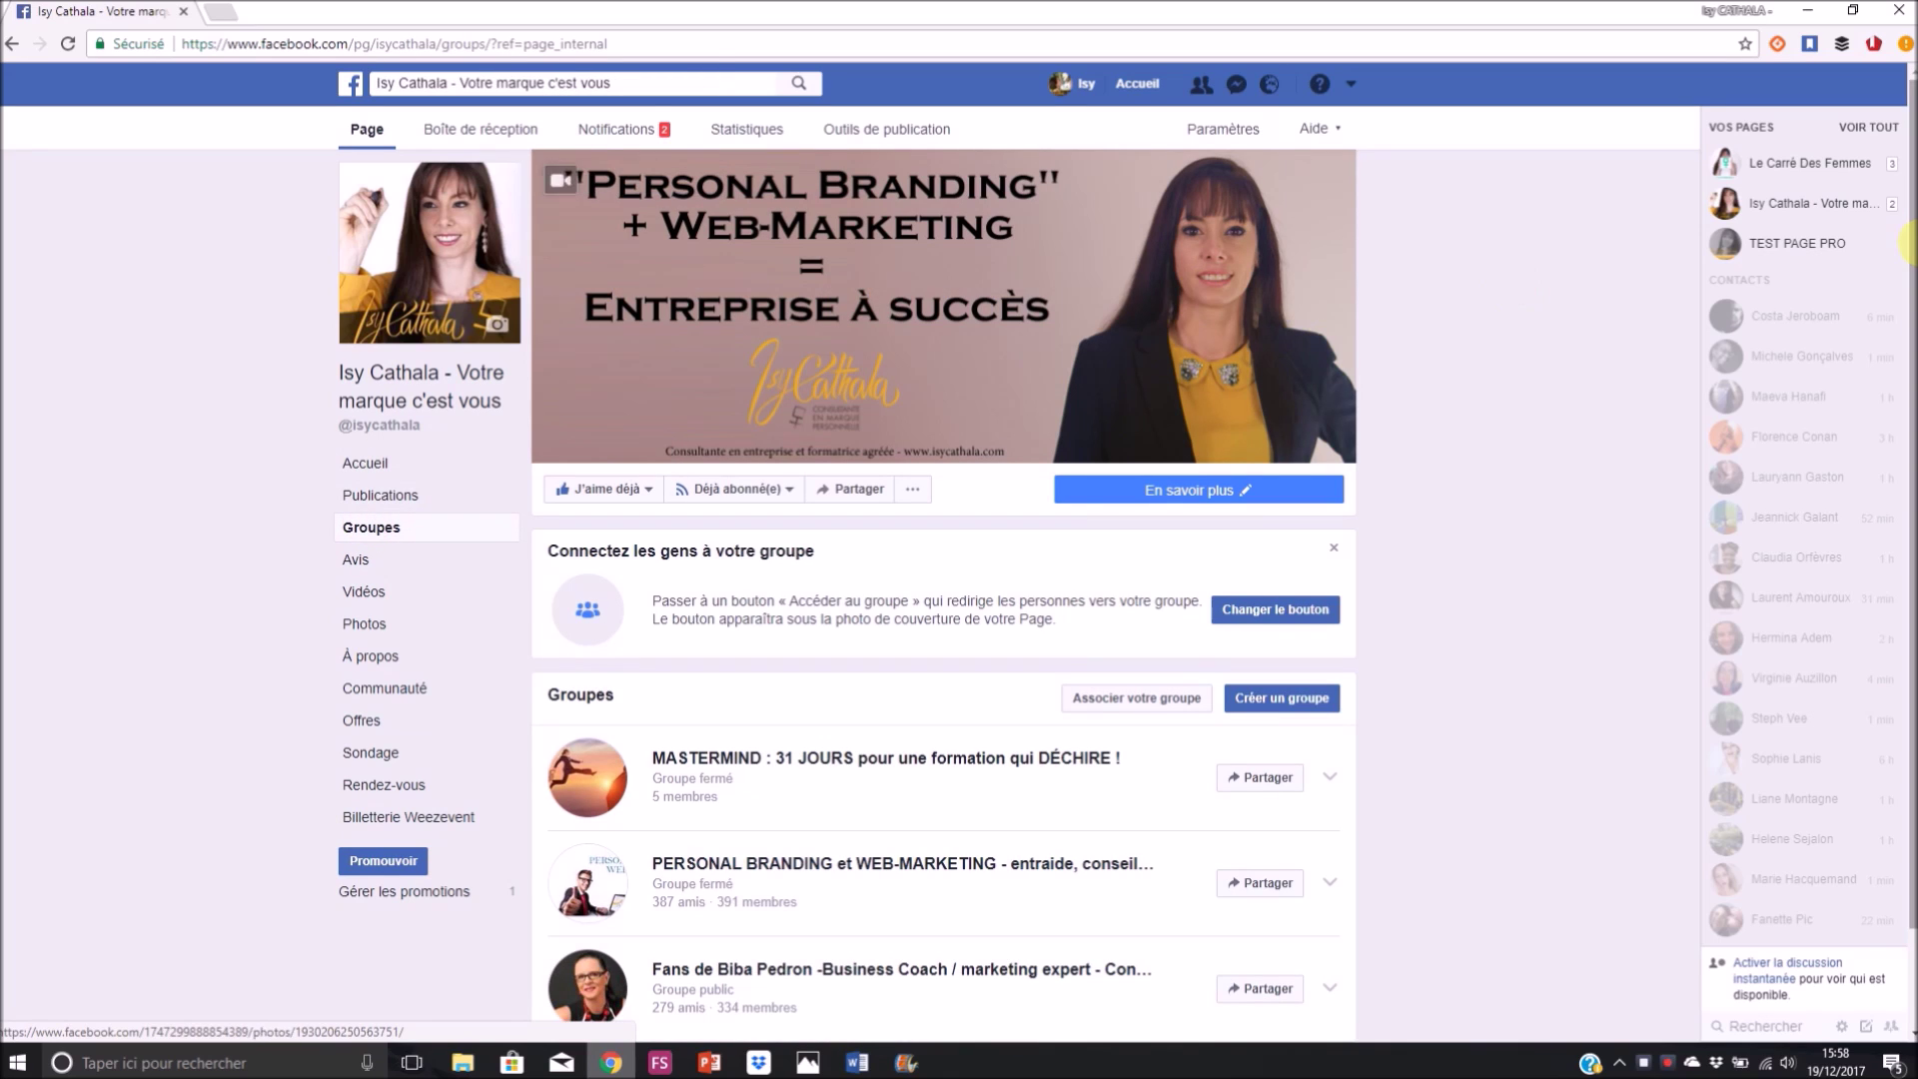
{"action": "left_click_drag", "start_coordinate": [1913, 245], "coordinate": [1913, 315]}
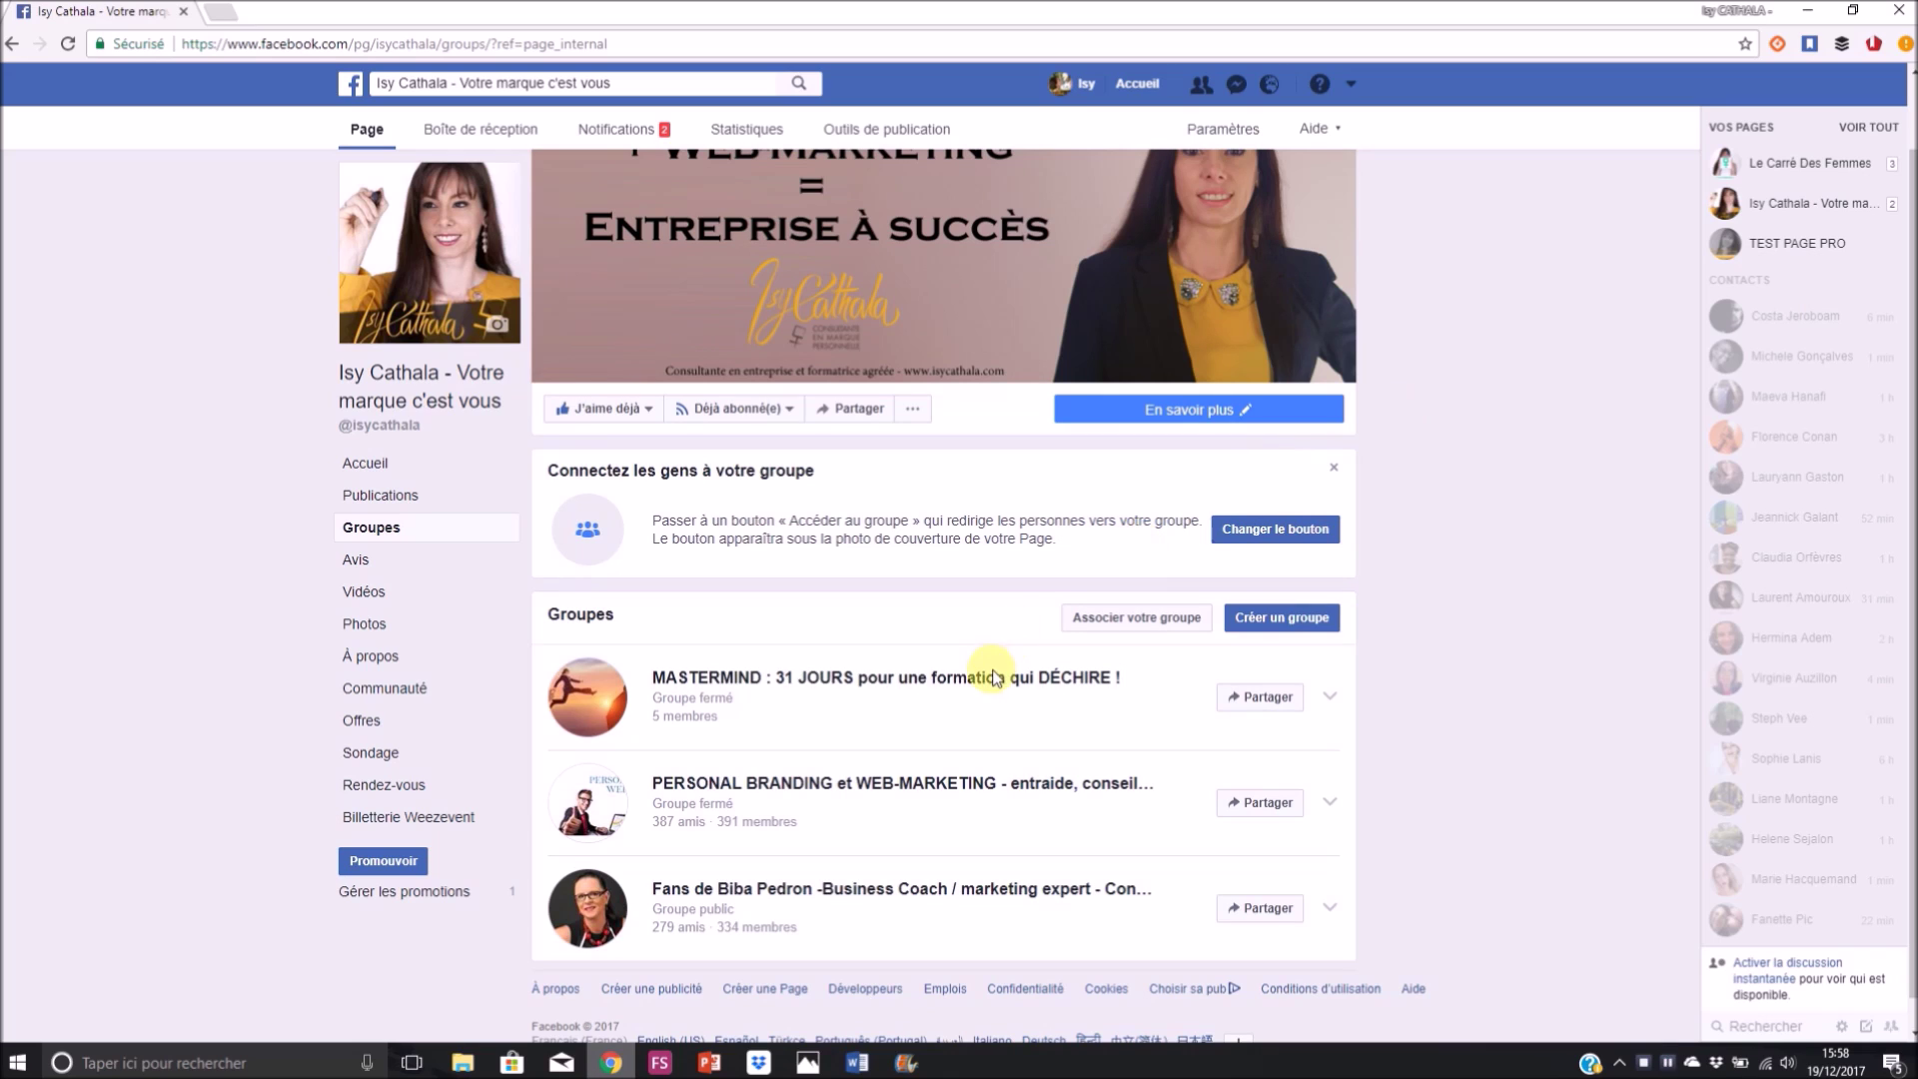
{"action": "left_click", "coordinate": [1103, 785]}
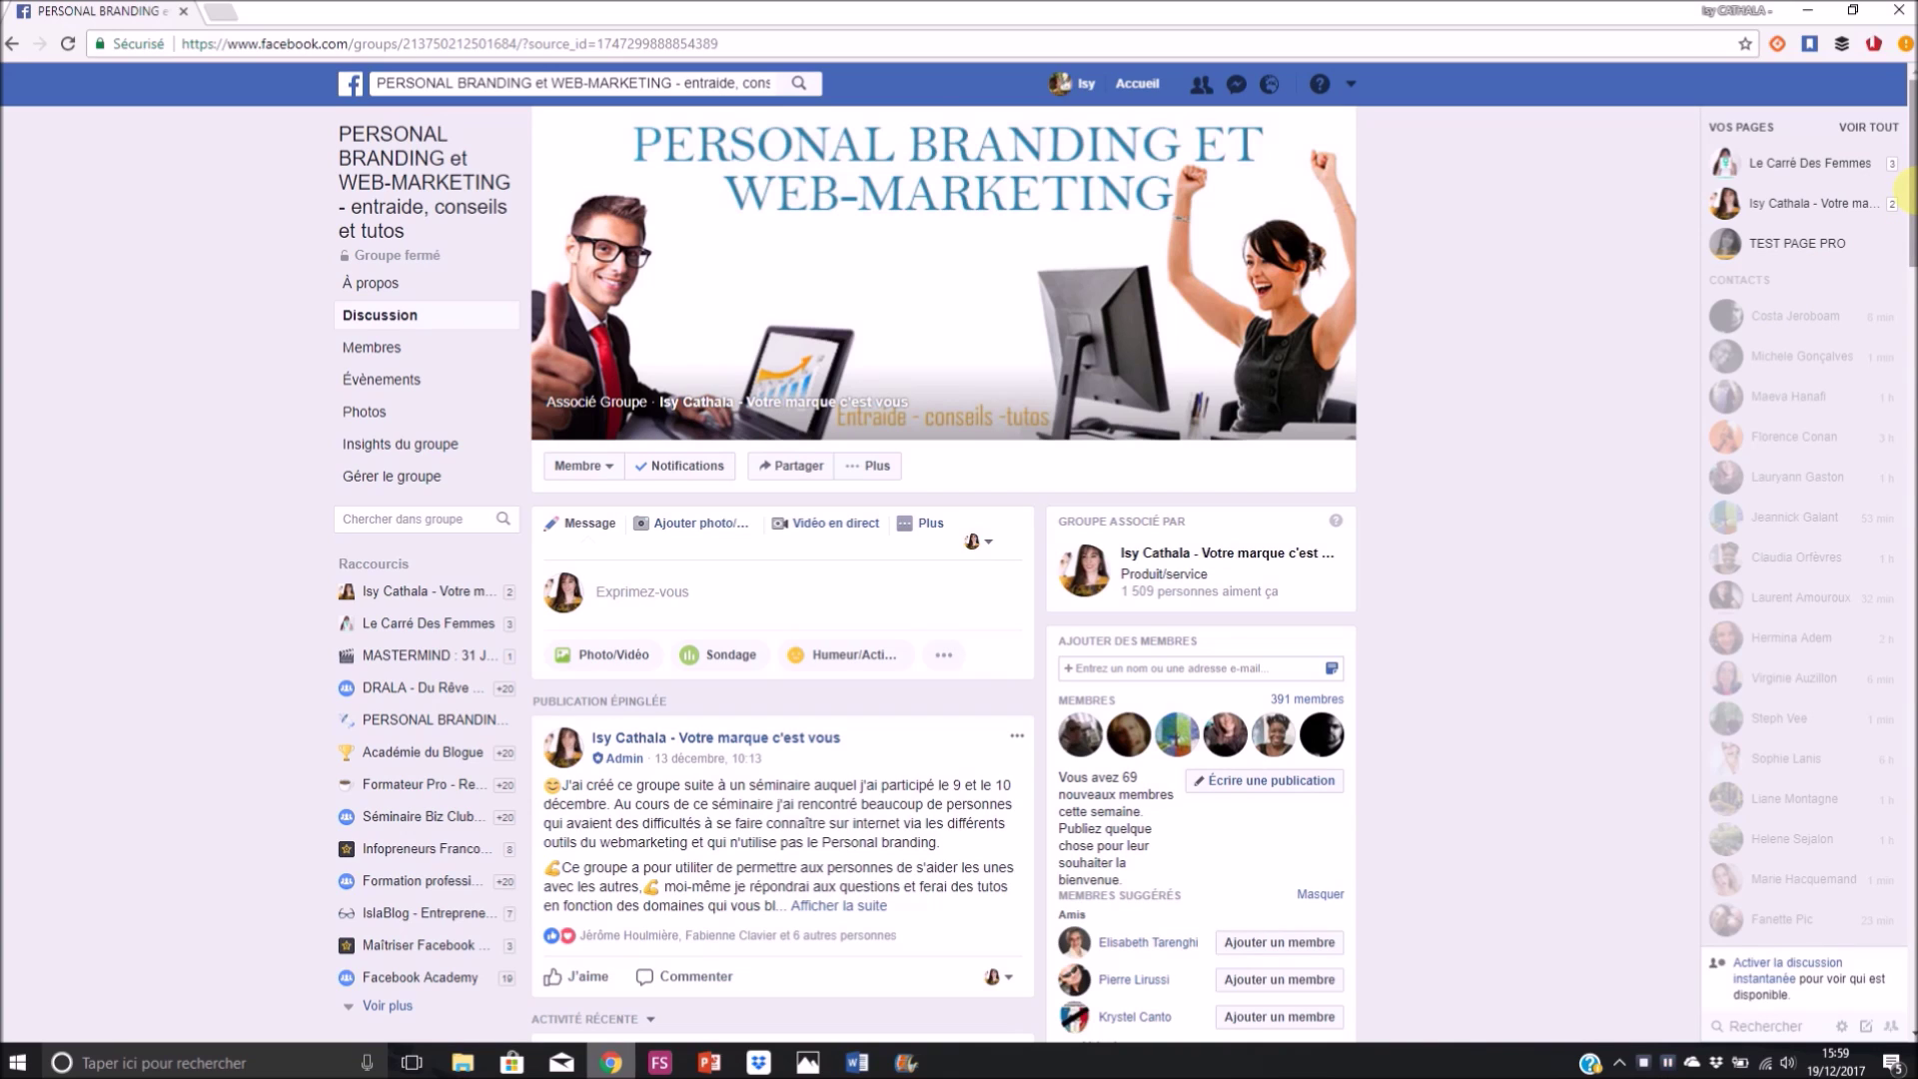
{"action": "left_click", "coordinate": [1353, 90]}
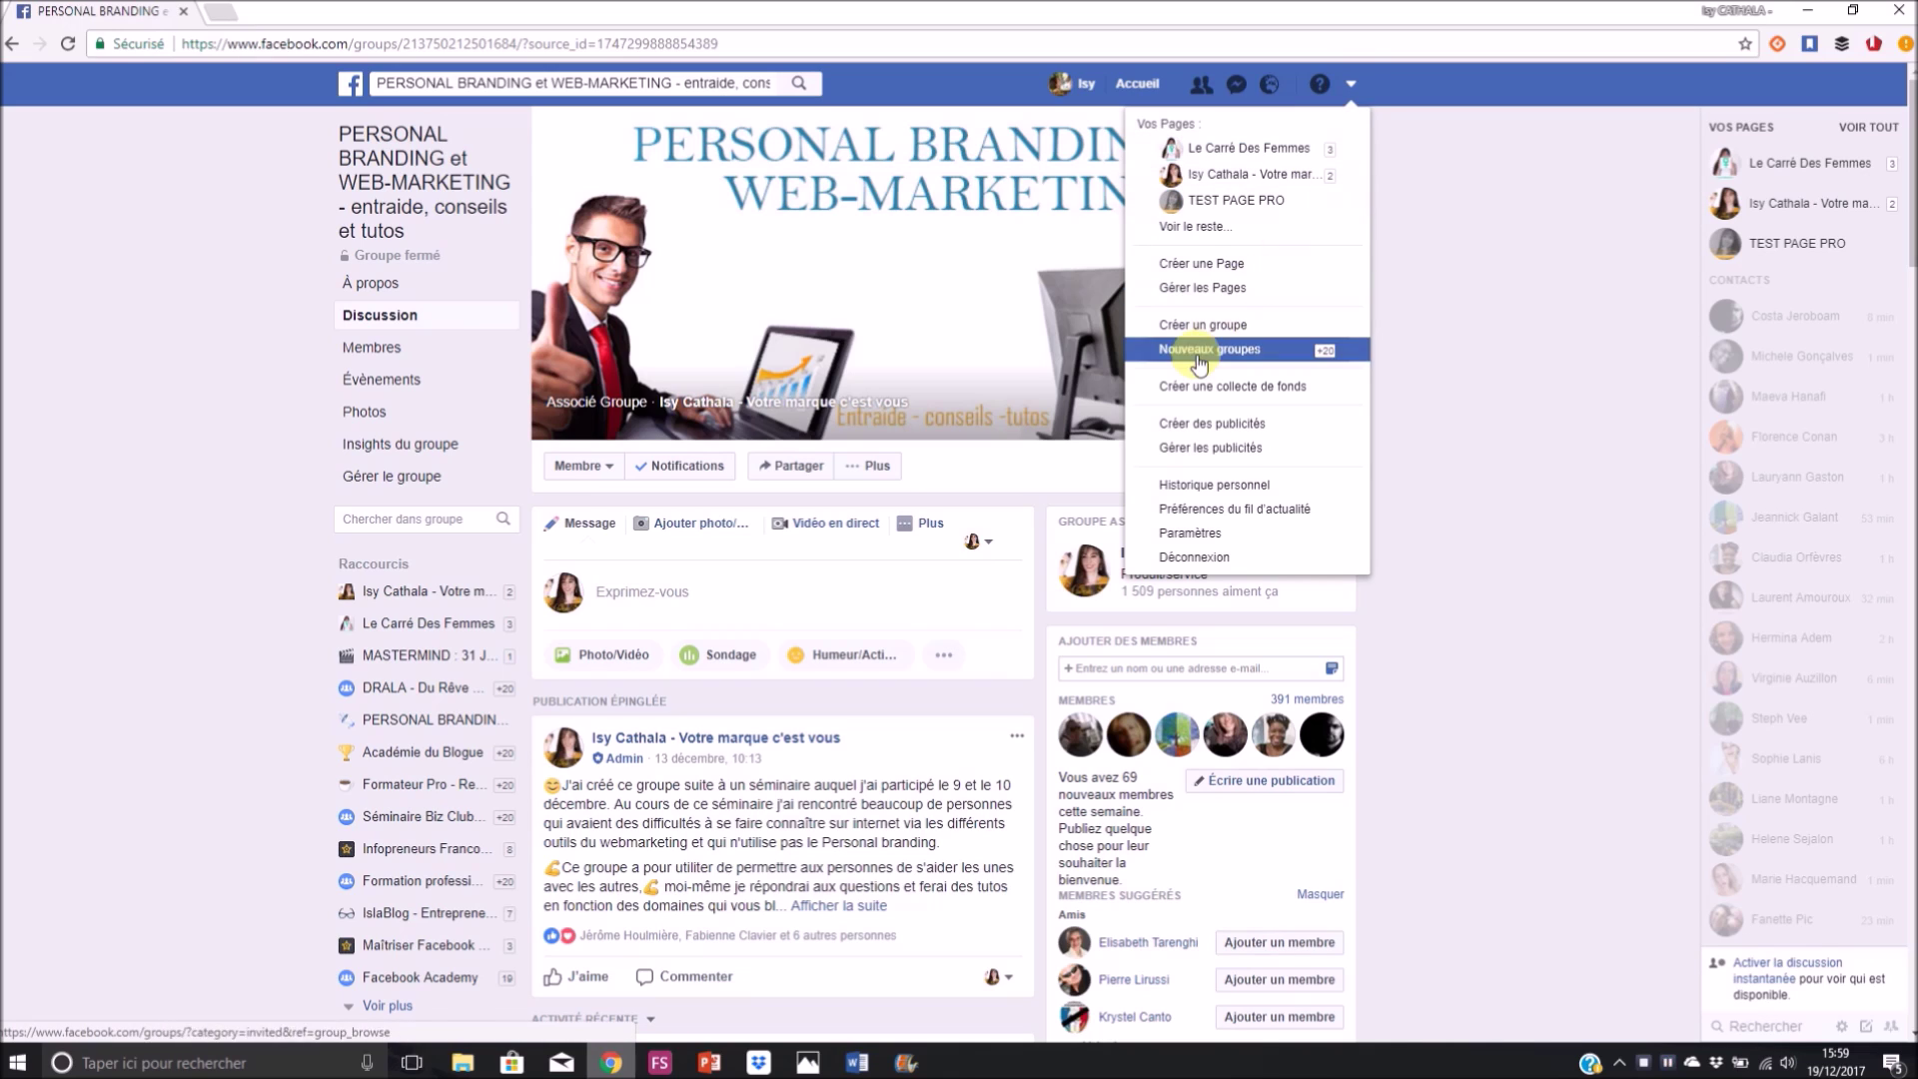
{"action": "left_click", "coordinate": [1209, 266]}
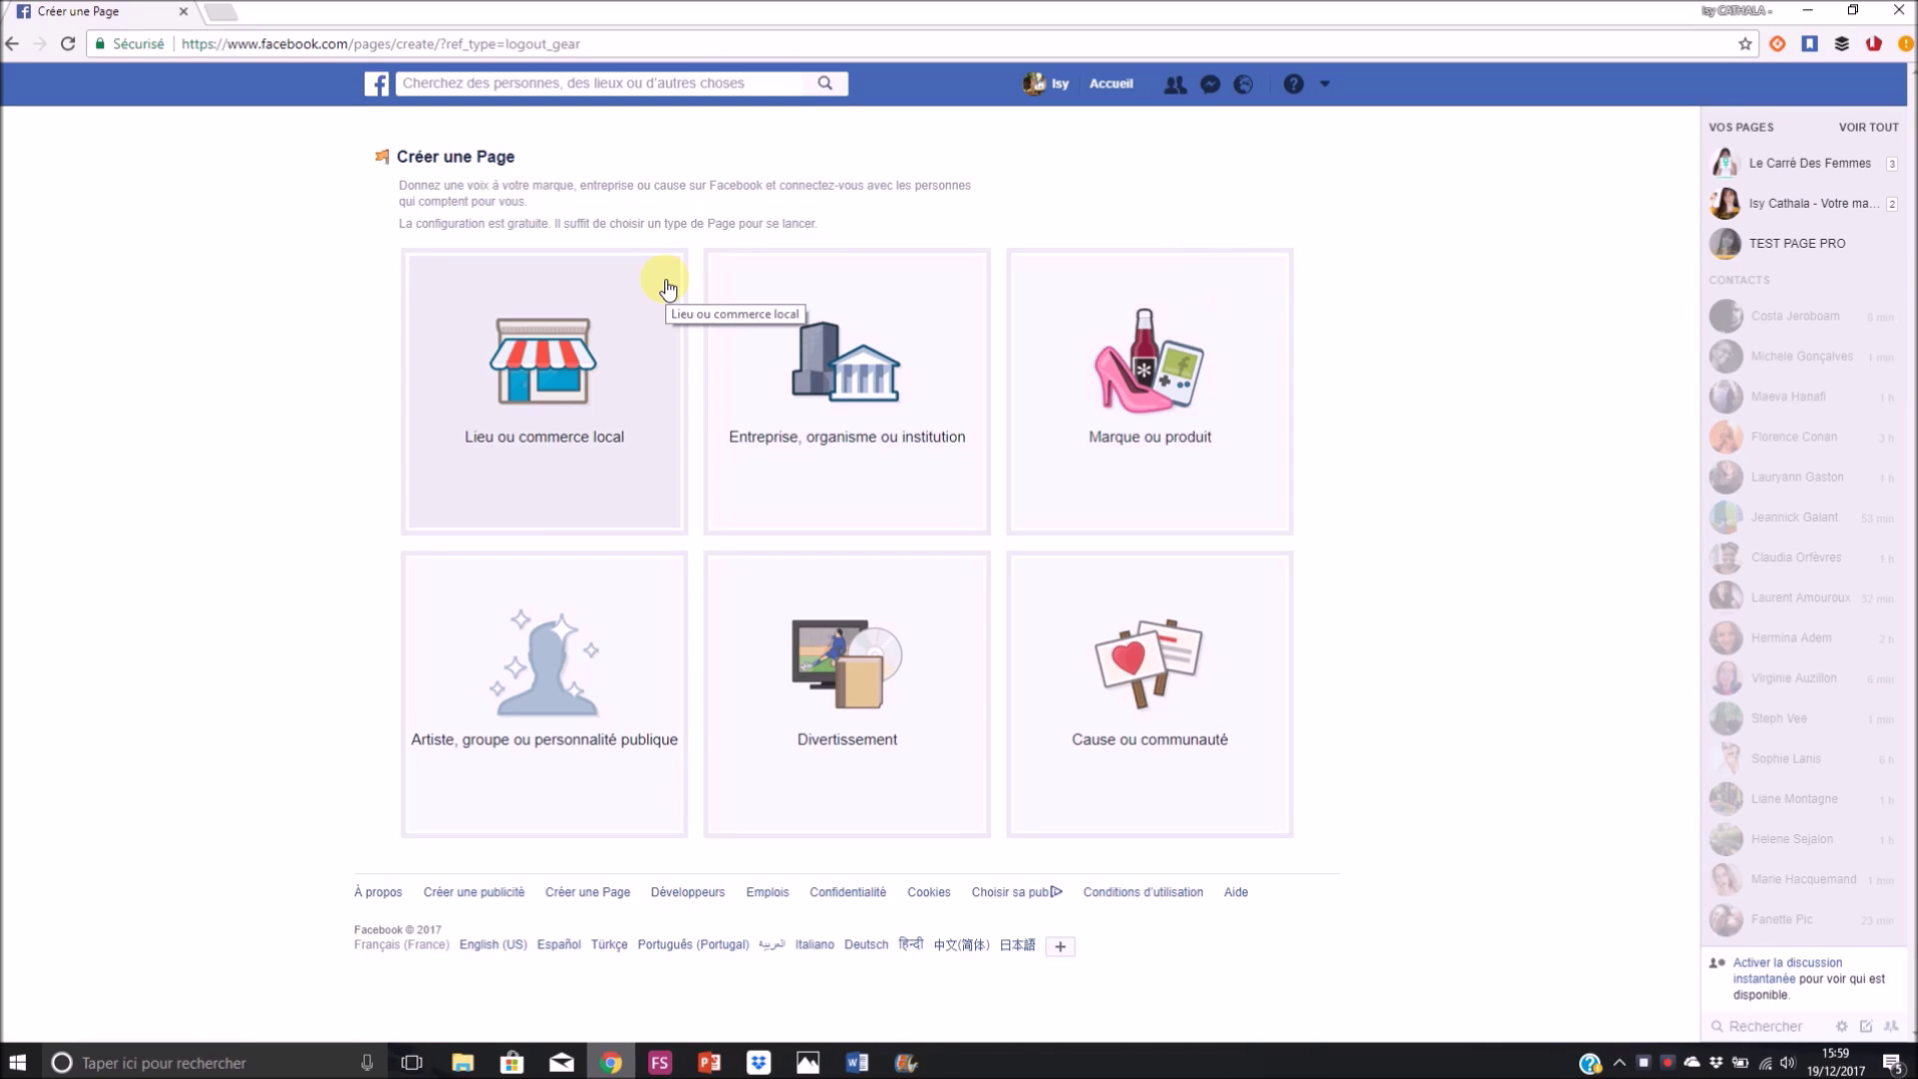
{"action": "left_click", "coordinate": [12, 46]}
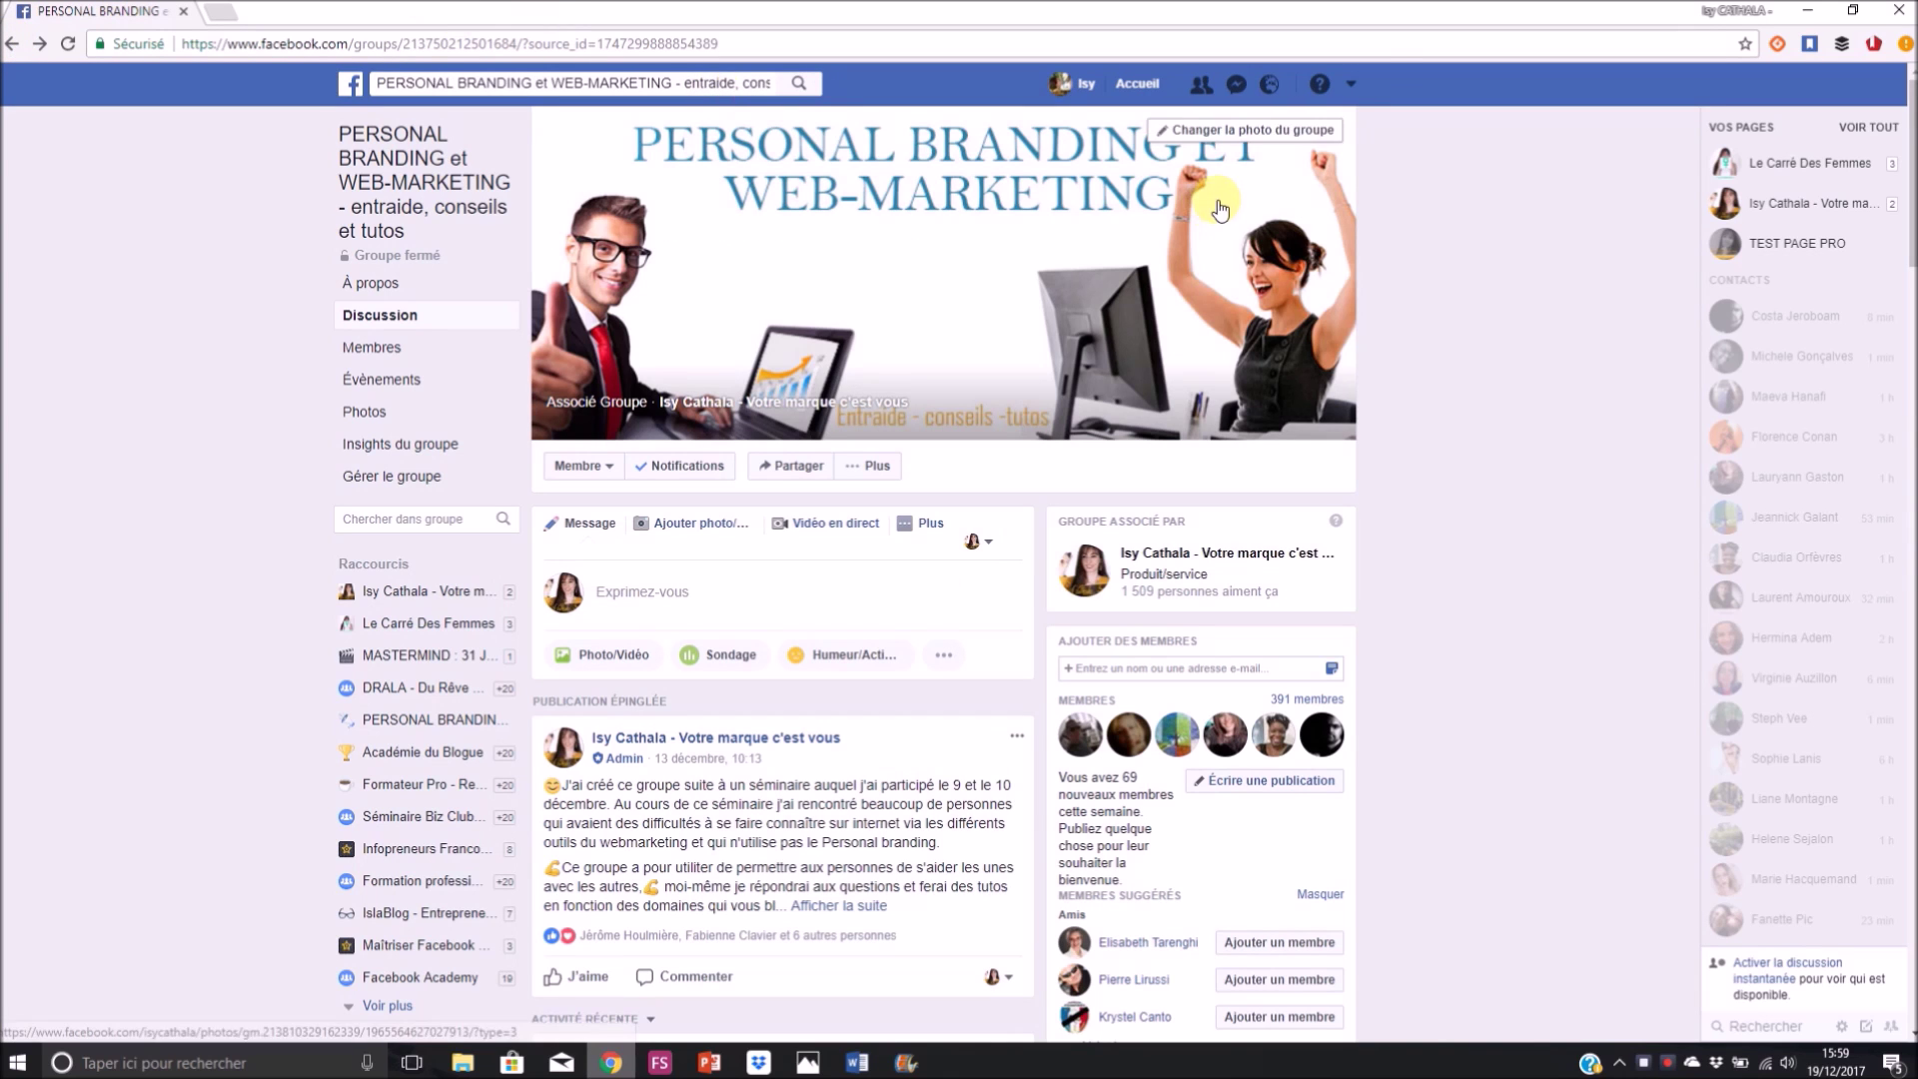
Return to the "Votre marque c'est vous" page, examine the boost options of its pinned live video, and cancel the promotion.
{"action": "left_click", "coordinate": [1350, 83]}
{"action": "left_click", "coordinate": [1283, 180]}
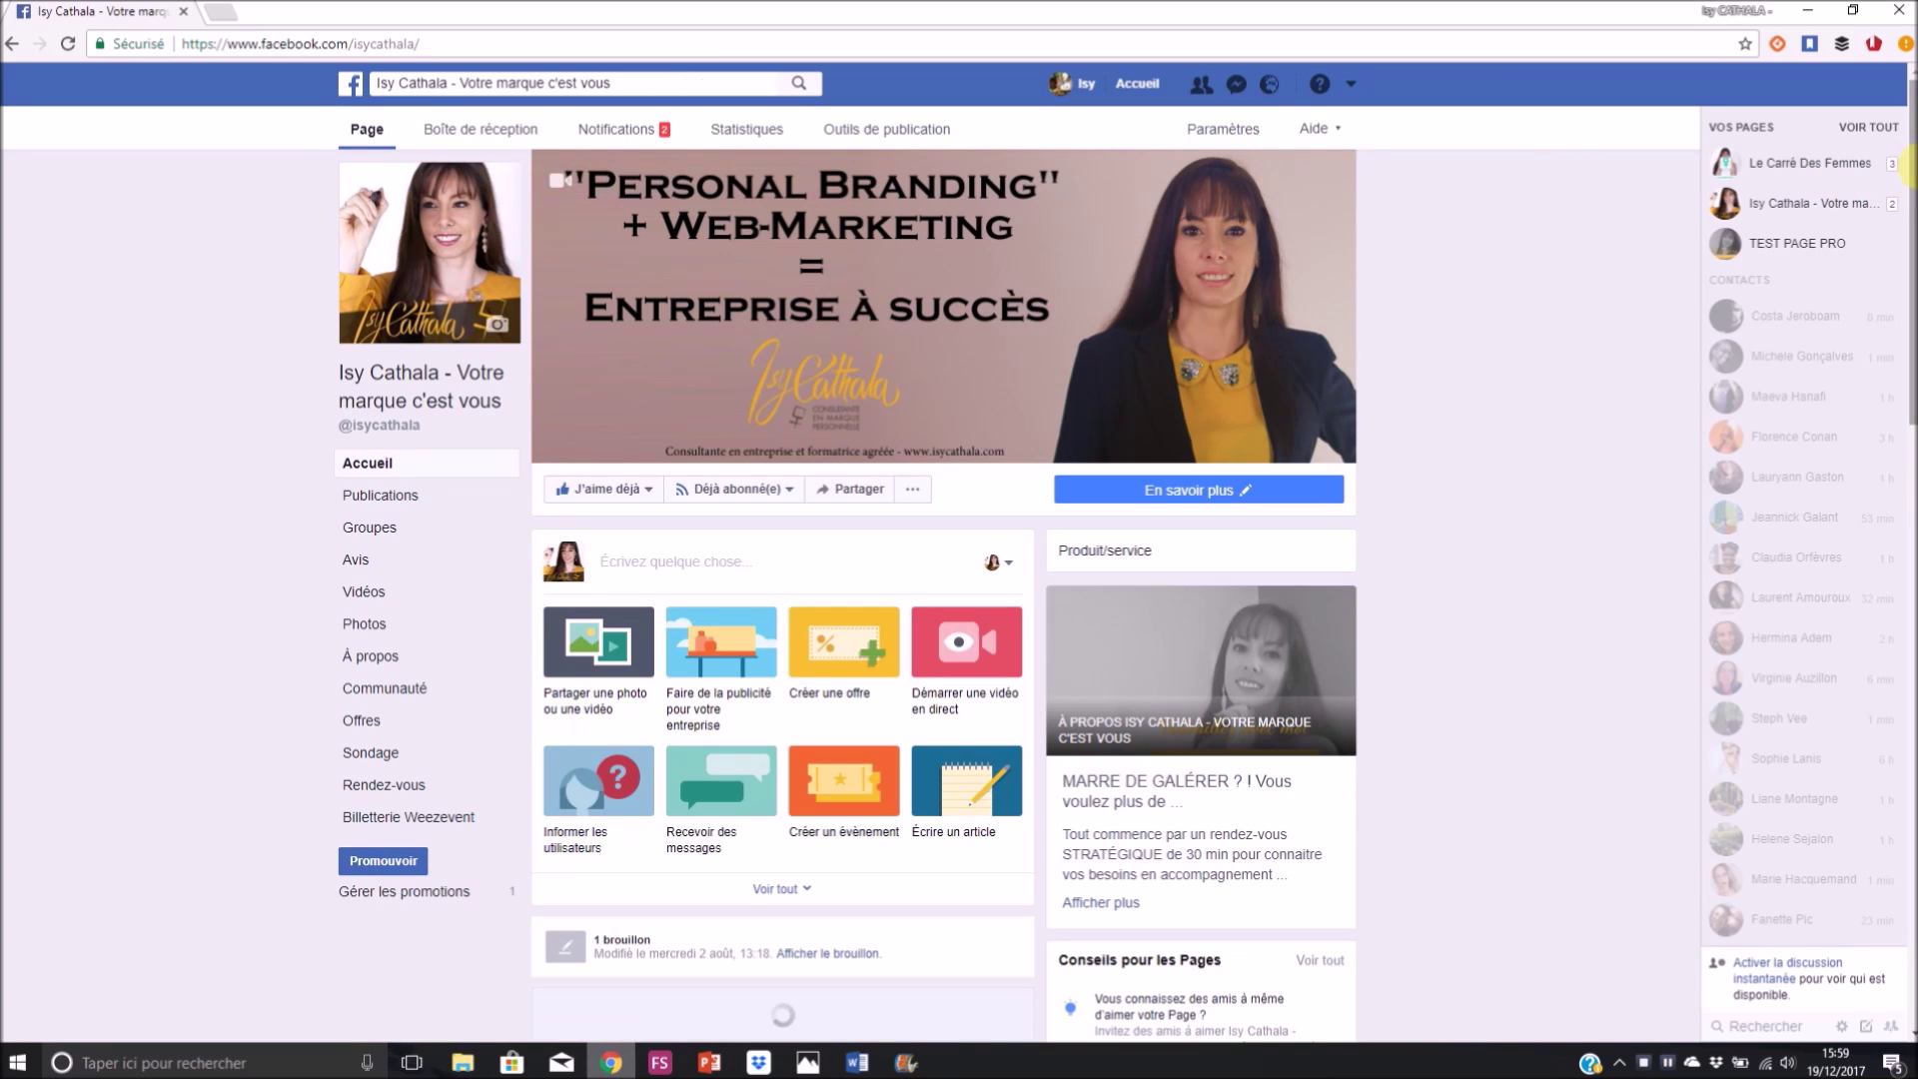
{"action": "left_click_drag", "start_coordinate": [1908, 180], "coordinate": [1907, 504]}
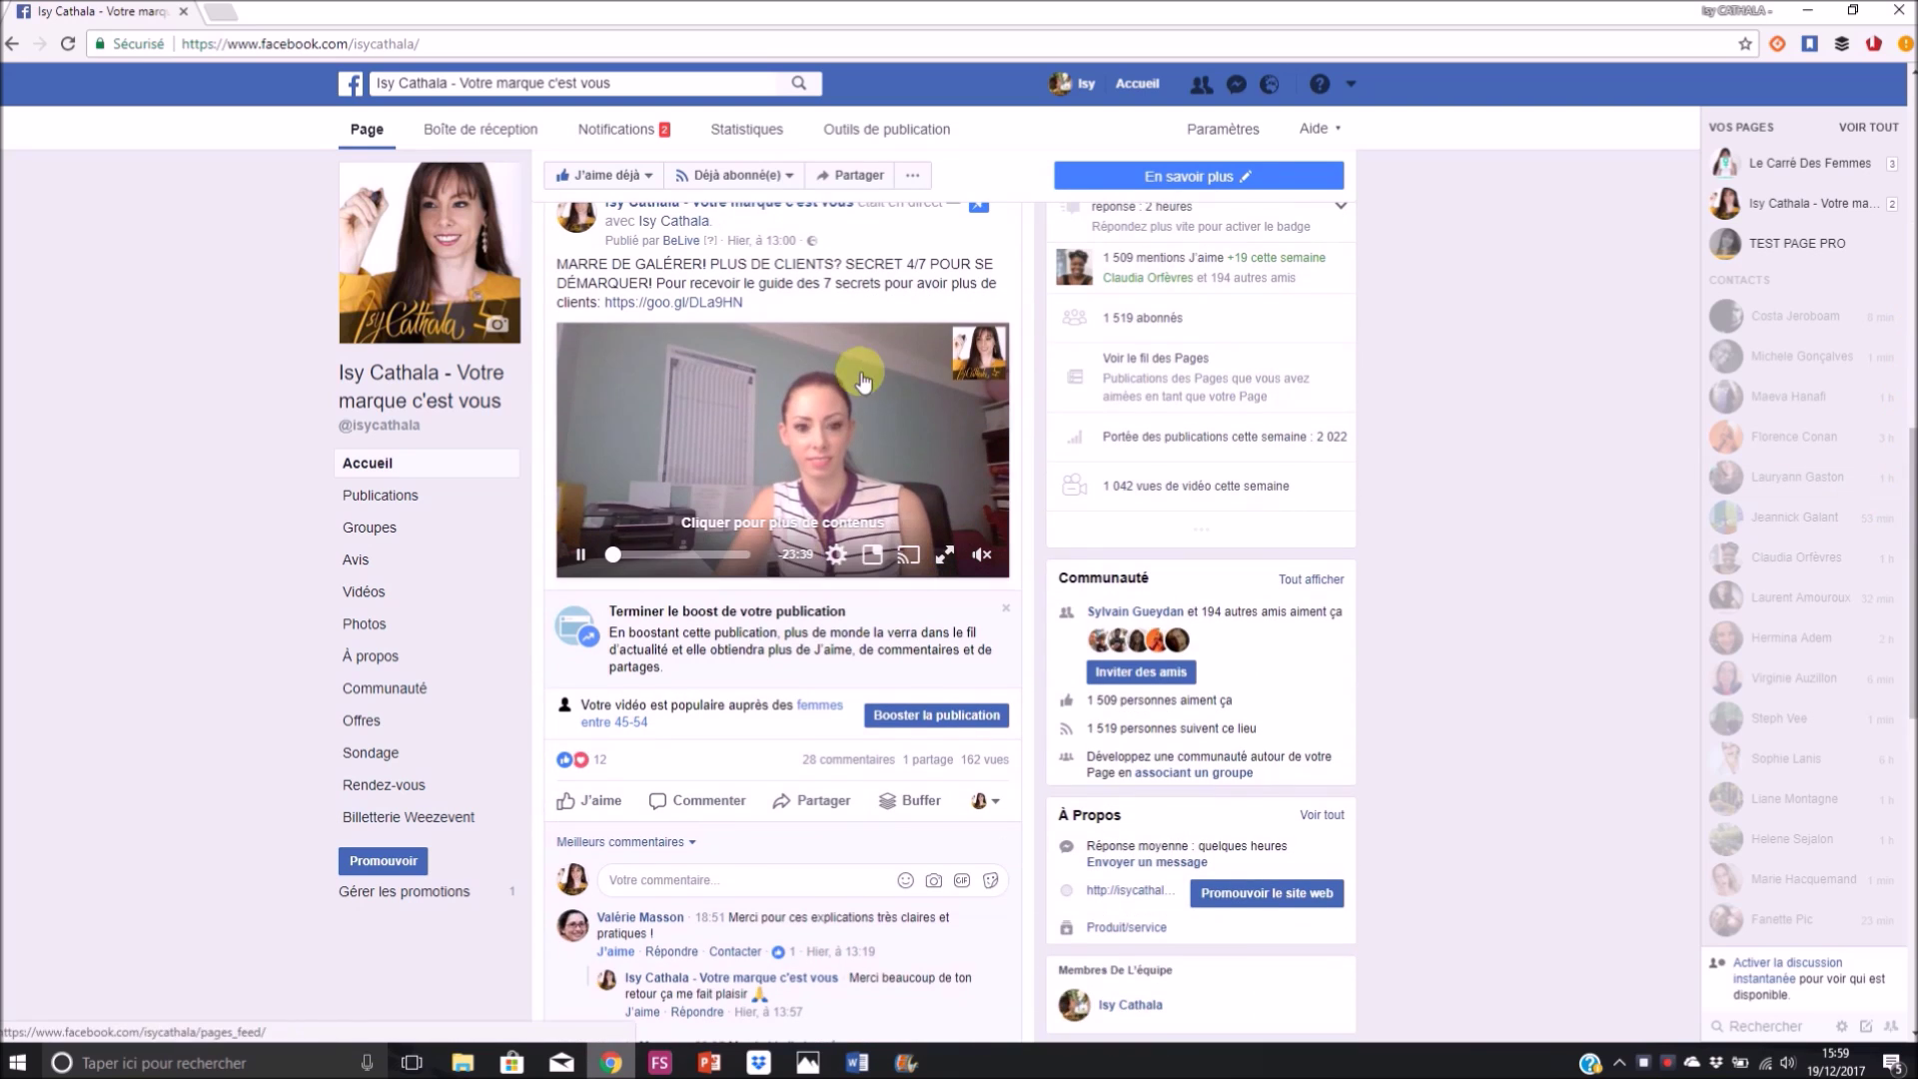
{"action": "left_click", "coordinate": [947, 716]}
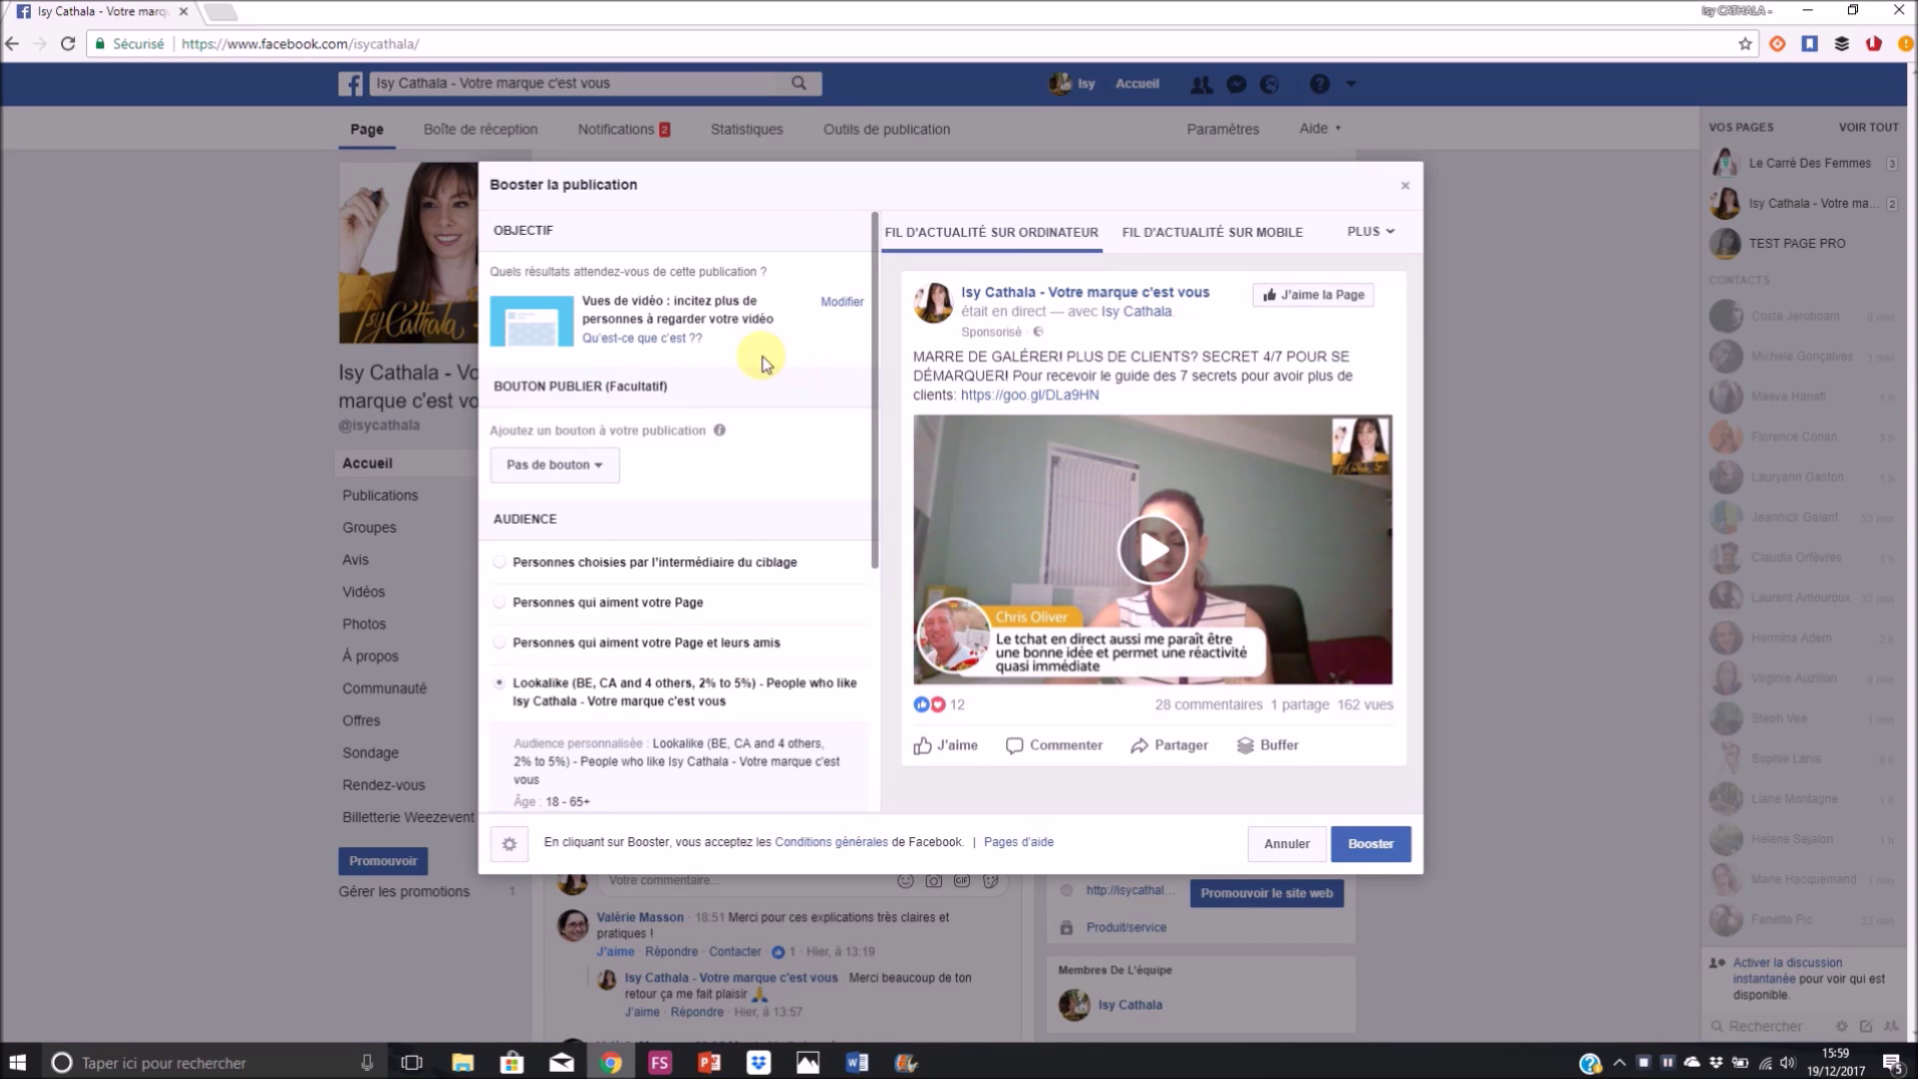
{"action": "left_click_drag", "start_coordinate": [871, 377], "coordinate": [904, 696]}
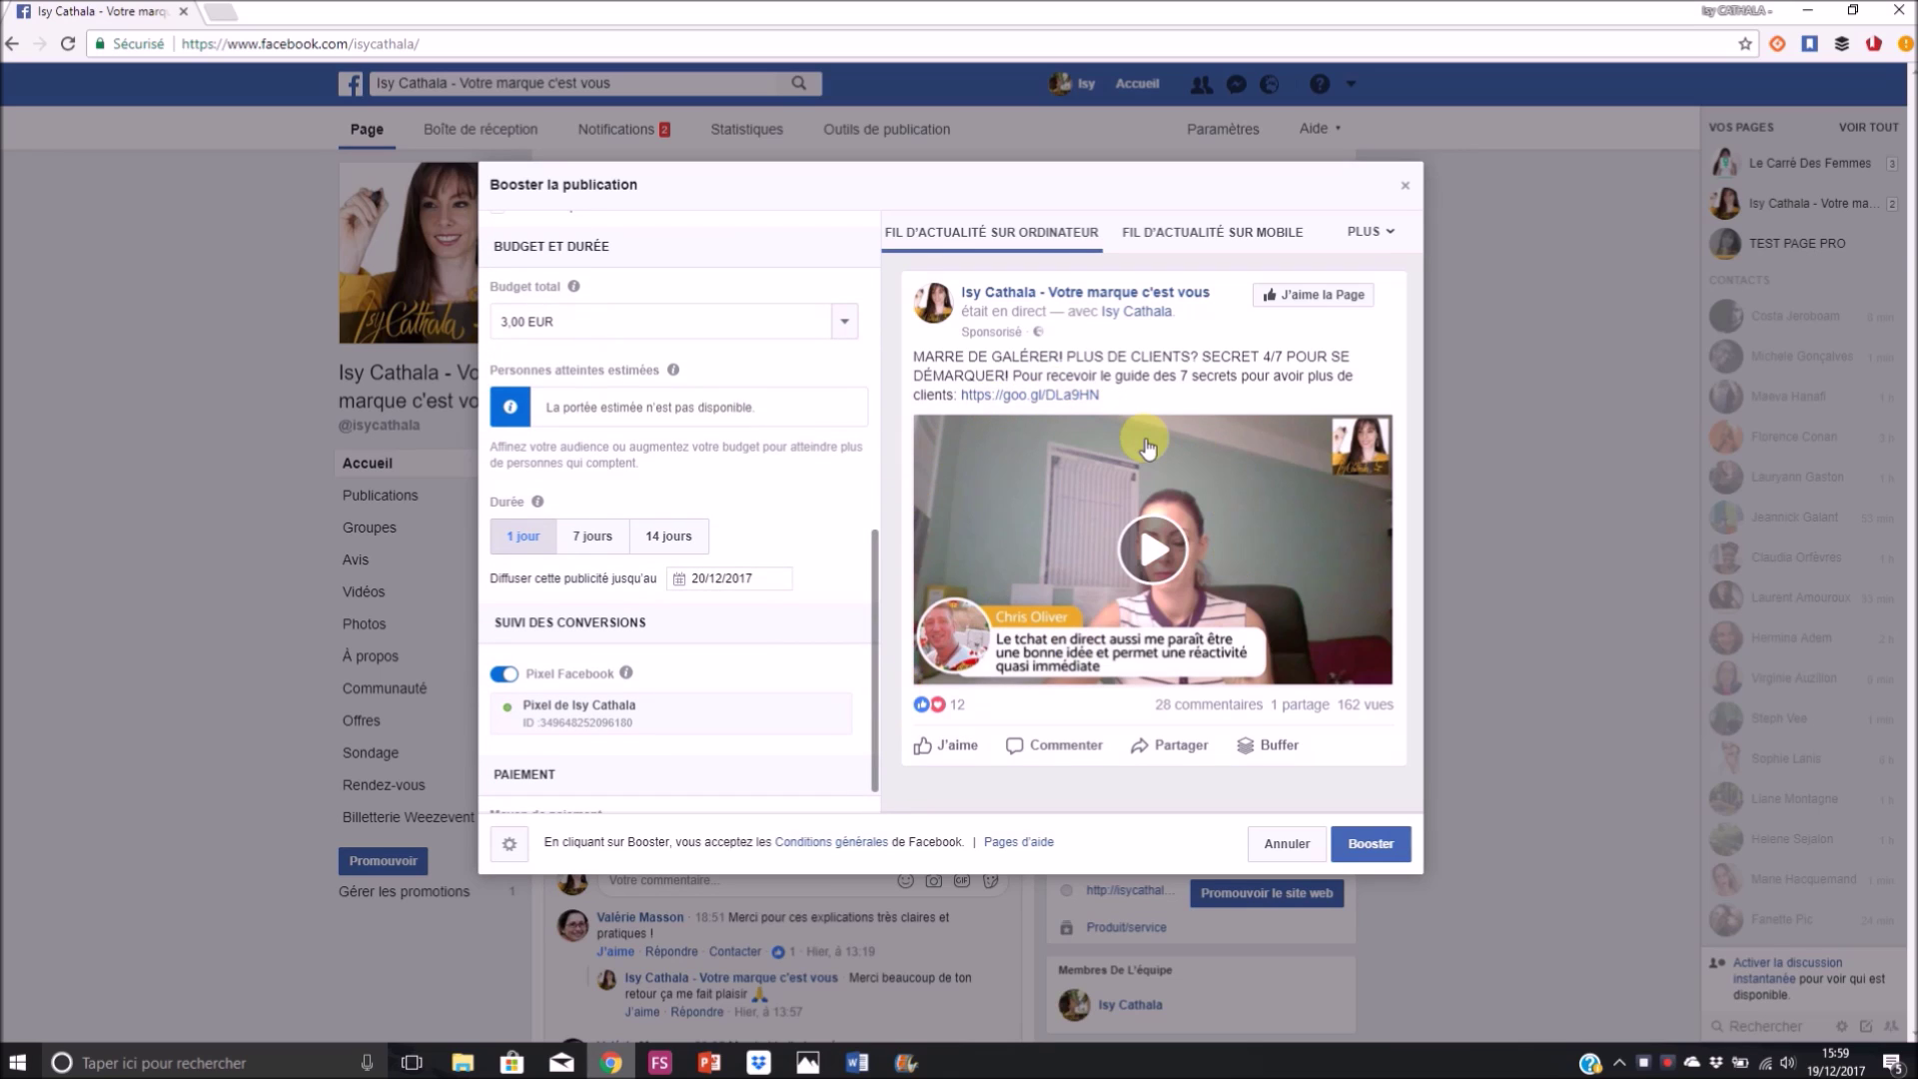
{"action": "left_click", "coordinate": [1406, 187]}
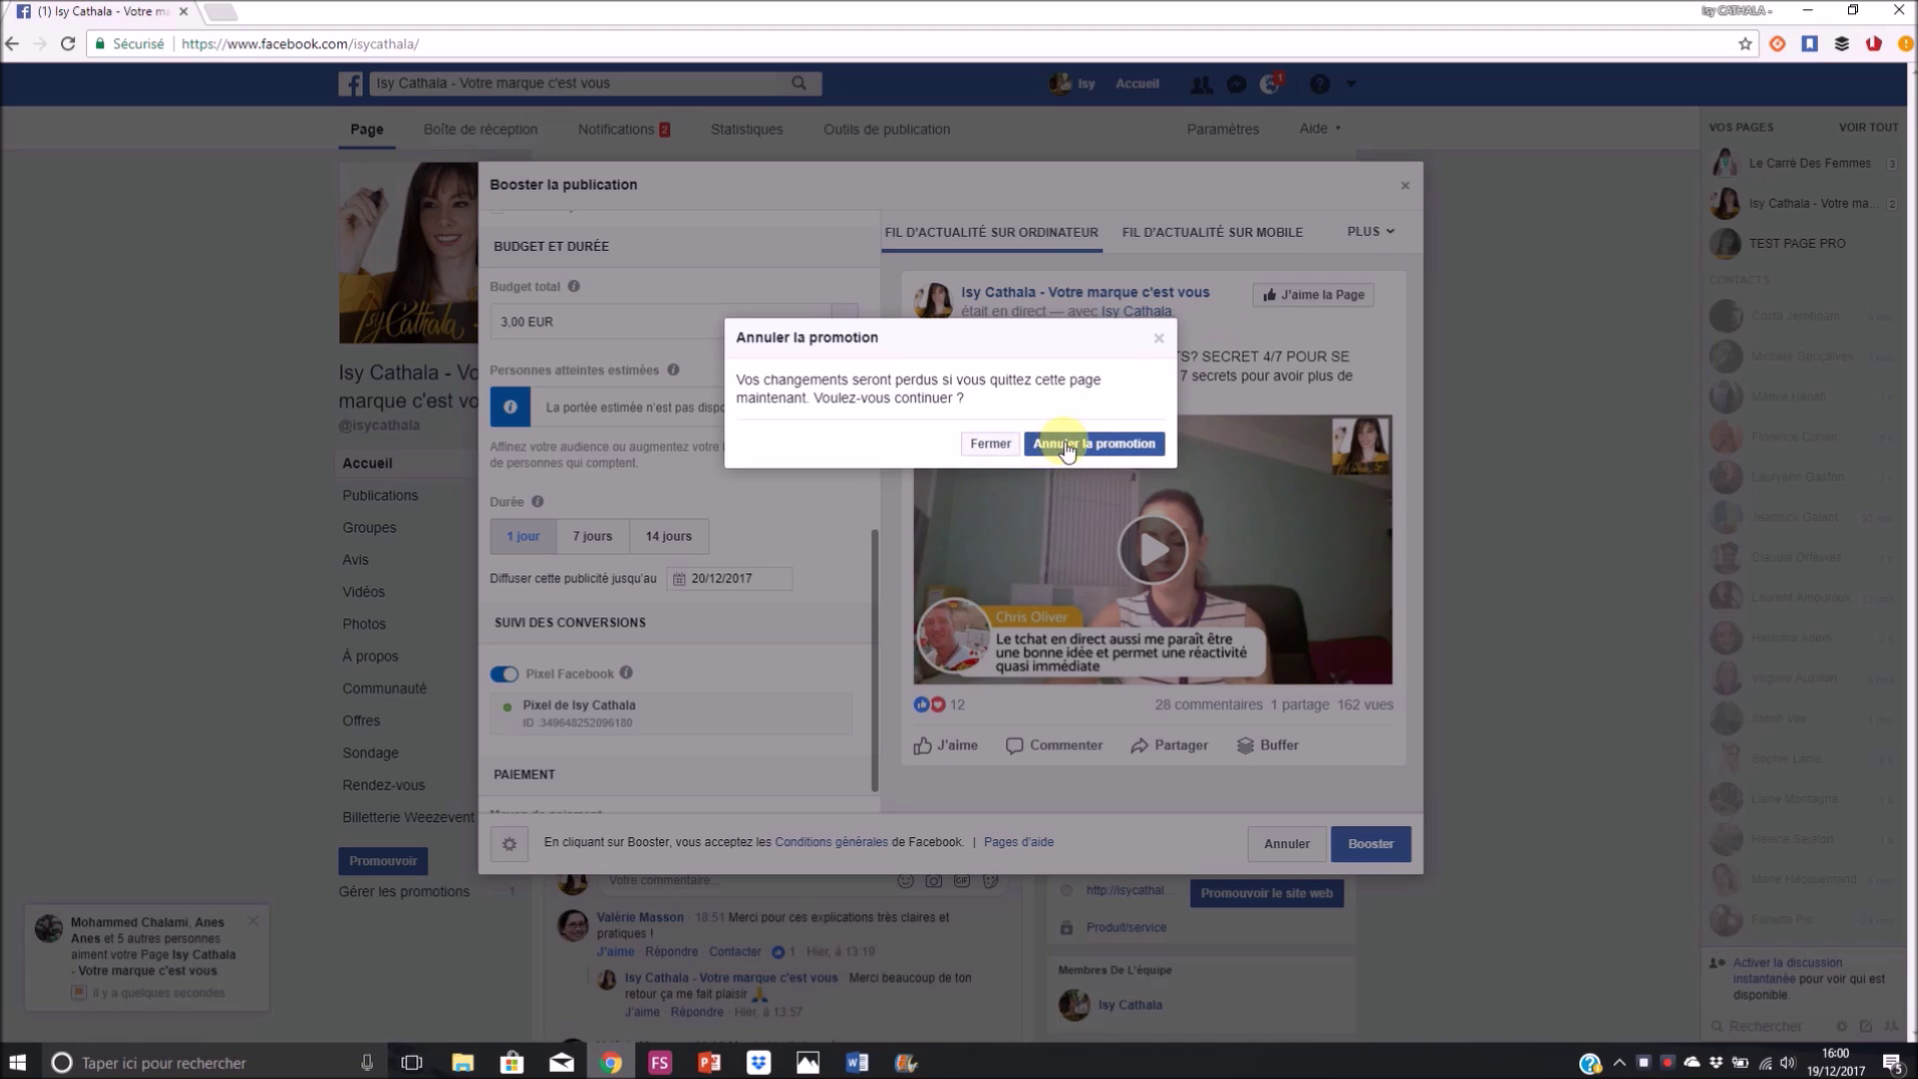
{"action": "left_click", "coordinate": [1047, 444]}
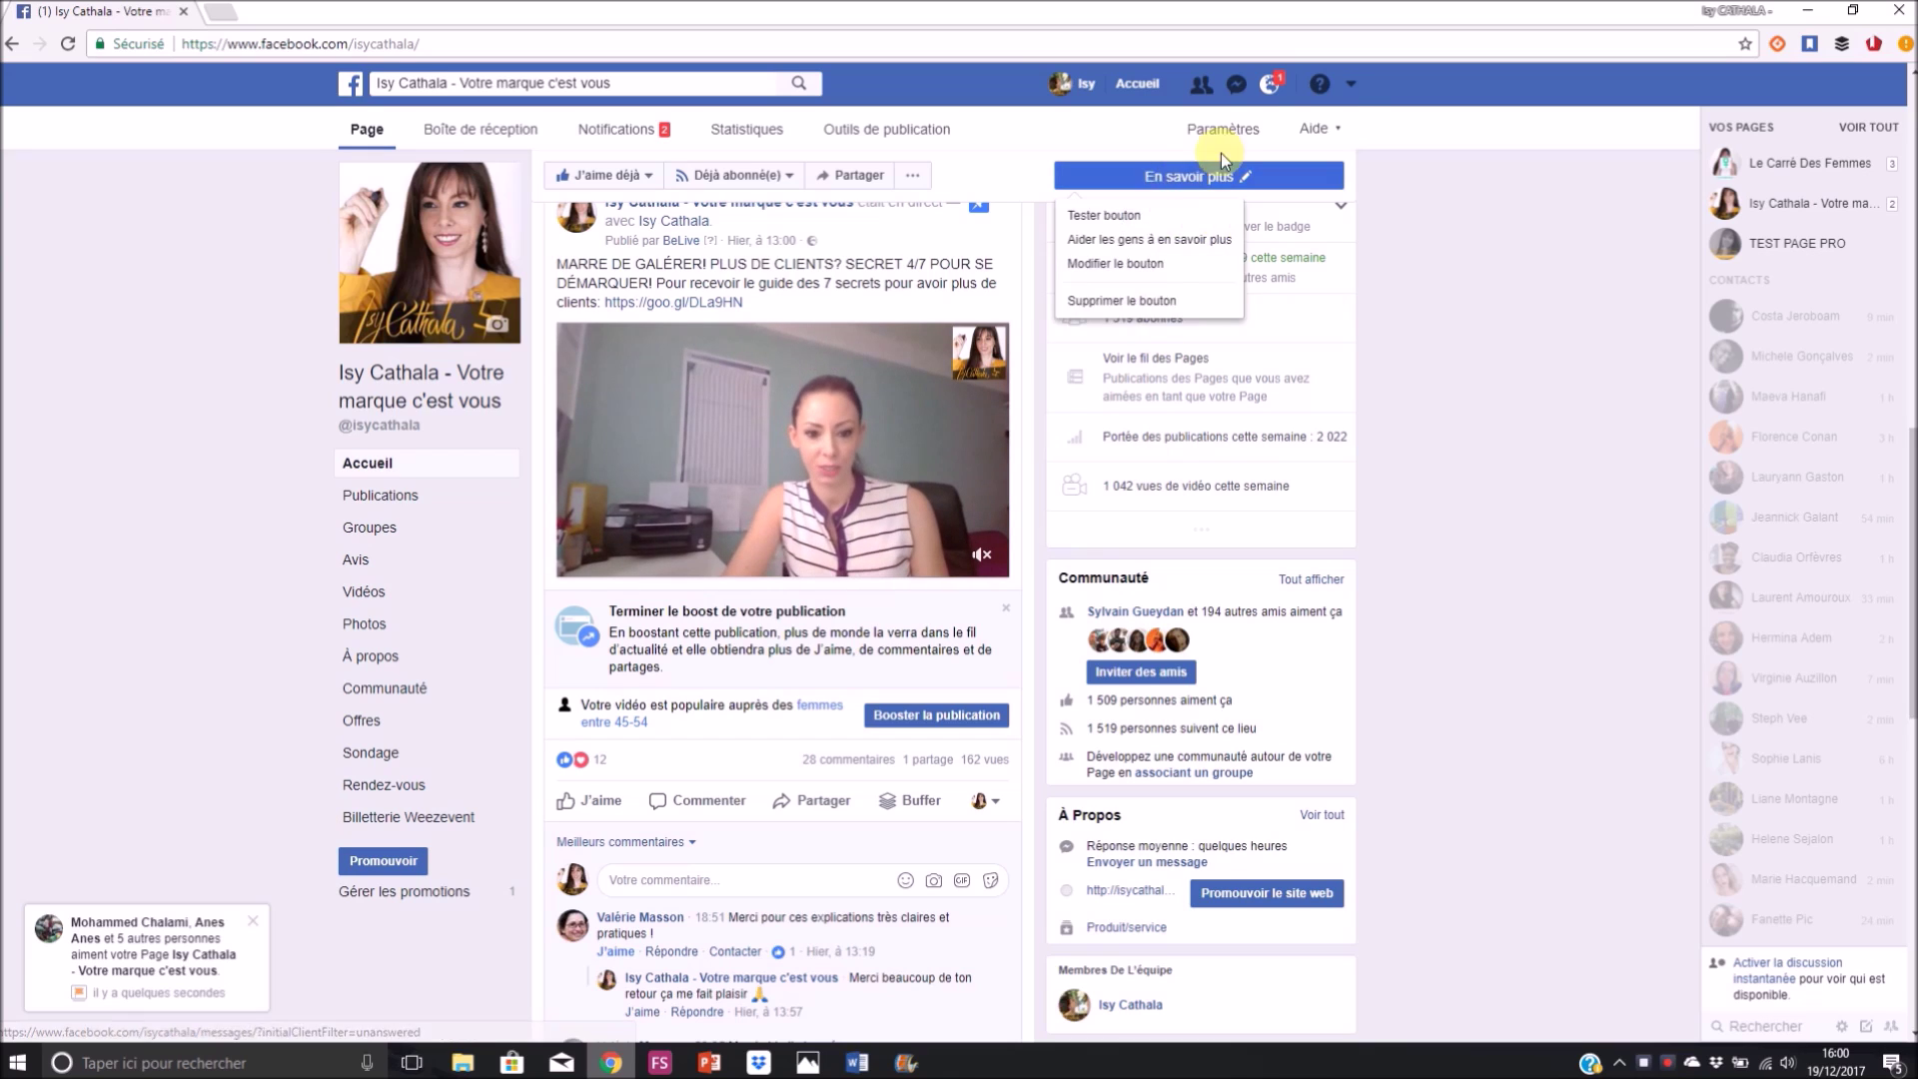
Start creating a new page of the type "Marque ou produit".
{"action": "left_click", "coordinate": [1352, 87]}
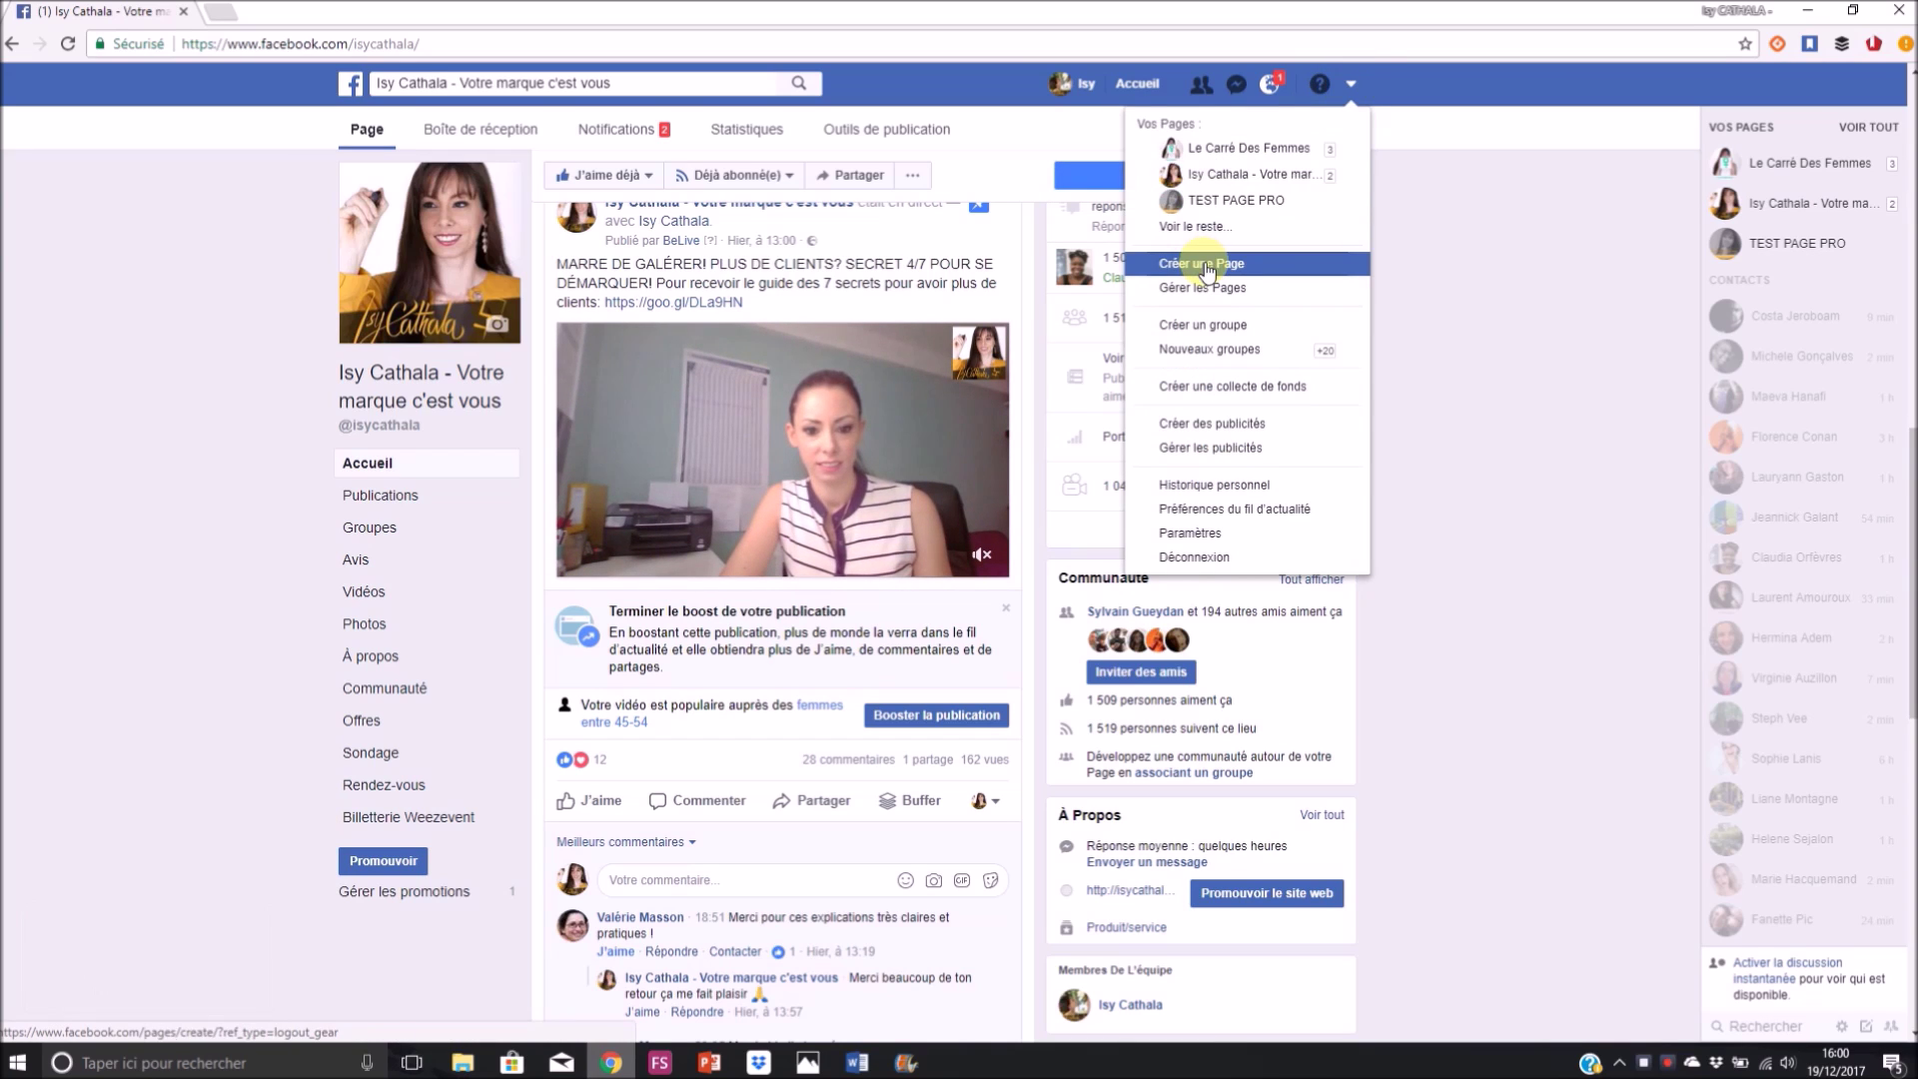
{"action": "left_click", "coordinate": [1206, 266]}
{"action": "left_click", "coordinate": [1324, 84]}
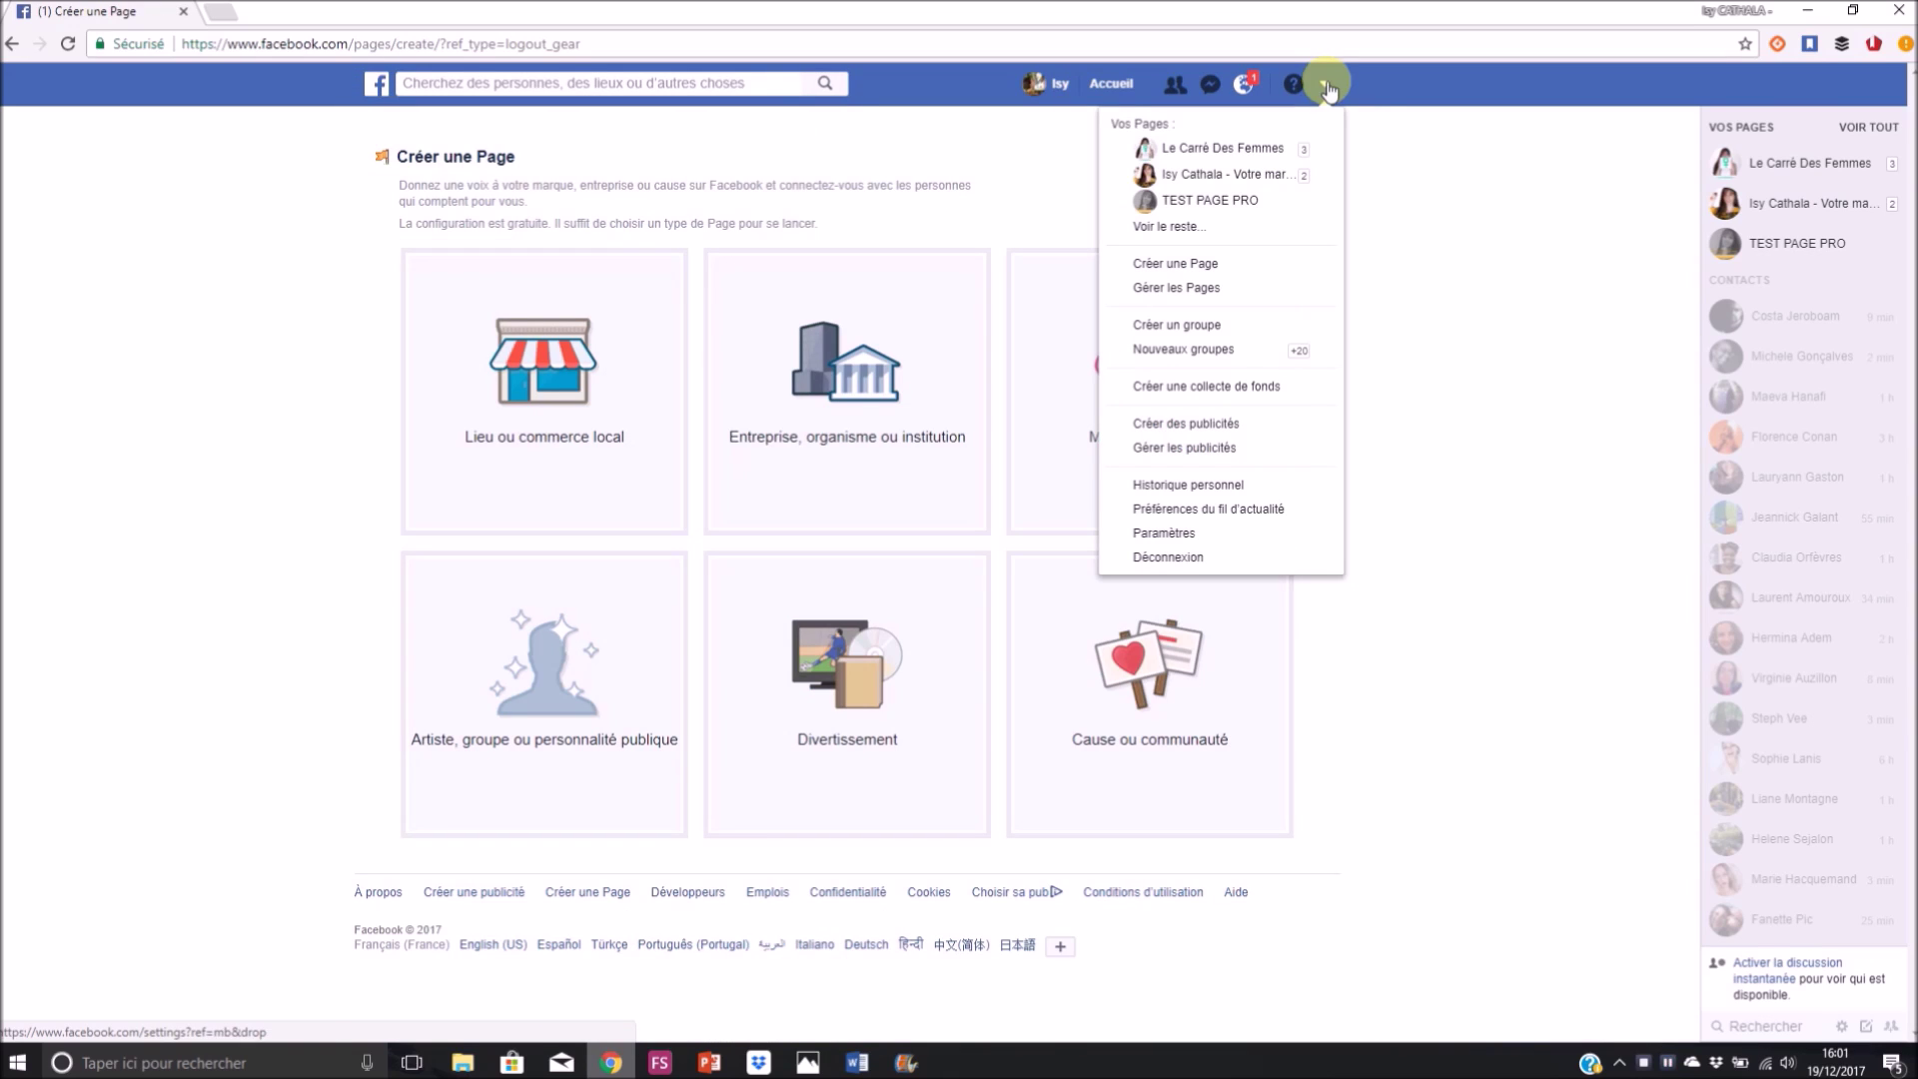
{"action": "left_click", "coordinate": [1472, 403]}
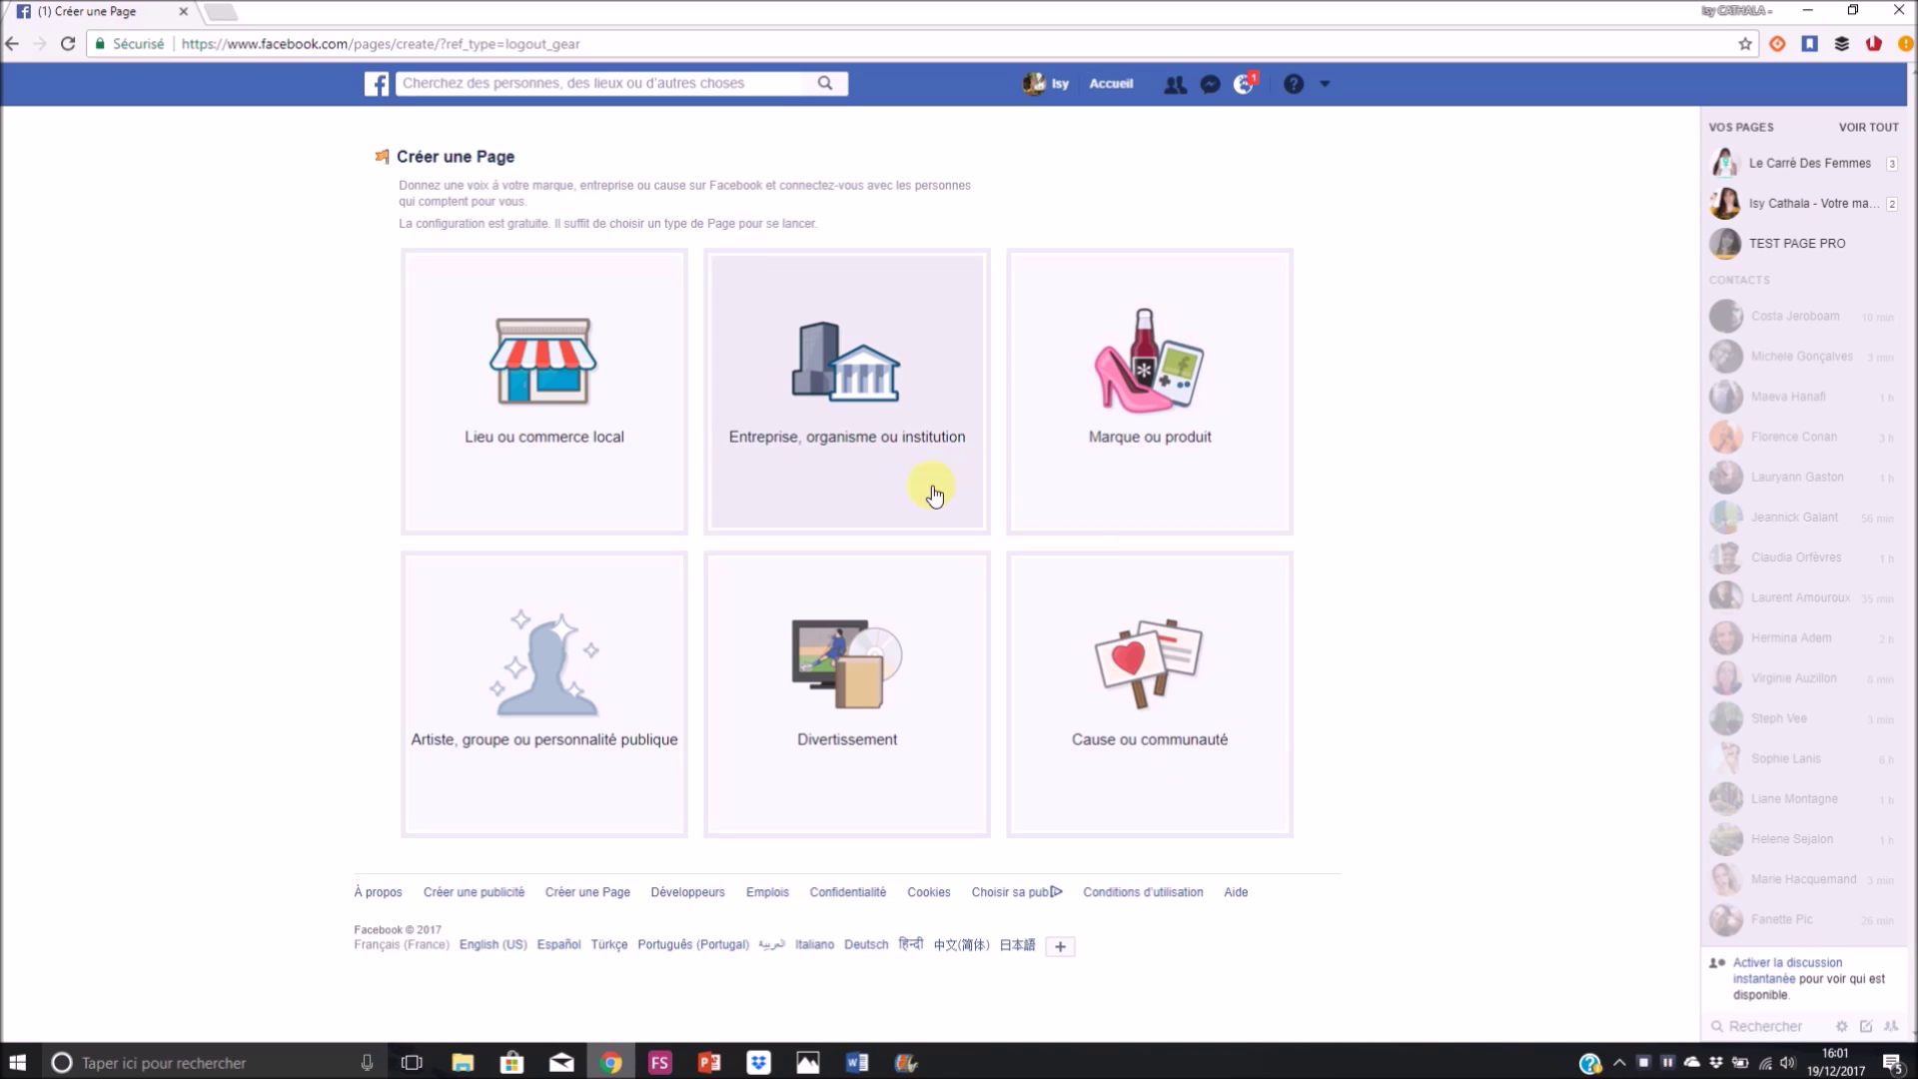
{"action": "left_click", "coordinate": [1140, 418]}
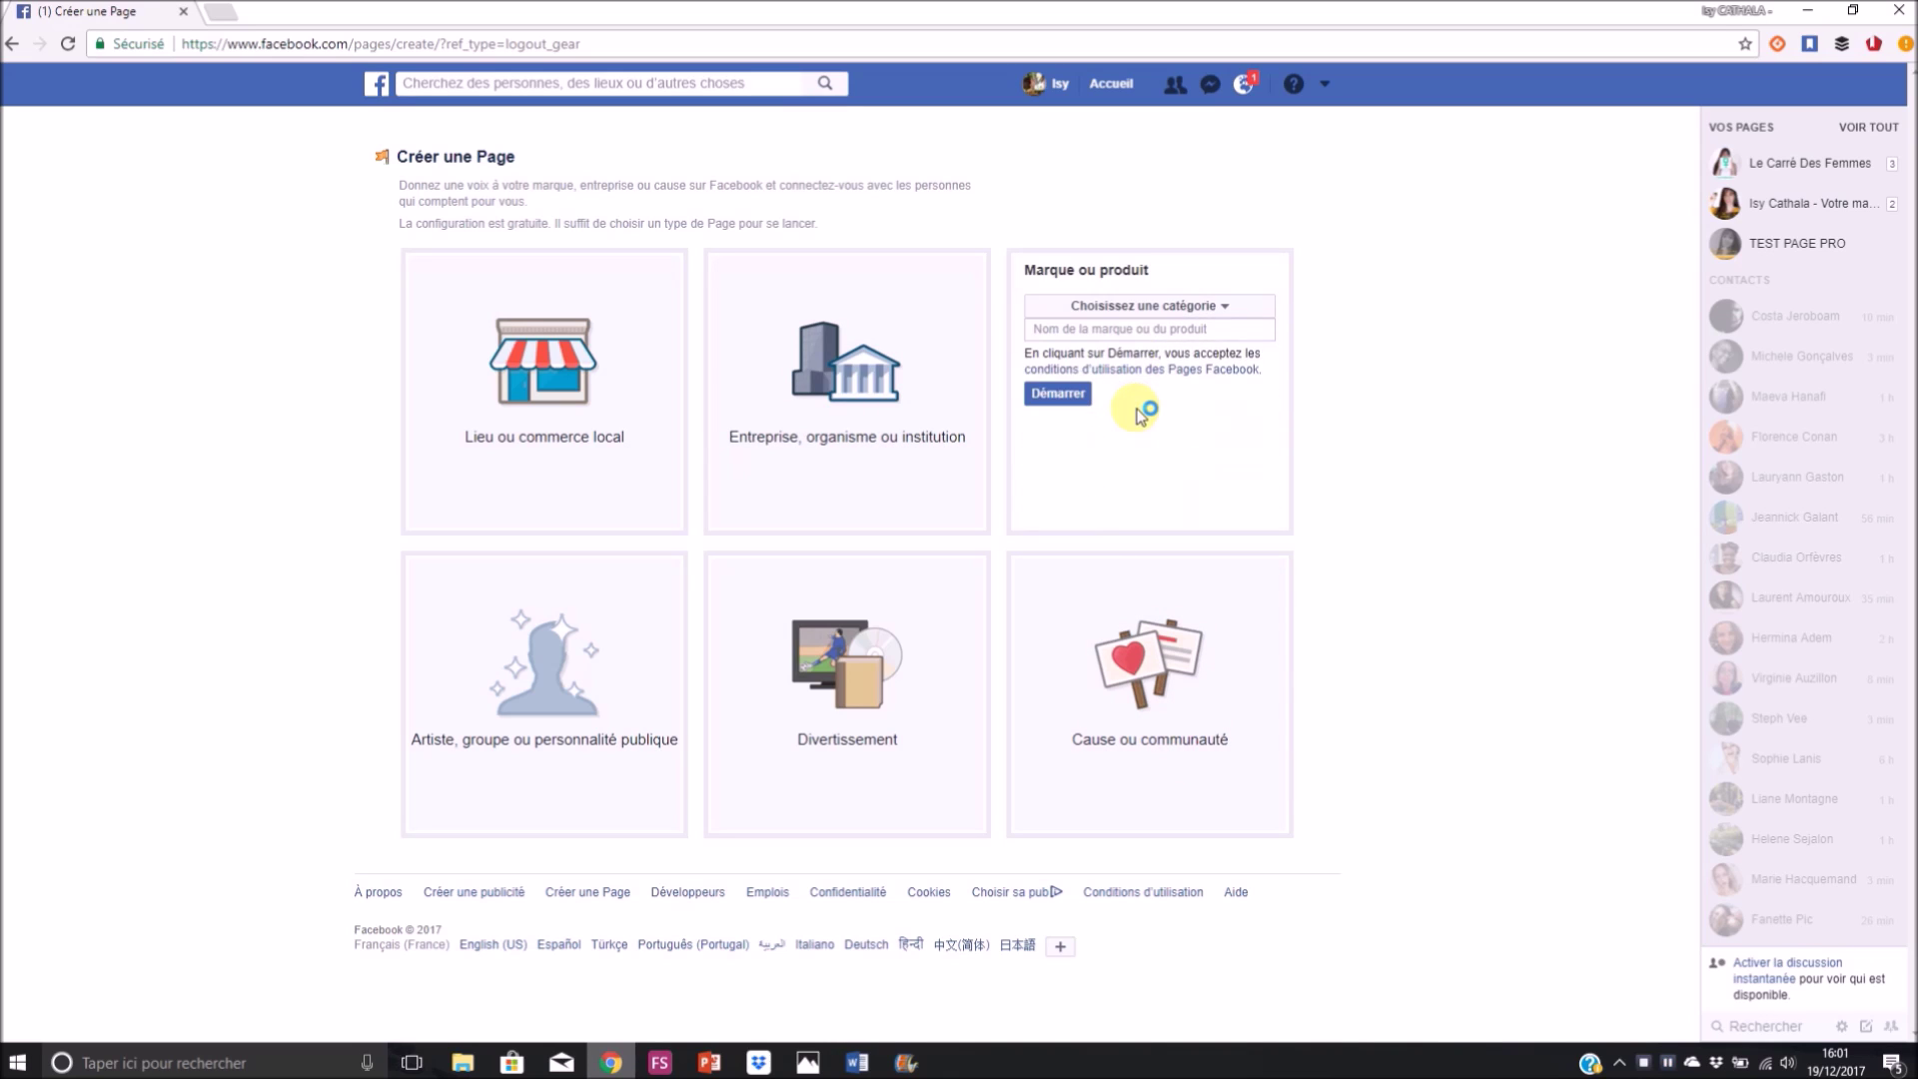
Enter "Boutique d'EBOOK et de PDF 1" as the brand or product name and submit the form.
{"action": "left_click", "coordinate": [1130, 332]}
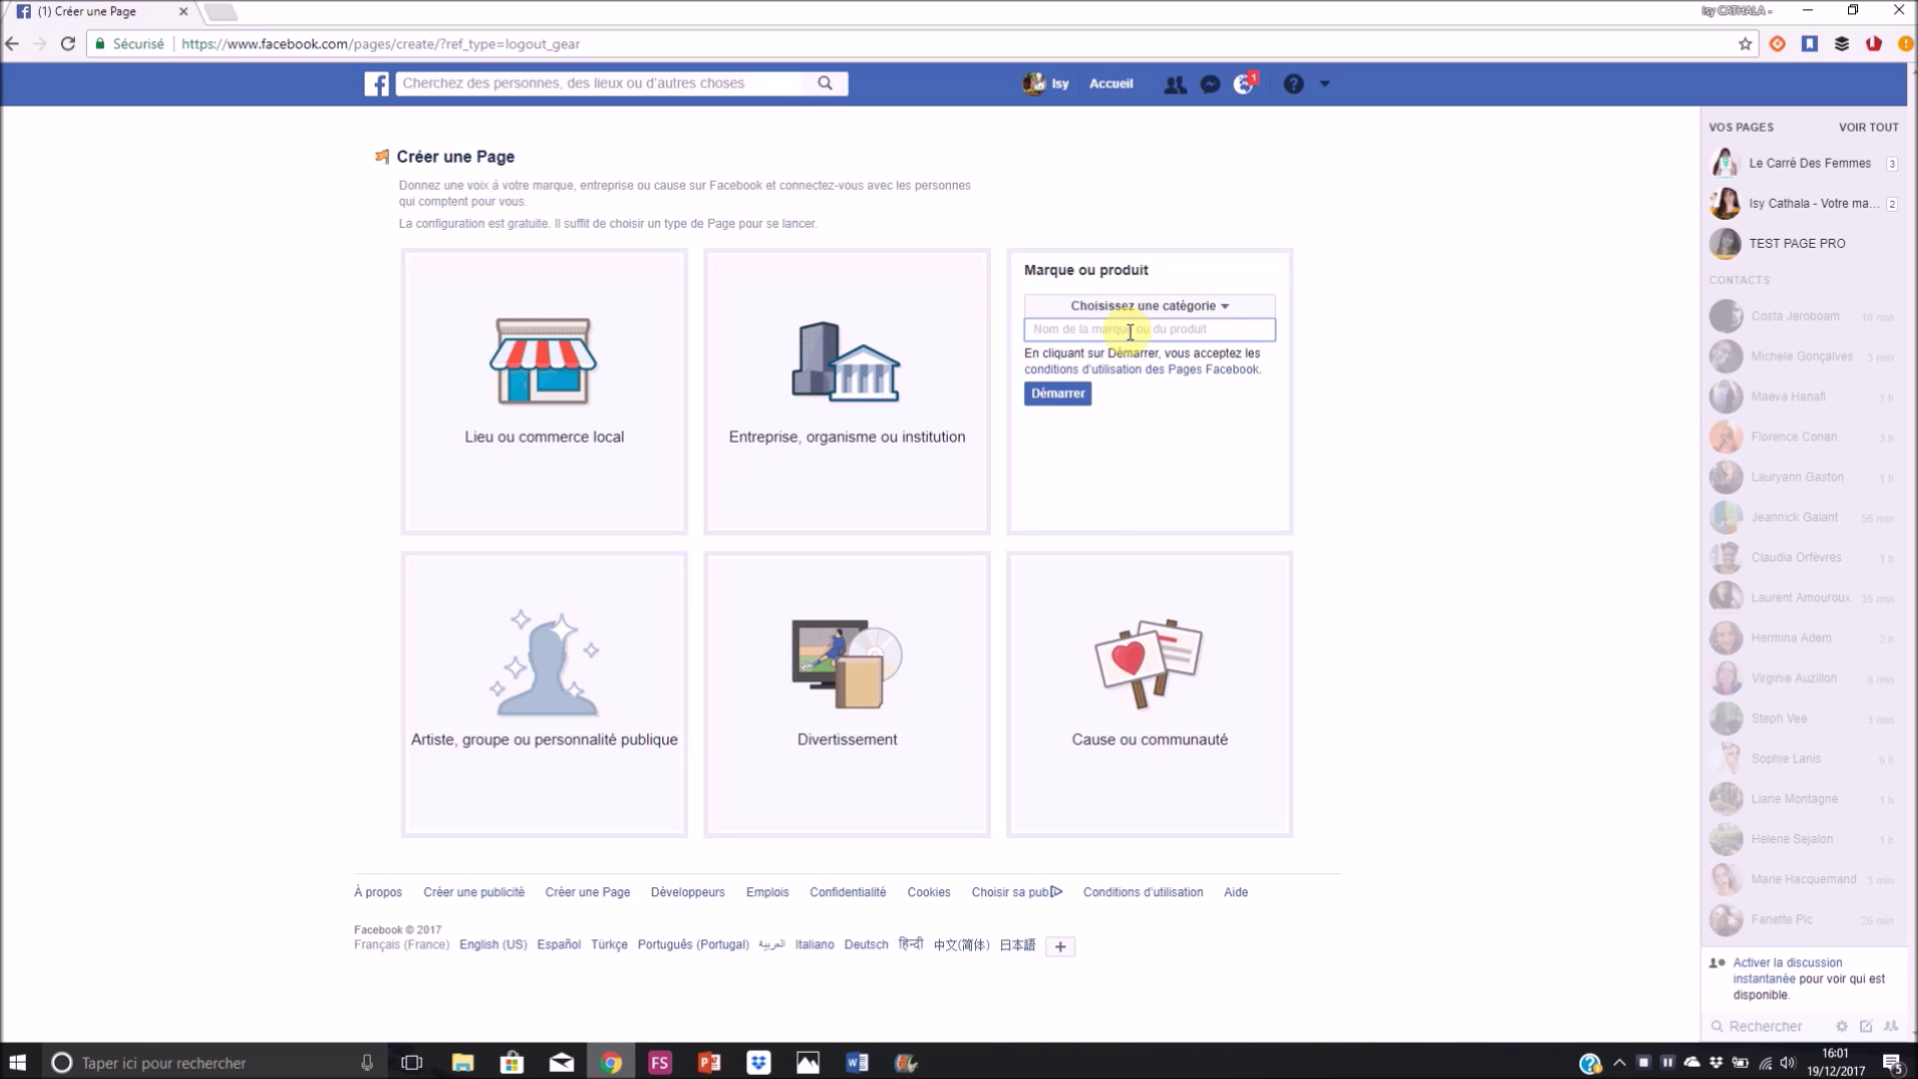
{"action": "type", "text": "BO"}
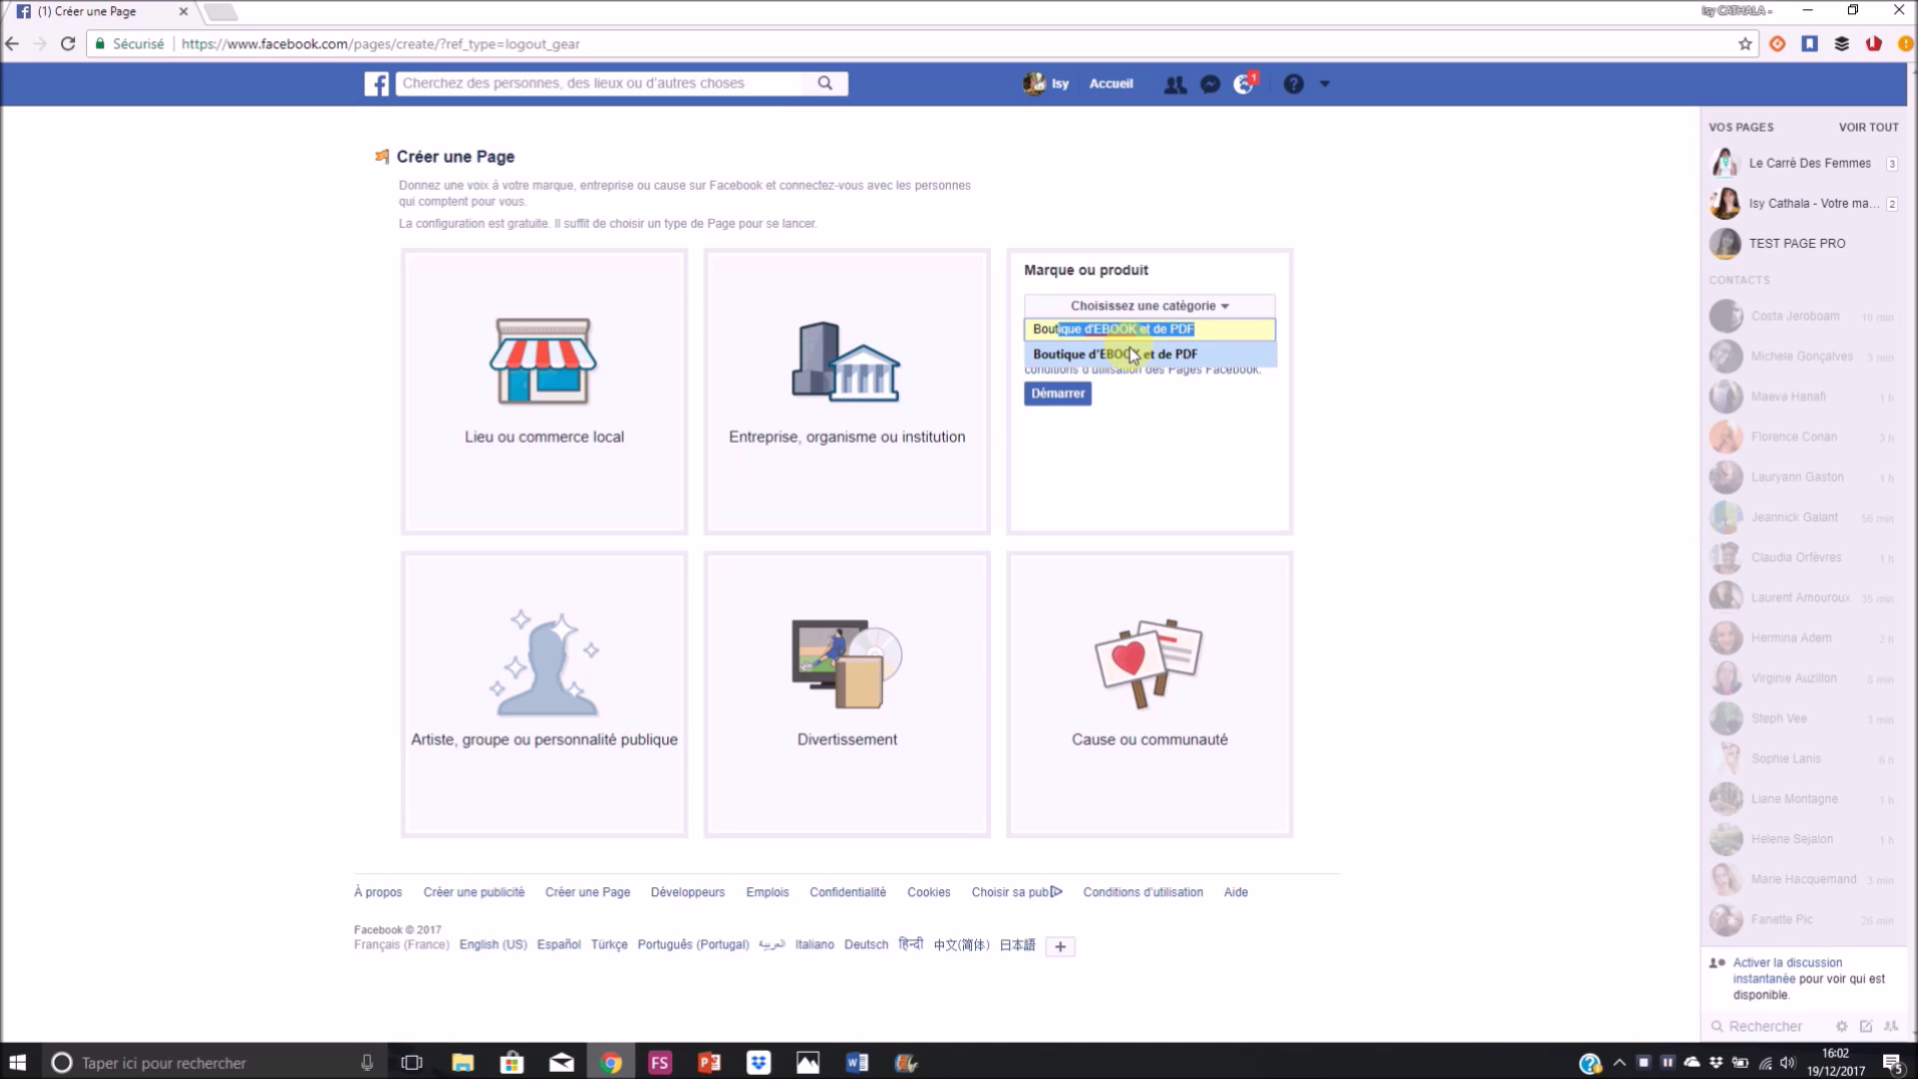
{"action": "left_click", "coordinate": [1132, 353]}
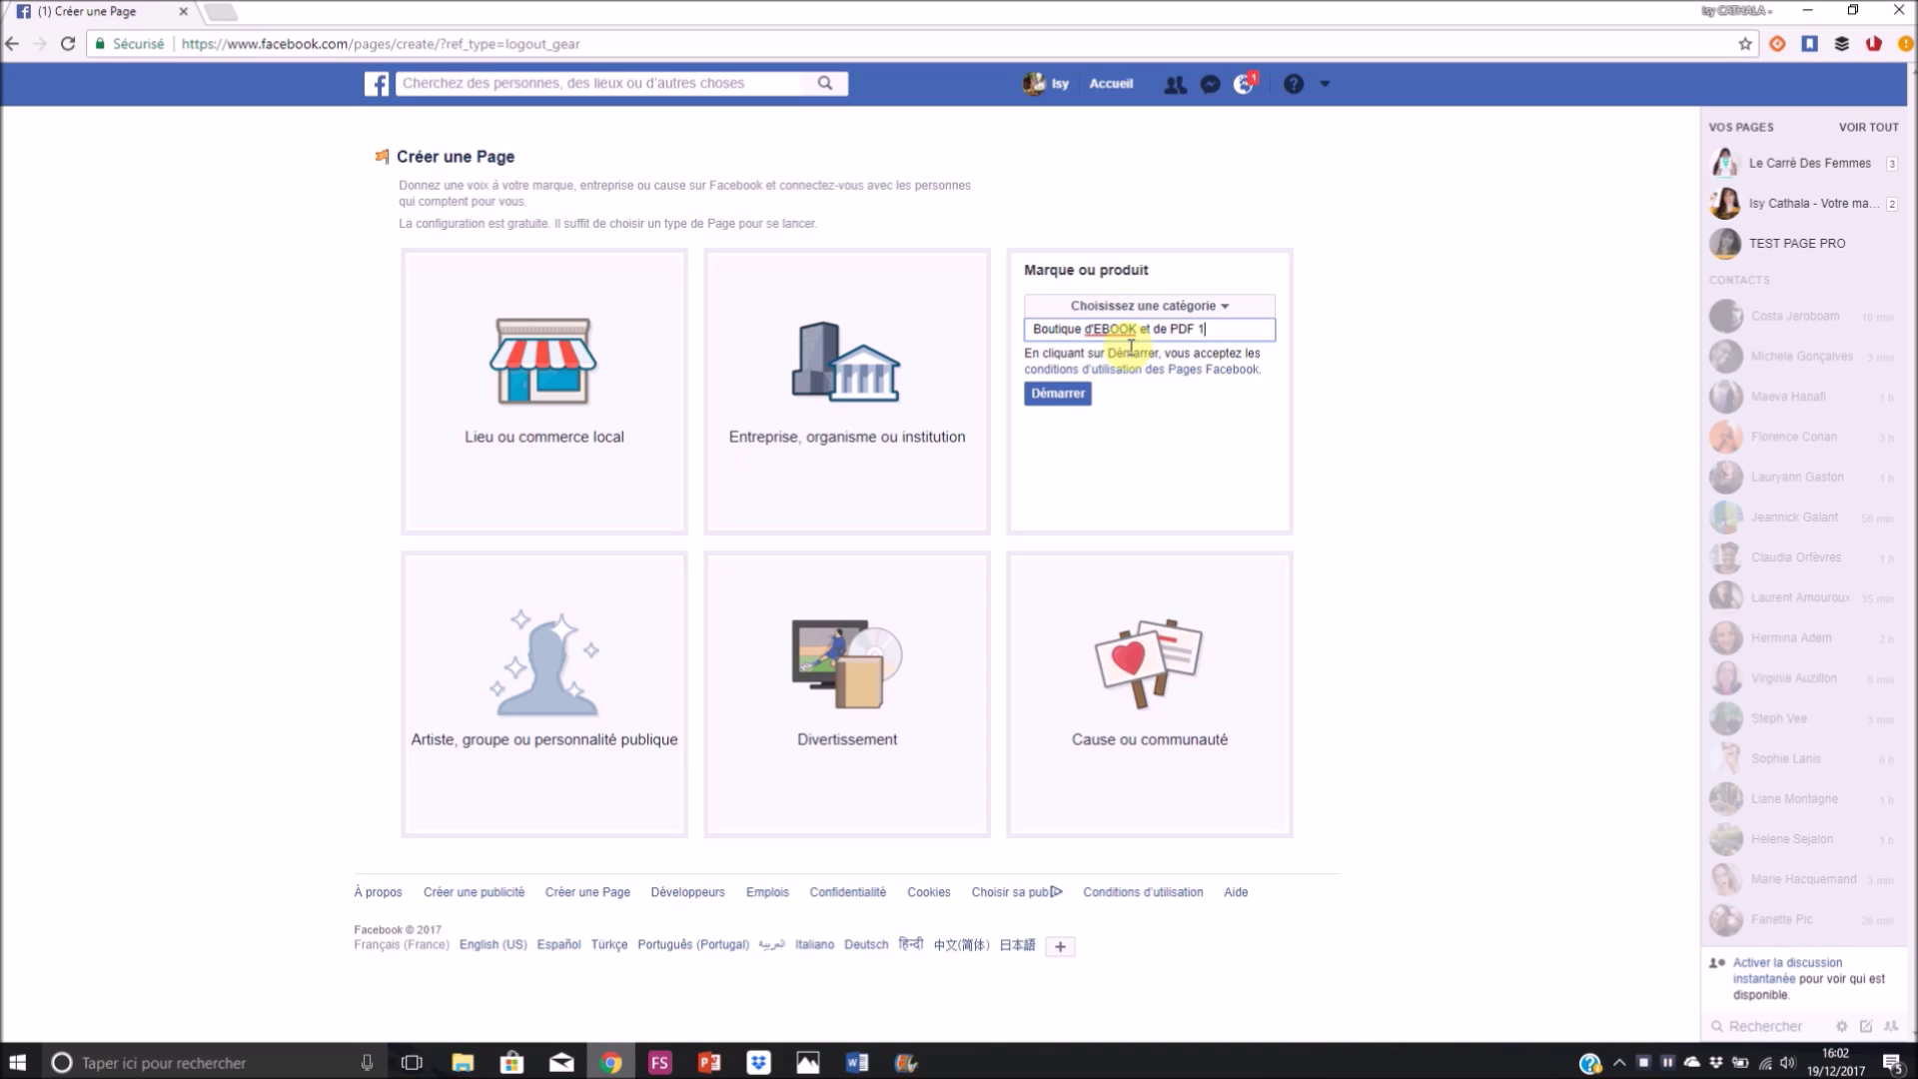
{"action": "left_click", "coordinate": [1058, 393]}
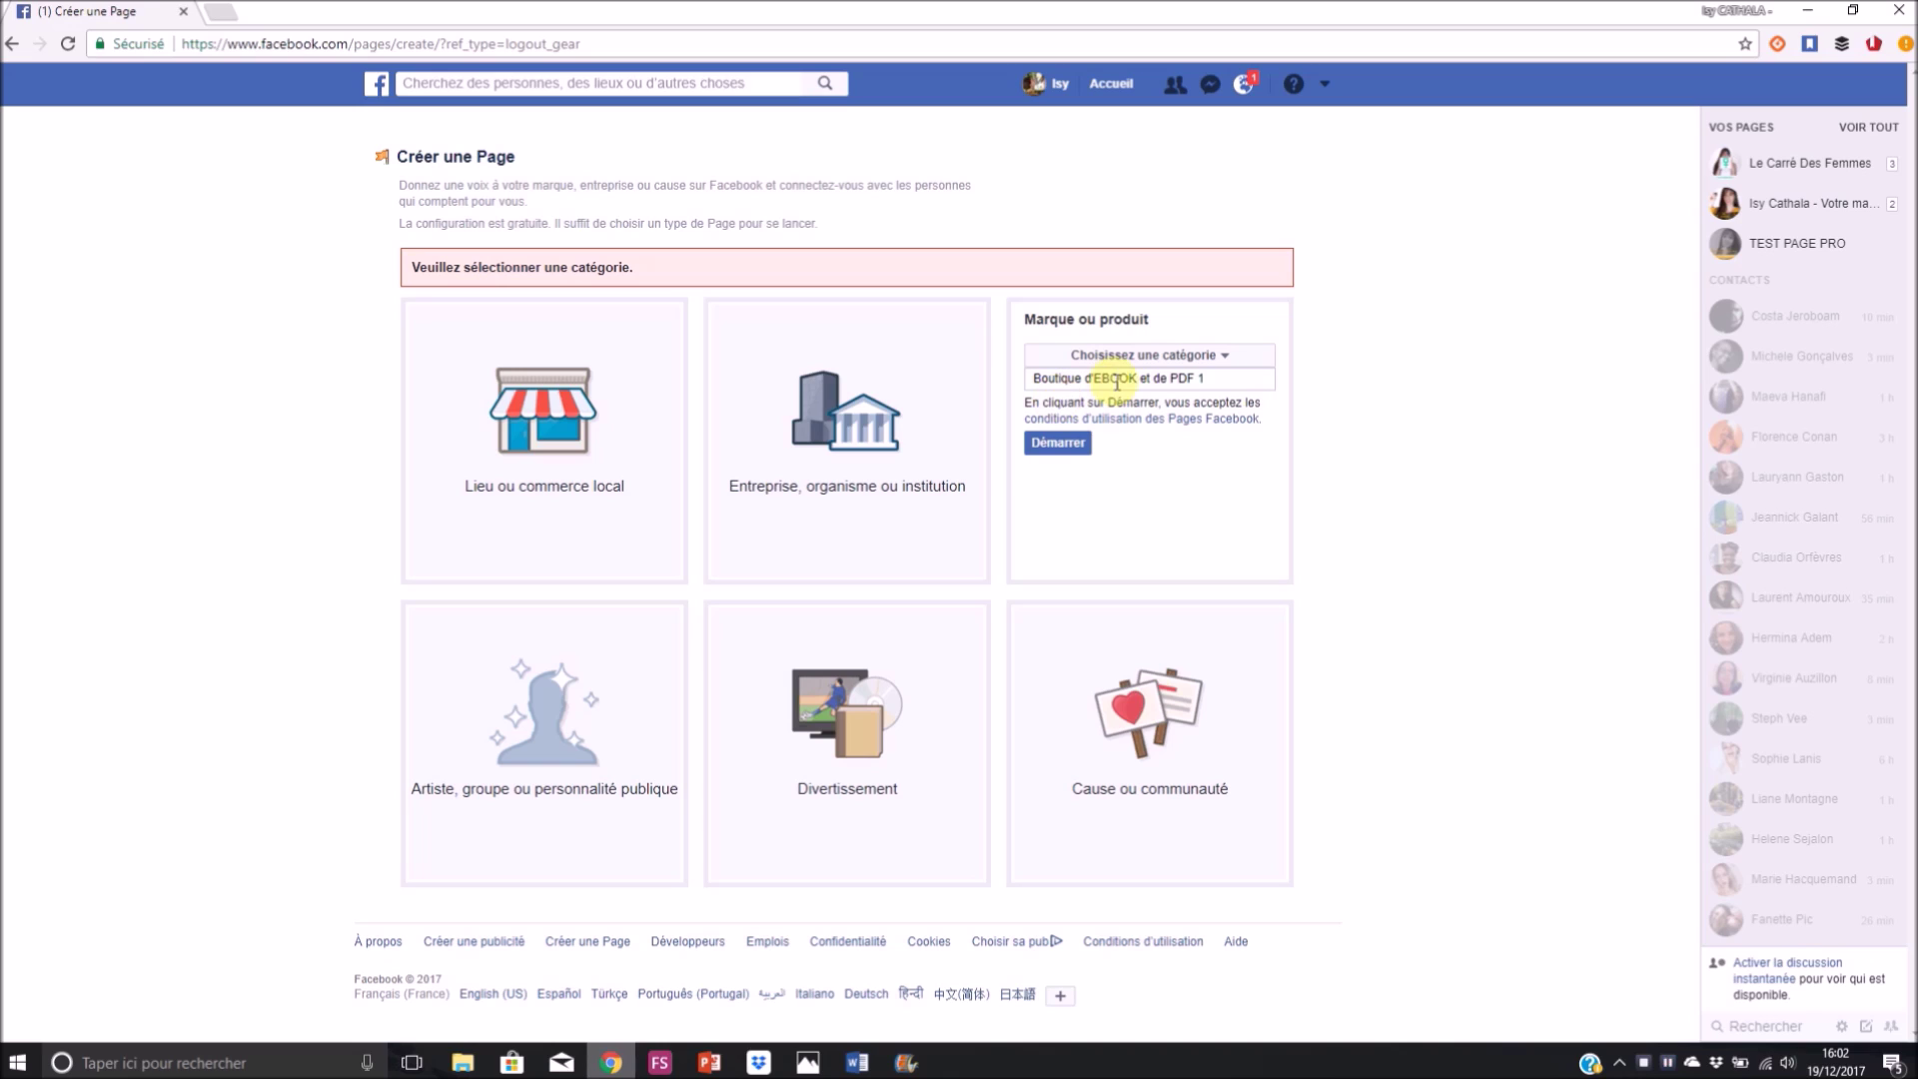
Set the page category to Produit/service and create the page.
{"action": "left_click", "coordinate": [1217, 358]}
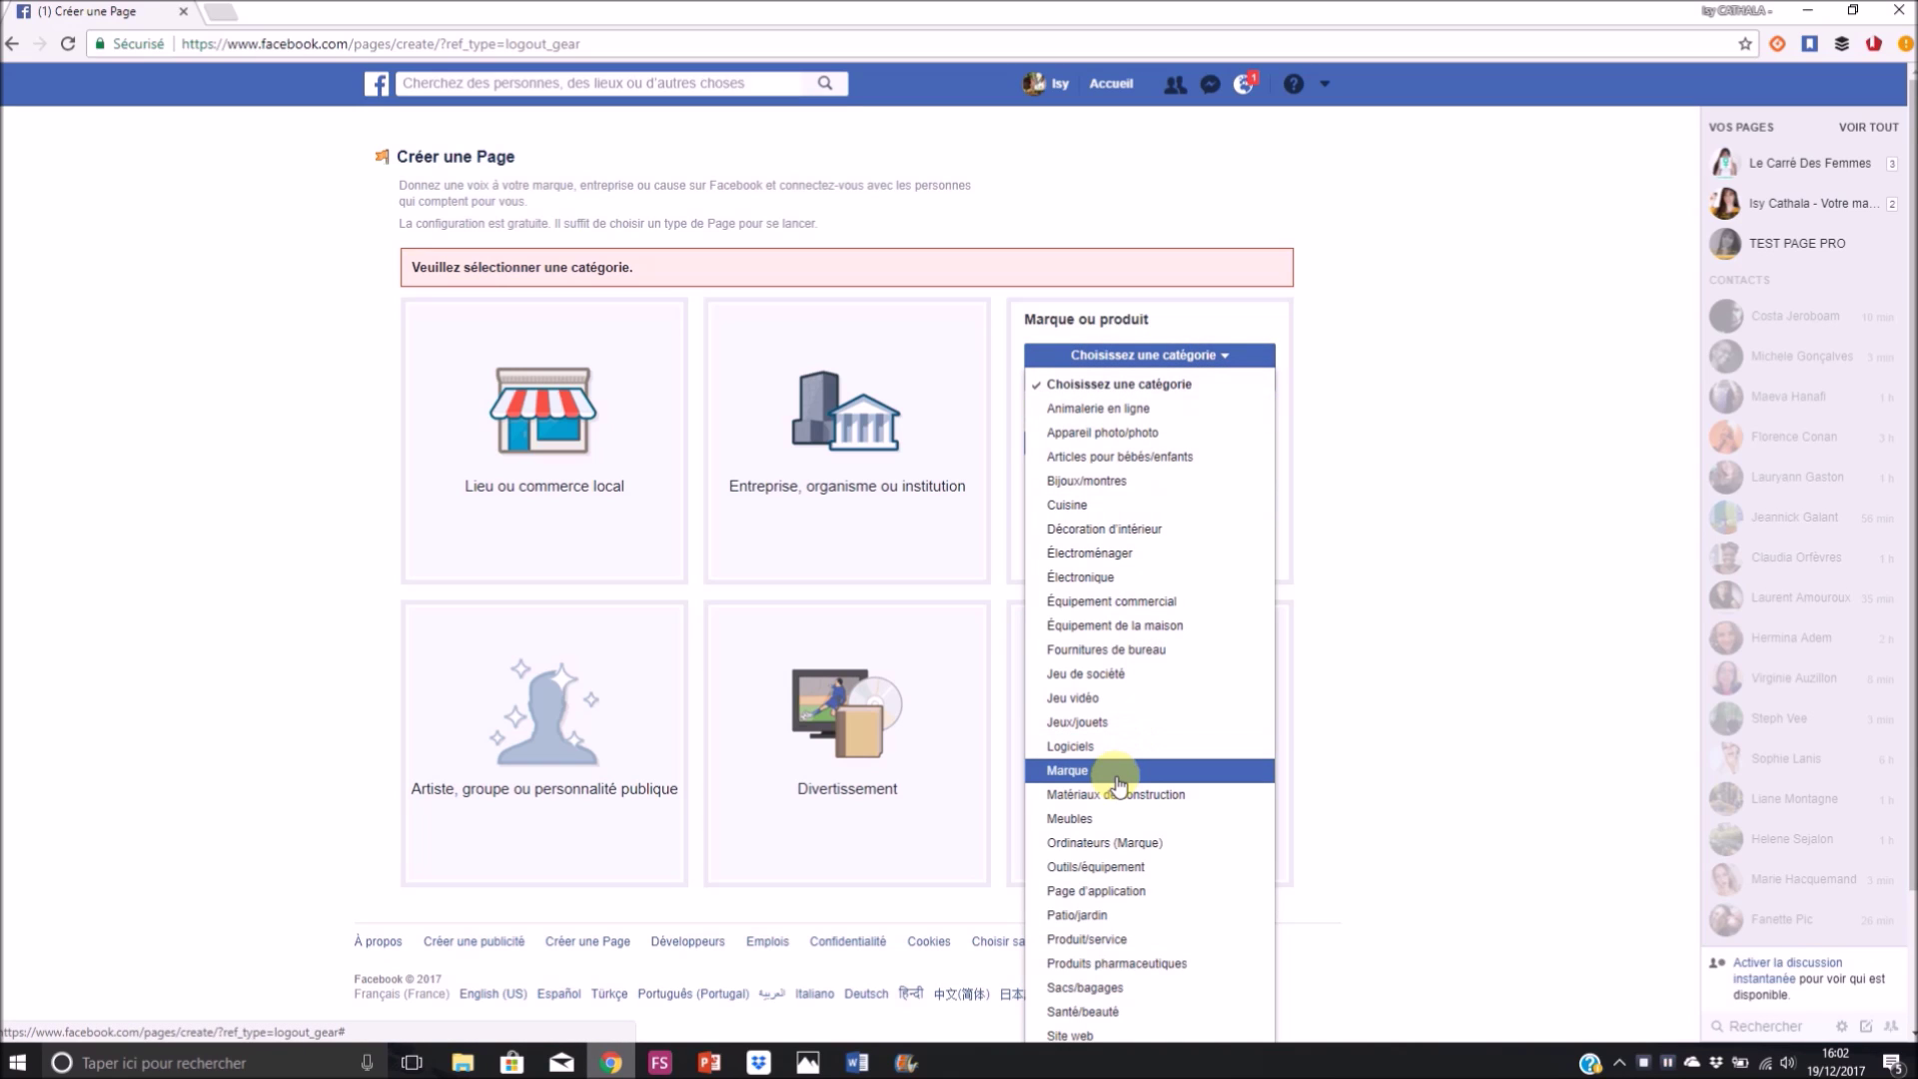
{"action": "left_click", "coordinate": [1099, 942]}
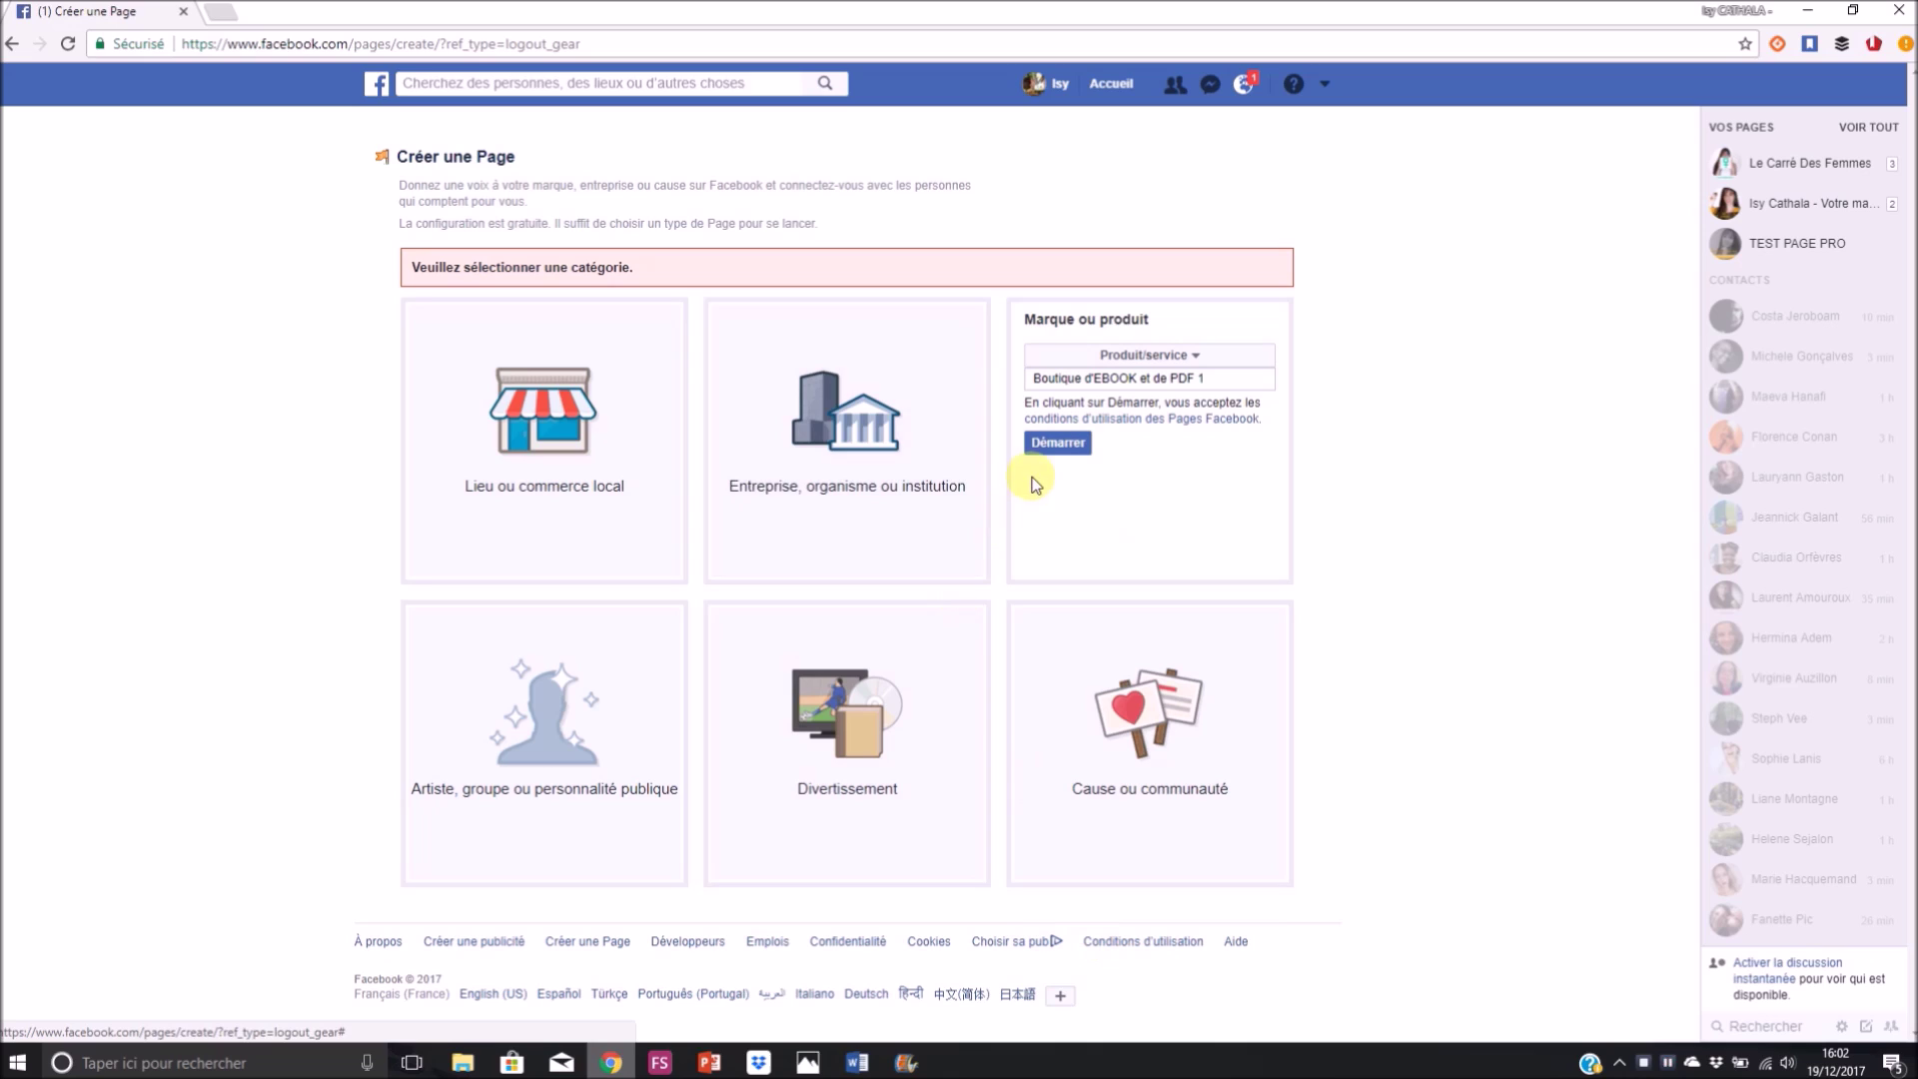
{"action": "left_click", "coordinate": [1058, 443]}
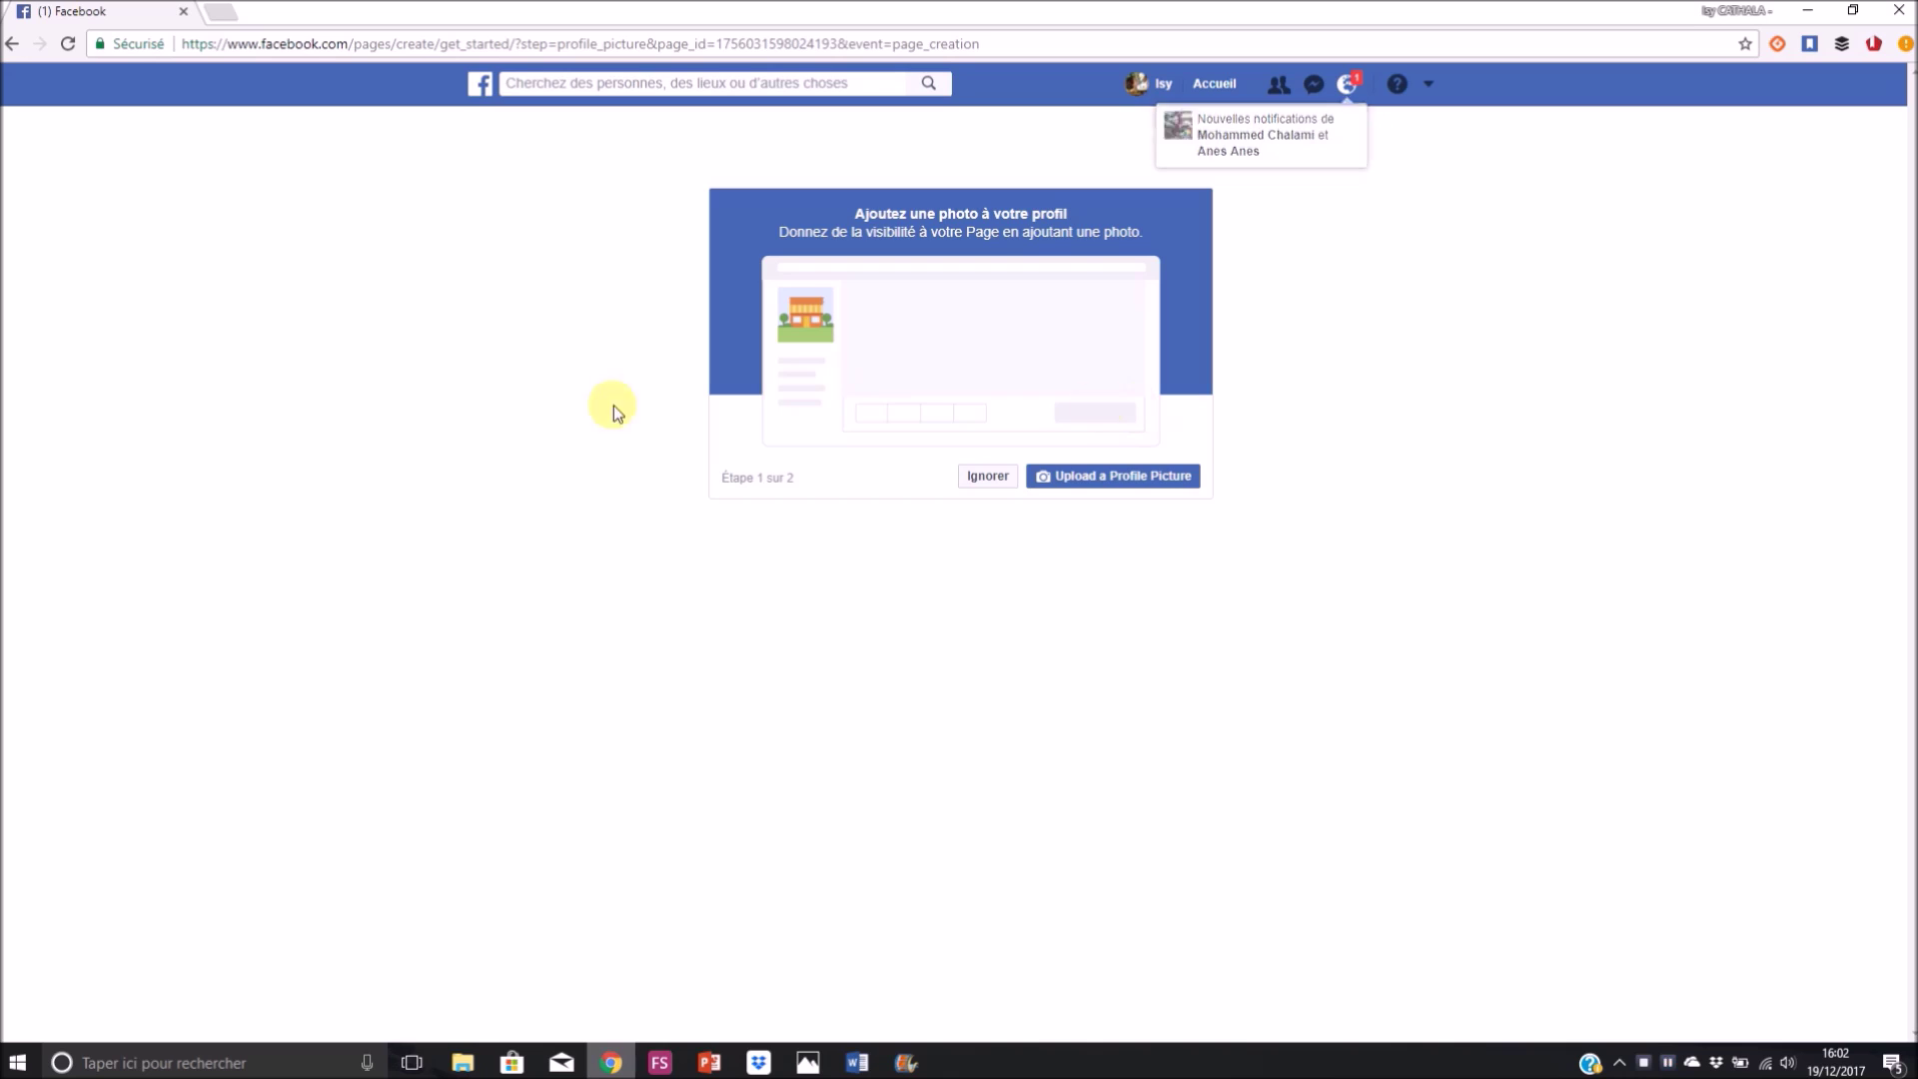
Skip the profile and cover photos, and dismiss the friend invitation tip to begin the page's first post.
{"action": "left_click", "coordinate": [989, 480]}
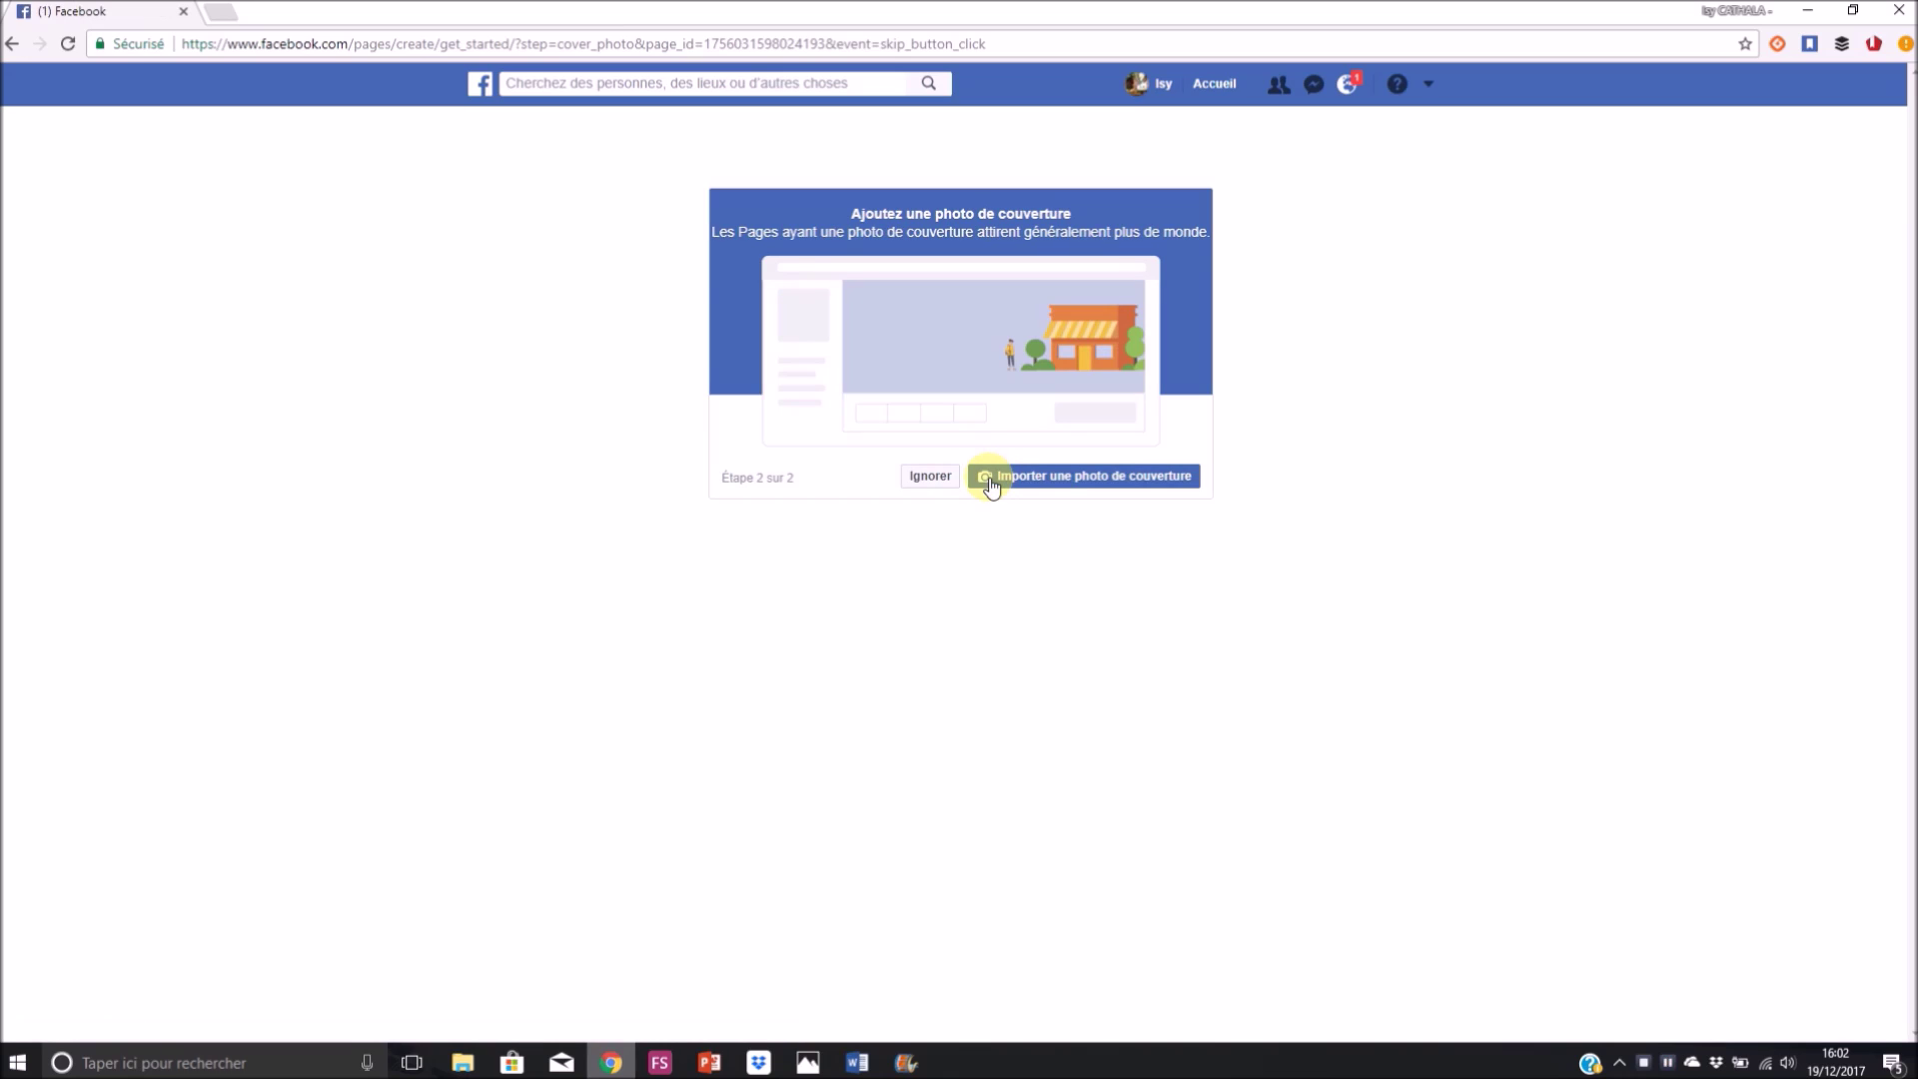
{"action": "left_click", "coordinate": [925, 477]}
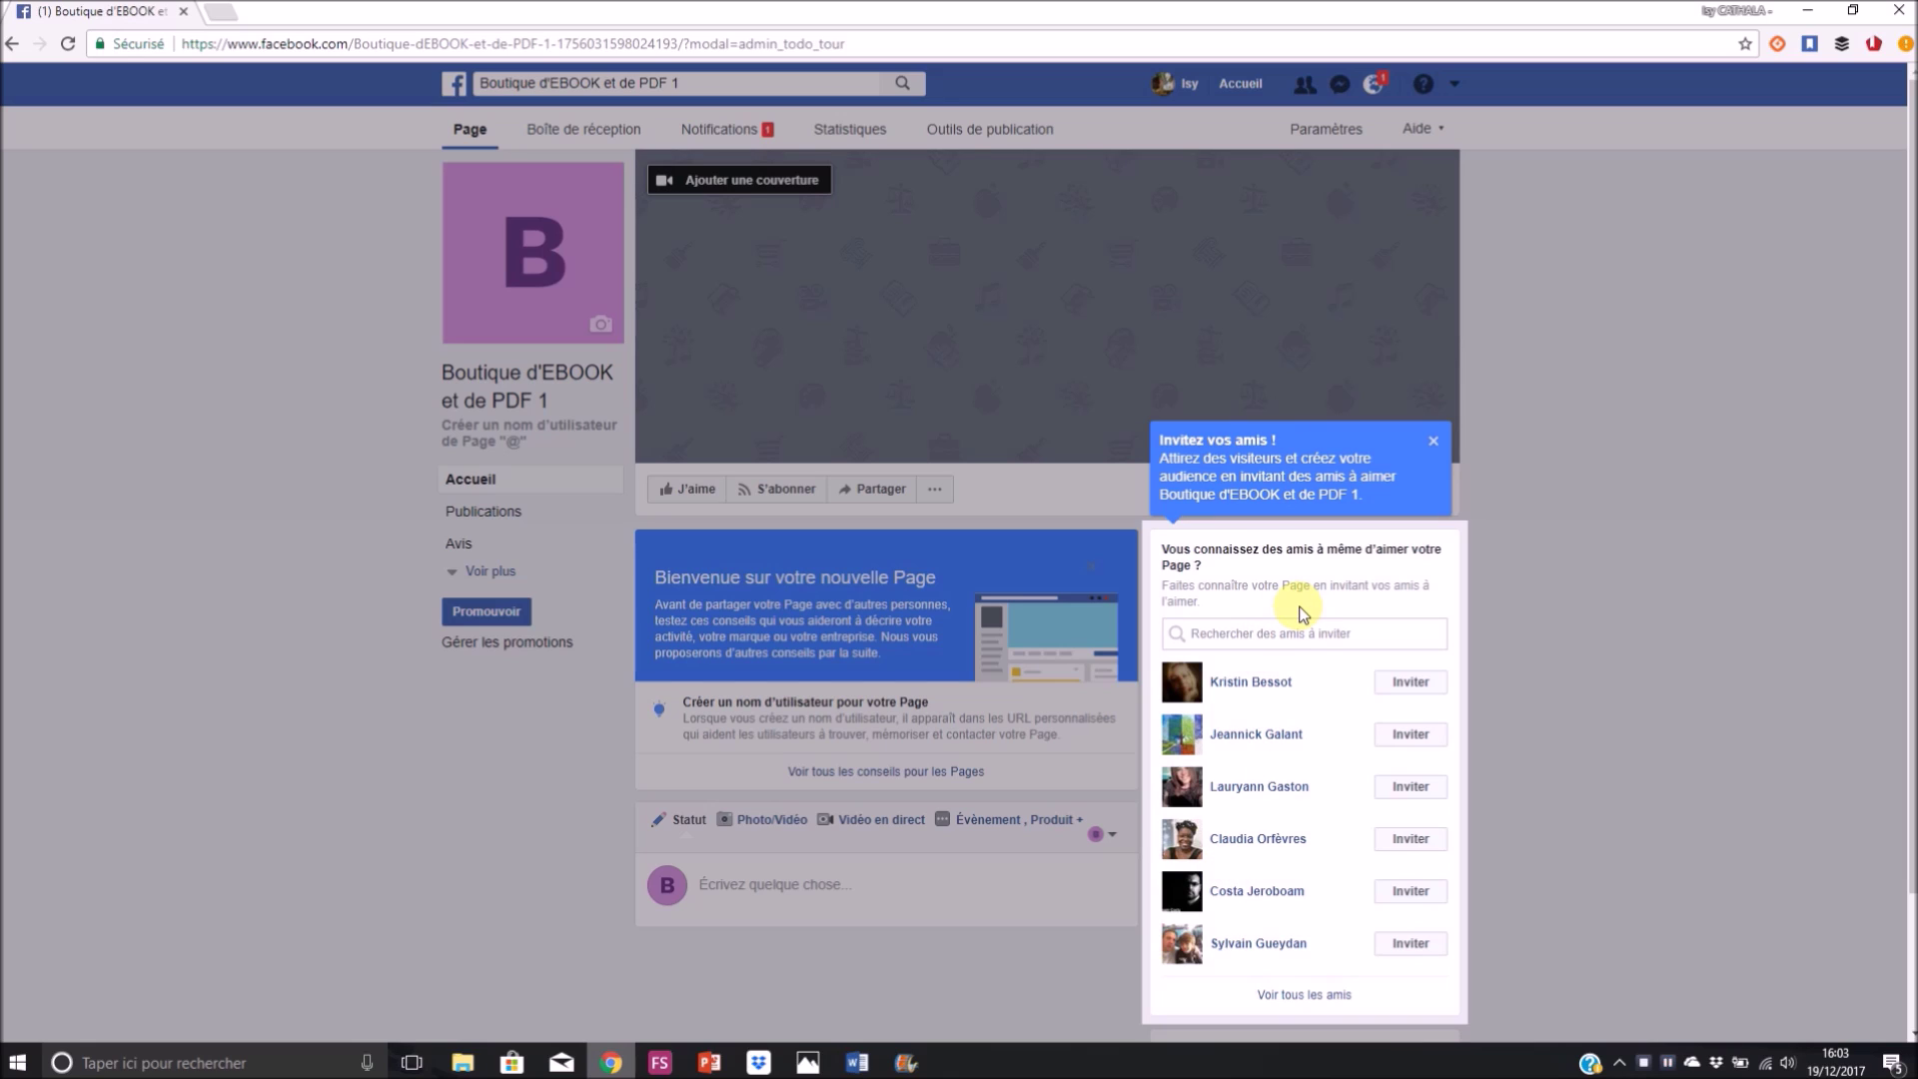
{"action": "left_click", "coordinate": [1434, 445]}
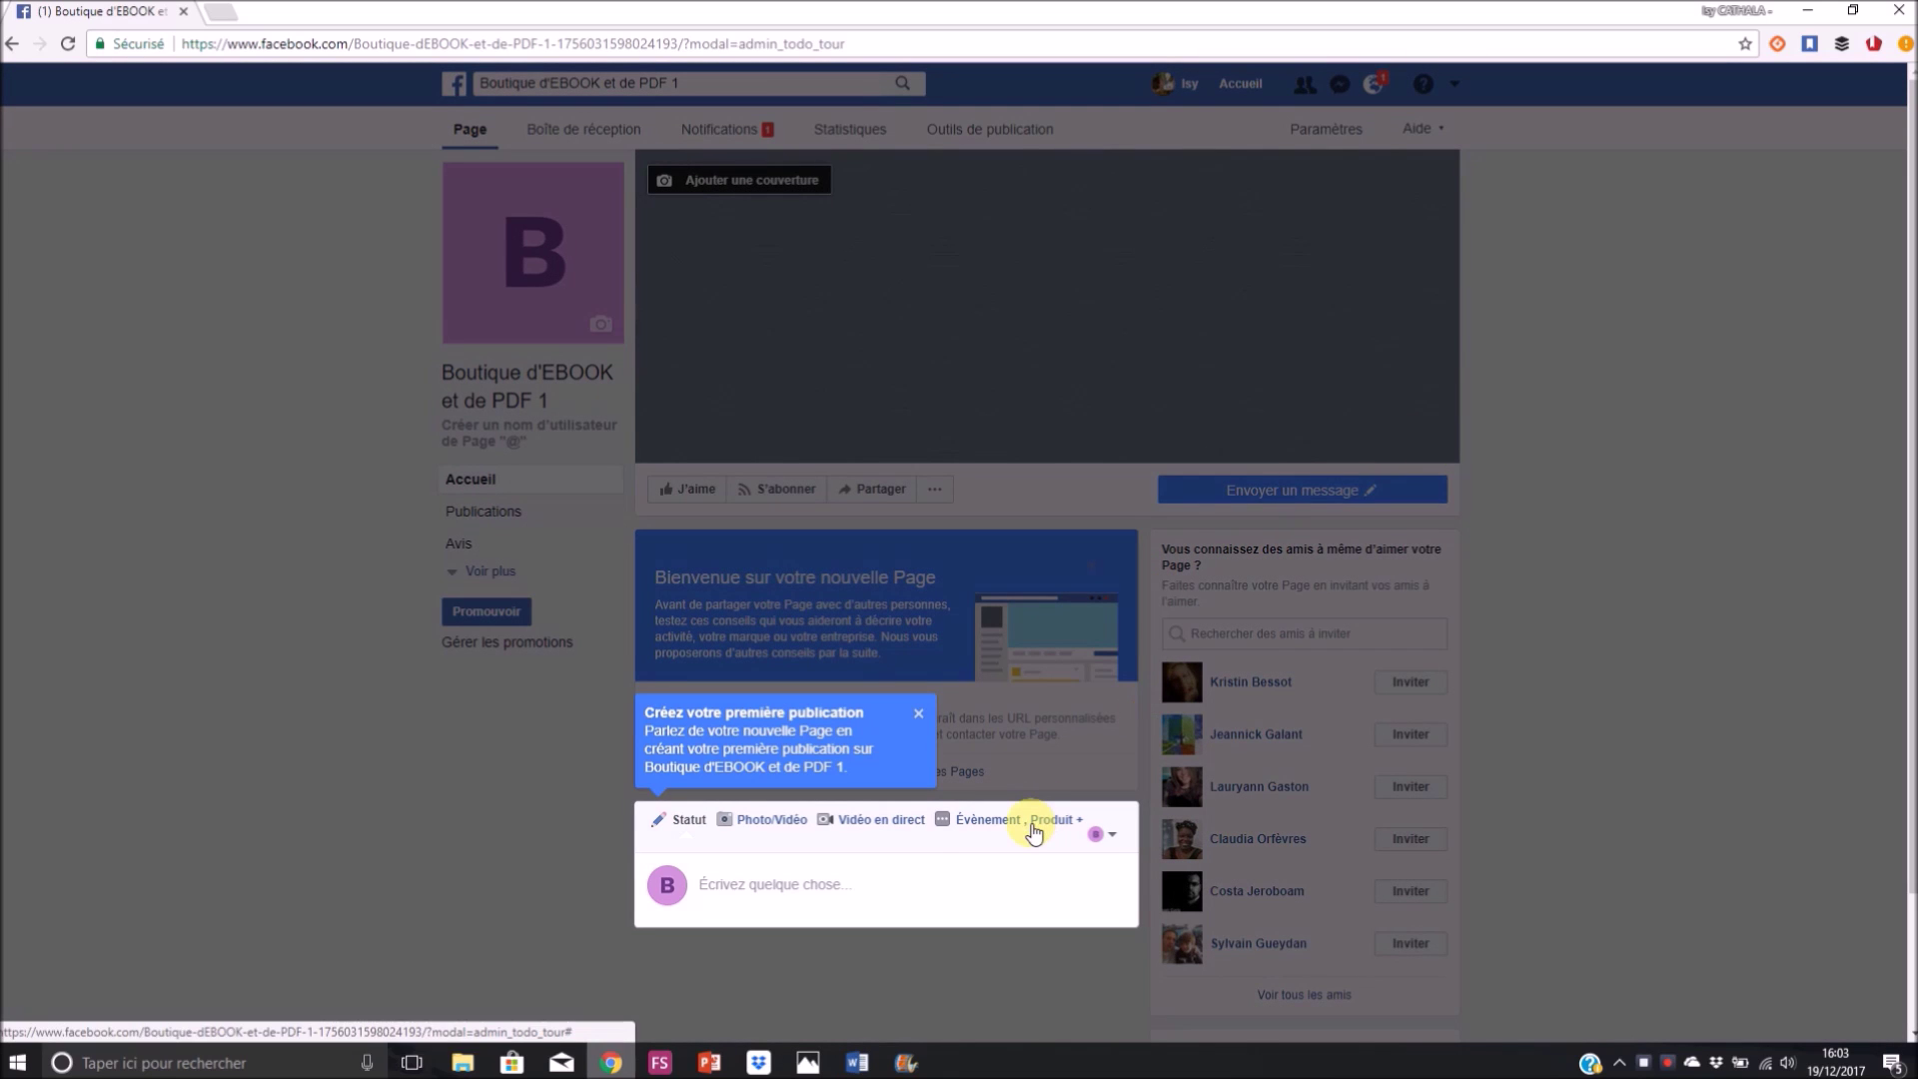
{"action": "left_click", "coordinate": [835, 892]}
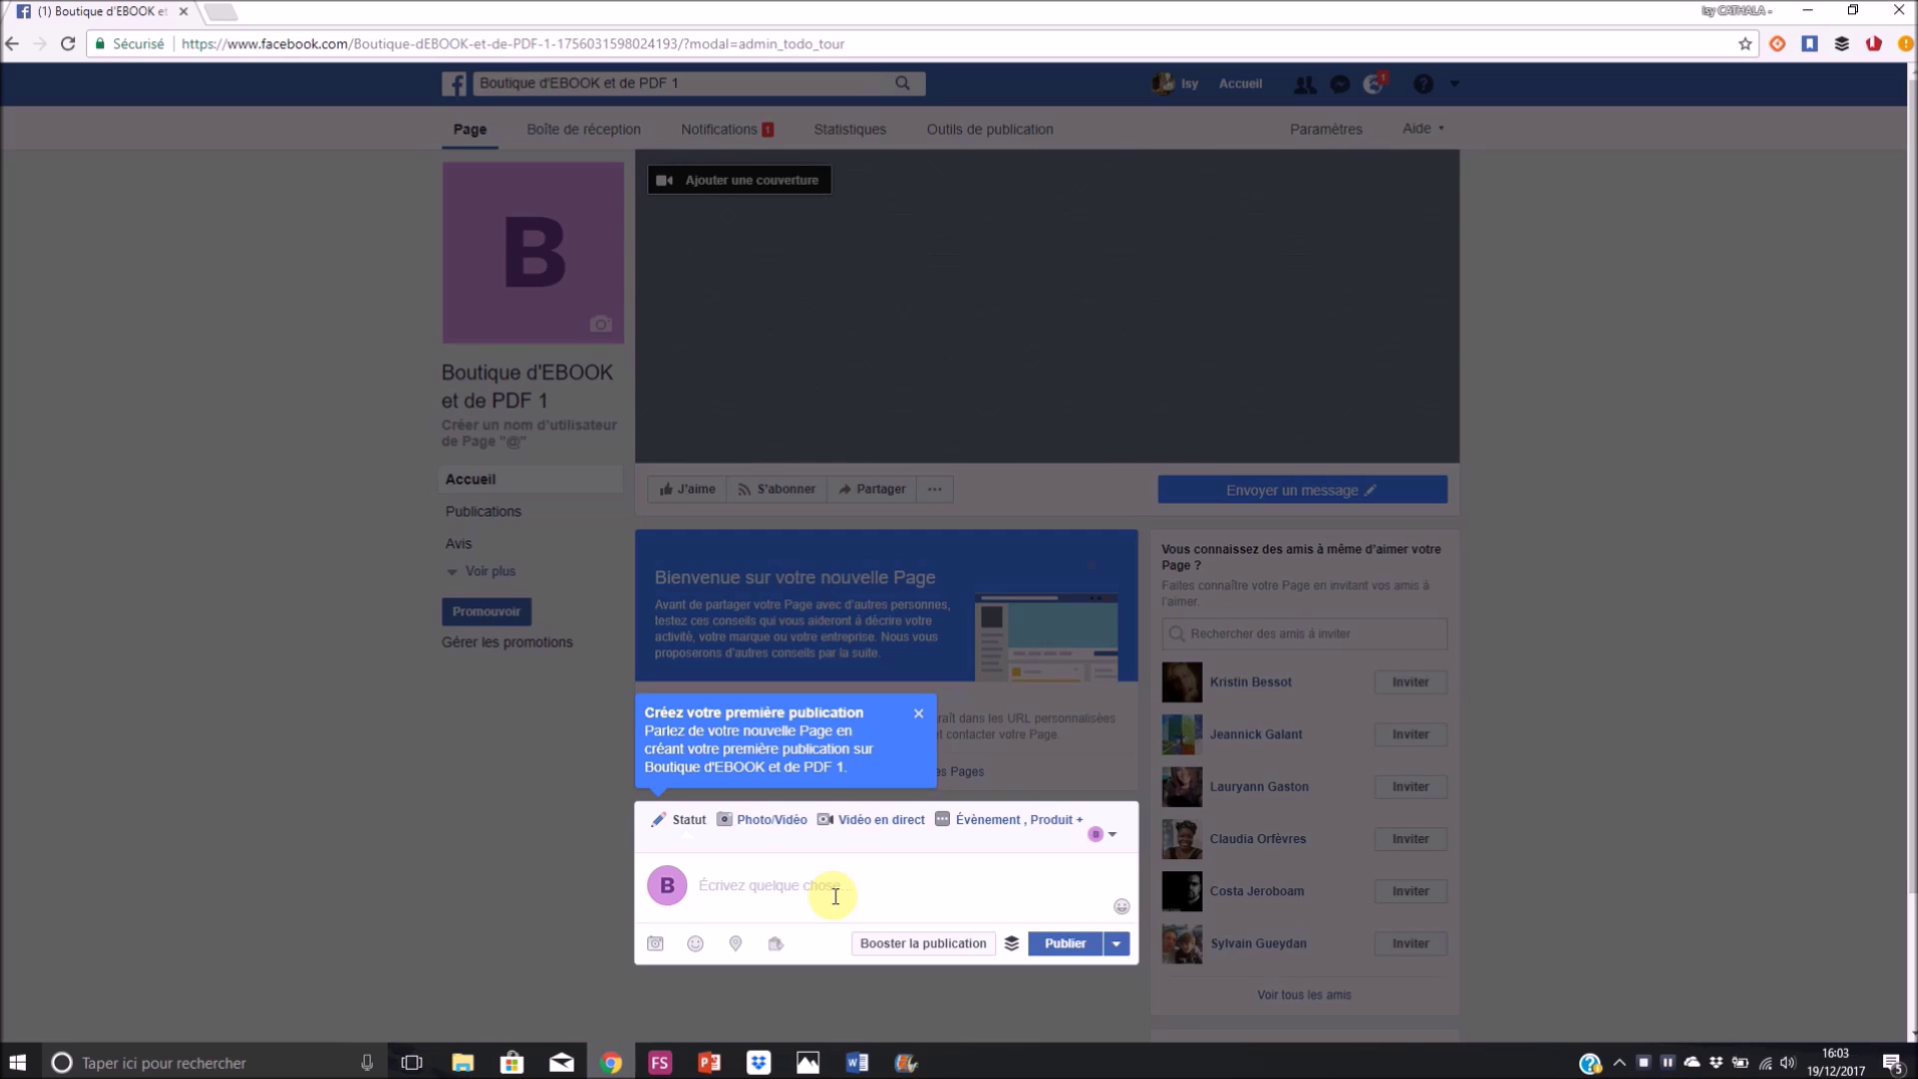
{"action": "type", "text": "Bi"}
{"action": "key", "text": "BackSpace"}
{"action": "type", "text": "onjour et bien"}
{"action": "key", "text": "BackSpace"}
{"action": "key", "text": "BackSpace"}
{"action": "key", "text": "BackSpace"}
{"action": "key", "text": "BackSpace"}
{"action": "key", "text": "BackSpace"}
{"action": "key", "text": "BackSpace"}
{"action": "key", "text": "BackSpace"}
{"action": "key", "text": "BackSpace"}
{"action": "key", "text": "BackSpace"}
{"action": "key", "text": "BackSpace"}
{"action": "key", "text": "BackSpace"}
{"action": "key", "text": "BackSpace"}
{"action": "key", "text": "BackSpace"}
{"action": "key", "text": "BackSpace"}
{"action": "key", "text": "BackSpace"}
Write "BIENVENUE SUR LA BOUTIQUE EBOOK ET PDF" as the text of the page's first post.
{"action": "type", "text": "Bi"}
{"action": "key", "text": "BackSpace"}
{"action": "type", "text": "ien"}
{"action": "key", "text": "BackSpace"}
{"action": "key", "text": "BackSpace"}
{"action": "key", "text": "BackSpace"}
{"action": "type", "text": "IENVENUE SUR"}
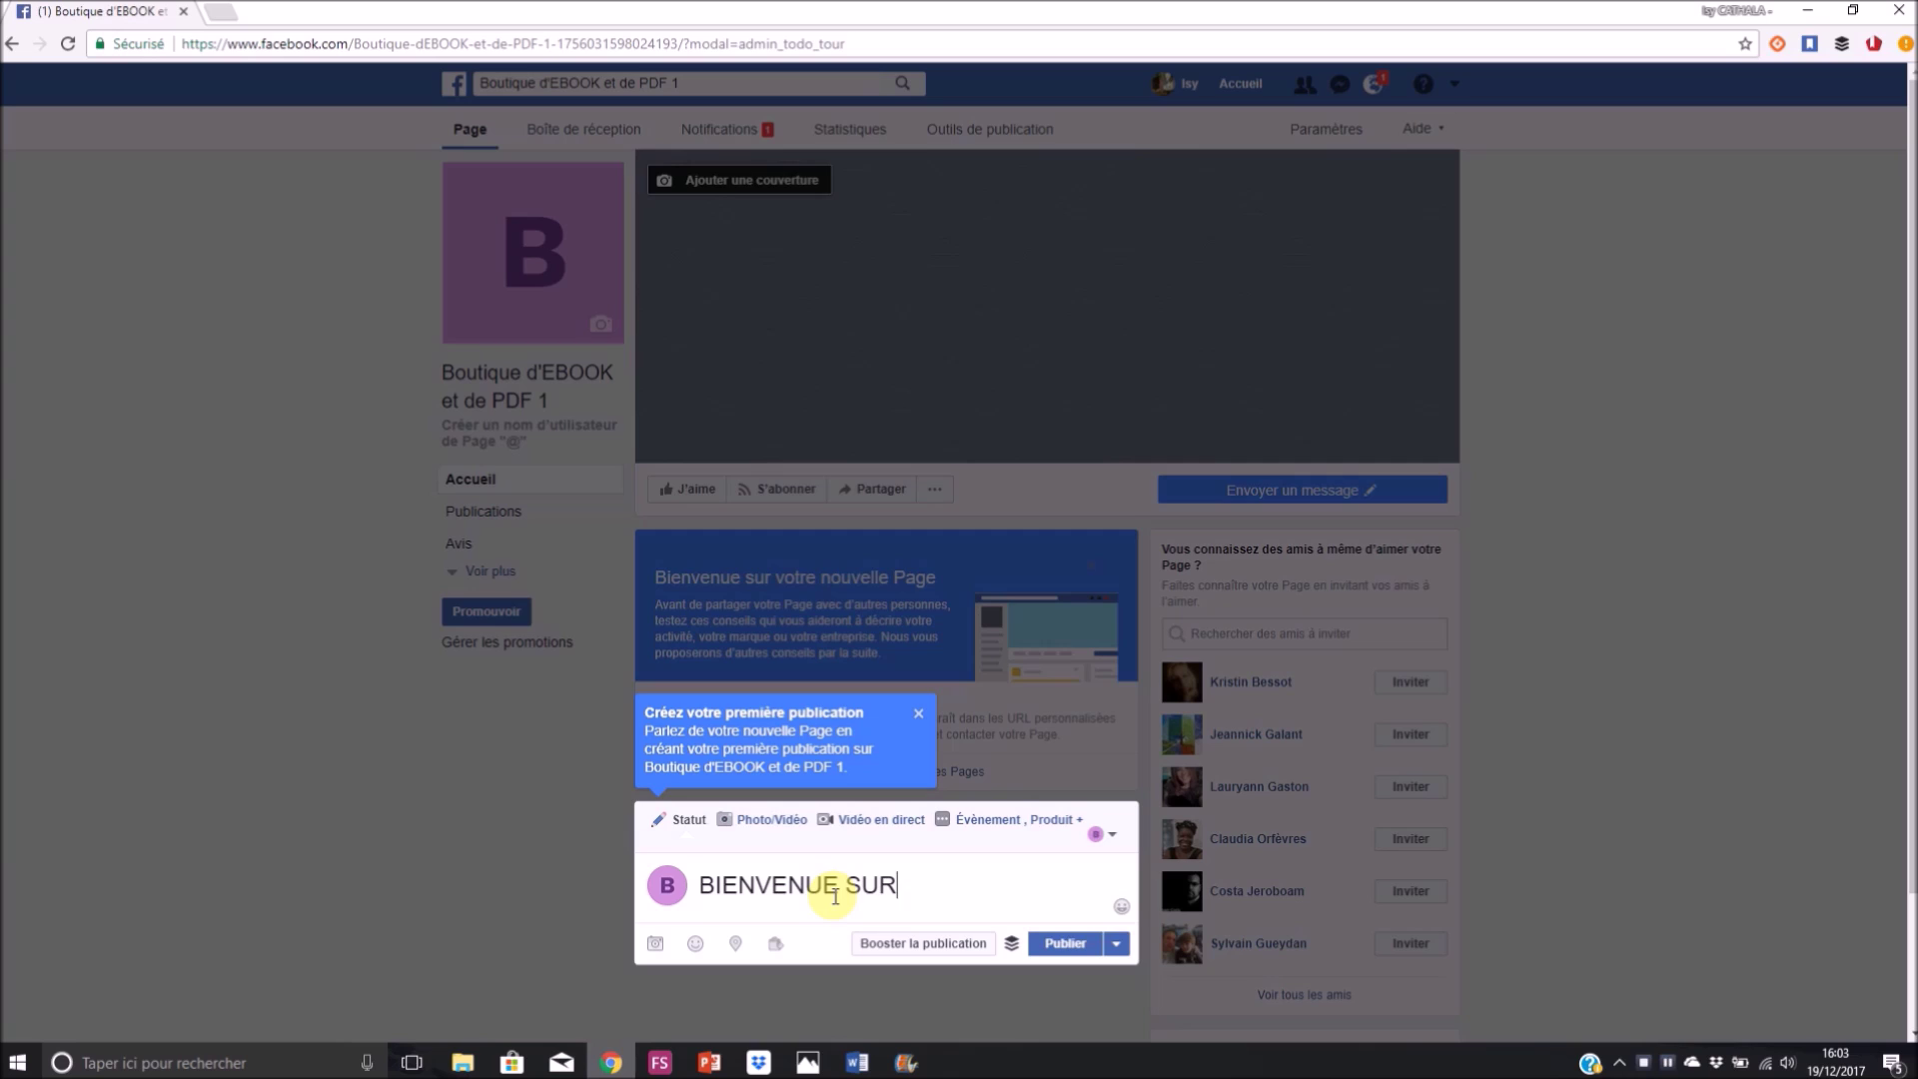
{"action": "type", "text": " LA BOUTIQUE "}
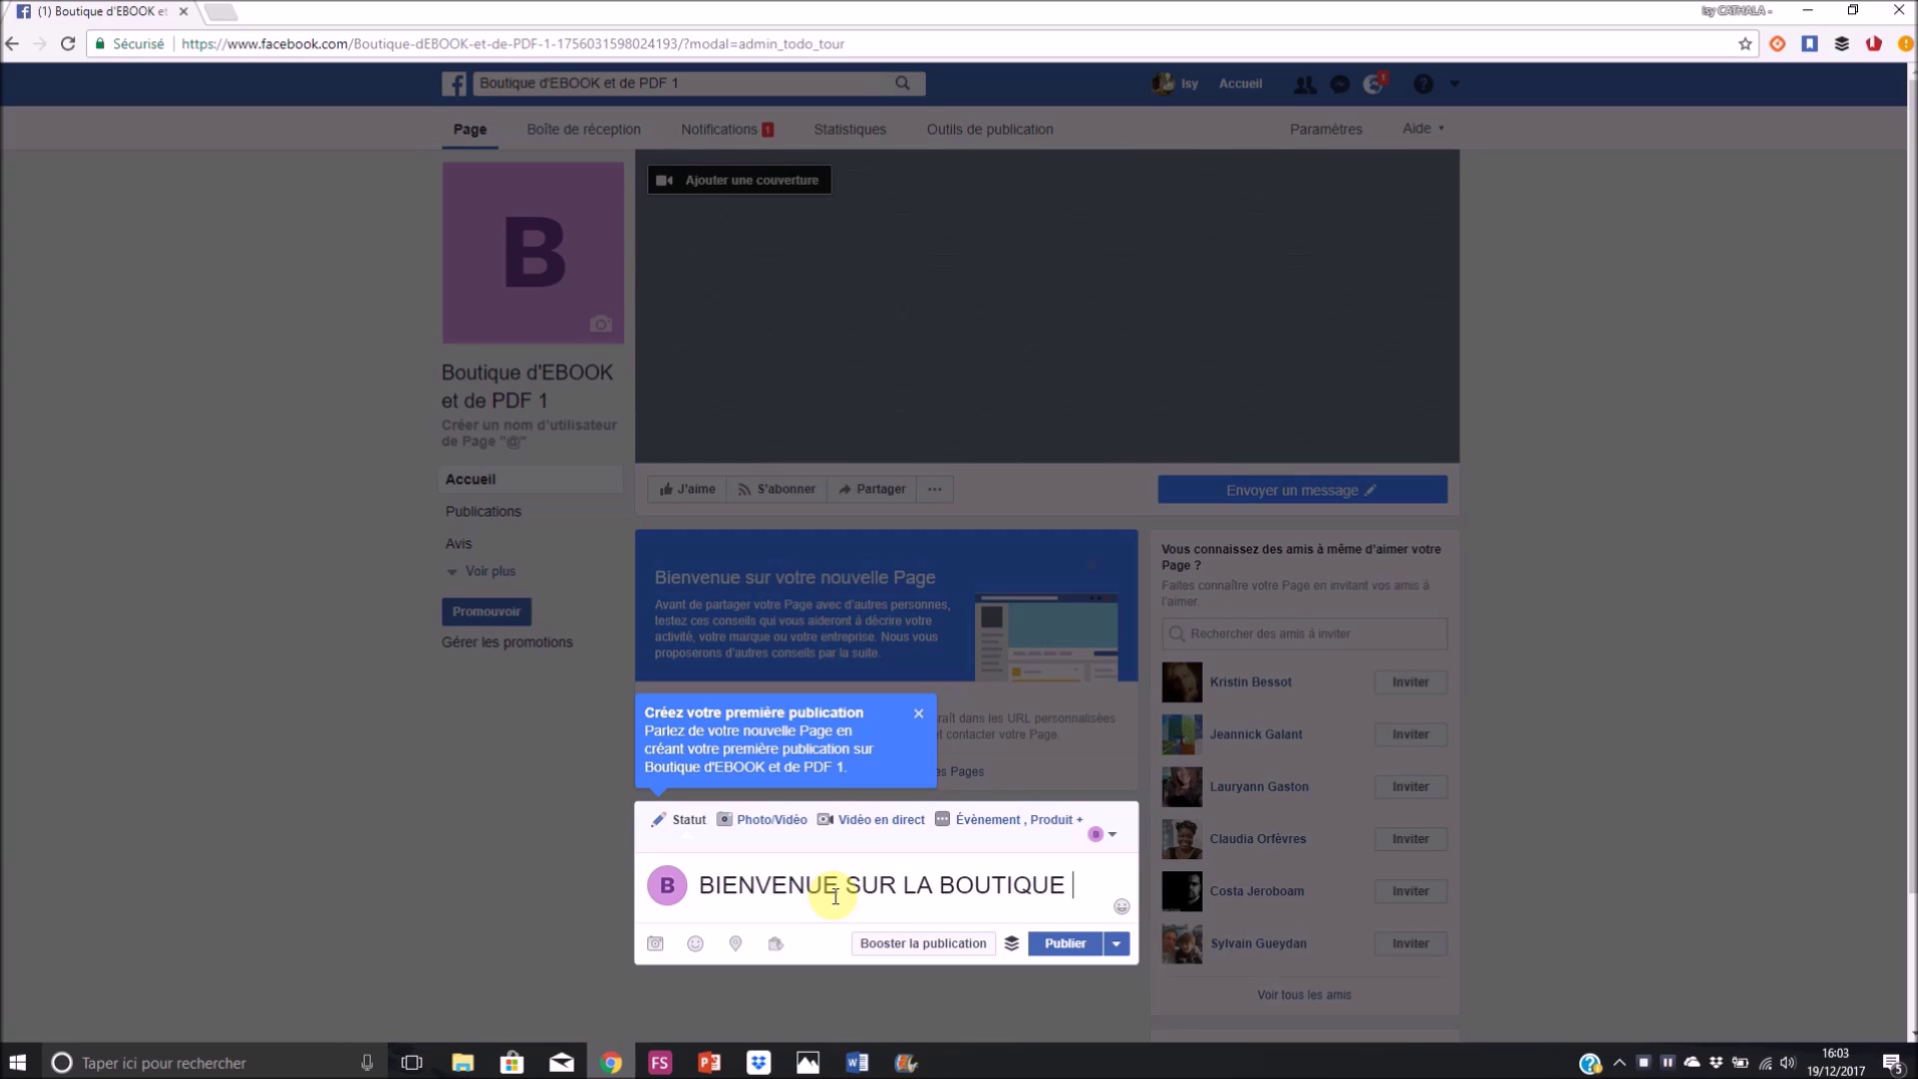
{"action": "type", "text": "EBBOK"}
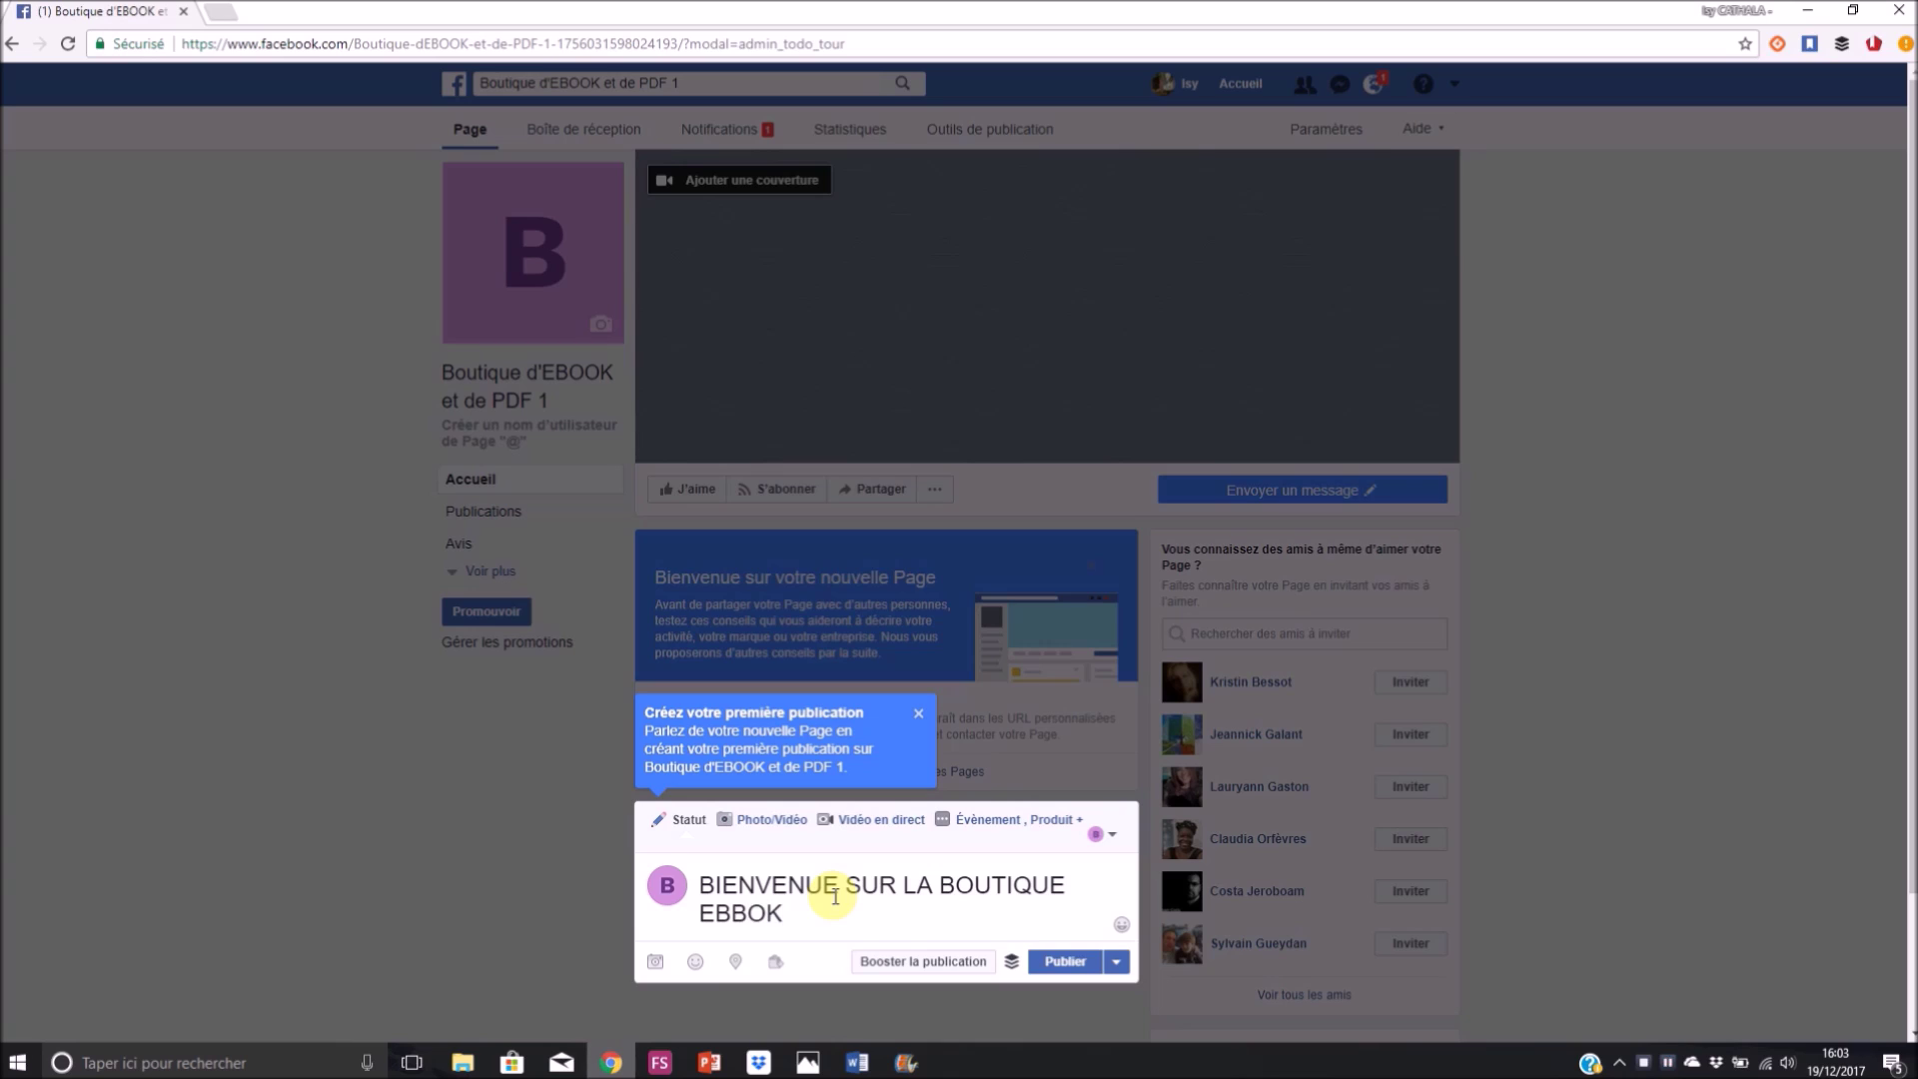
{"action": "key", "text": "BackSpace"}
{"action": "key", "text": "BackSpace"}
{"action": "key", "text": "BackSpace"}
{"action": "type", "text": "OOK ET PDF"}
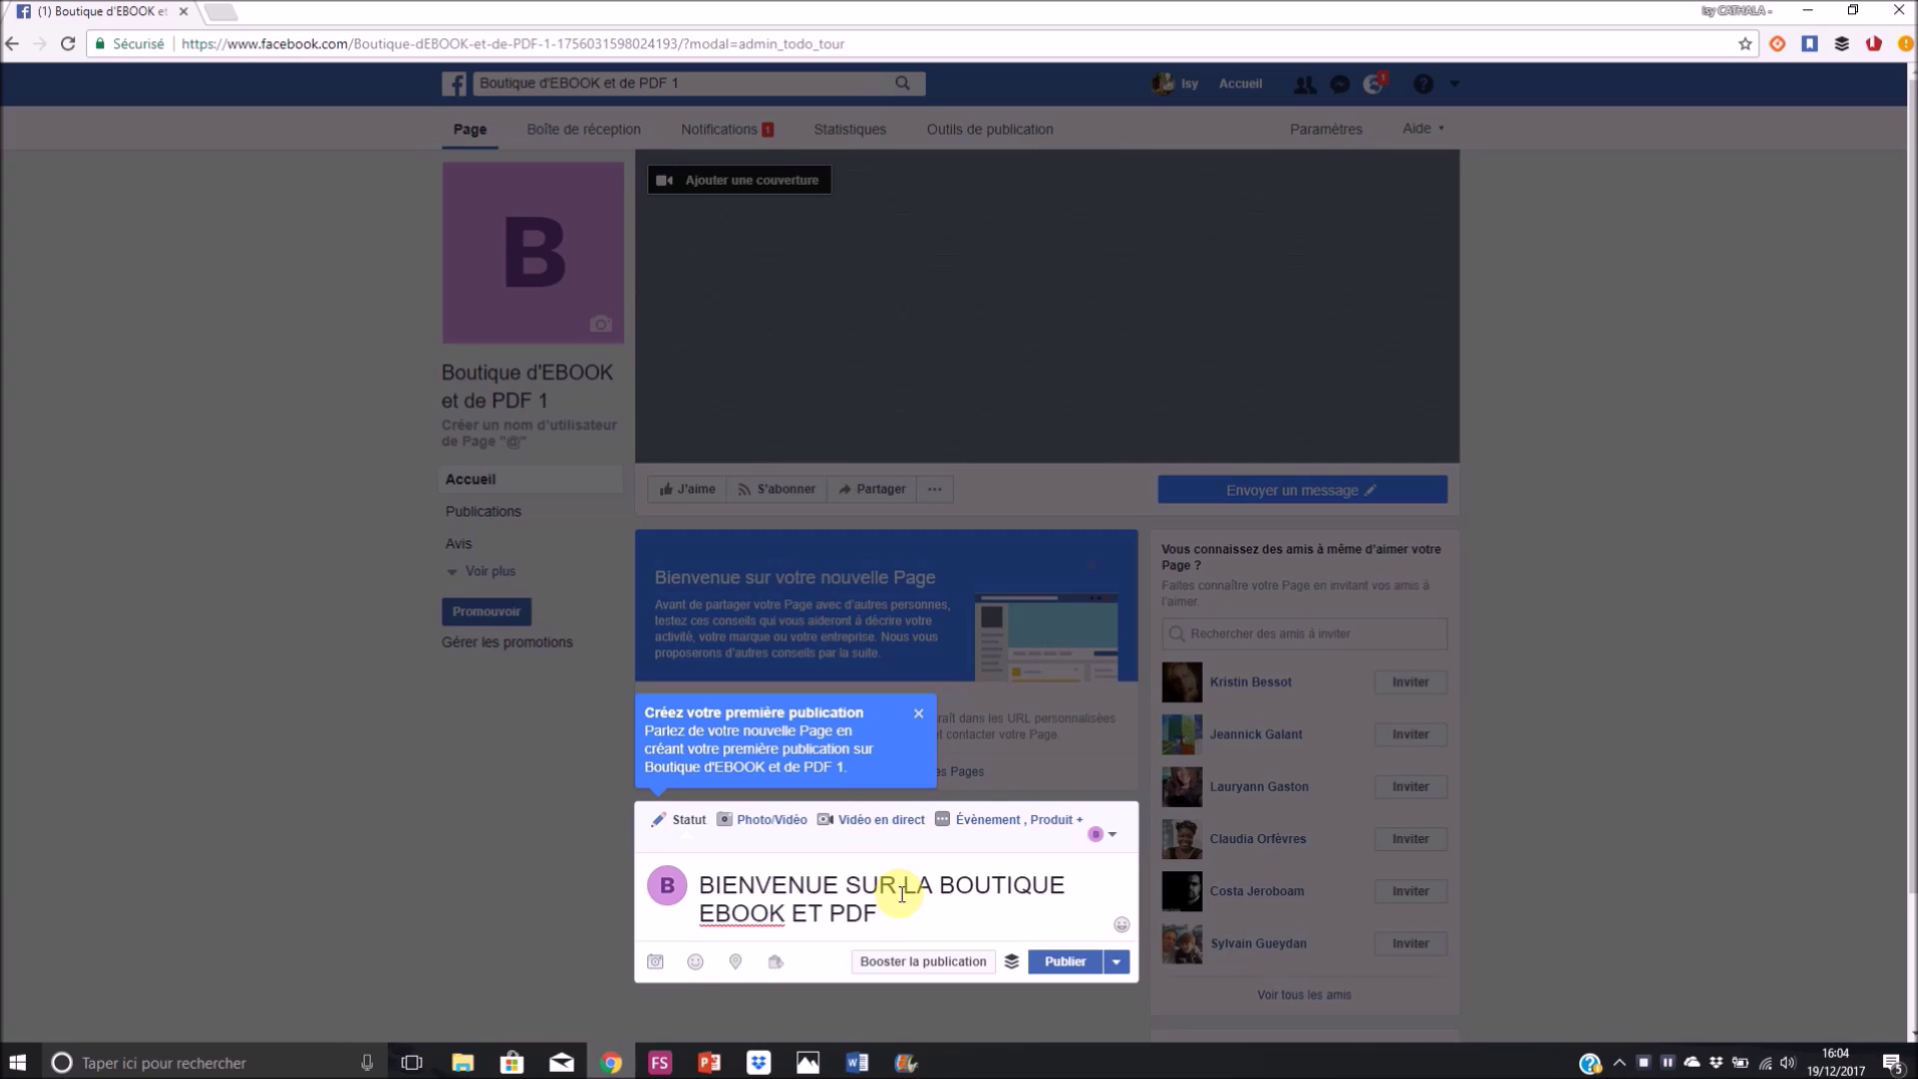
Publish the welcome post and start importing a new profile photo for the page.
{"action": "left_click", "coordinate": [1064, 960]}
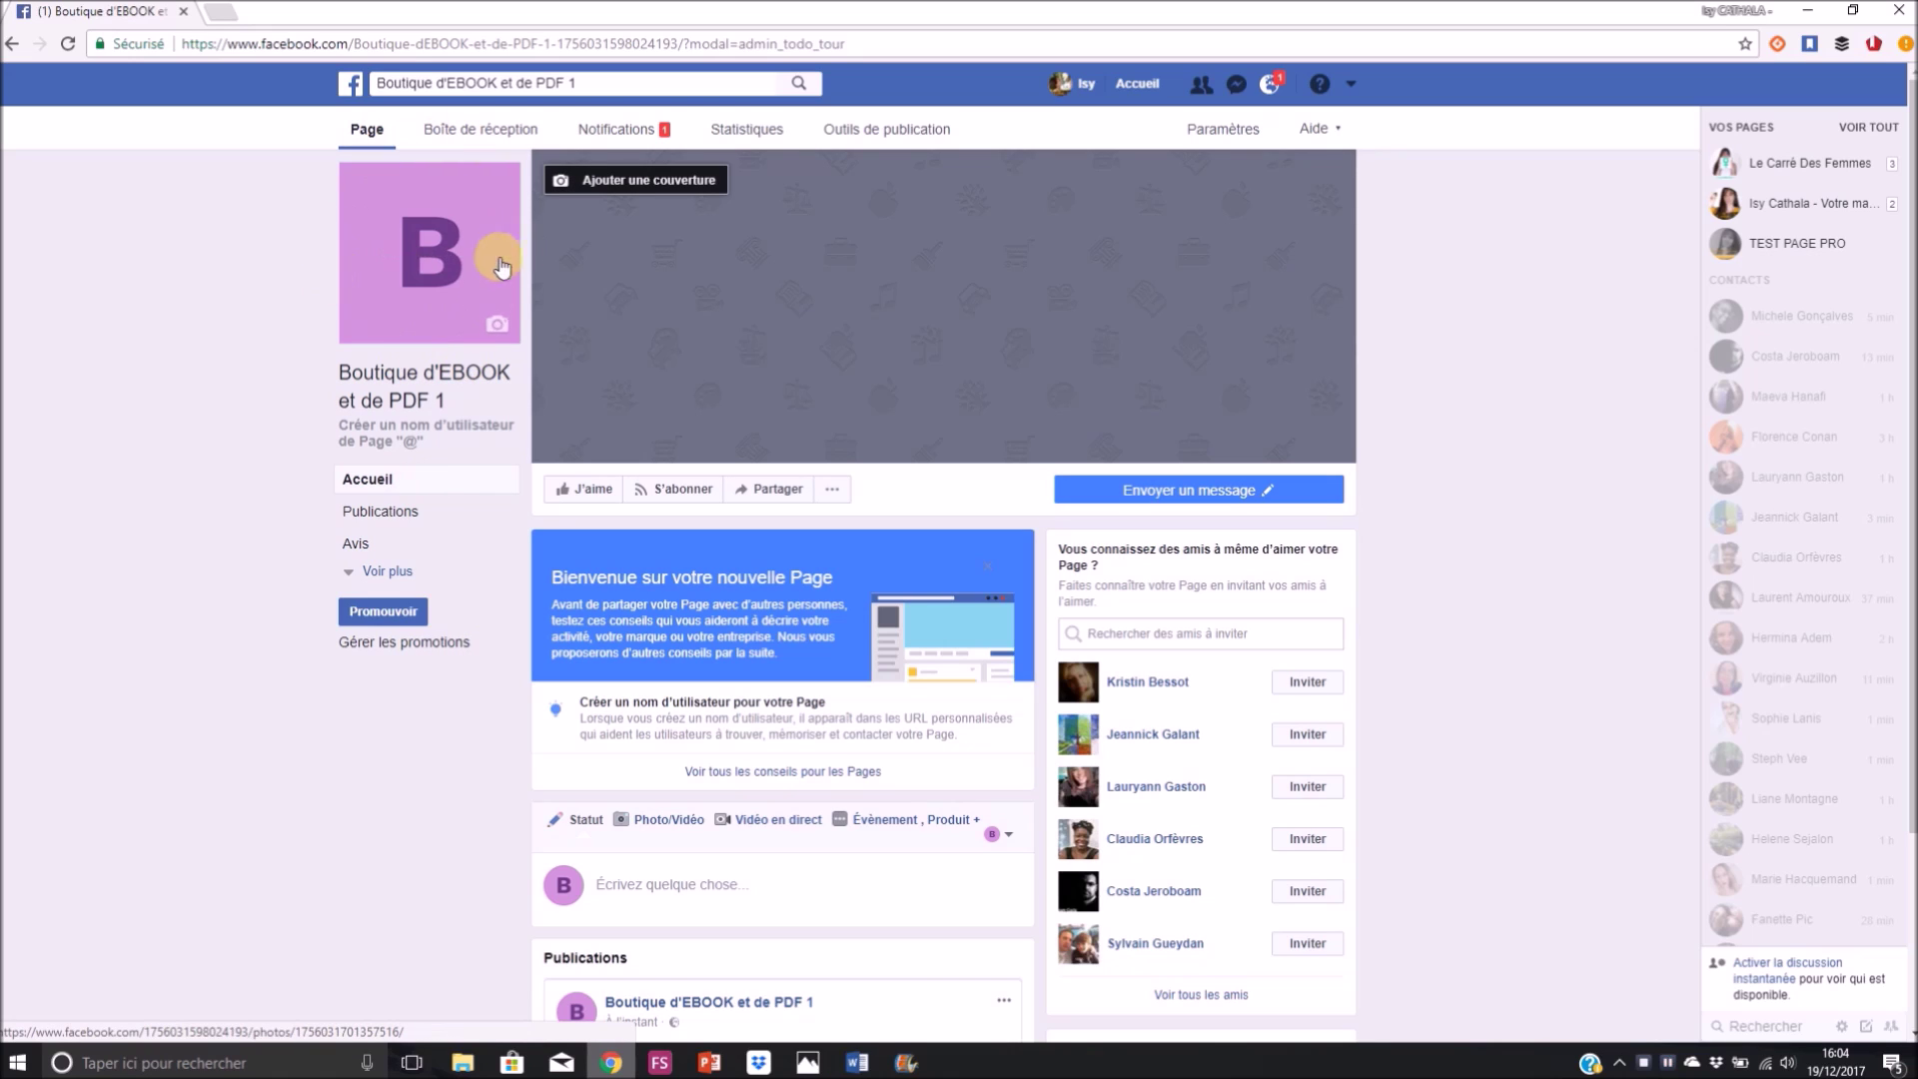
{"action": "mouse_move", "coordinate": [496, 320]}
{"action": "left_click", "coordinate": [496, 328]}
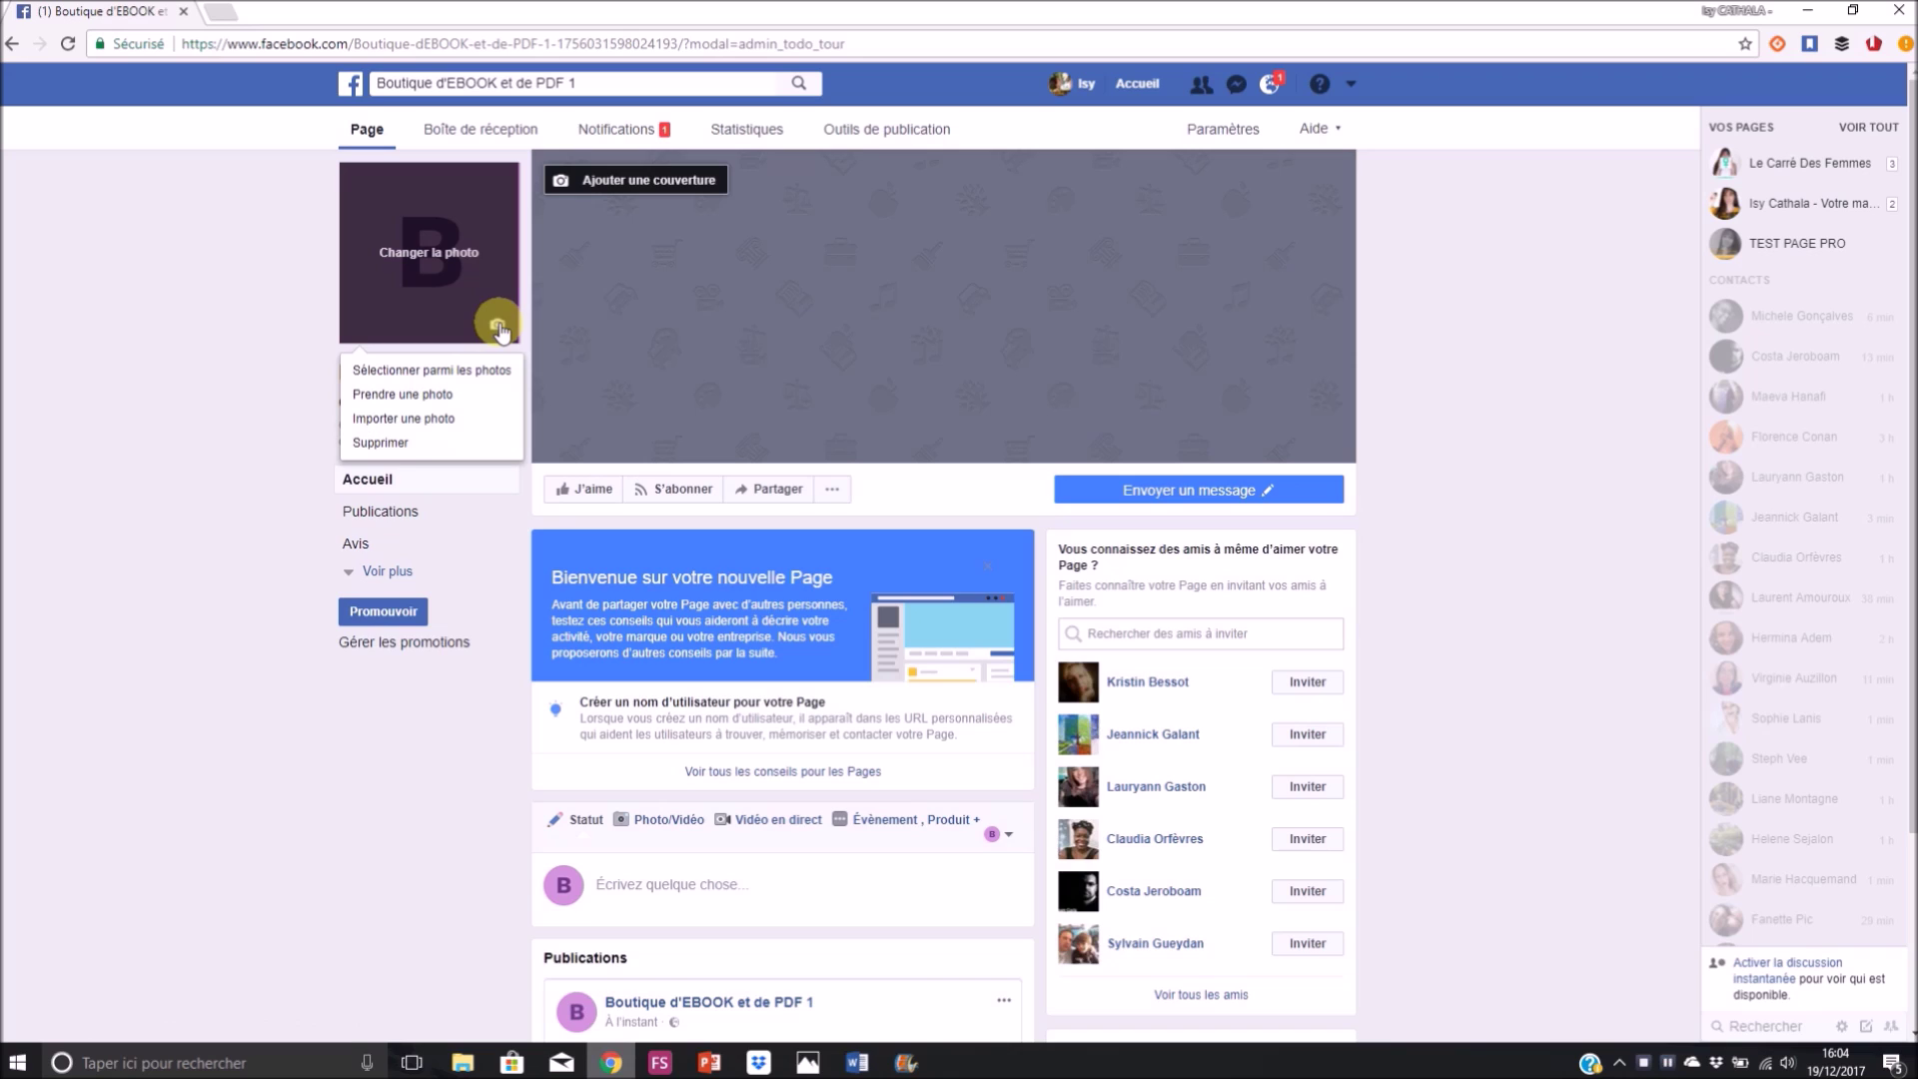
{"action": "left_click_drag", "start_coordinate": [463, 370], "coordinate": [462, 422]}
{"action": "left_click", "coordinate": [462, 420]}
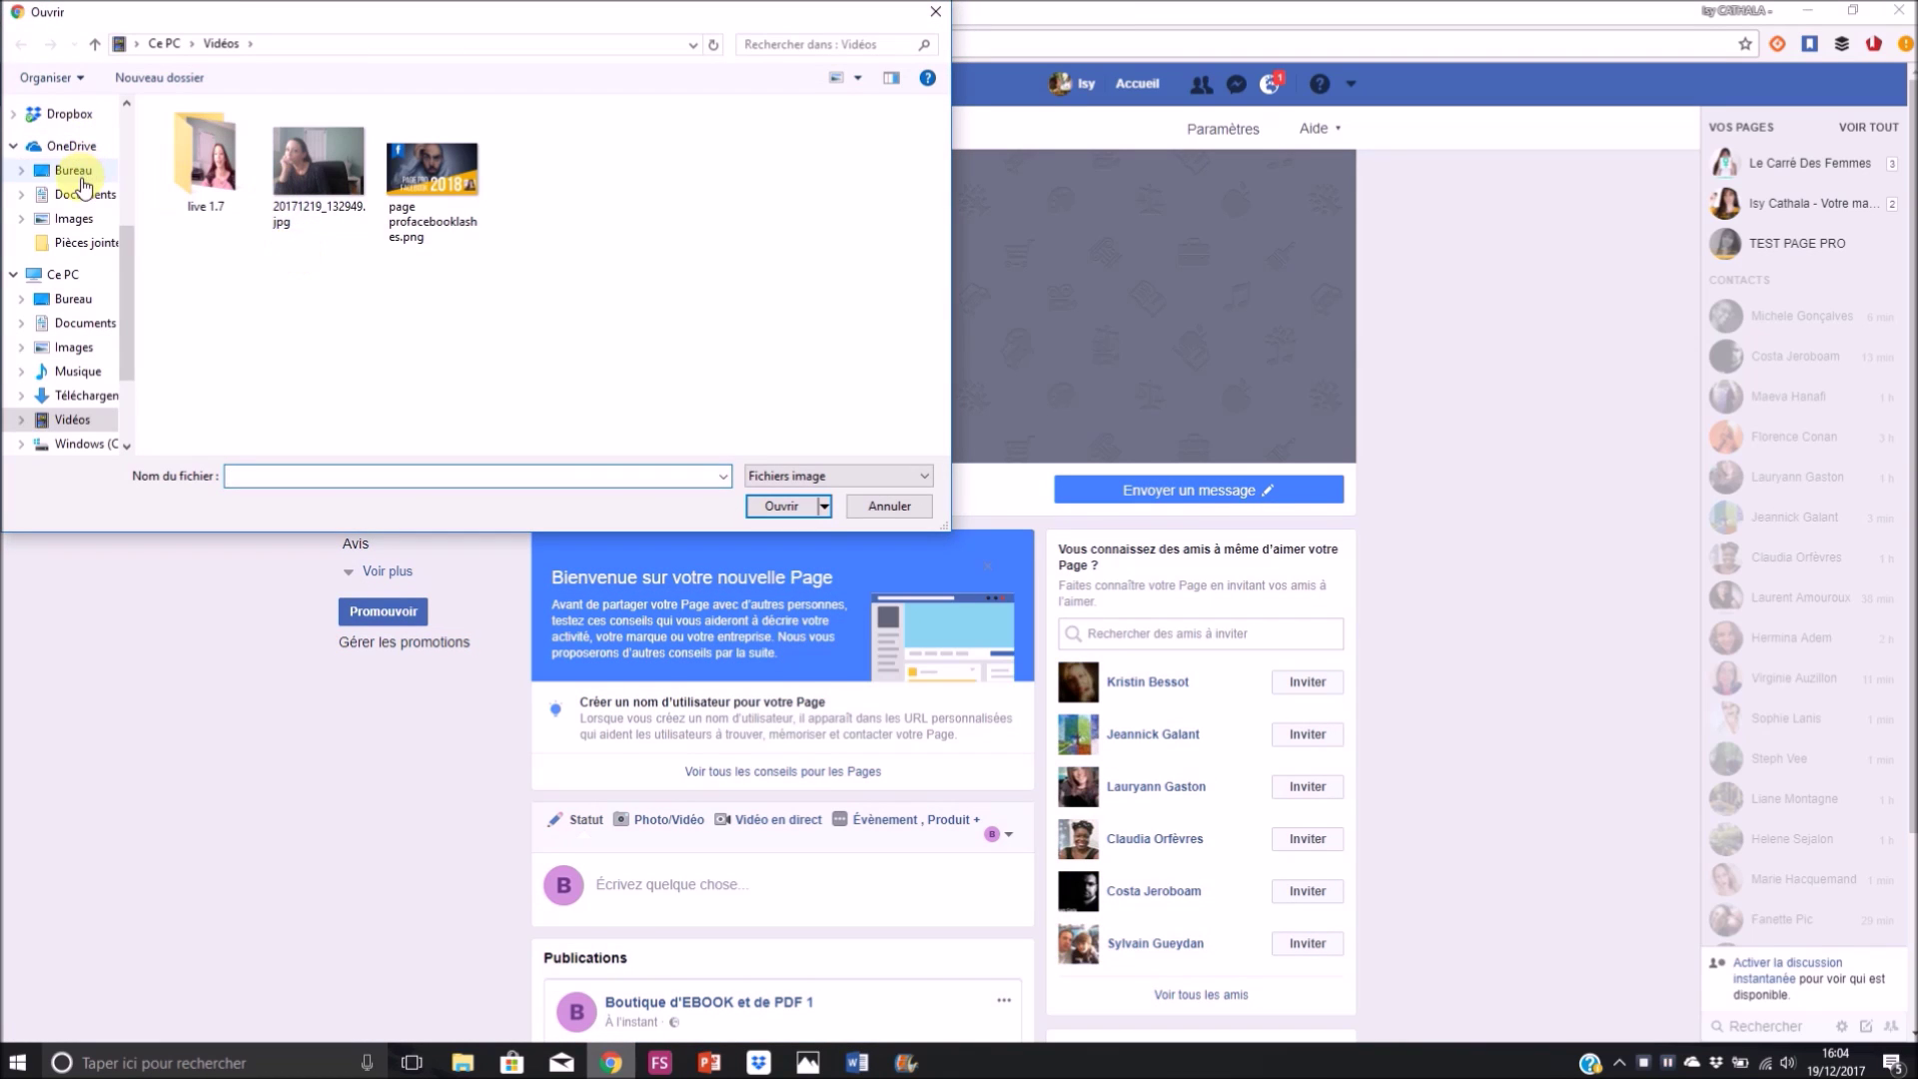
Load download-1666700_1920.jpg from the Téléchargements folder as the page's profile photo.
{"action": "left_click", "coordinate": [80, 176]}
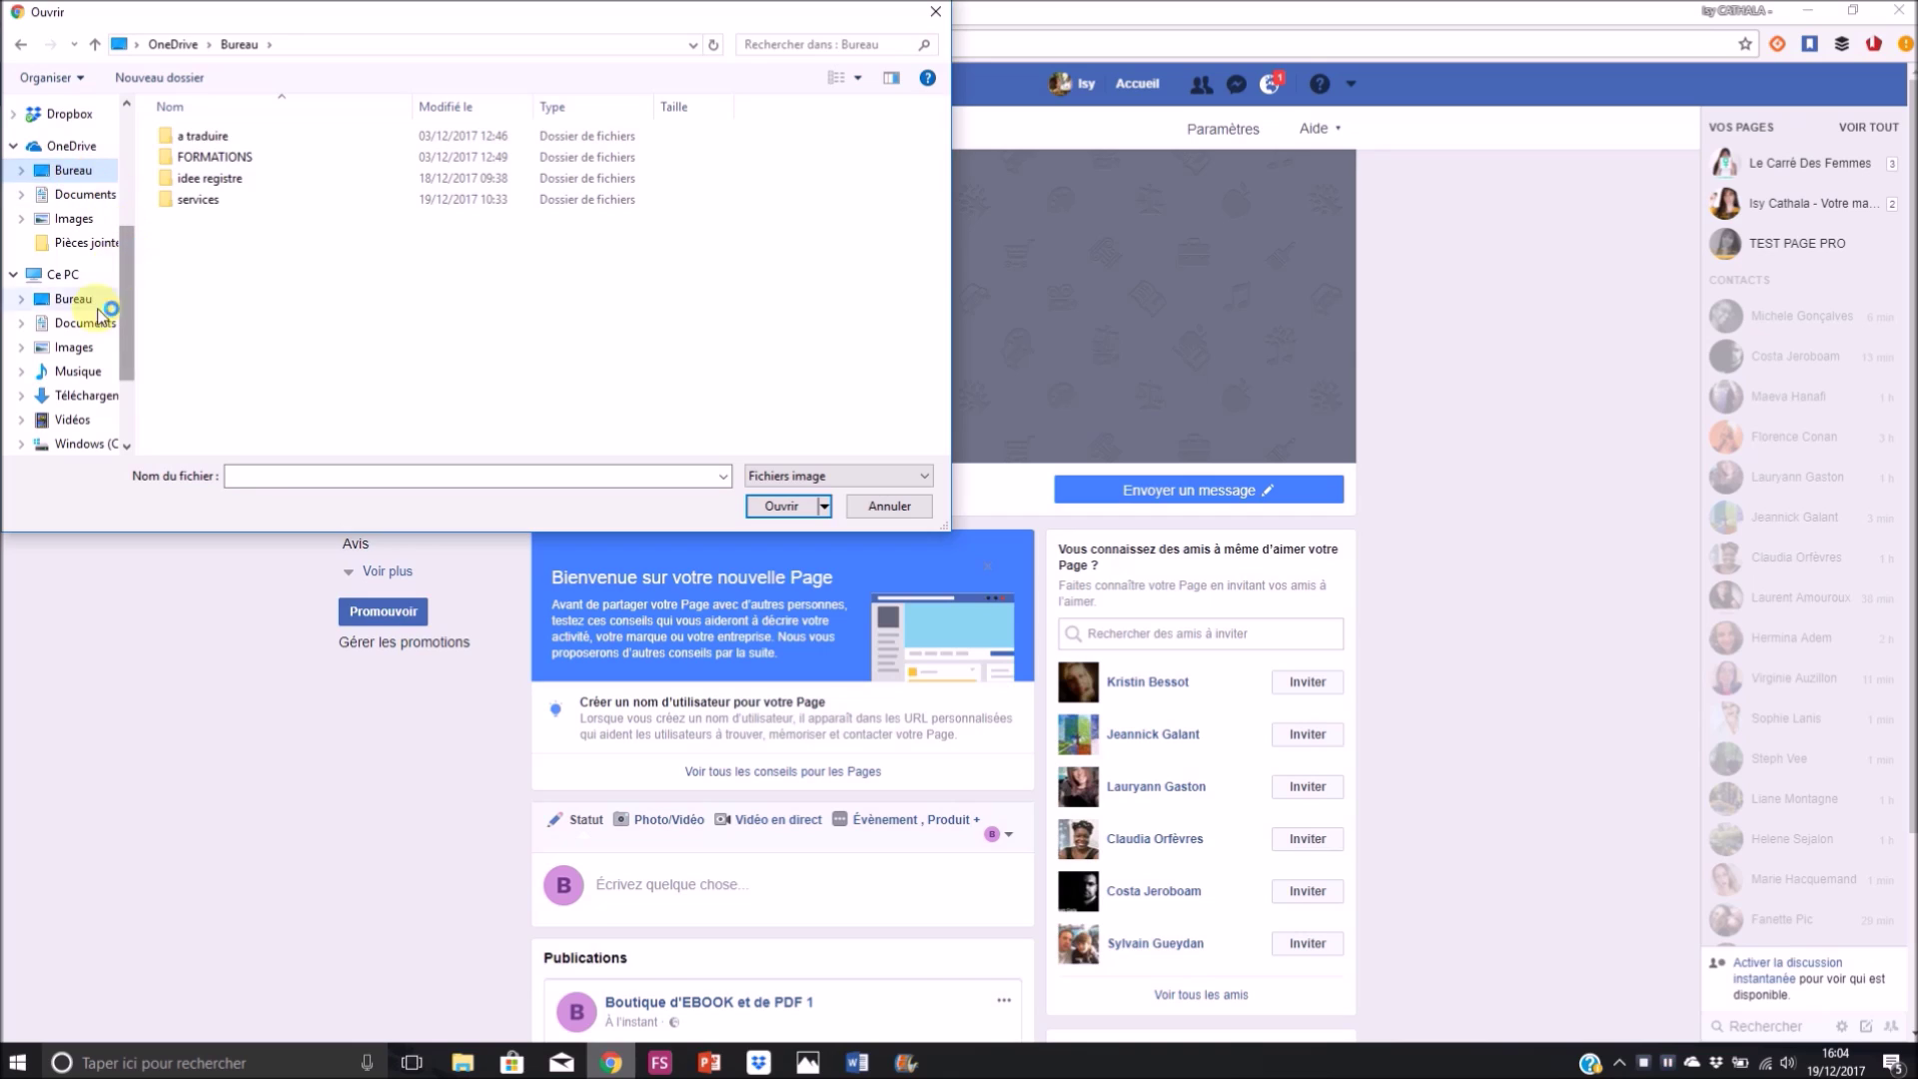
{"action": "scroll", "coordinate": [133, 329], "scroll_direction": "down", "scroll_amount": 1}
{"action": "scroll", "coordinate": [133, 329], "scroll_direction": "down", "scroll_amount": 1}
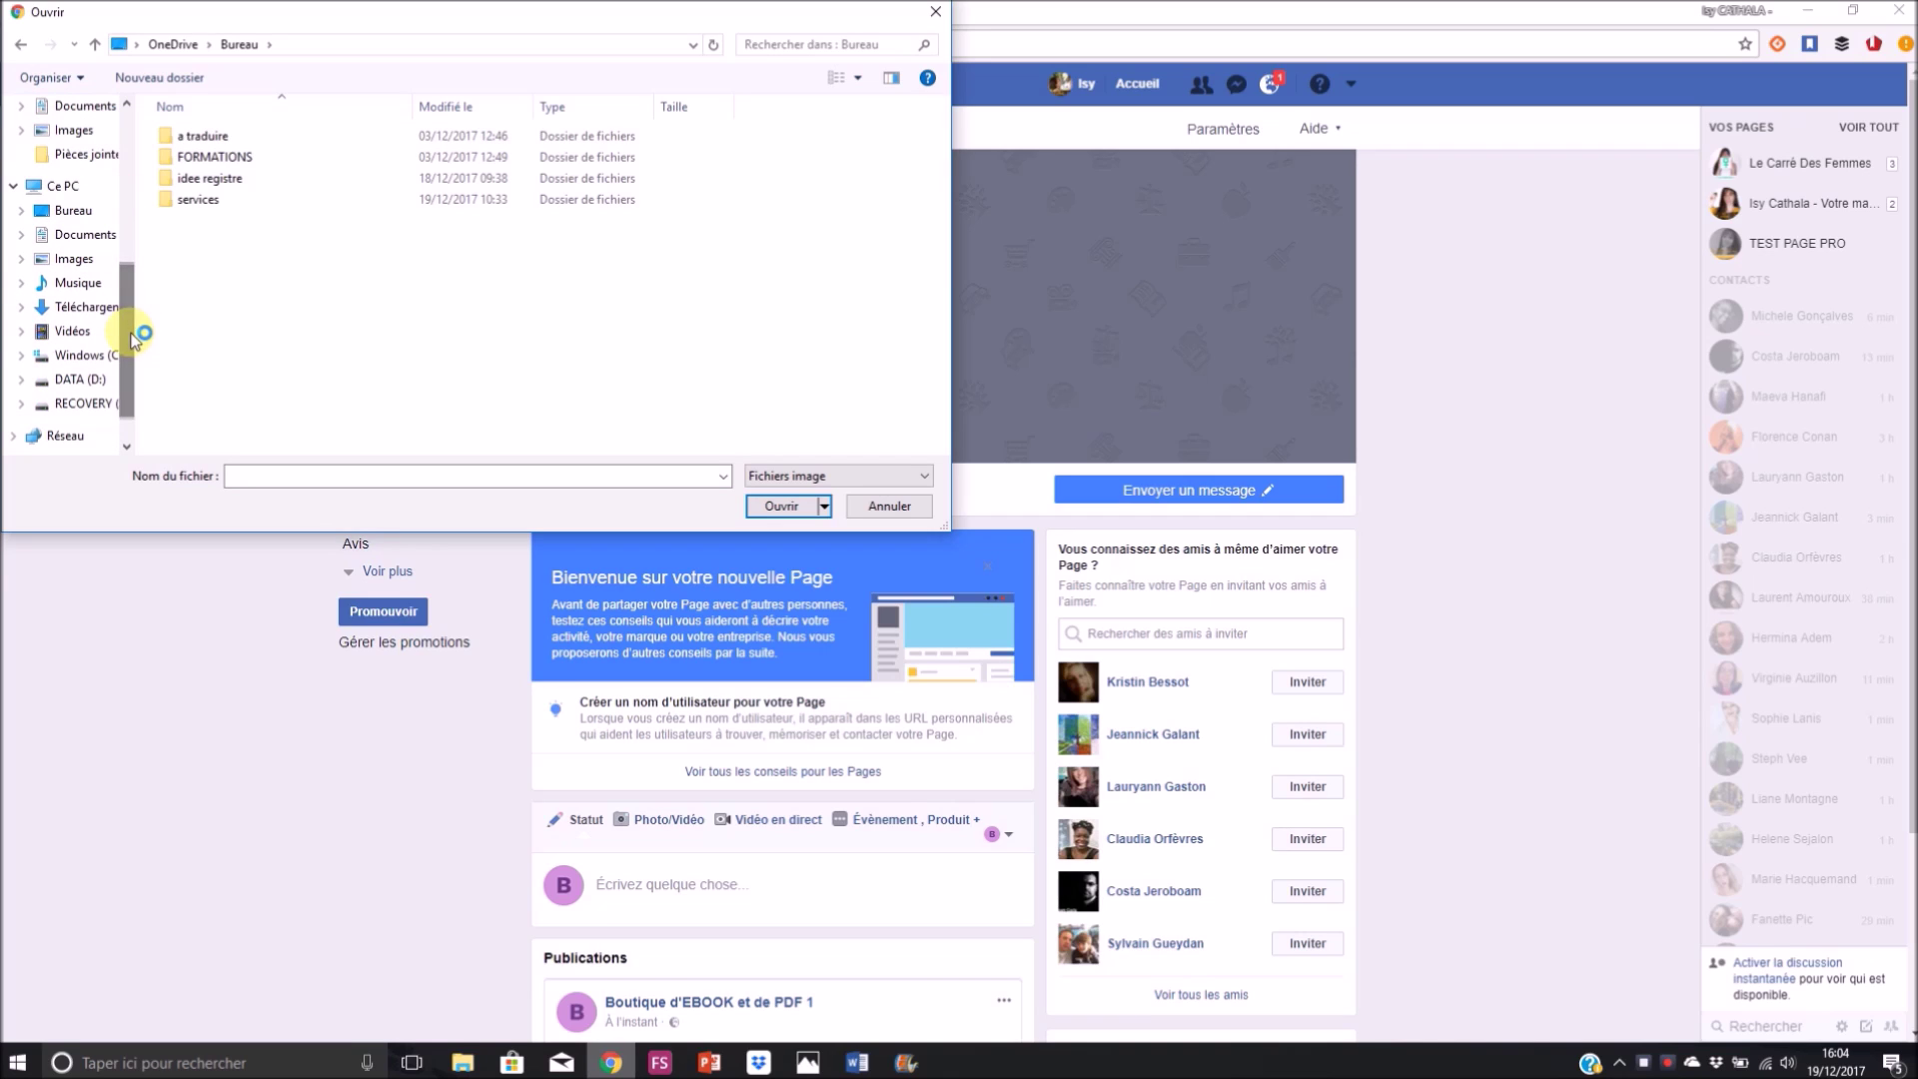
{"action": "left_click", "coordinate": [77, 307]}
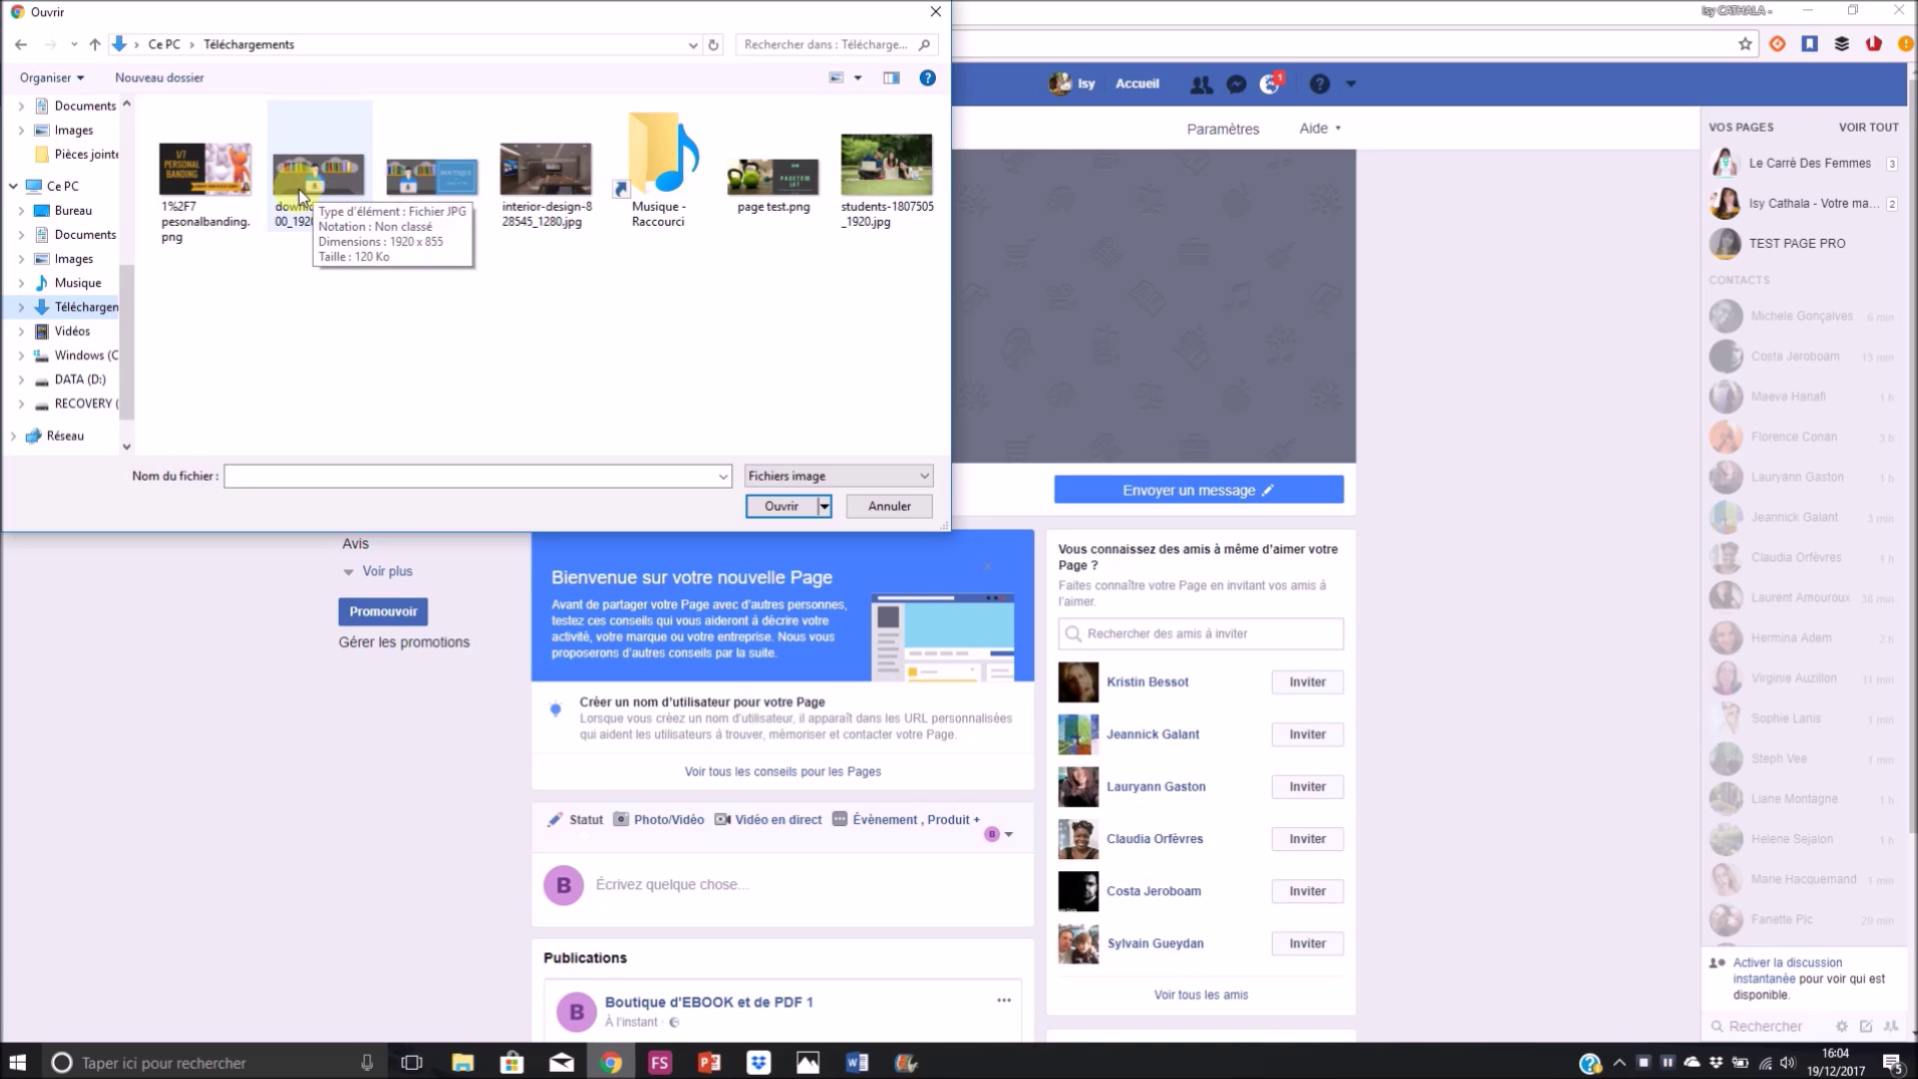
{"action": "left_click", "coordinate": [298, 189]}
{"action": "left_click", "coordinate": [770, 505]}
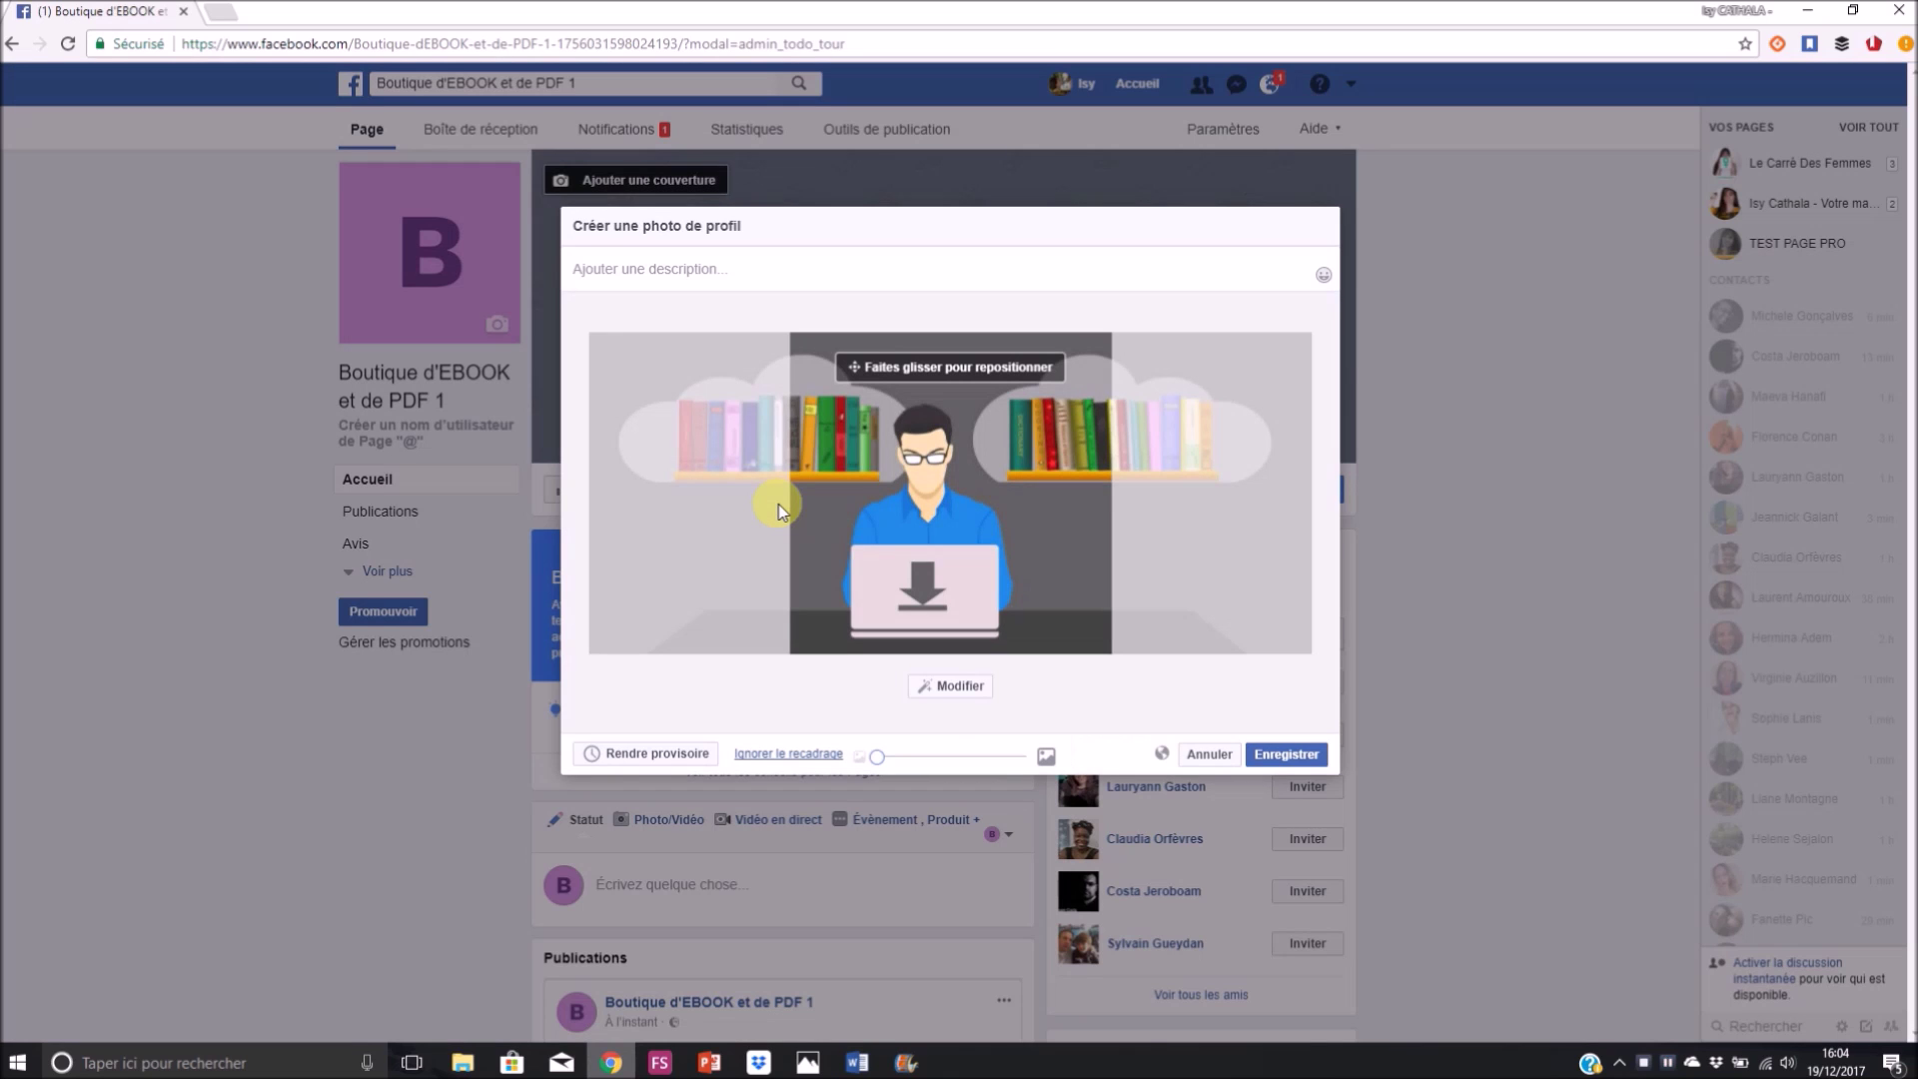
Reposition the profile photo so the crop shows the bookshelf beside the man with the laptop, and save it.
{"action": "left_click_drag", "start_coordinate": [913, 567], "coordinate": [990, 573]}
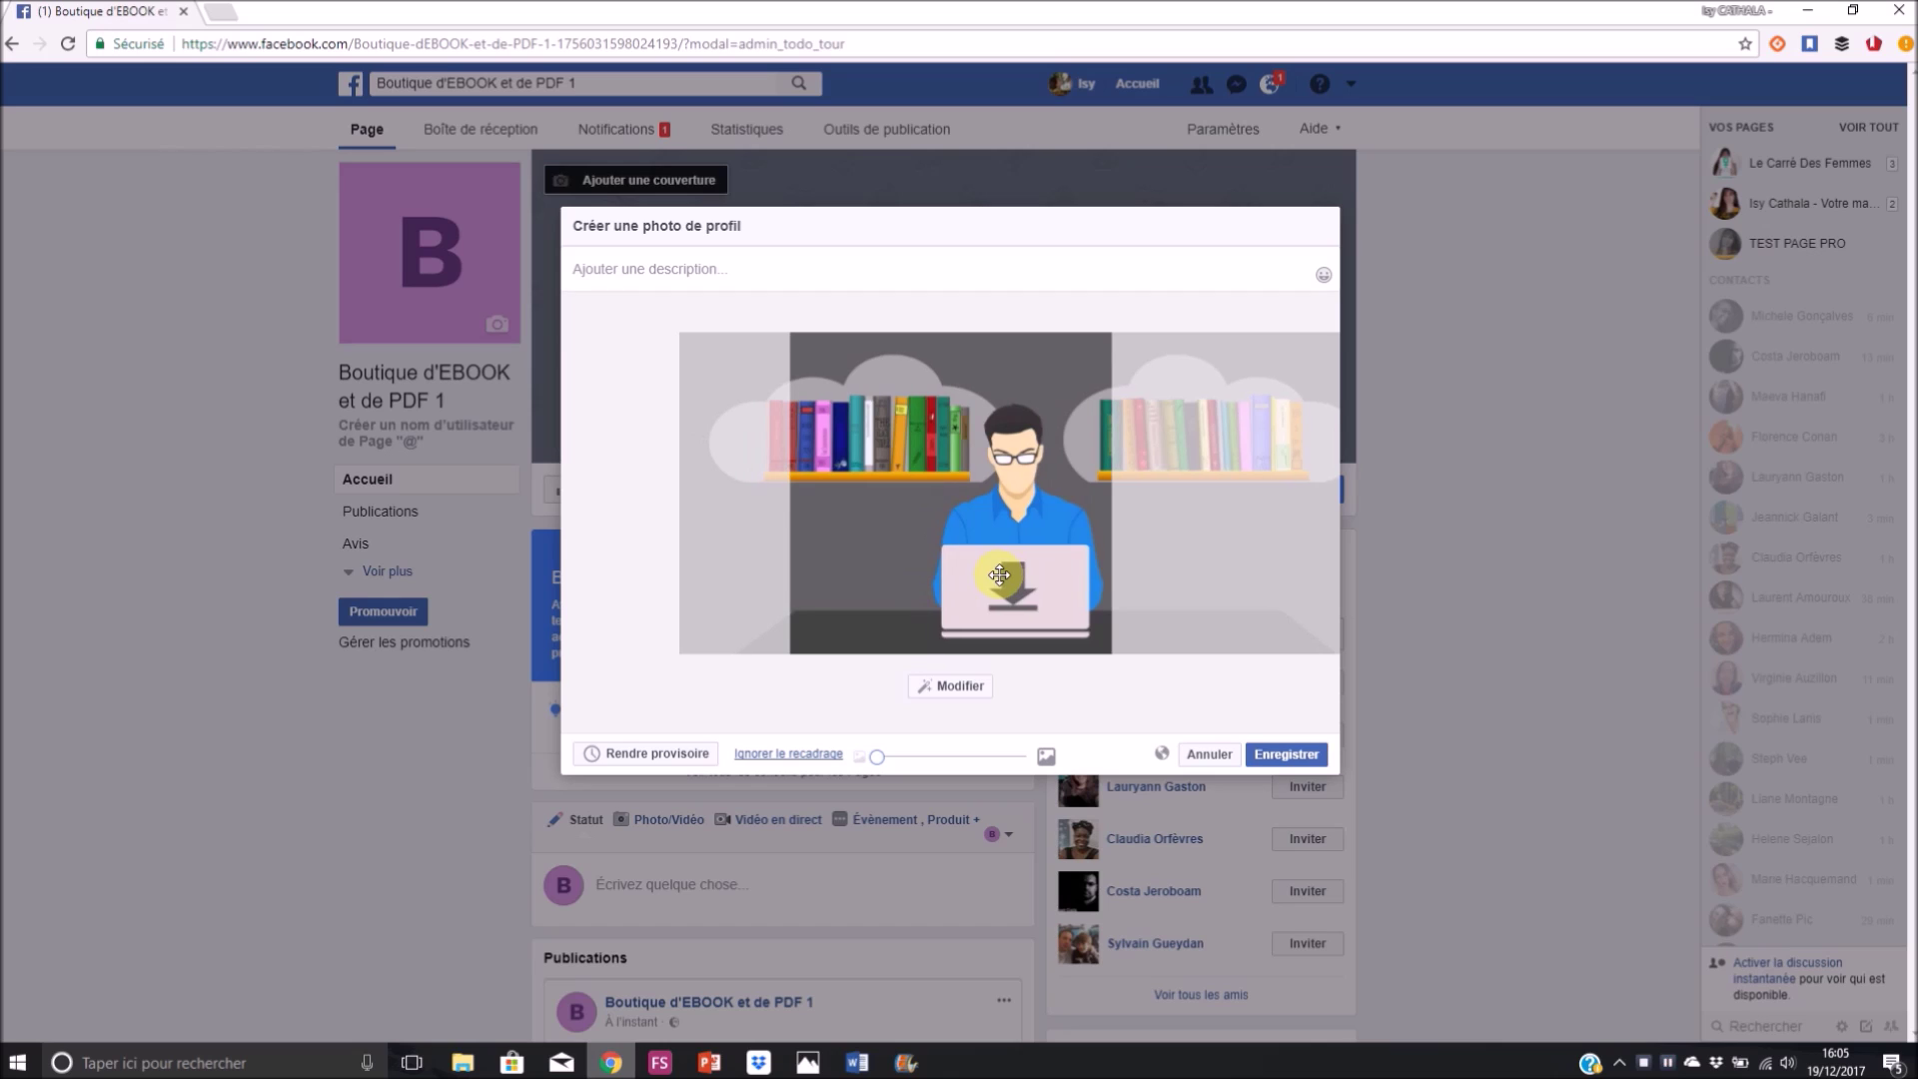
{"action": "mouse_move", "coordinate": [993, 584]}
{"action": "left_mouse_down"}
{"action": "mouse_move", "coordinate": [971, 585]}
{"action": "mouse_move", "coordinate": [998, 590]}
{"action": "left_mouse_up"}
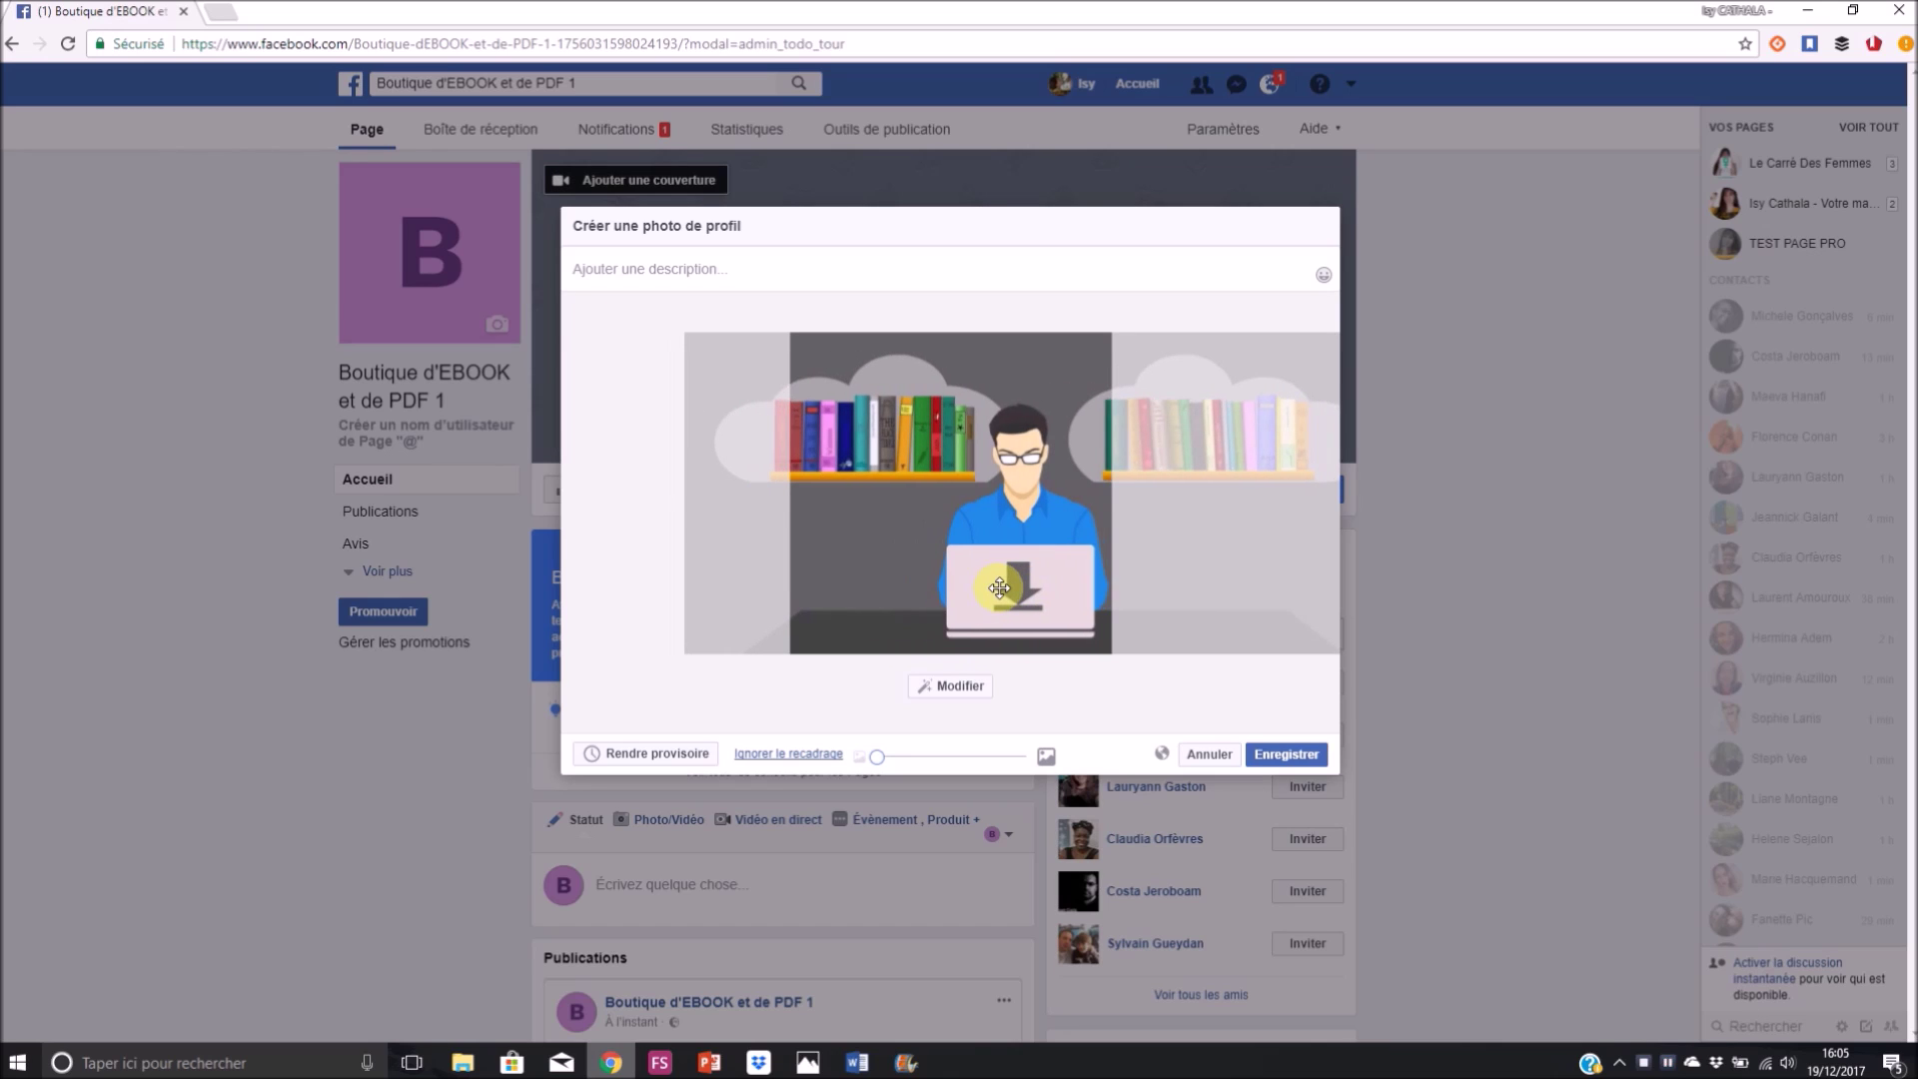
{"action": "left_click", "coordinate": [1263, 755]}
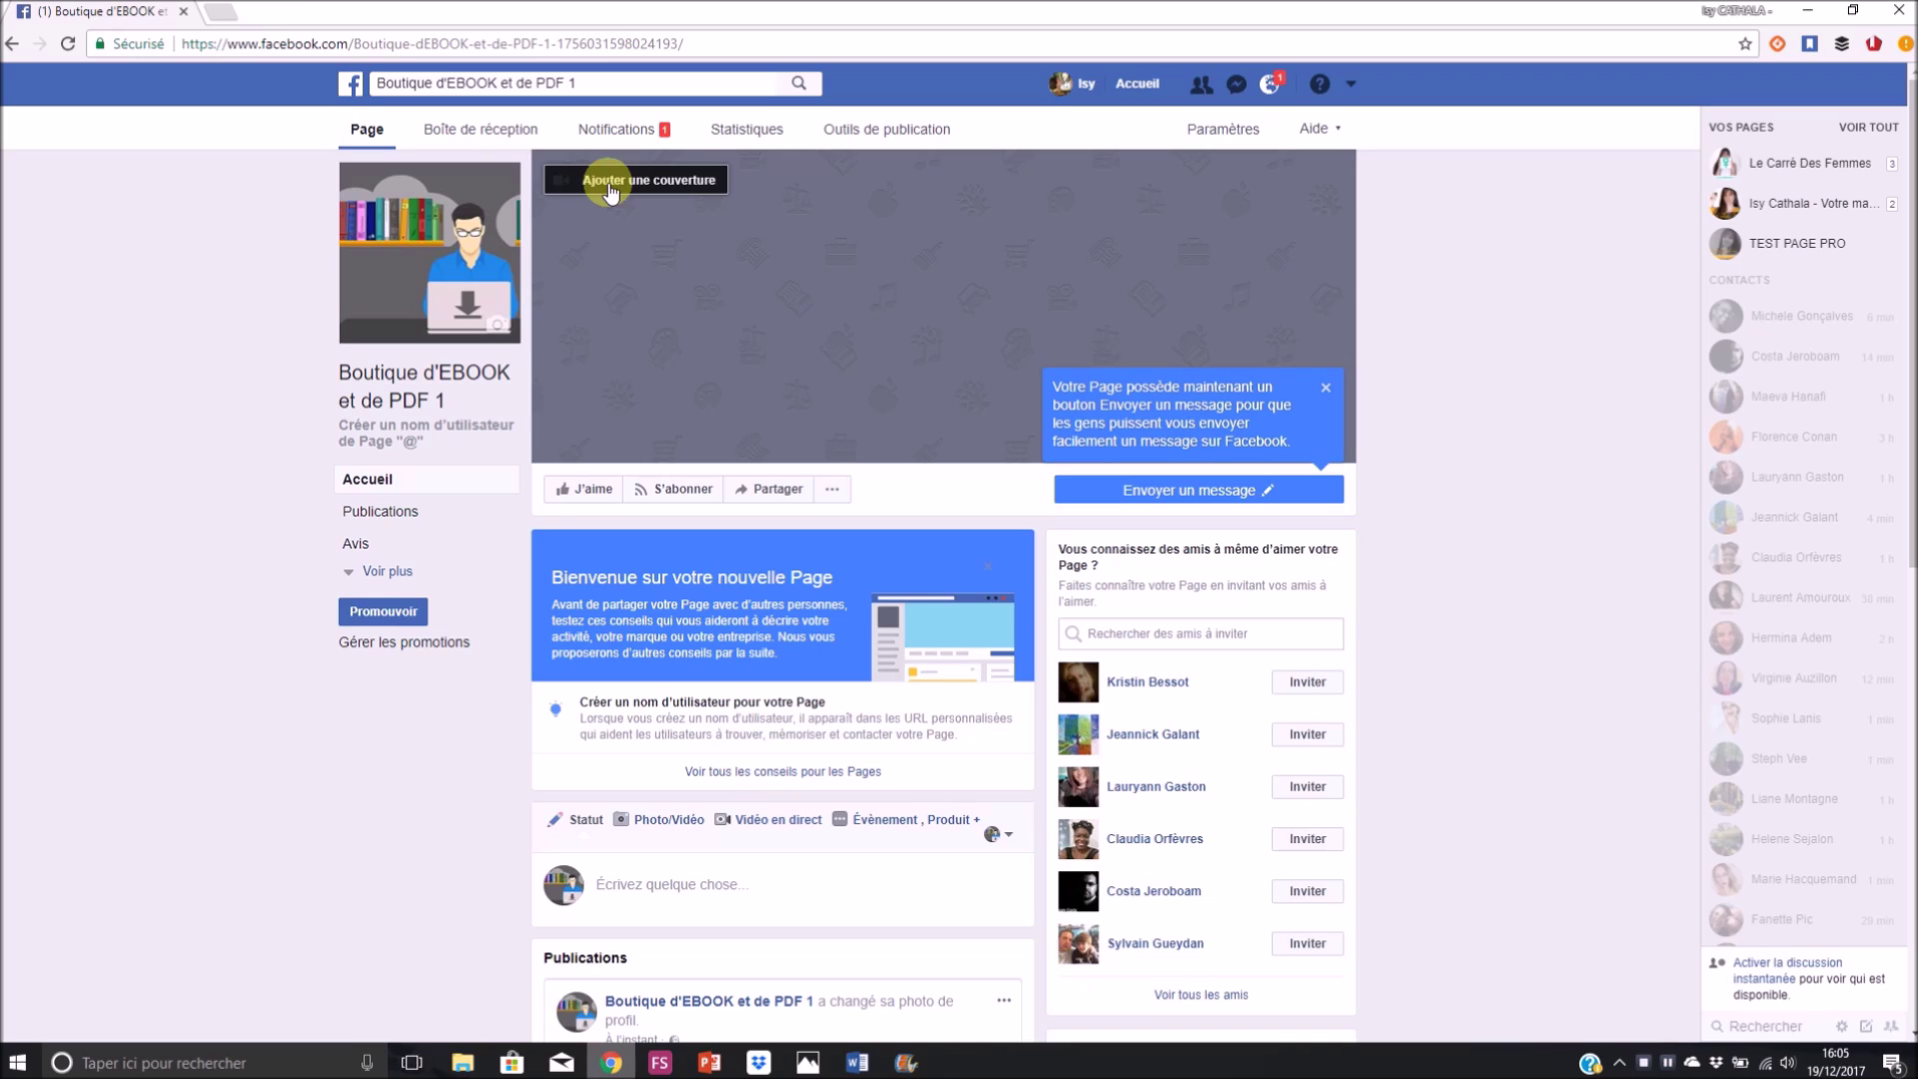
Search the web in a new tab for "canva couverture facebook page" and open Canva's Facebook cover photo page.
{"action": "left_click", "coordinate": [219, 13]}
{"action": "type", "text": "CANVA couverture facebook page"}
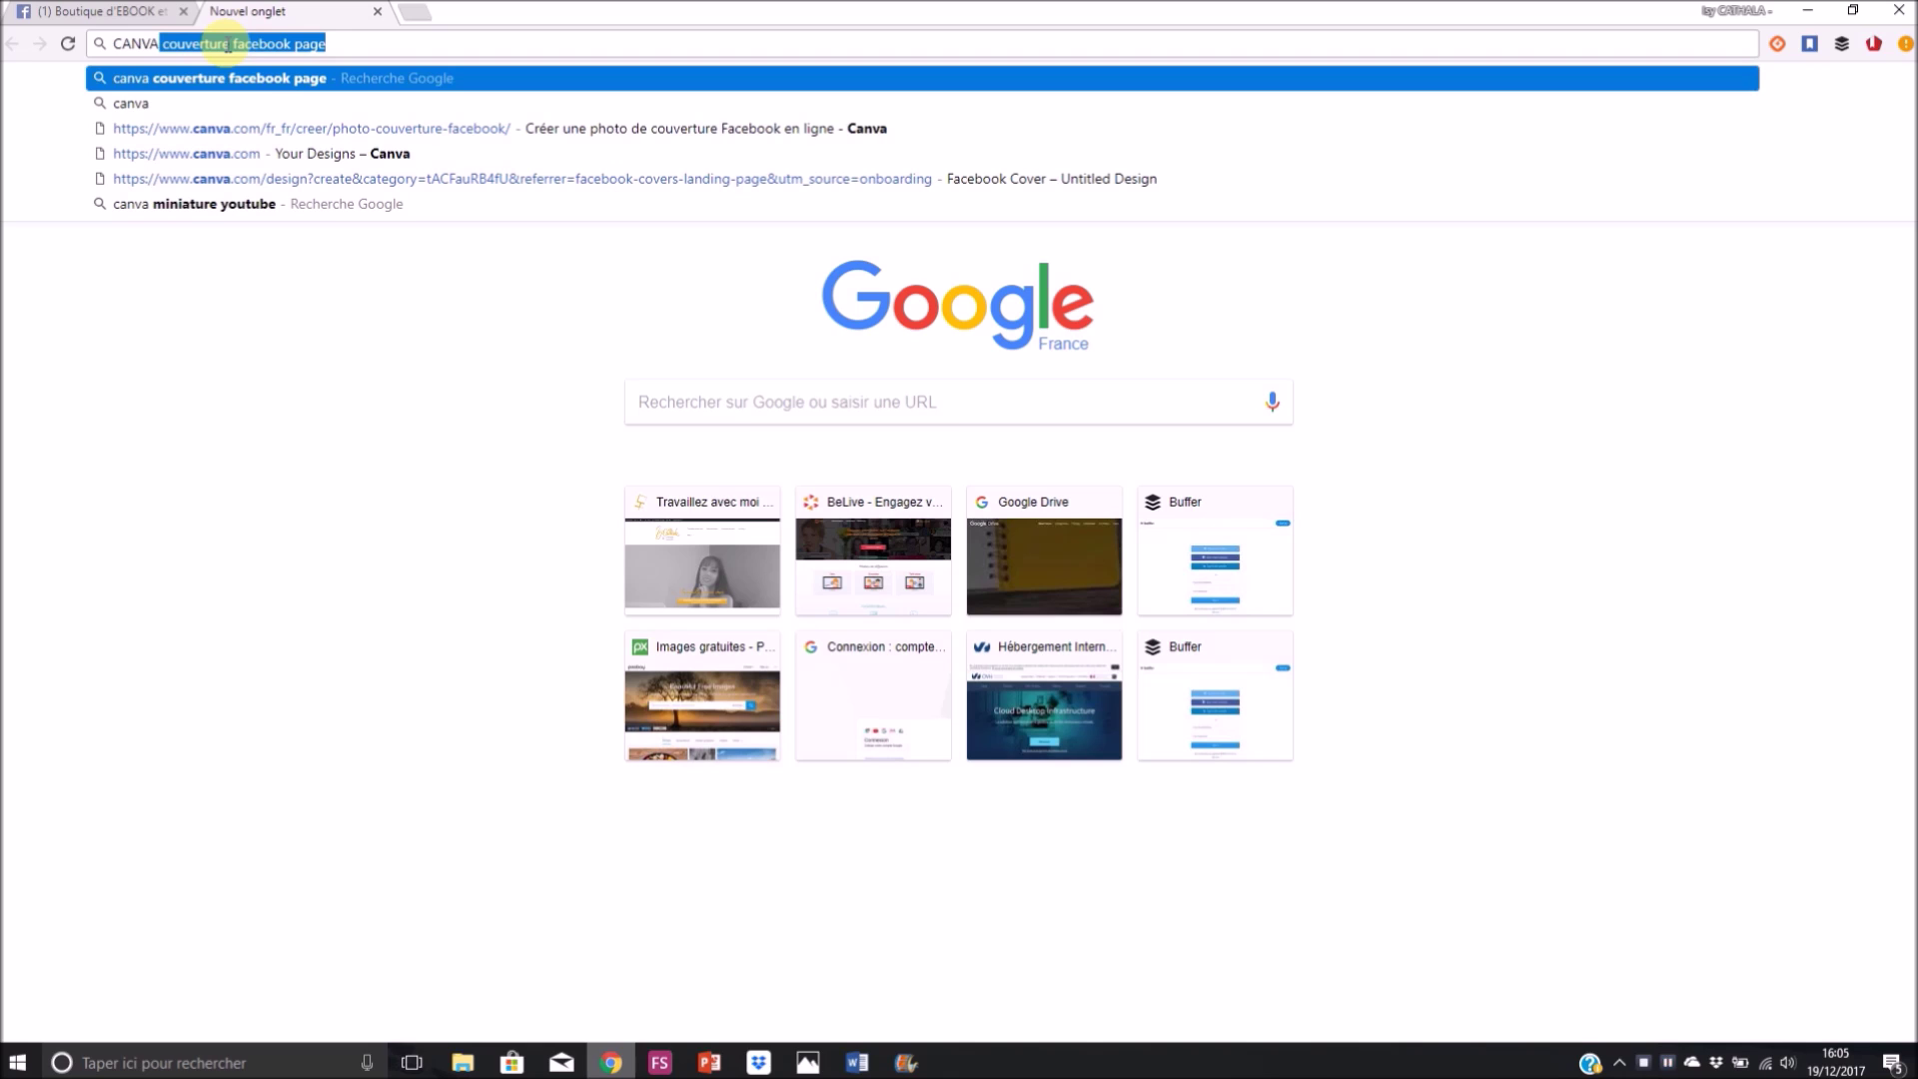
{"action": "left_click", "coordinate": [342, 38]}
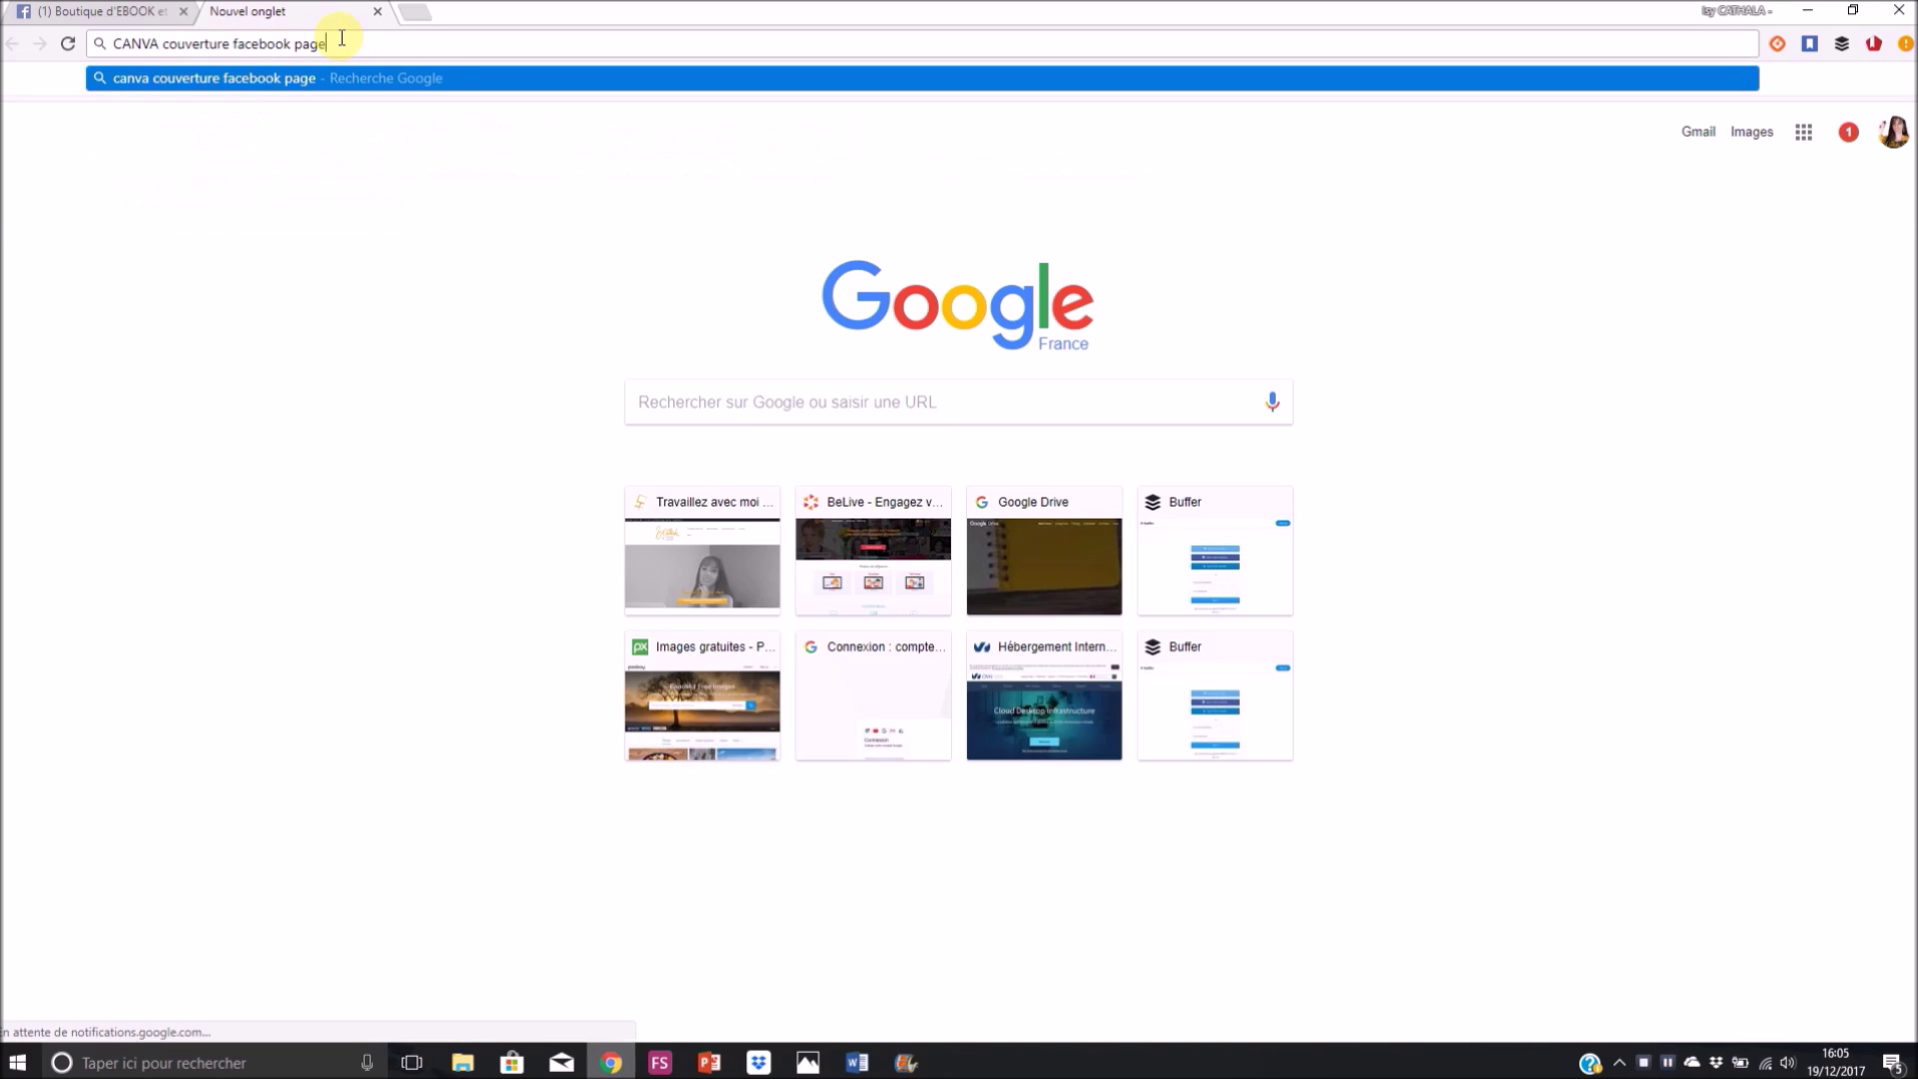
{"action": "key", "text": "Return"}
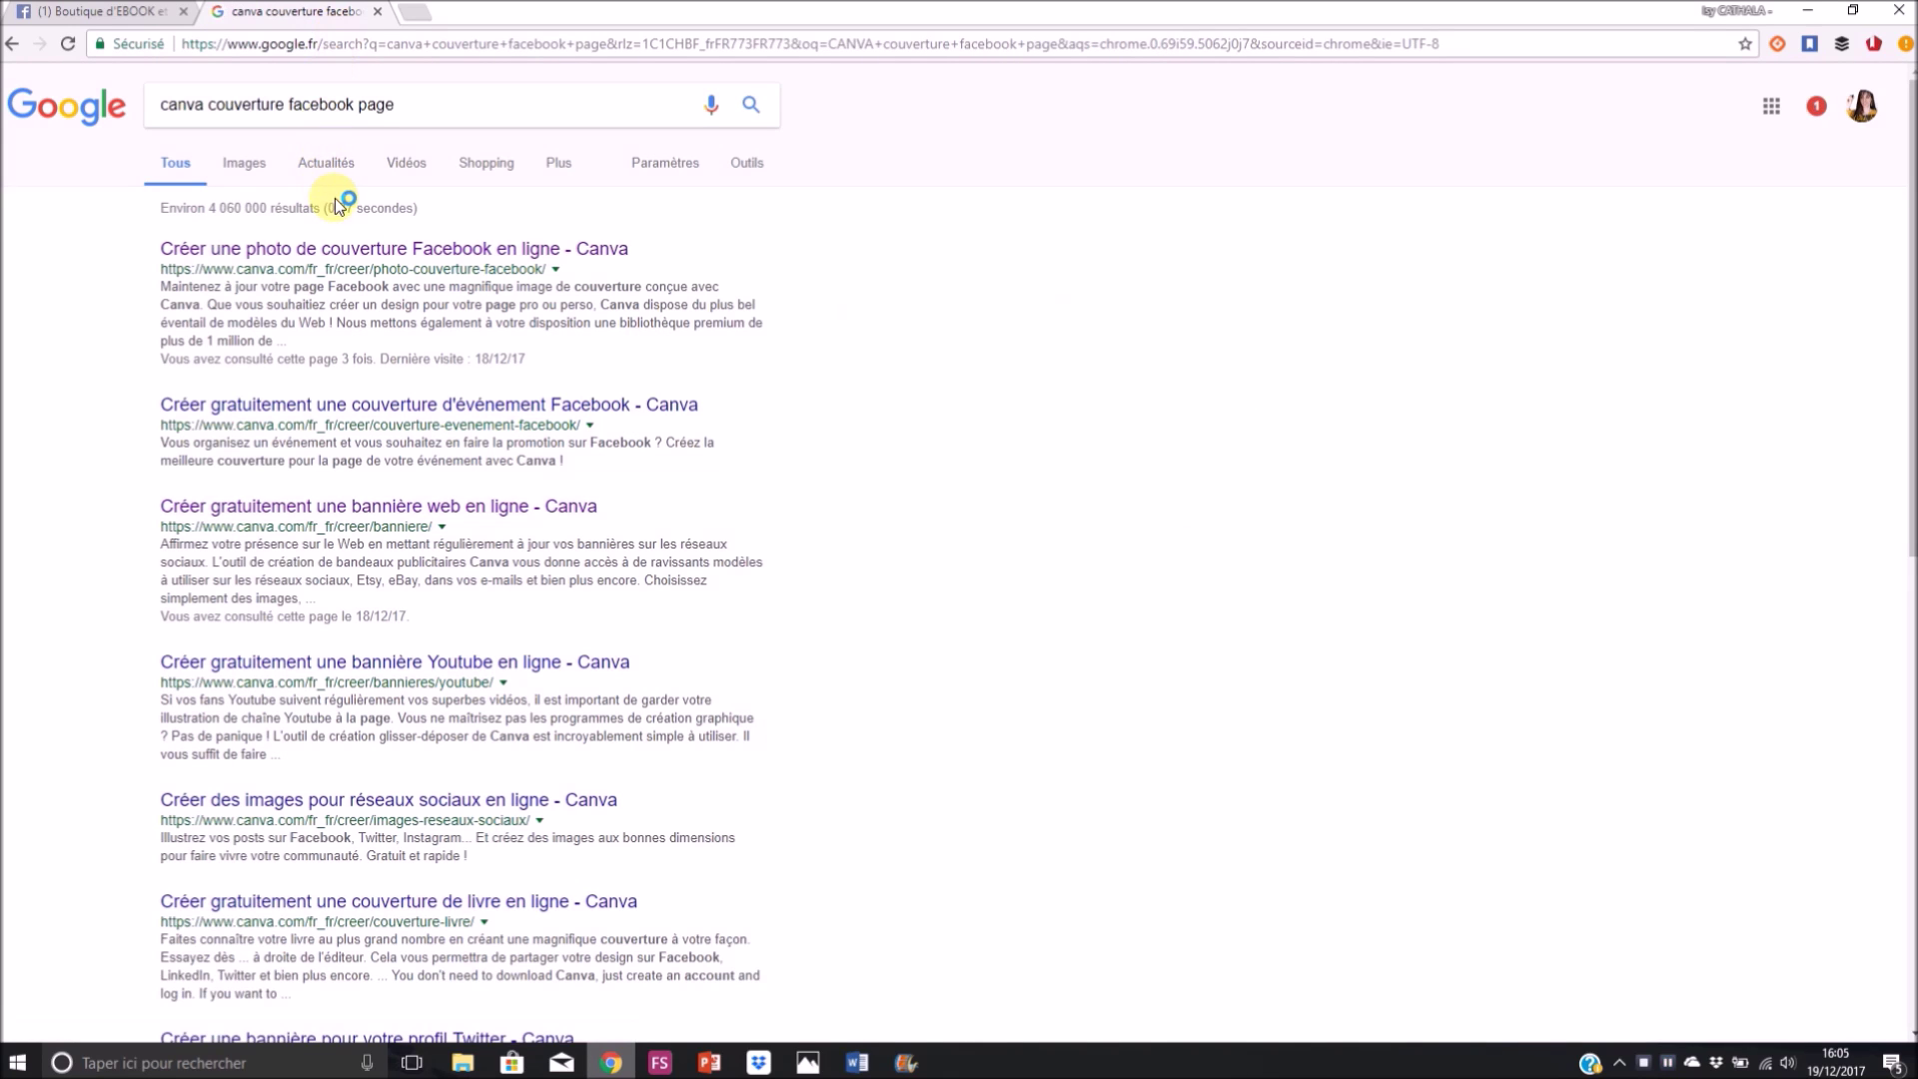
{"action": "left_click", "coordinate": [360, 250]}
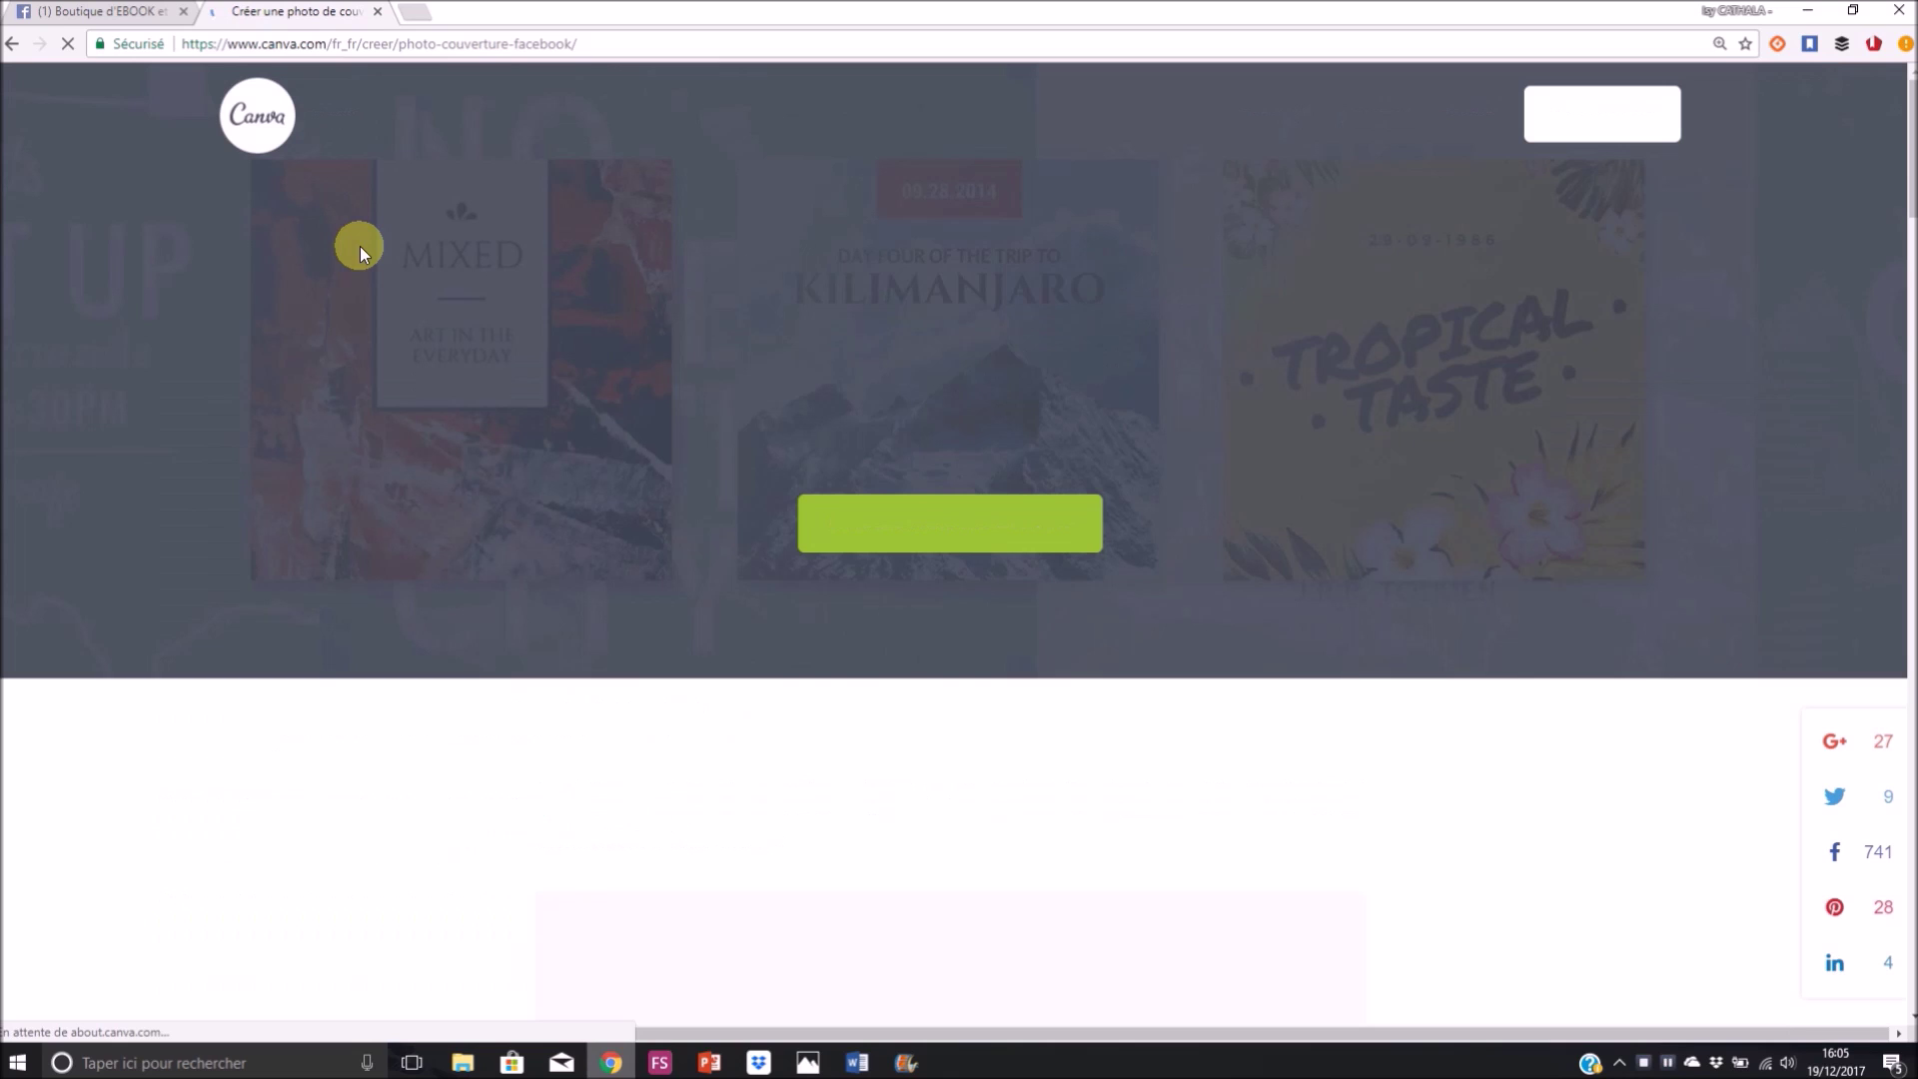
{"action": "left_click", "coordinate": [10, 45]}
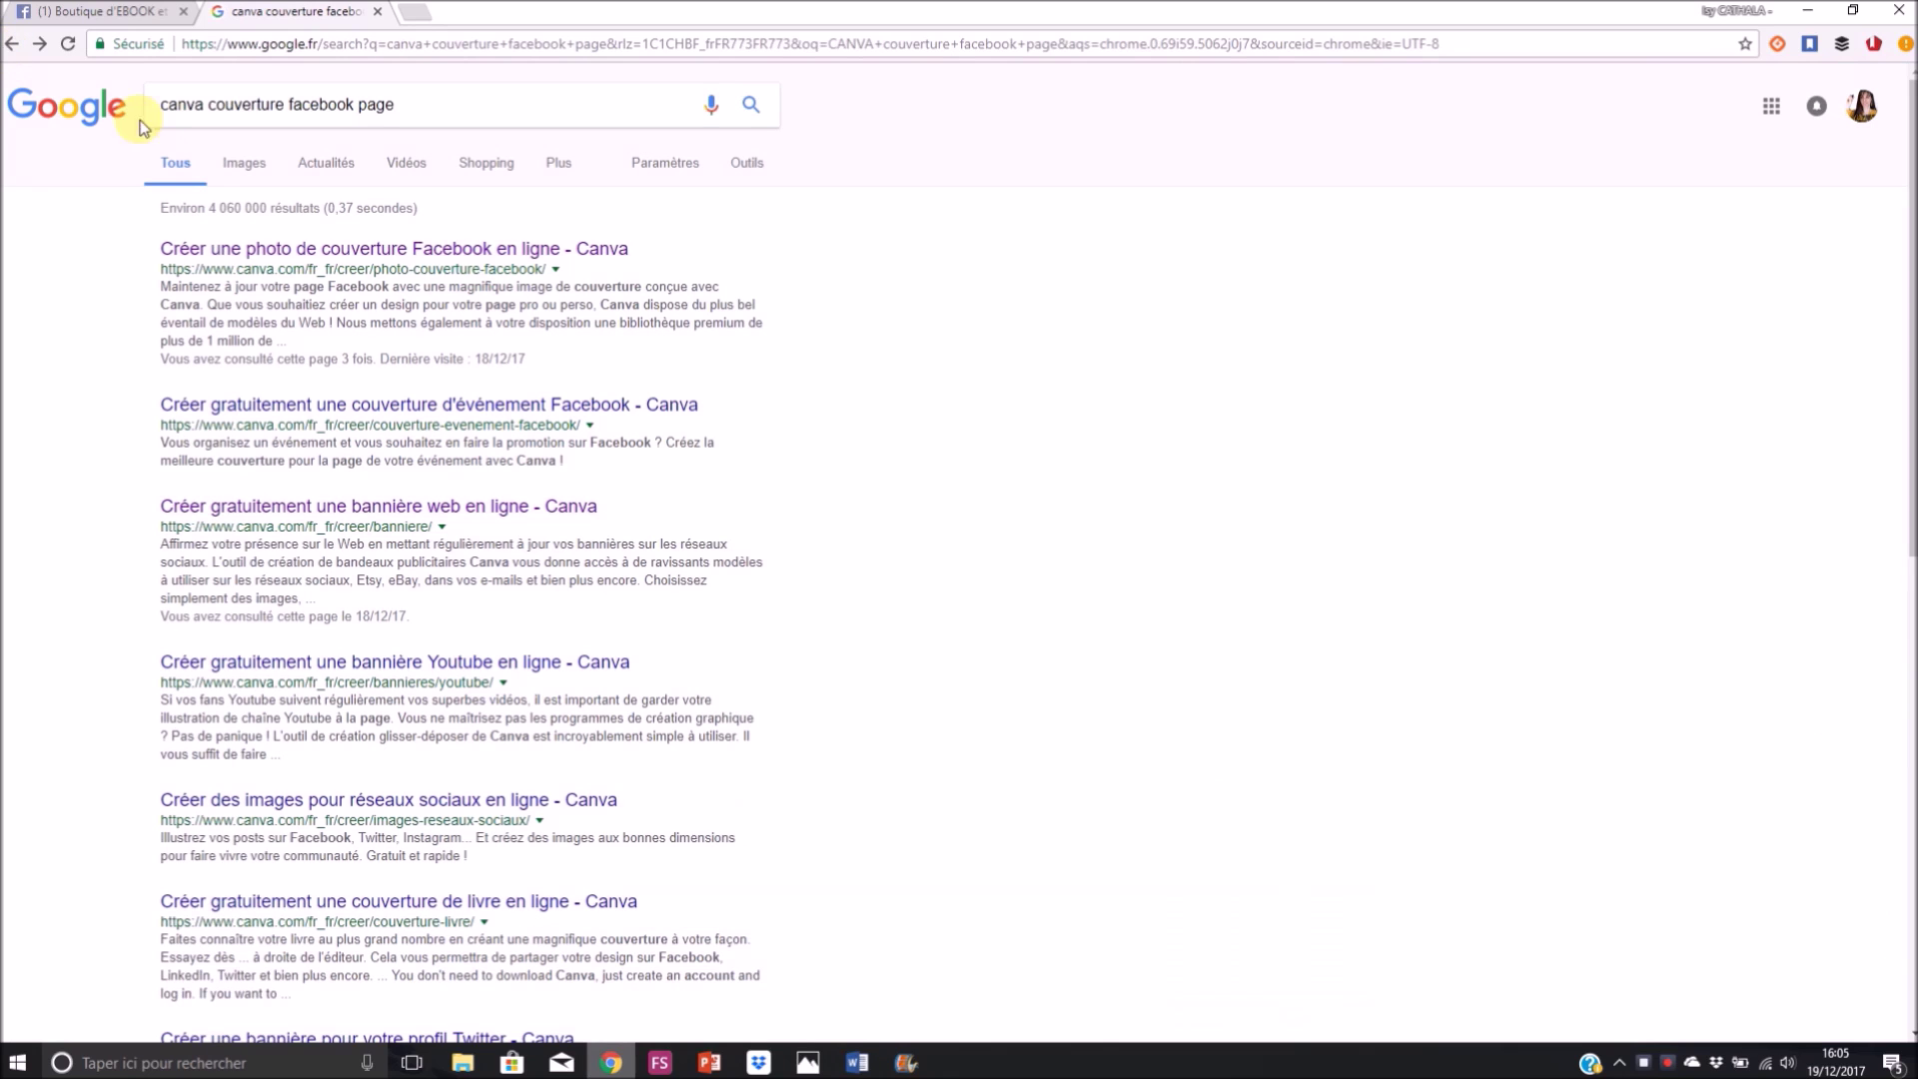
{"action": "left_click", "coordinate": [434, 251]}
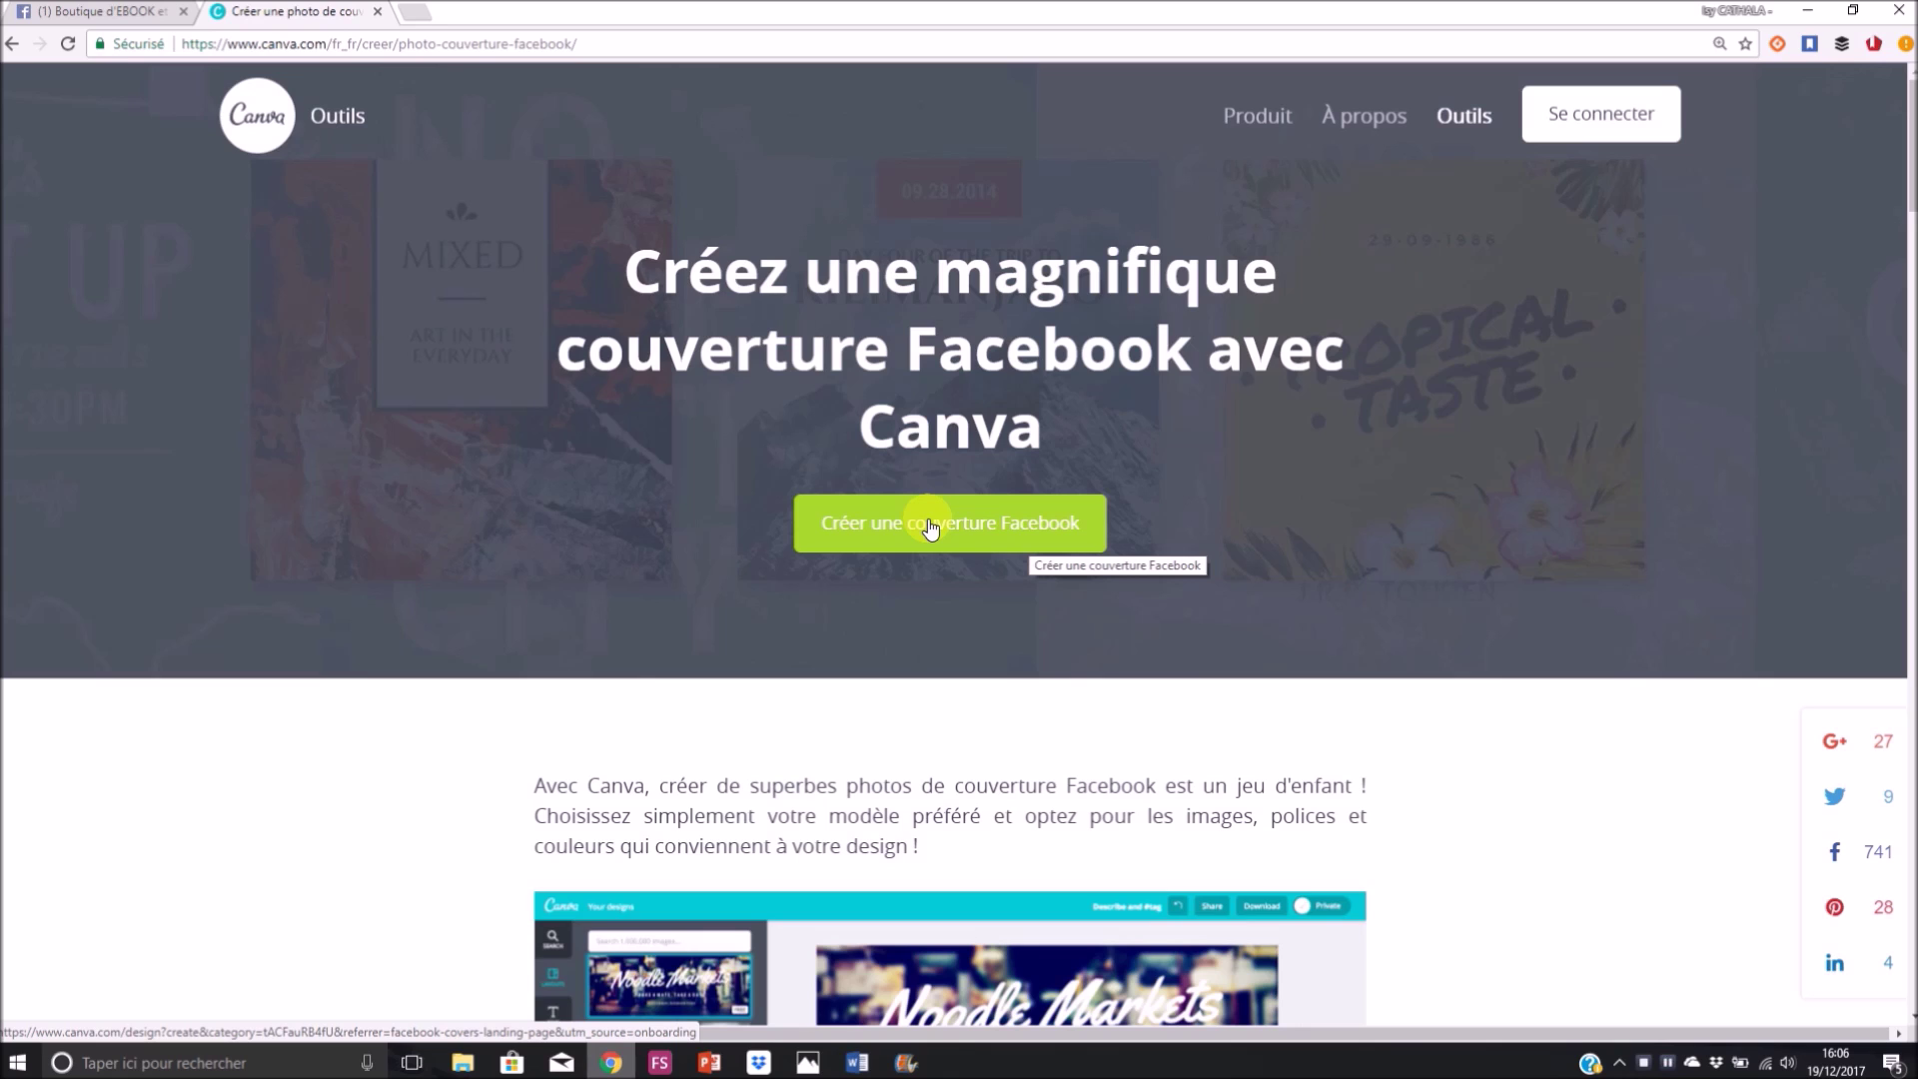
Create a new Facebook cover design in Canva.
{"action": "left_click", "coordinate": [979, 542]}
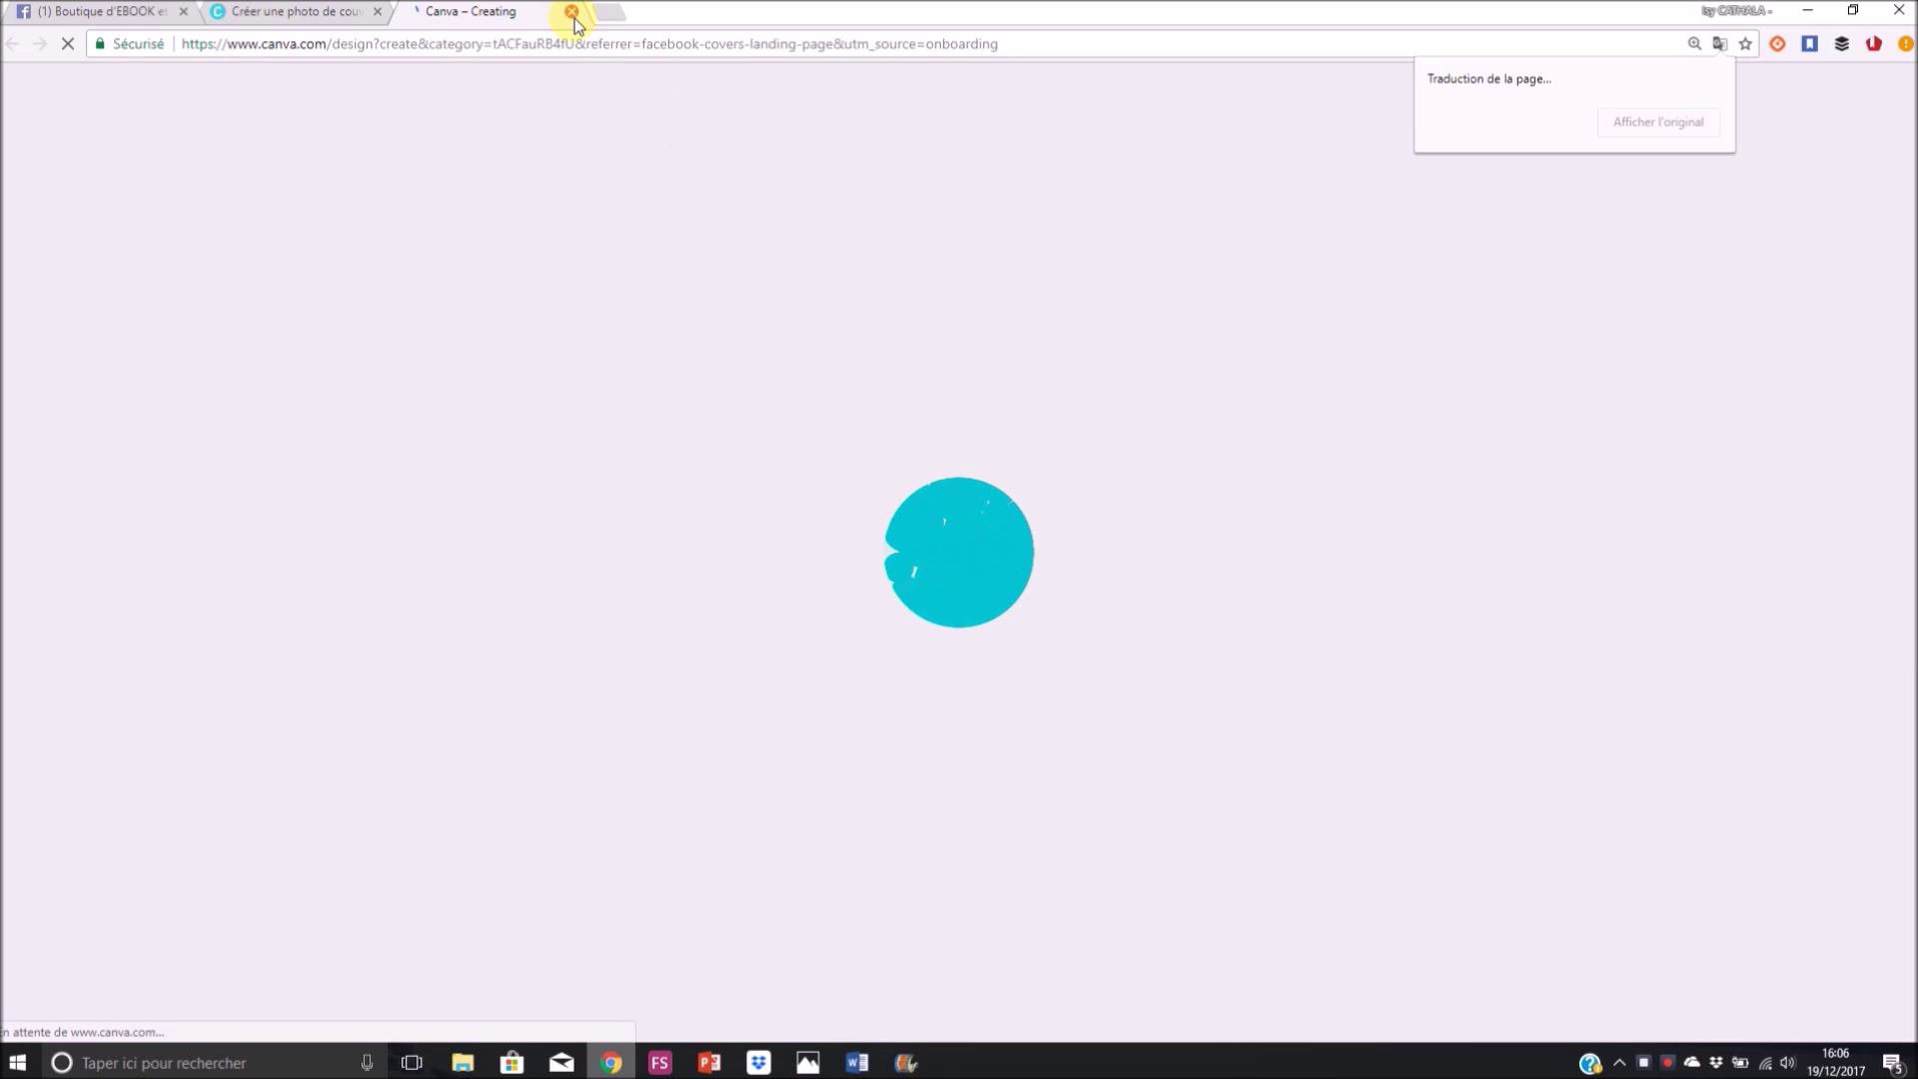
{"action": "left_click", "coordinate": [573, 18]}
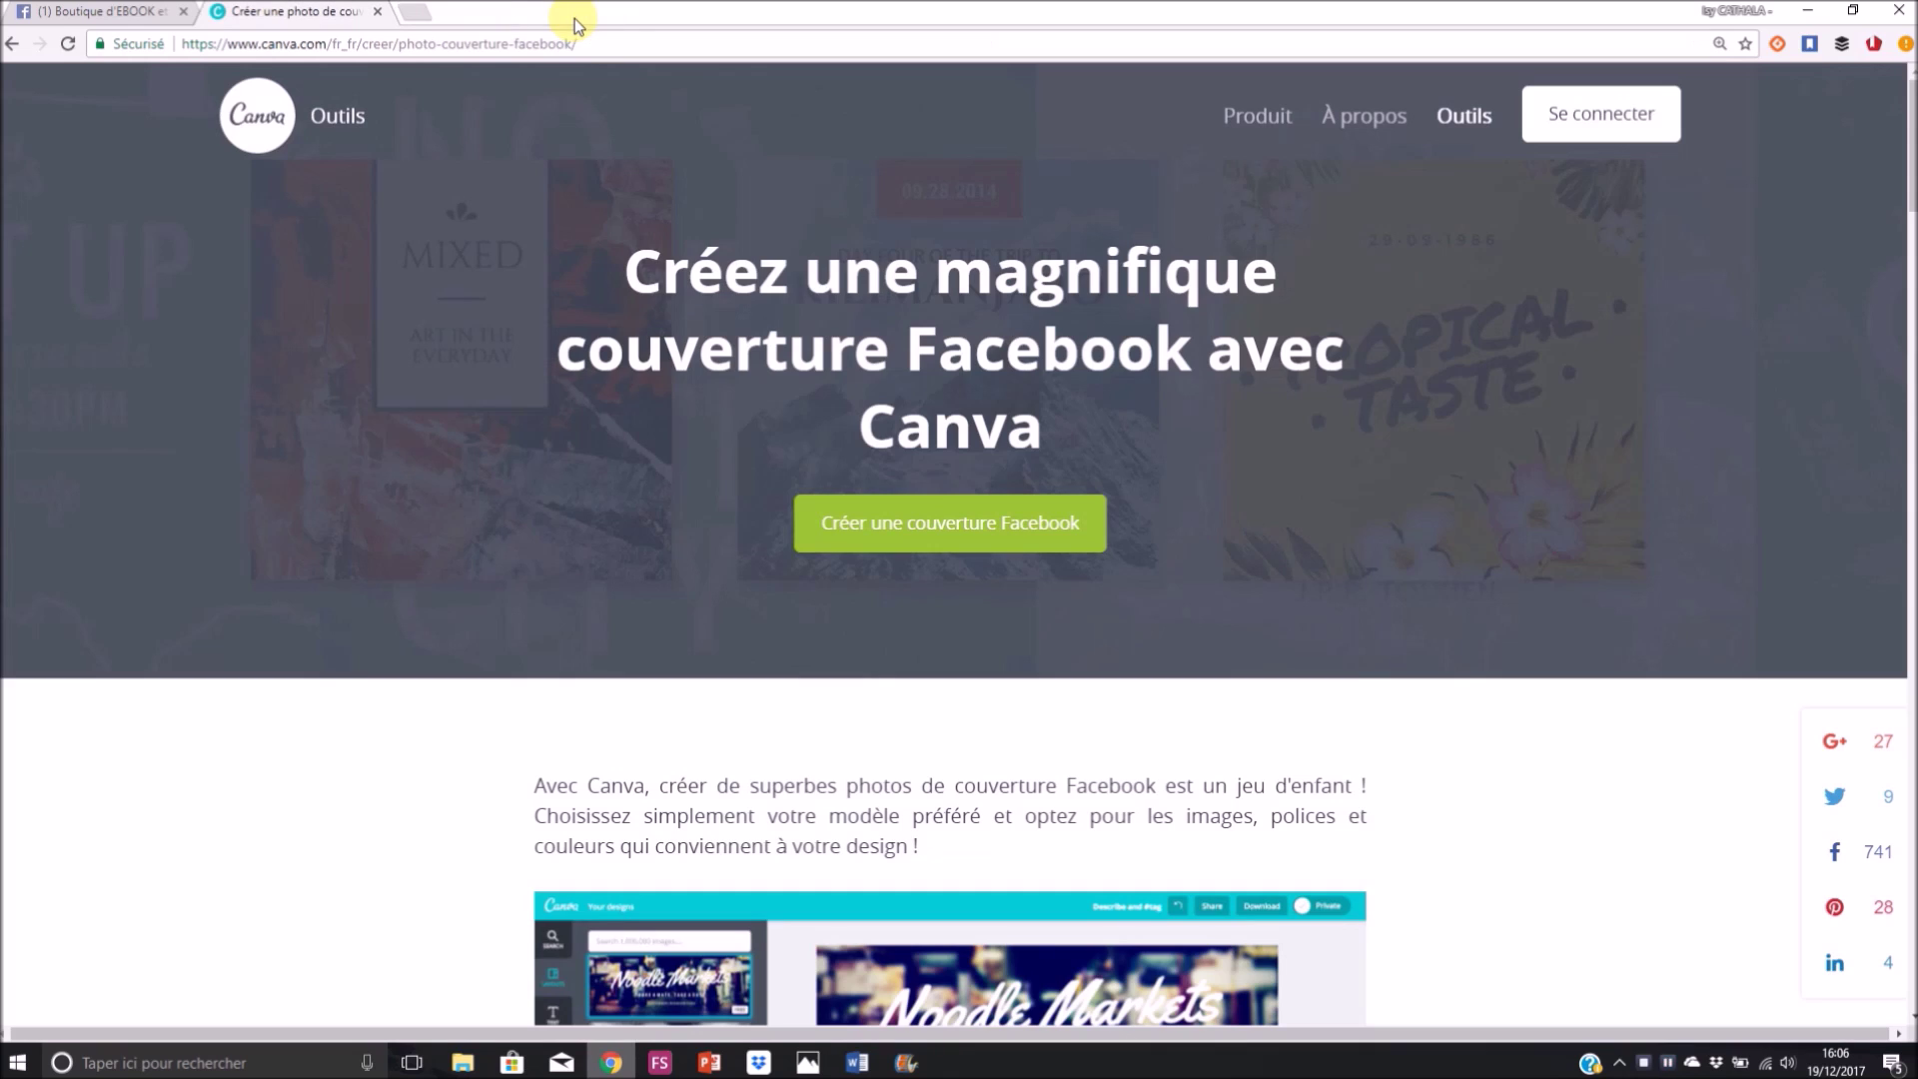
{"action": "left_click", "coordinate": [948, 522]}
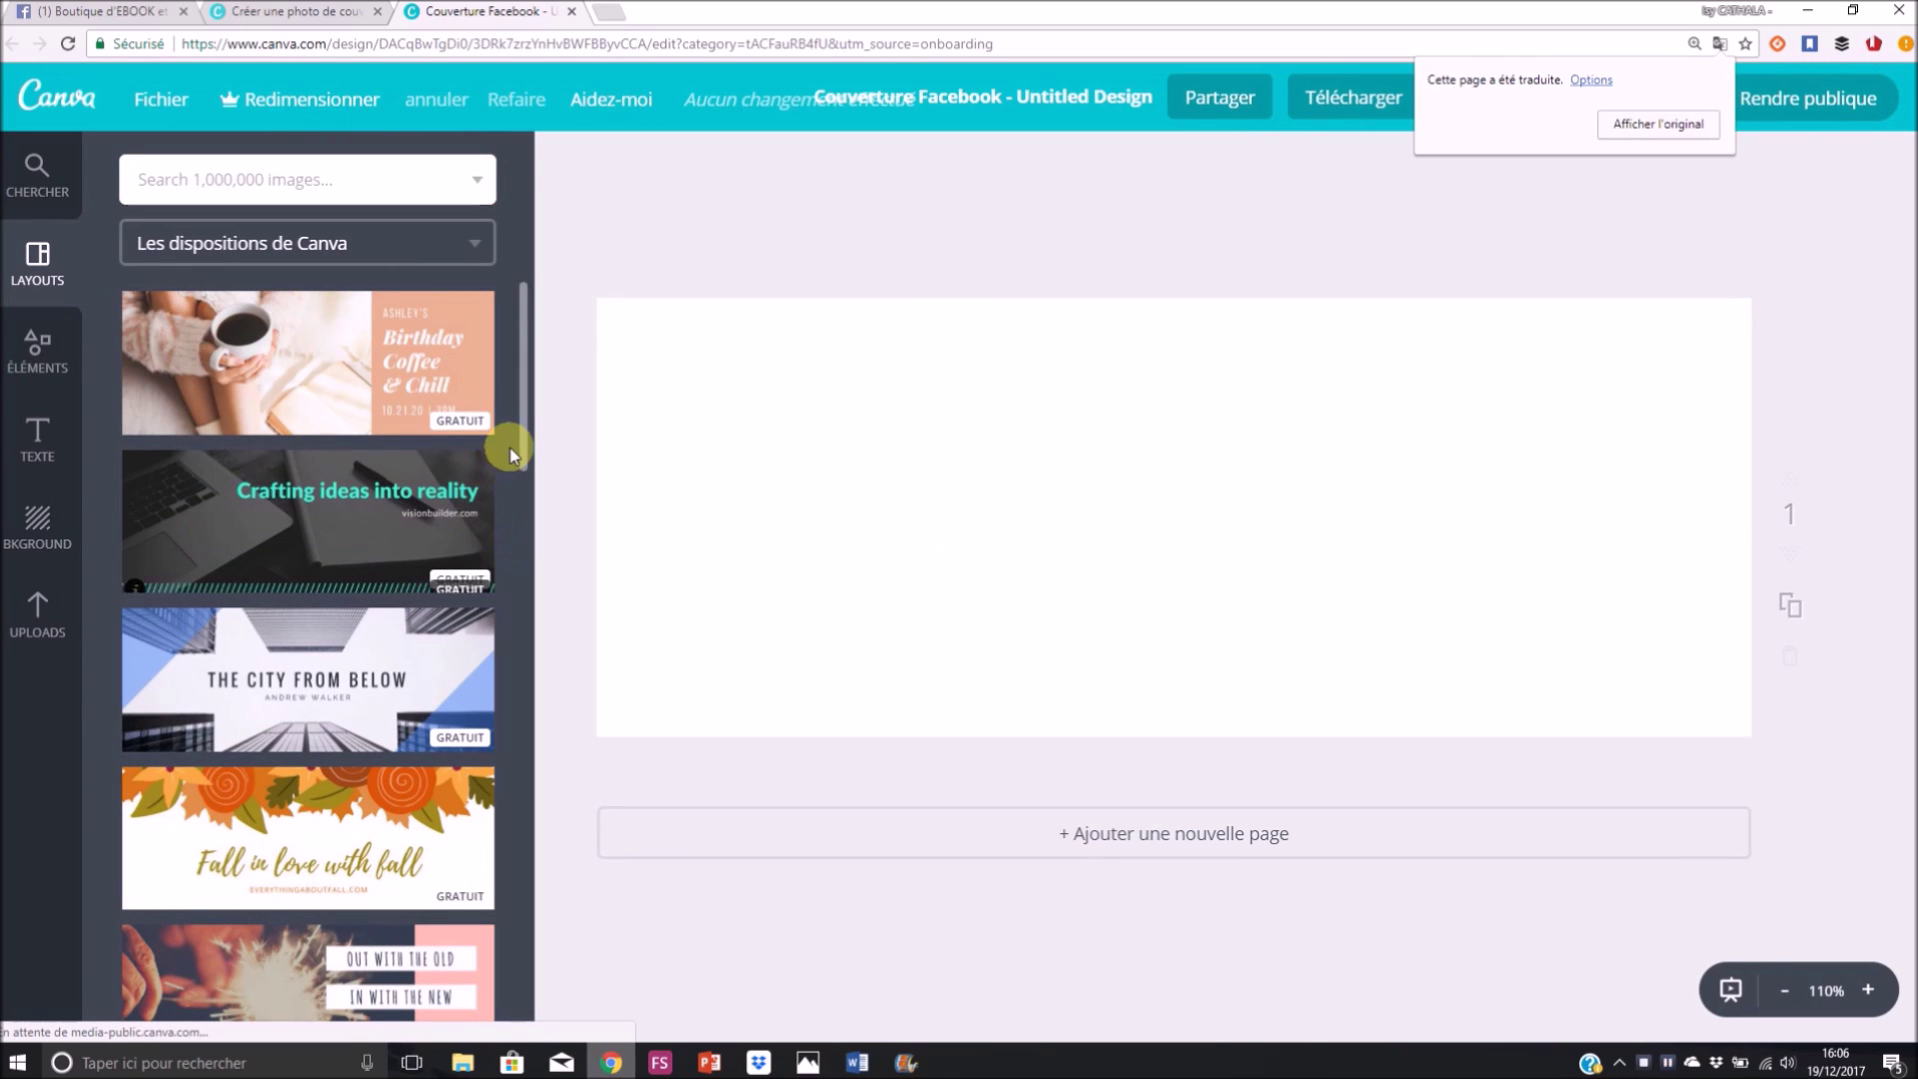
Apply the free red "Makeup Artist" layout with the woman's photo to the blank cover.
{"action": "scroll", "coordinate": [527, 476], "scroll_direction": "down", "scroll_amount": 1}
{"action": "left_click_drag", "start_coordinate": [526, 476], "coordinate": [521, 954]}
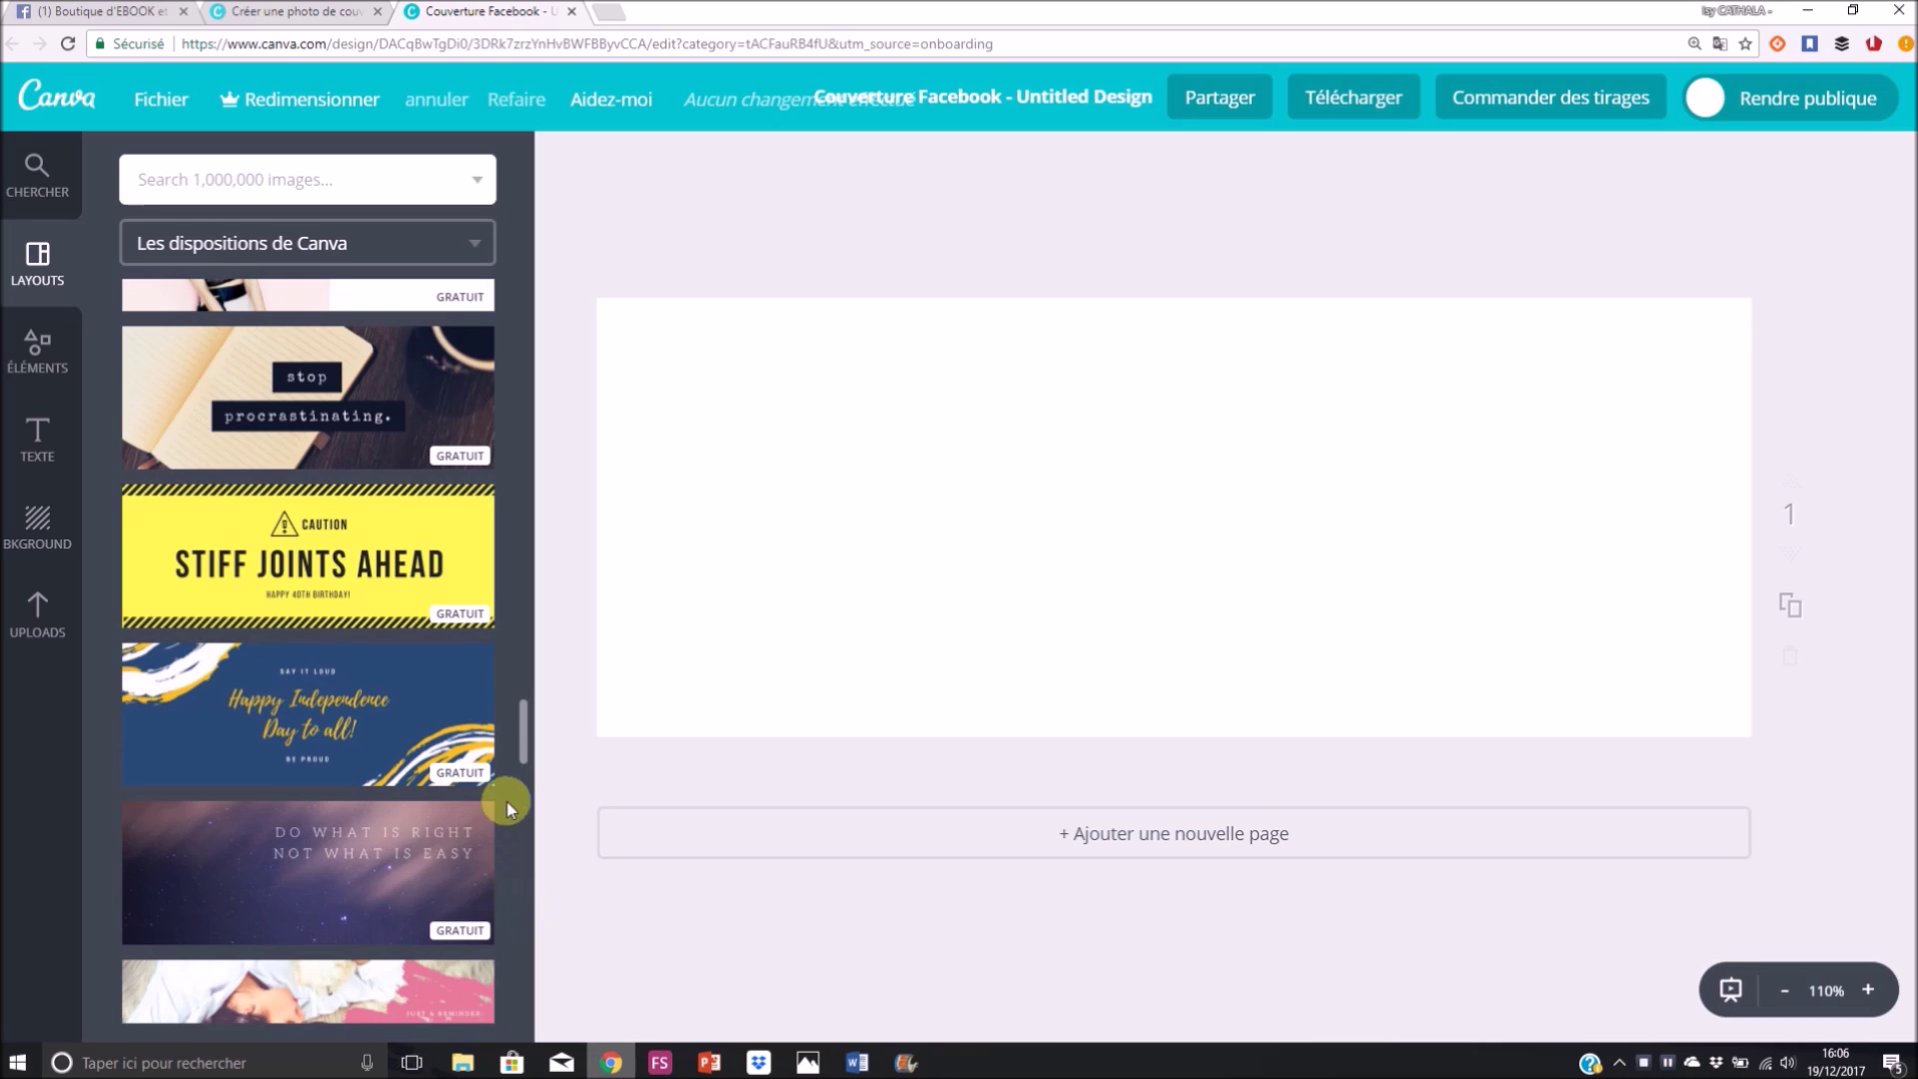
{"action": "left_click_drag", "start_coordinate": [522, 751], "coordinate": [520, 590]}
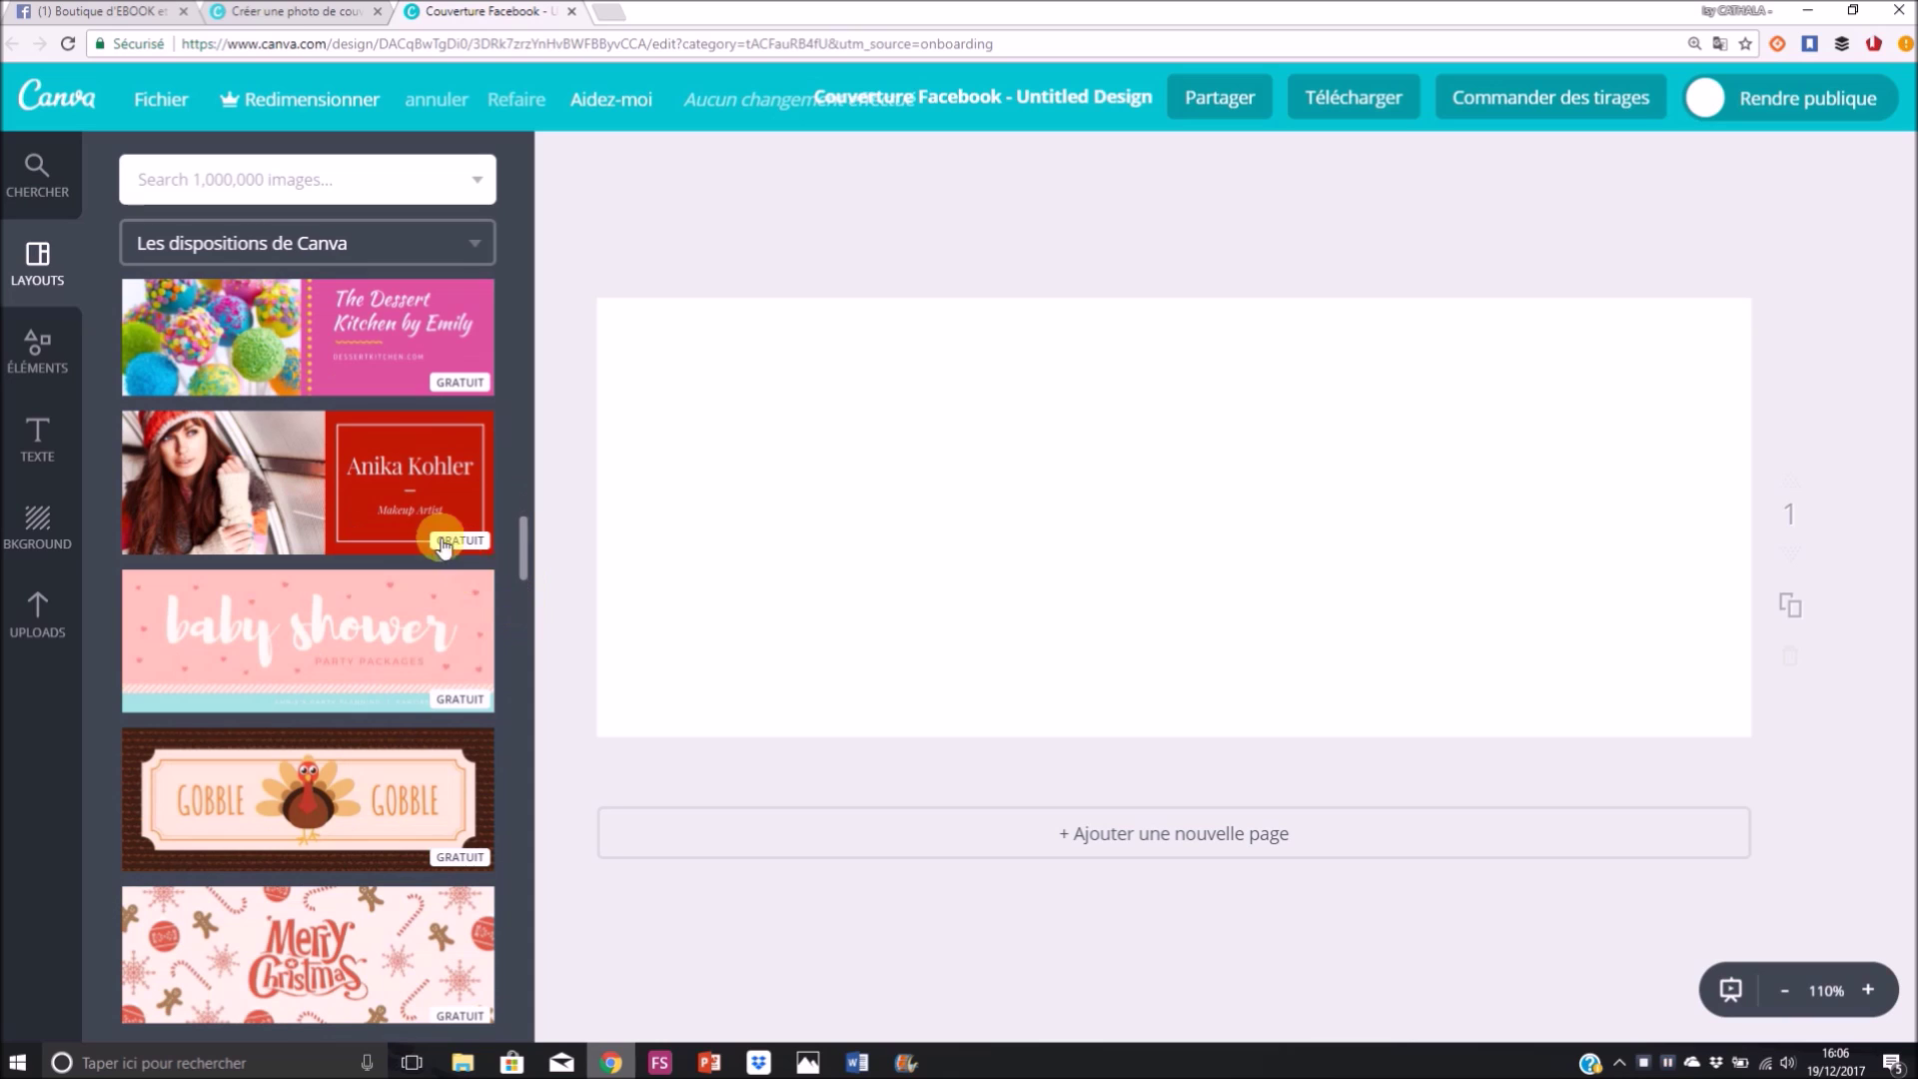
{"action": "left_click", "coordinate": [409, 469]}
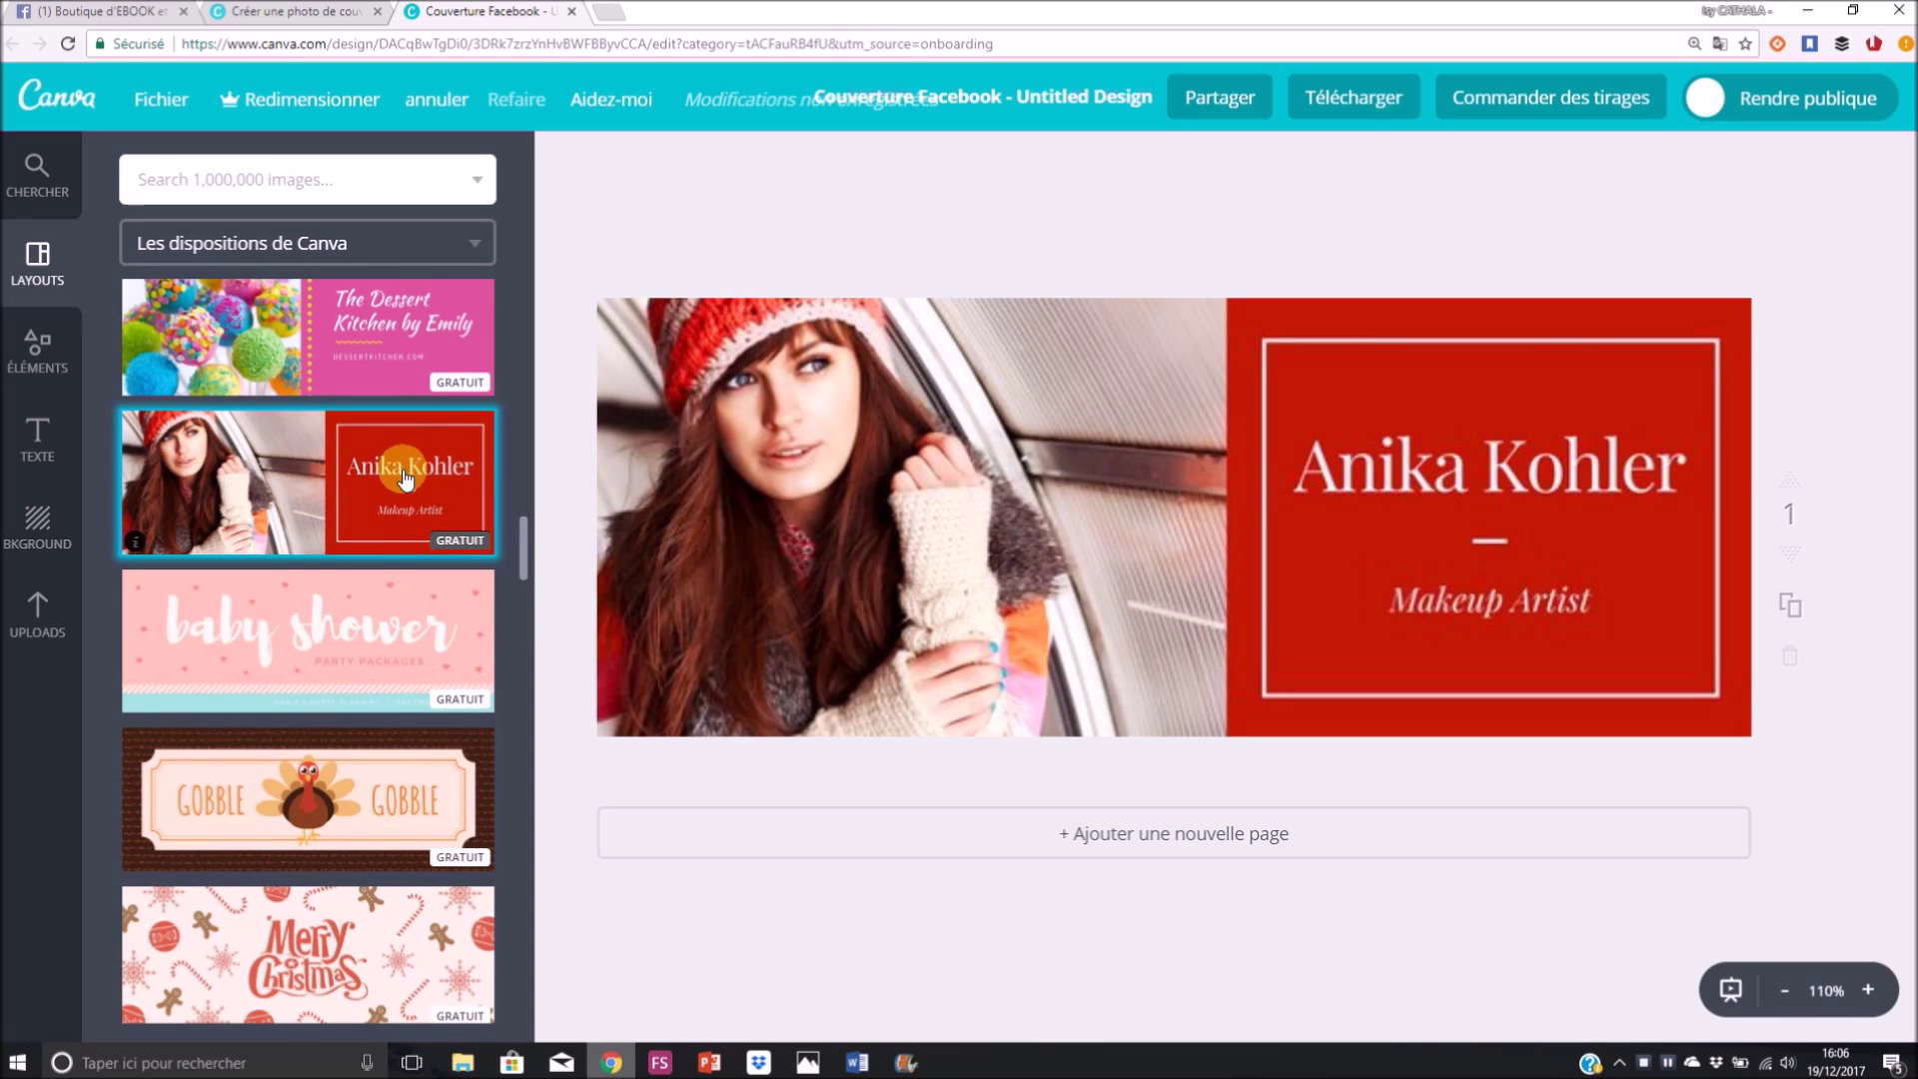
Search the image library for "EBOOK" and replace the woman's photo with the free picture of an open book and e-reader.
{"action": "left_click", "coordinate": [892, 527]}
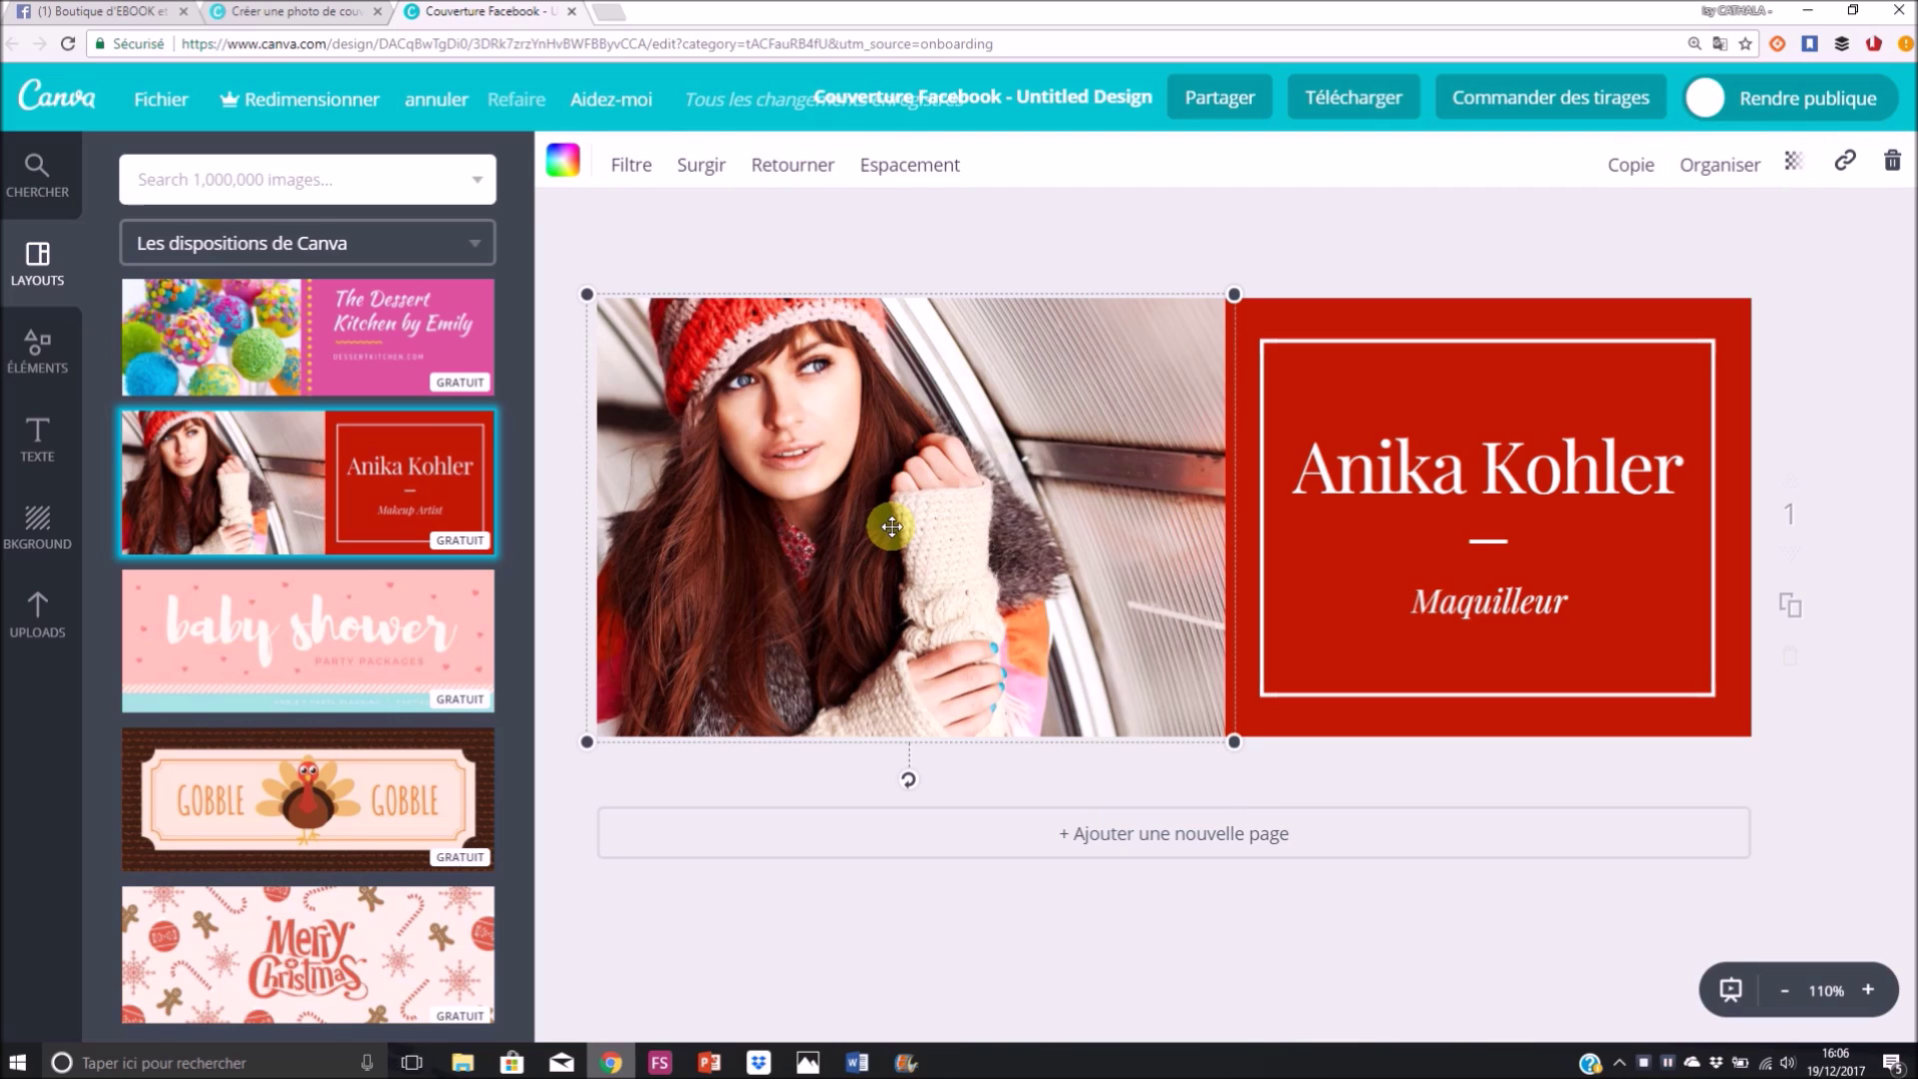
{"action": "left_click", "coordinate": [324, 185]}
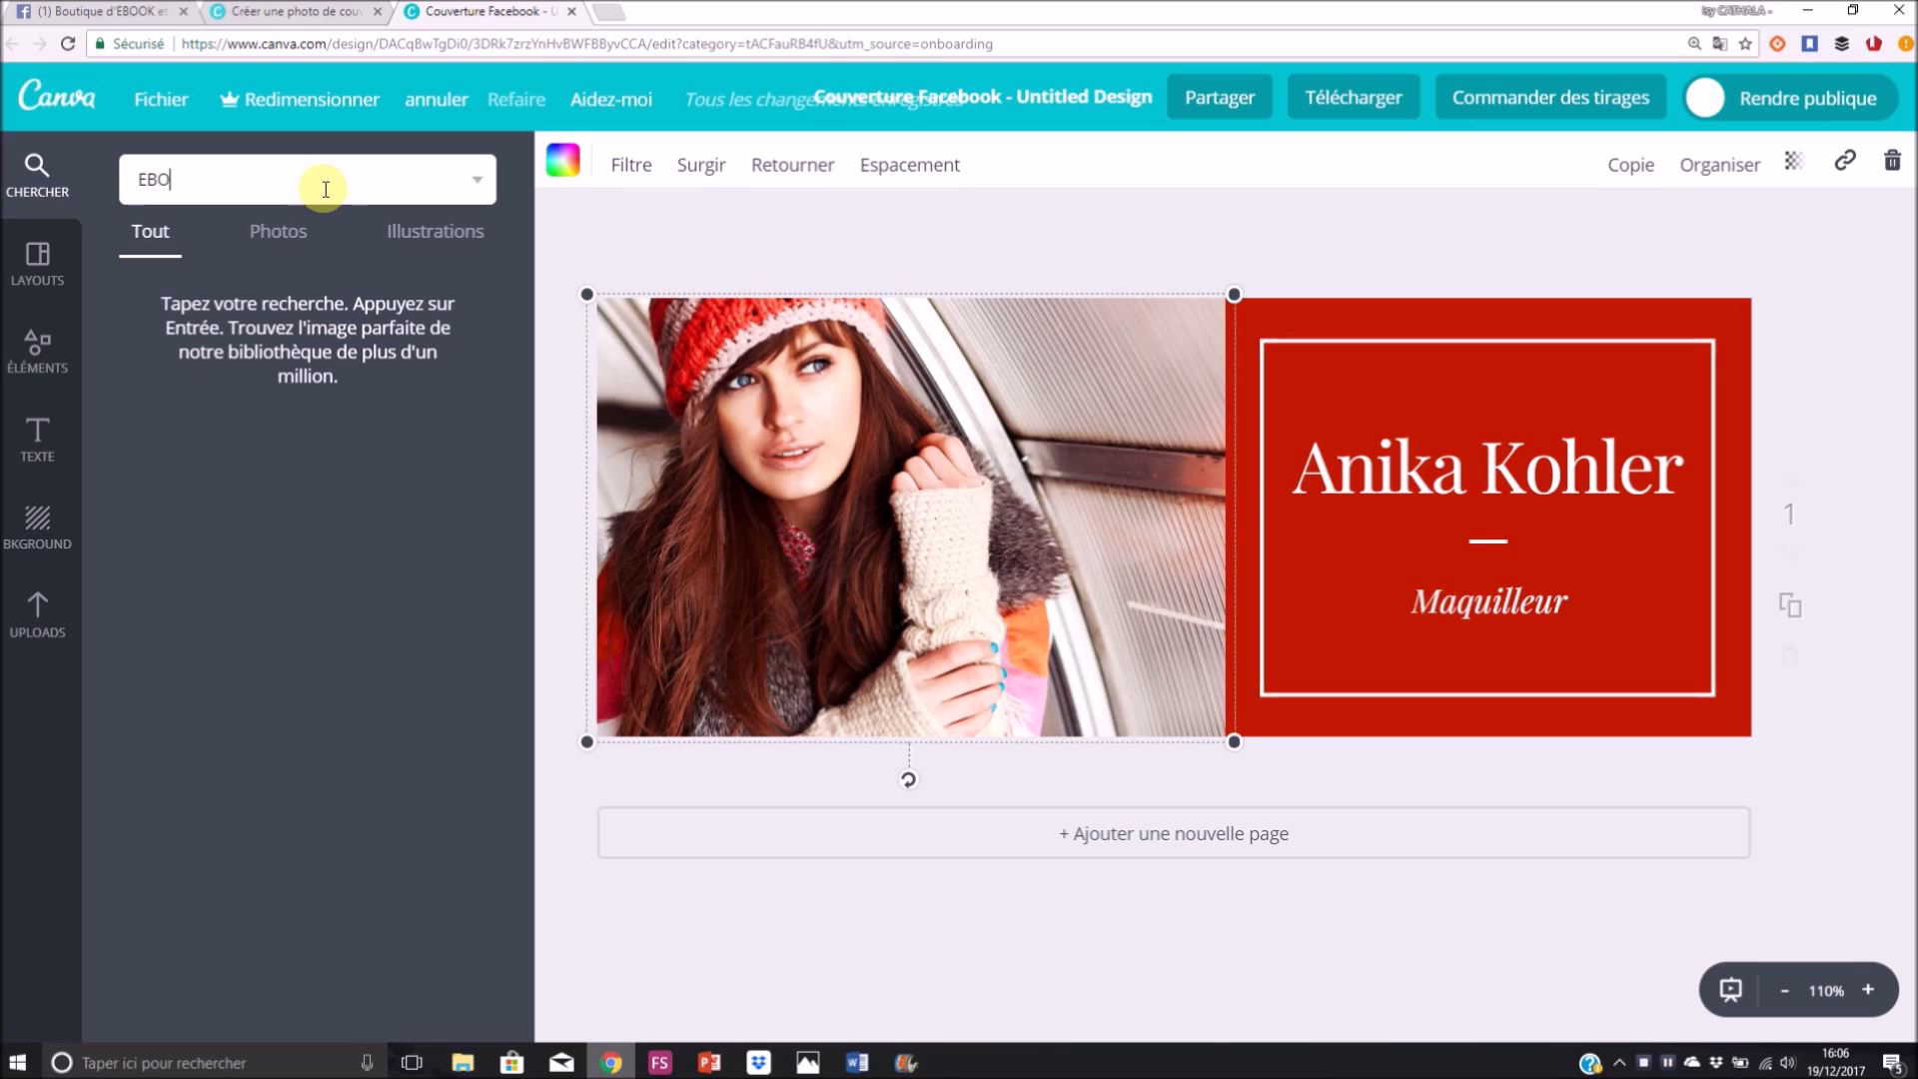
{"action": "key", "text": "Return"}
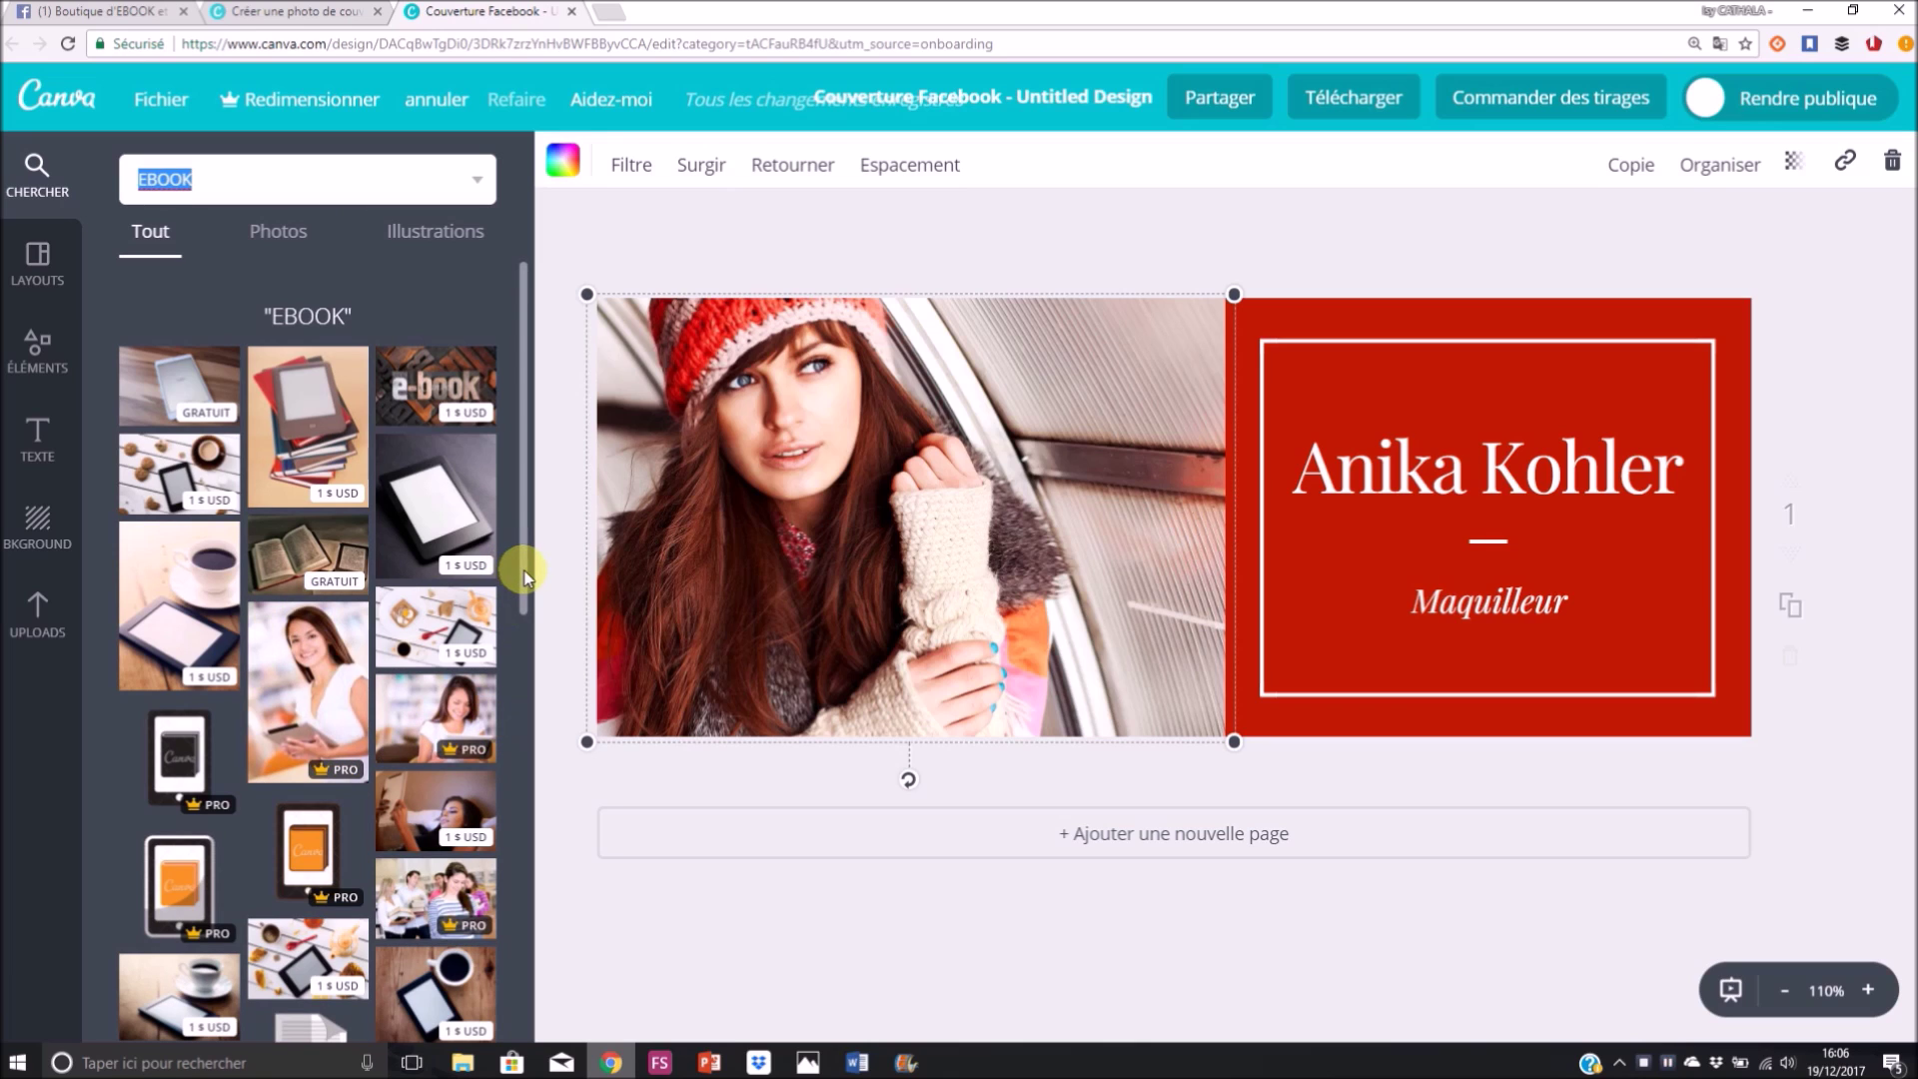
{"action": "scroll", "coordinate": [523, 590], "scroll_direction": "down", "scroll_amount": 1}
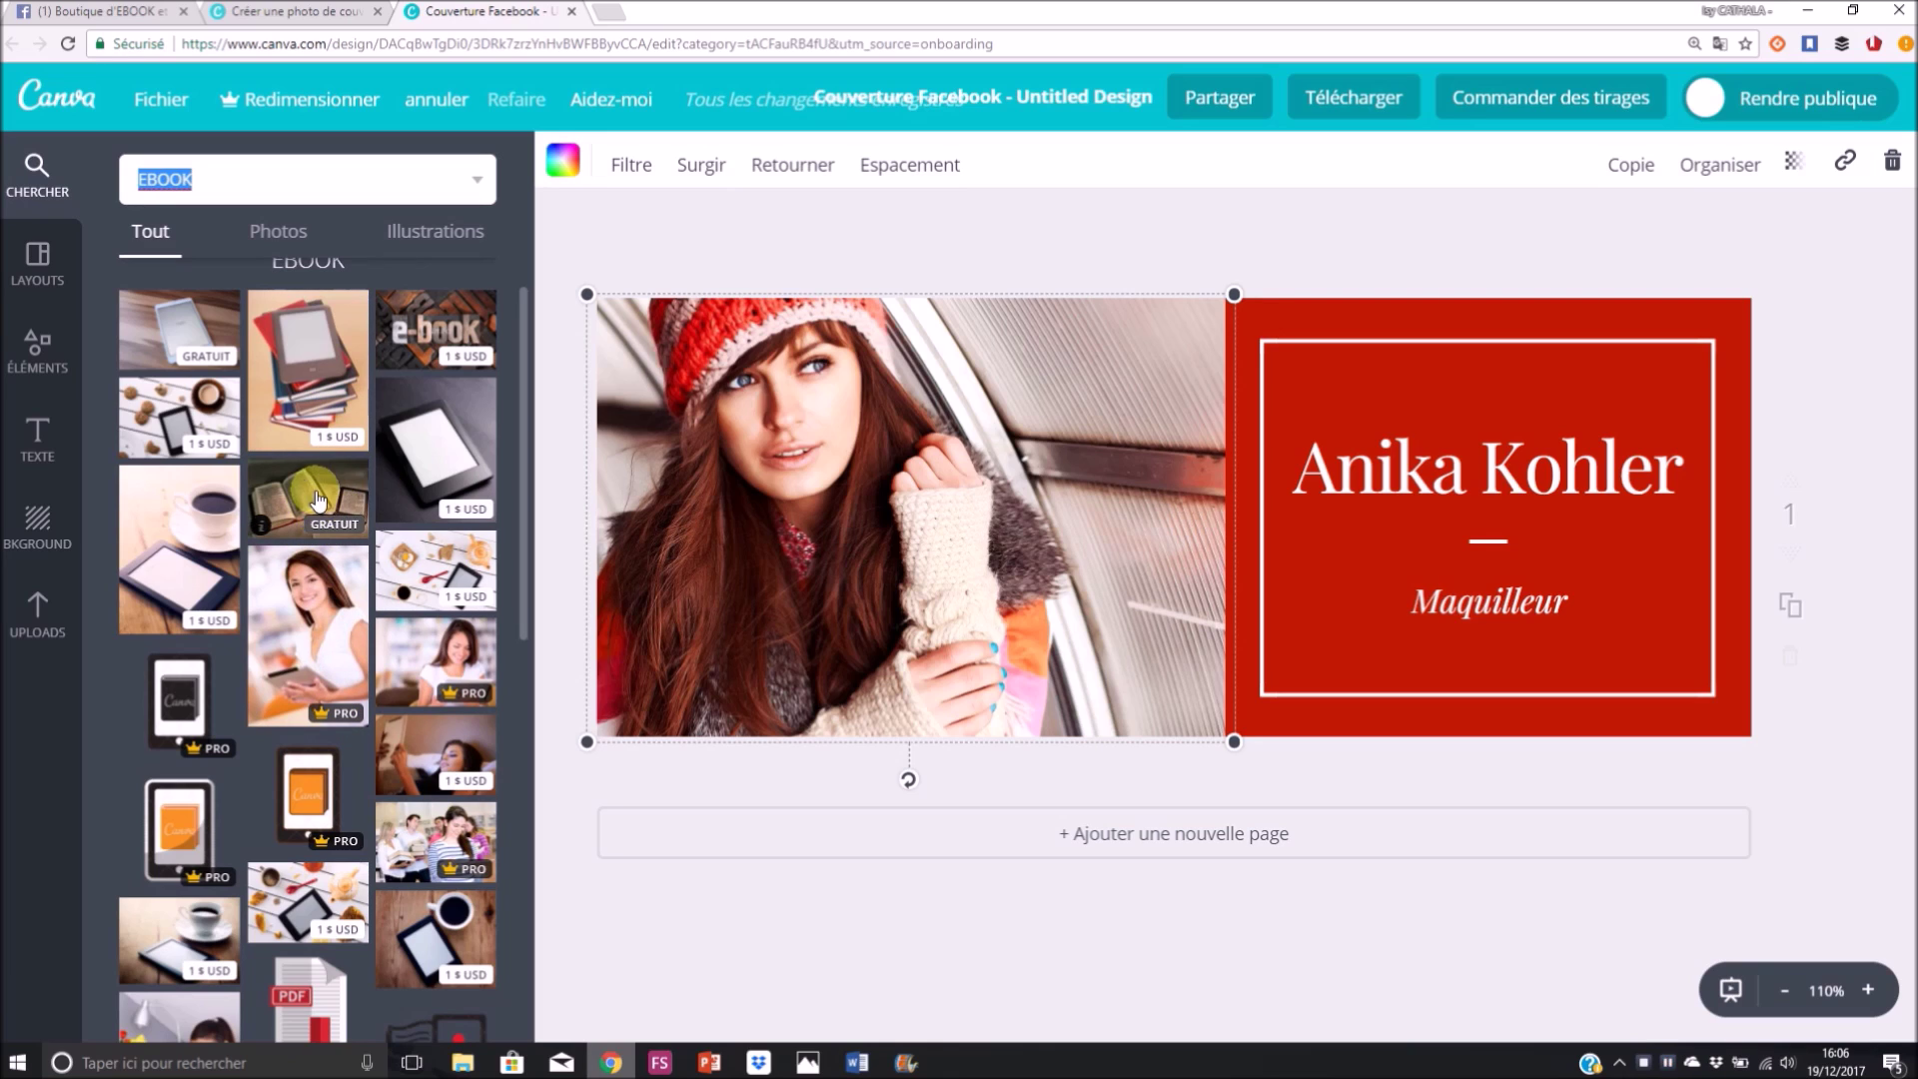
{"action": "left_click_drag", "start_coordinate": [337, 529], "coordinate": [814, 527]}
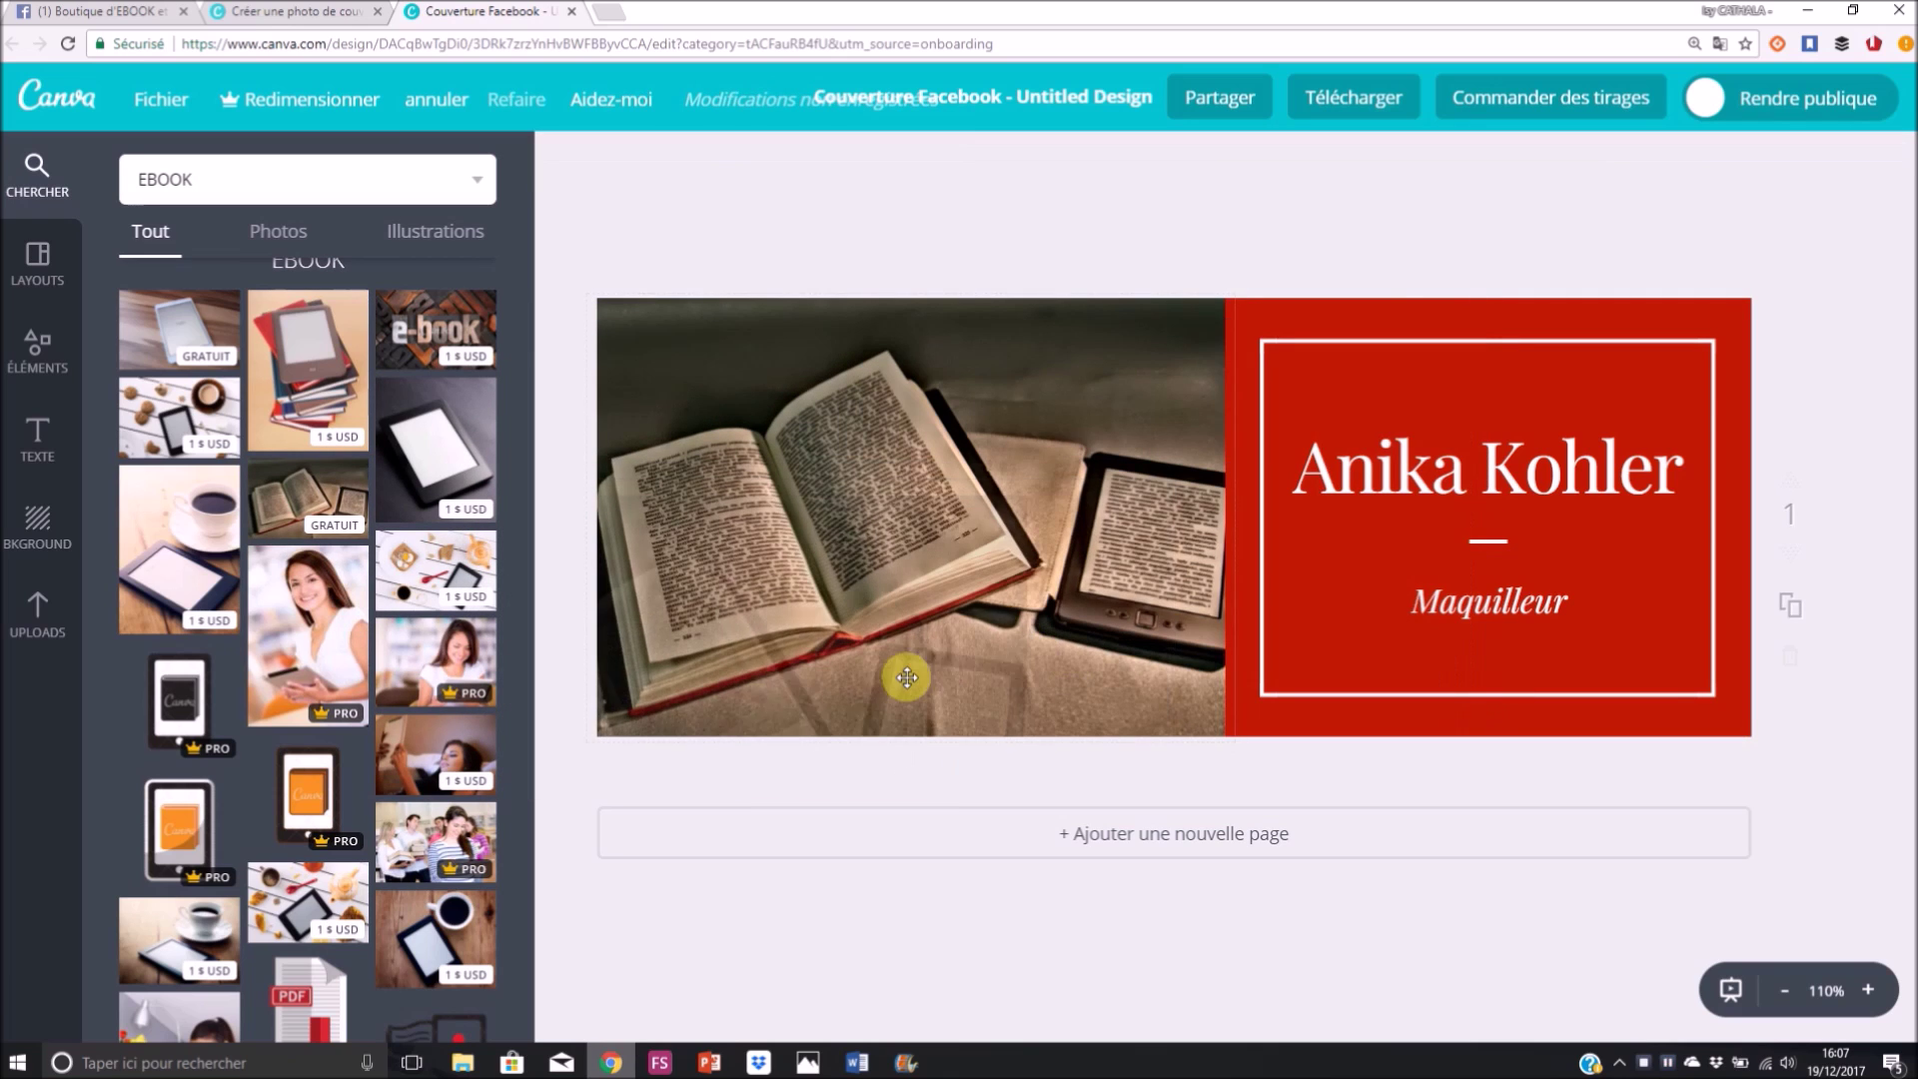
Upload download-1666700_1920.jpg from the Téléchargements folder and place it in the cover's photo frame.
{"action": "left_click", "coordinate": [908, 542]}
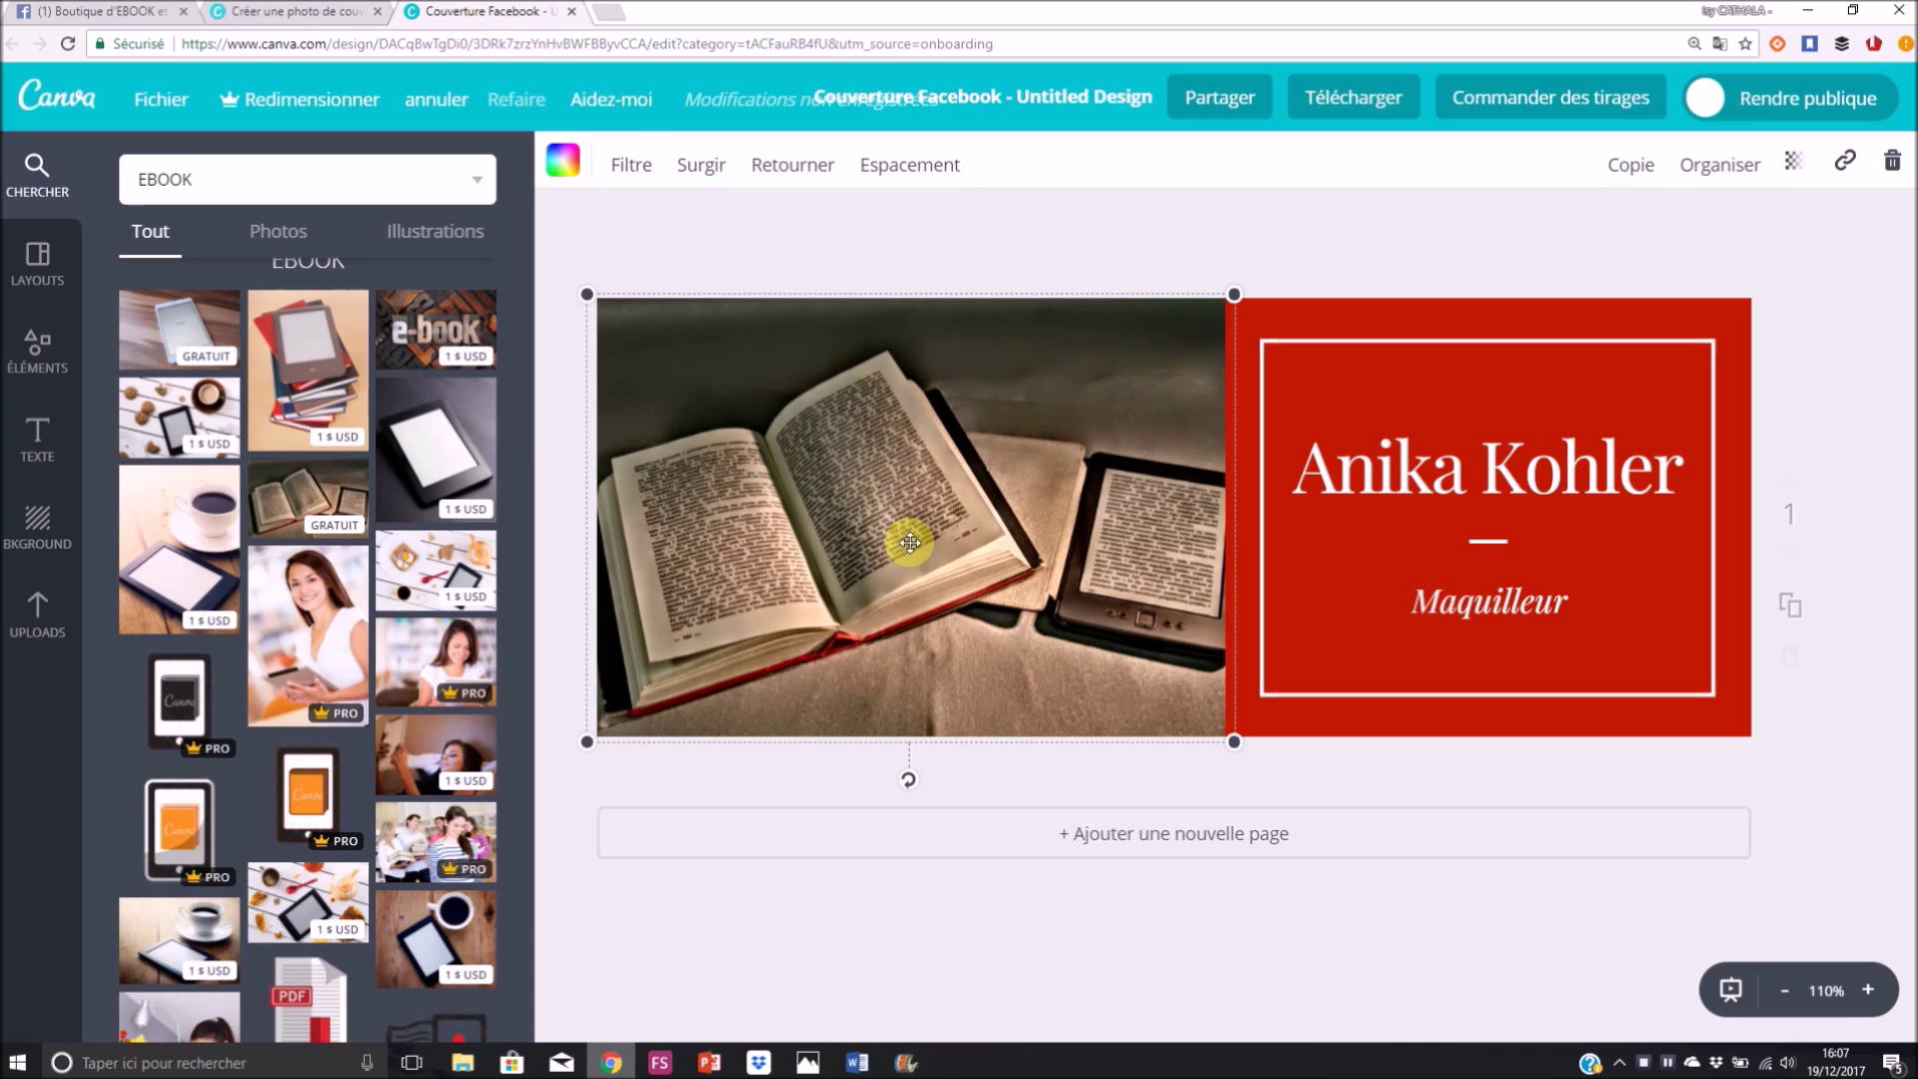
{"action": "left_click", "coordinate": [38, 602]}
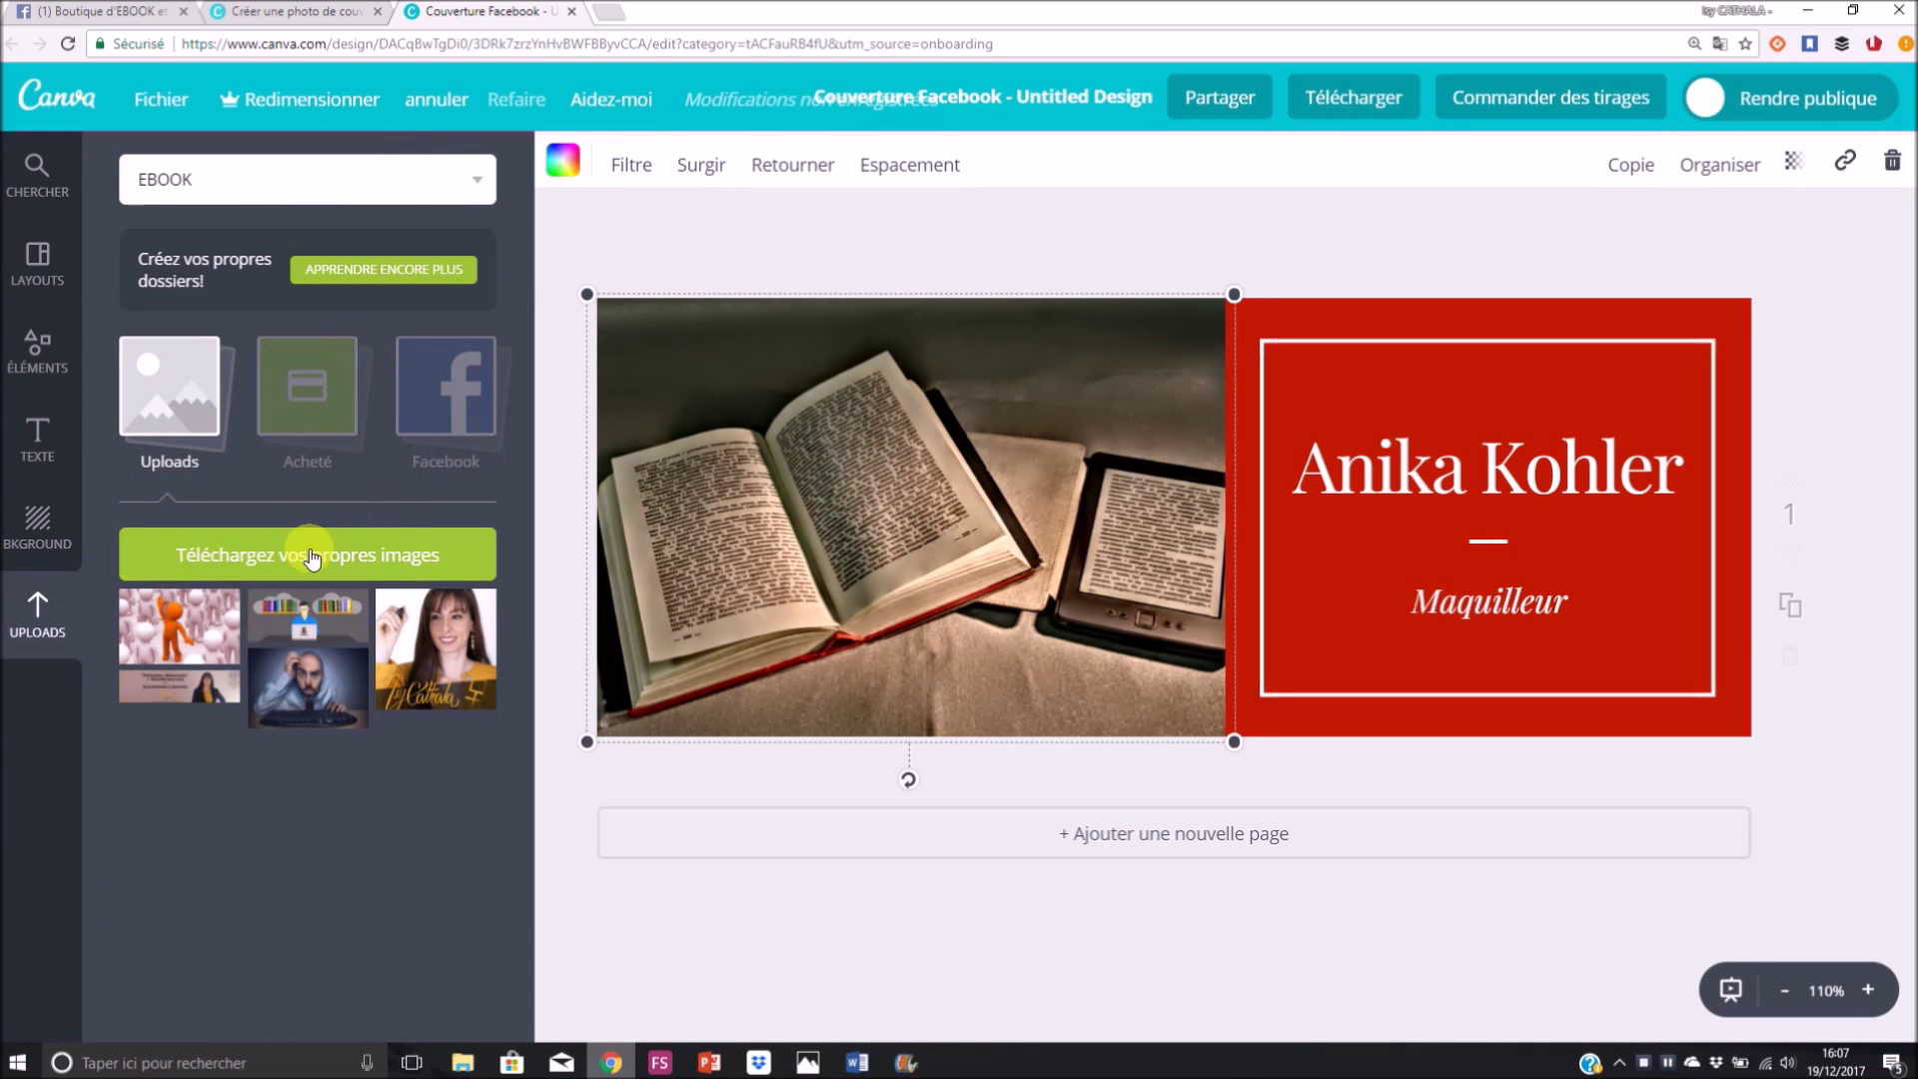
{"action": "left_click", "coordinate": [312, 557]}
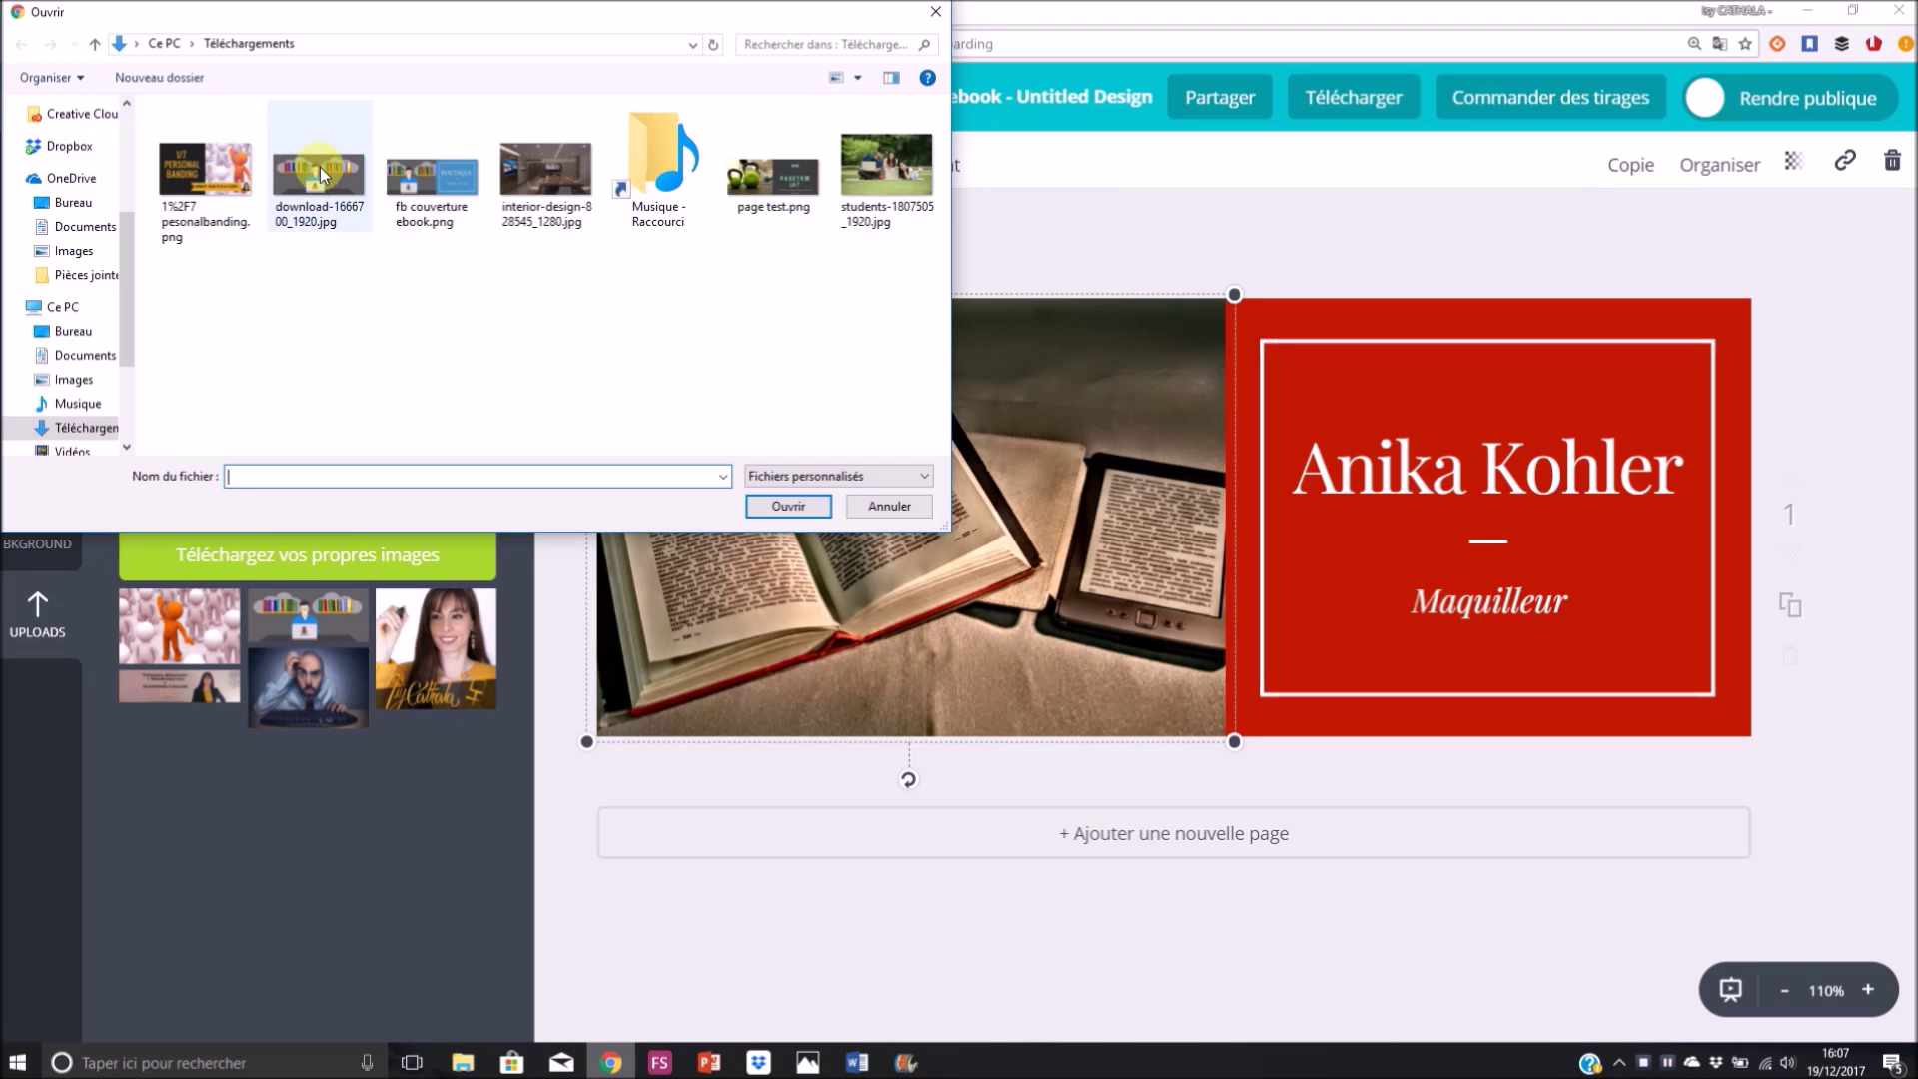
{"action": "left_click", "coordinate": [320, 166]}
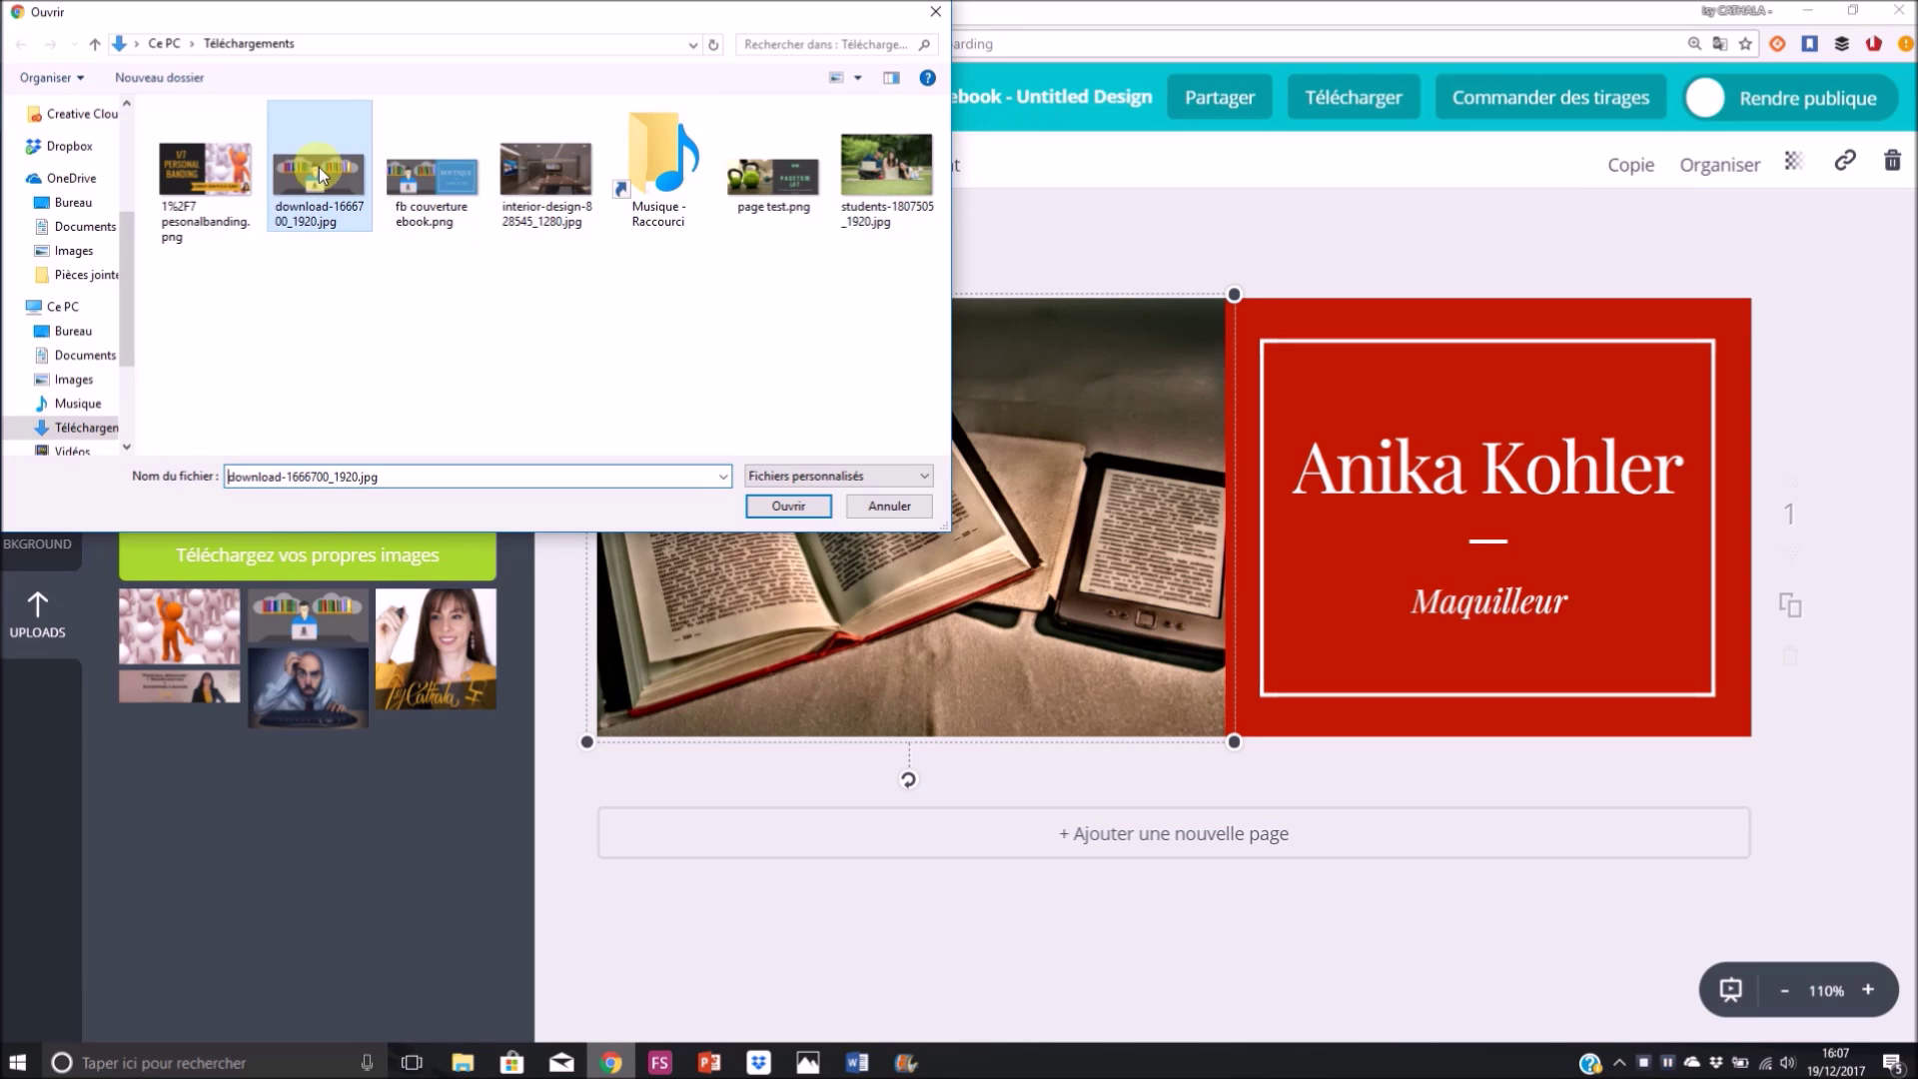
{"action": "left_click", "coordinate": [808, 503]}
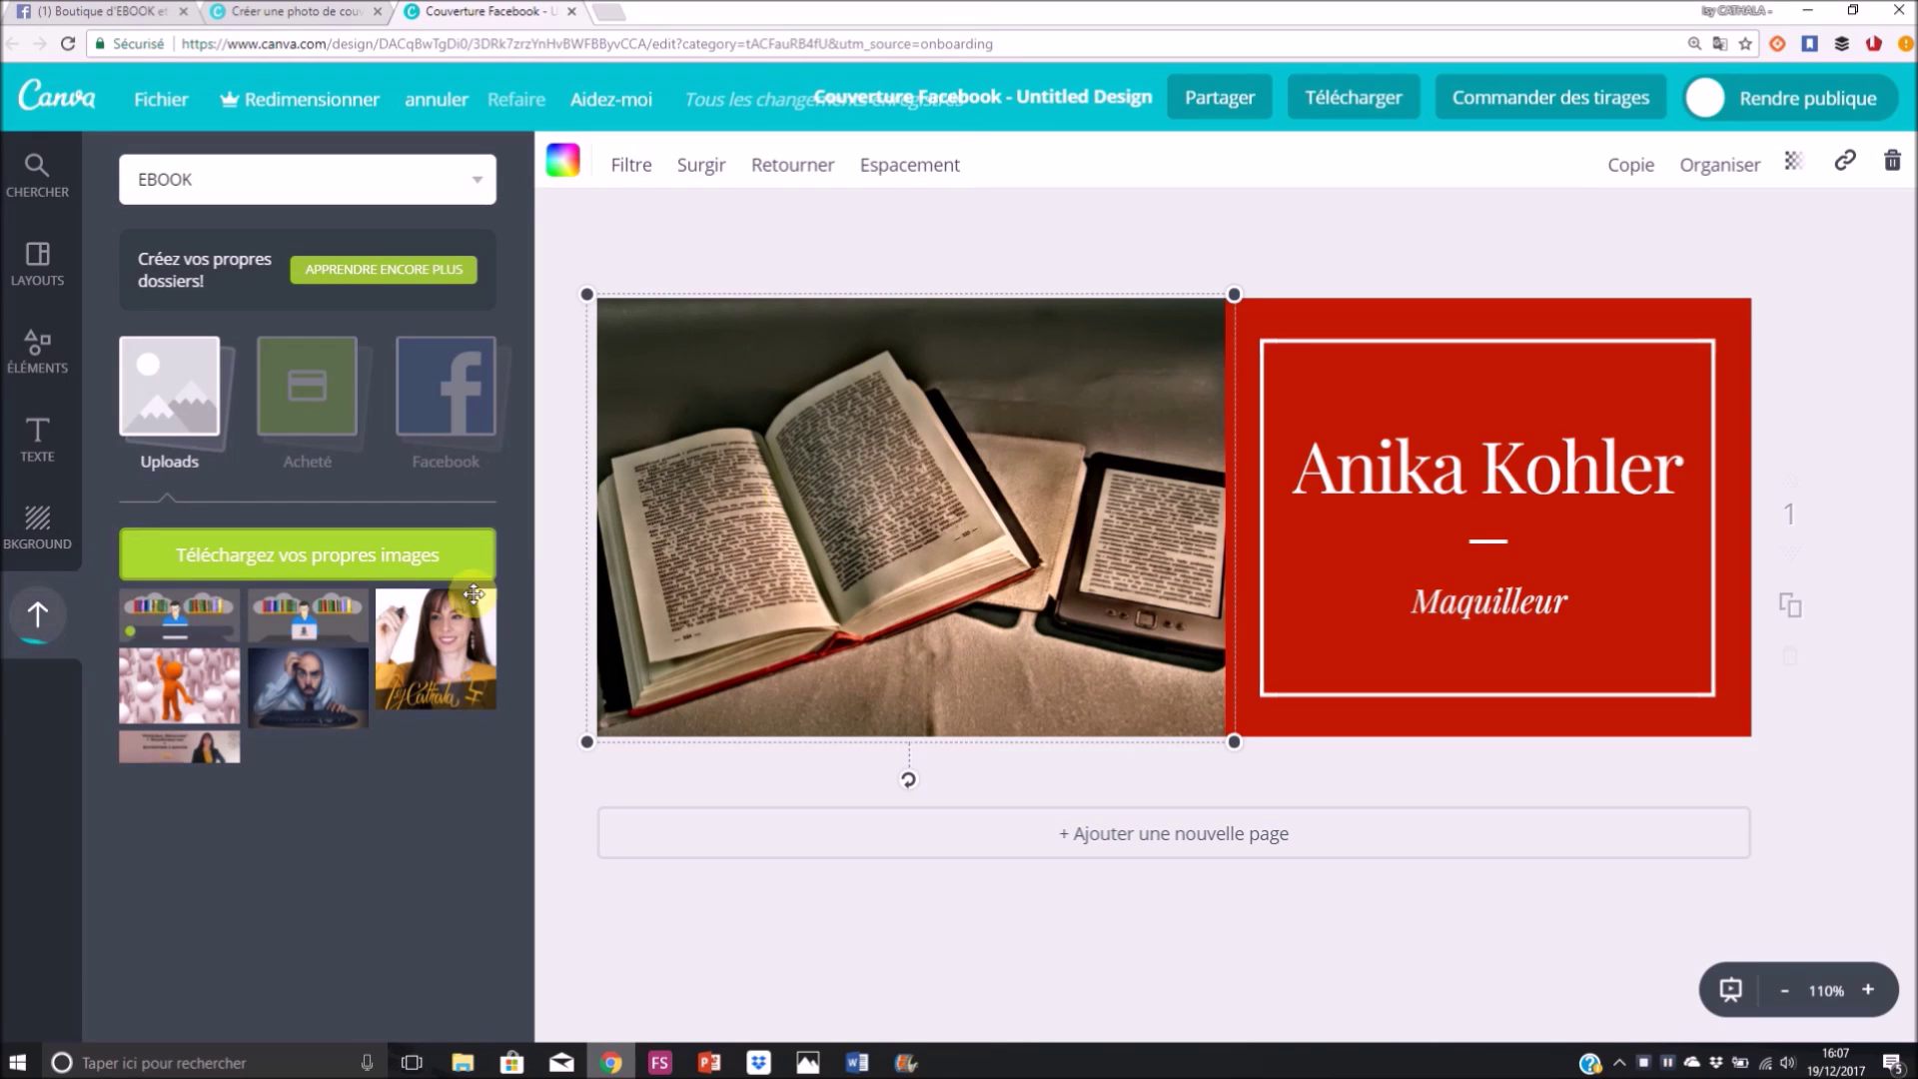
{"action": "left_click_drag", "start_coordinate": [178, 614], "coordinate": [790, 561]}
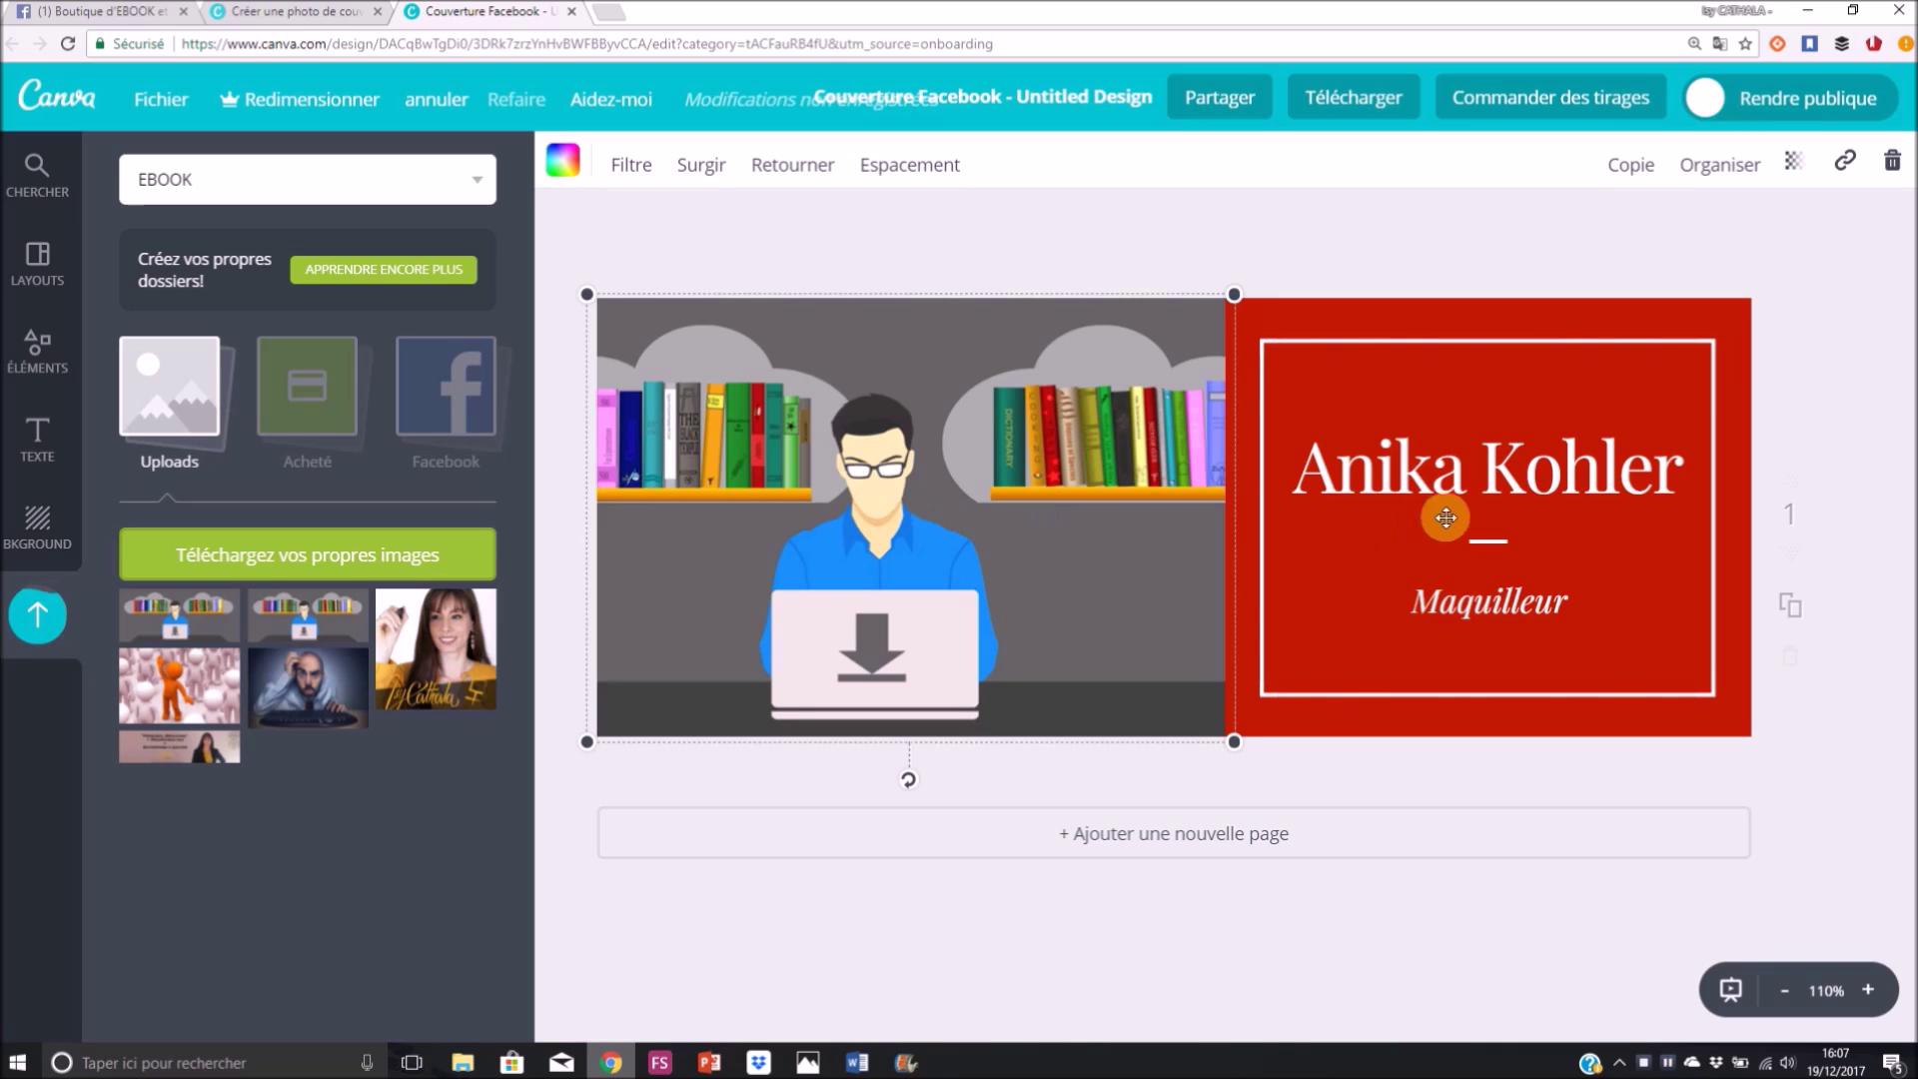
Recolour the cover's red panel with the custom blue 206dc1.
{"action": "left_click", "coordinate": [1299, 315]}
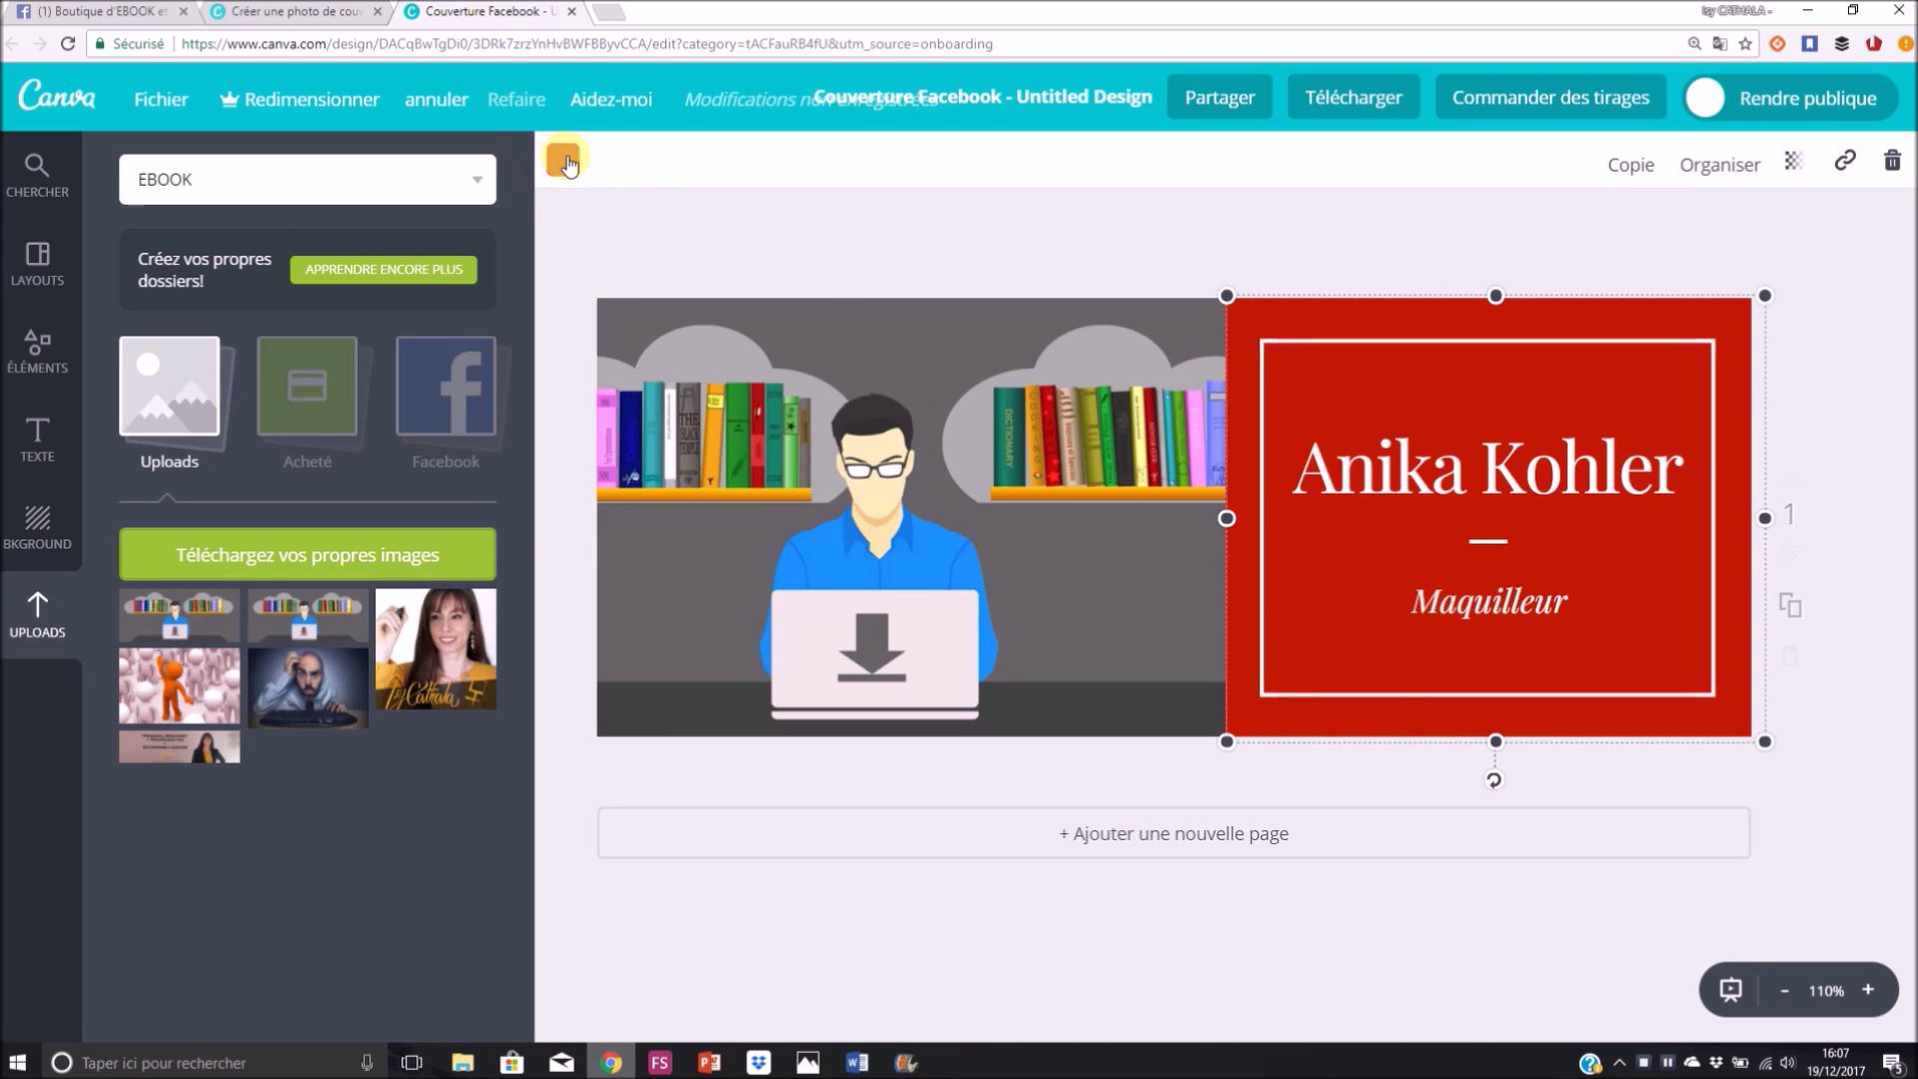
{"action": "left_click", "coordinate": [566, 163]}
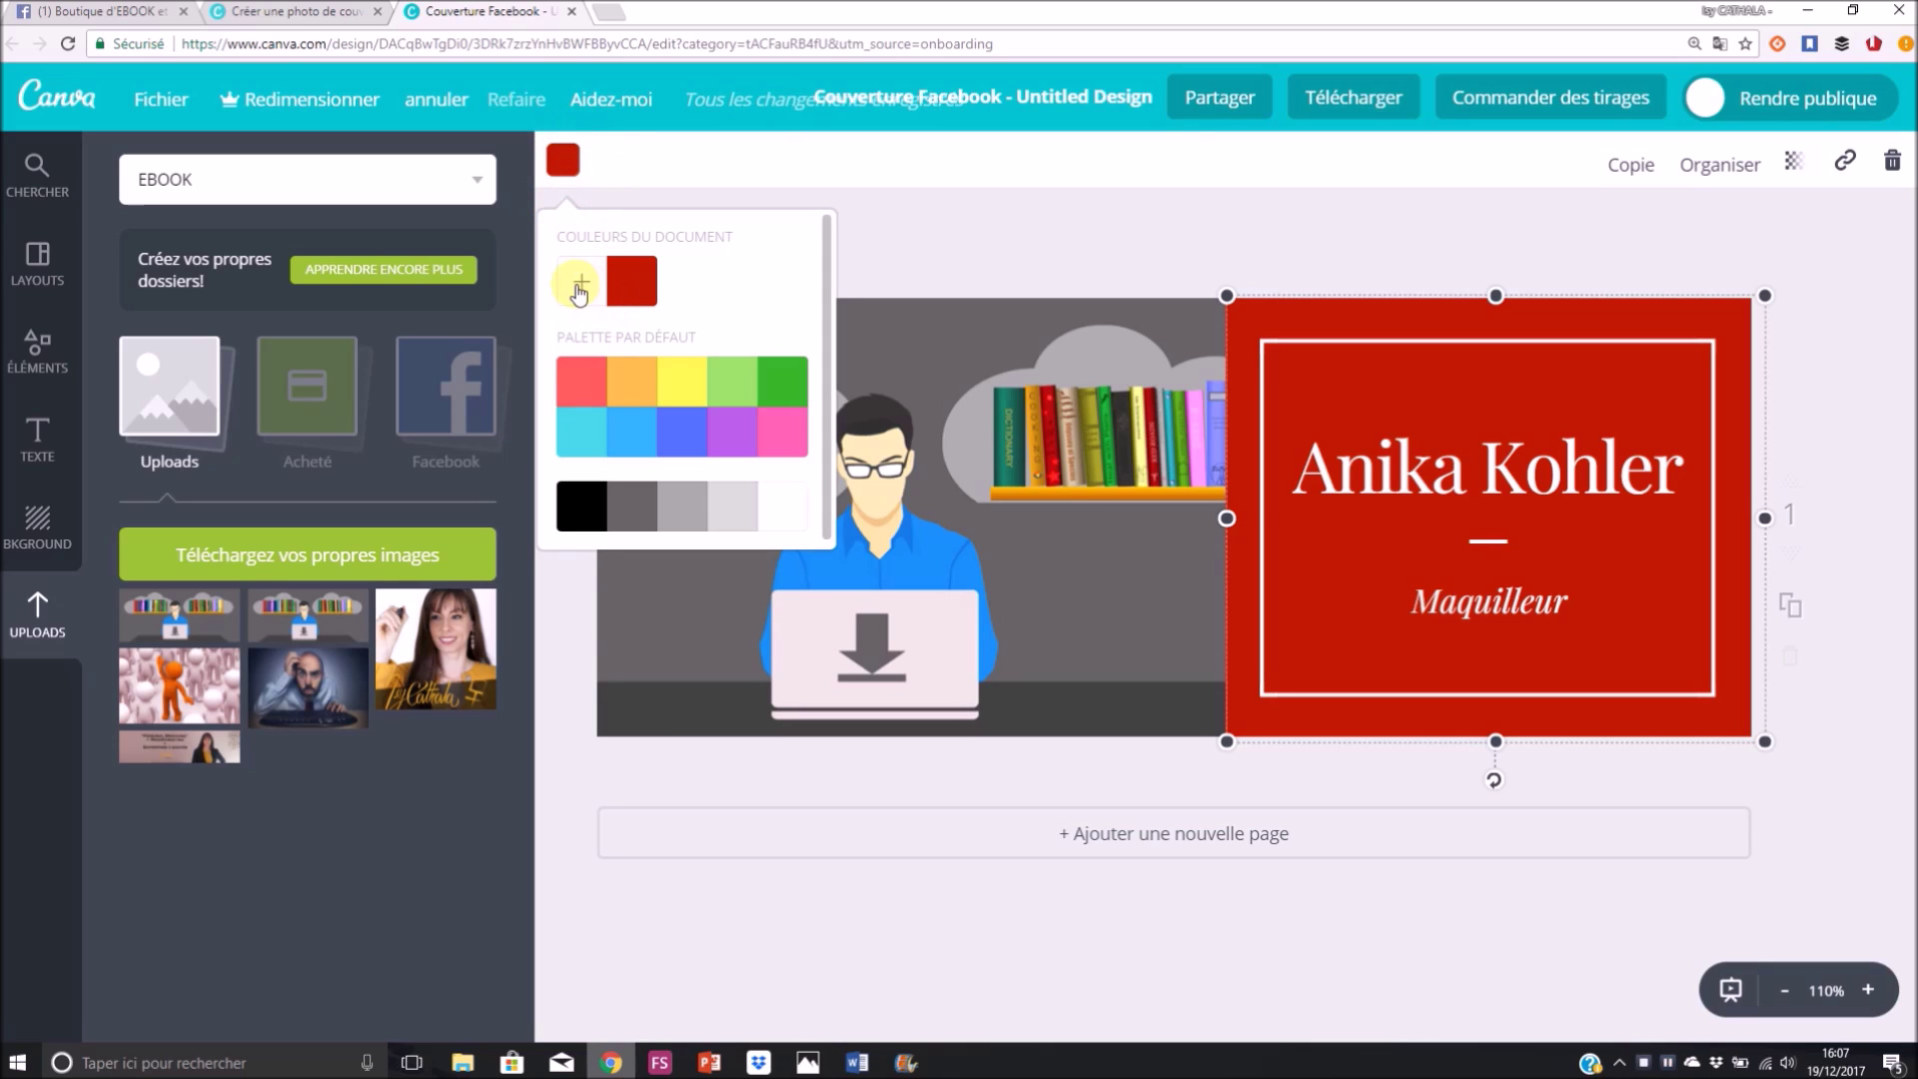
{"action": "left_click", "coordinate": [581, 281]}
{"action": "left_click_drag", "start_coordinate": [656, 381], "coordinate": [663, 368]}
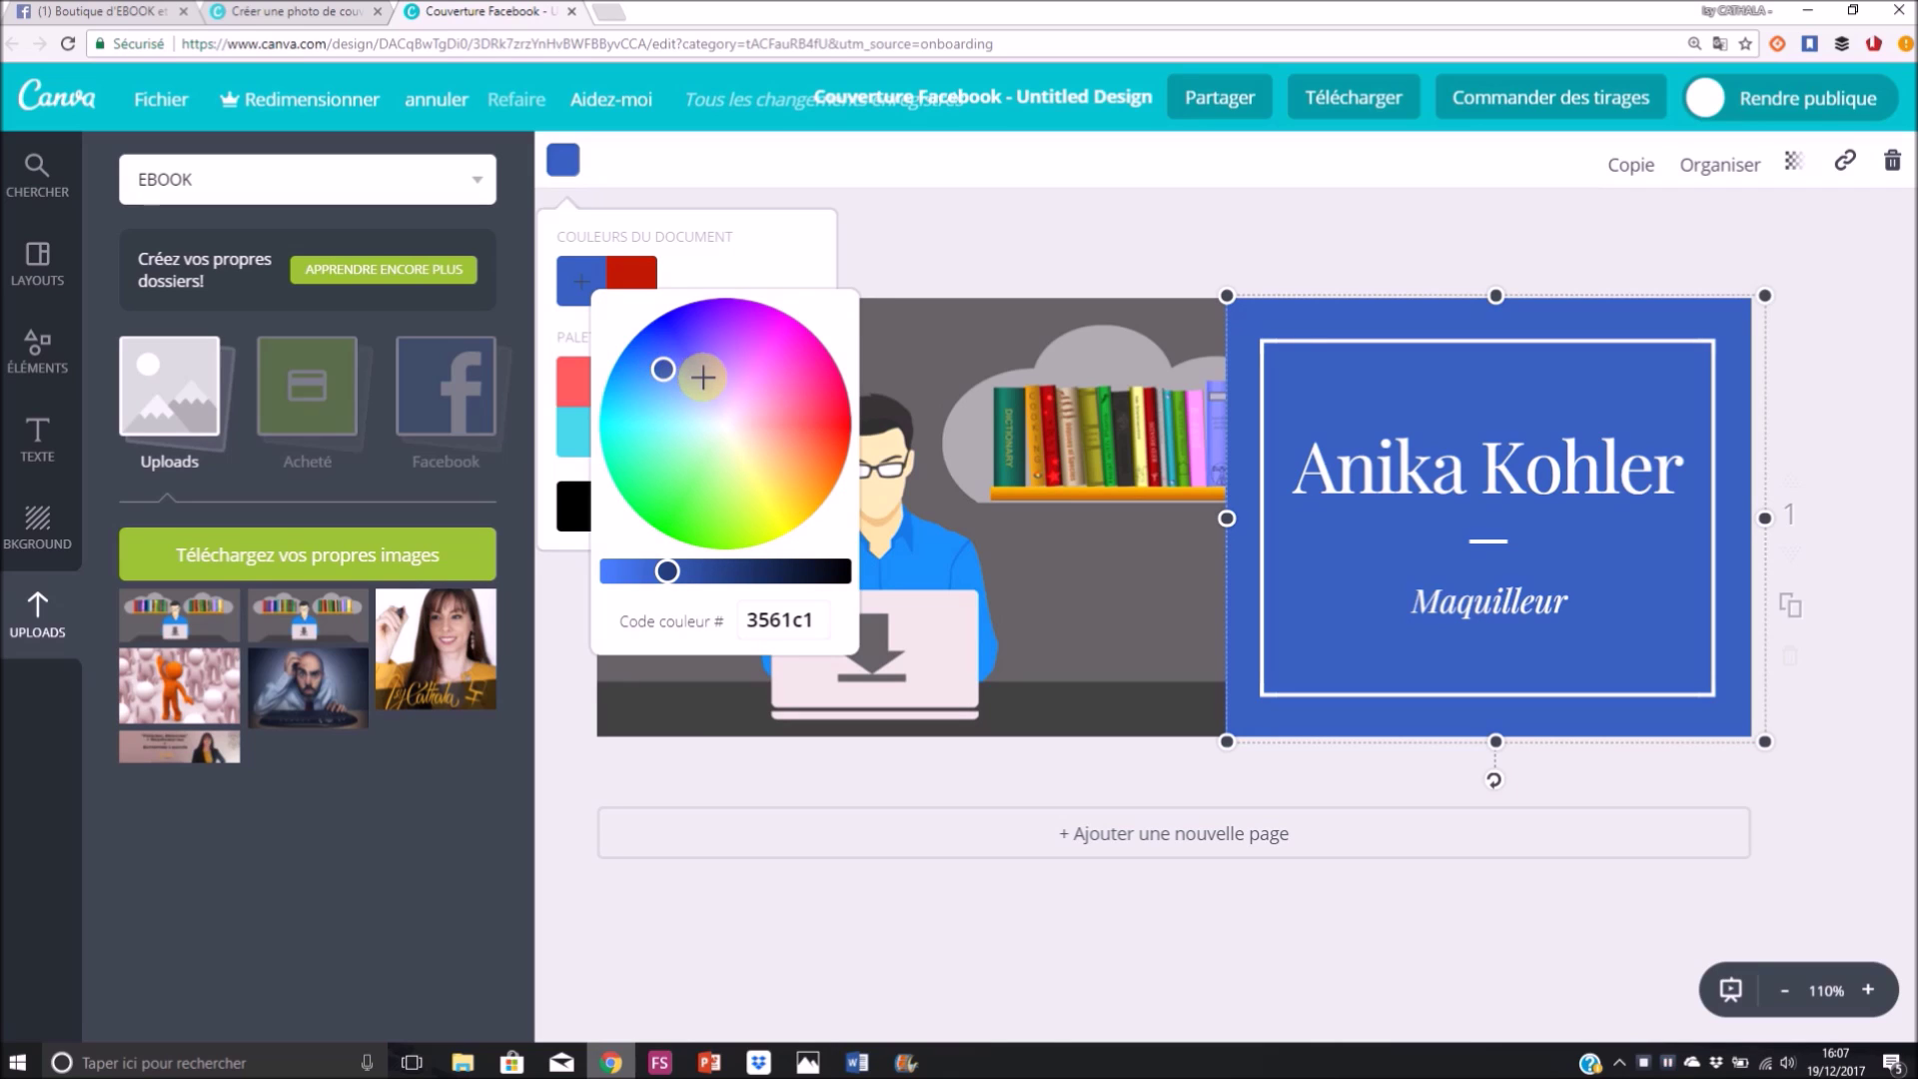
{"action": "key", "text": "Escape"}
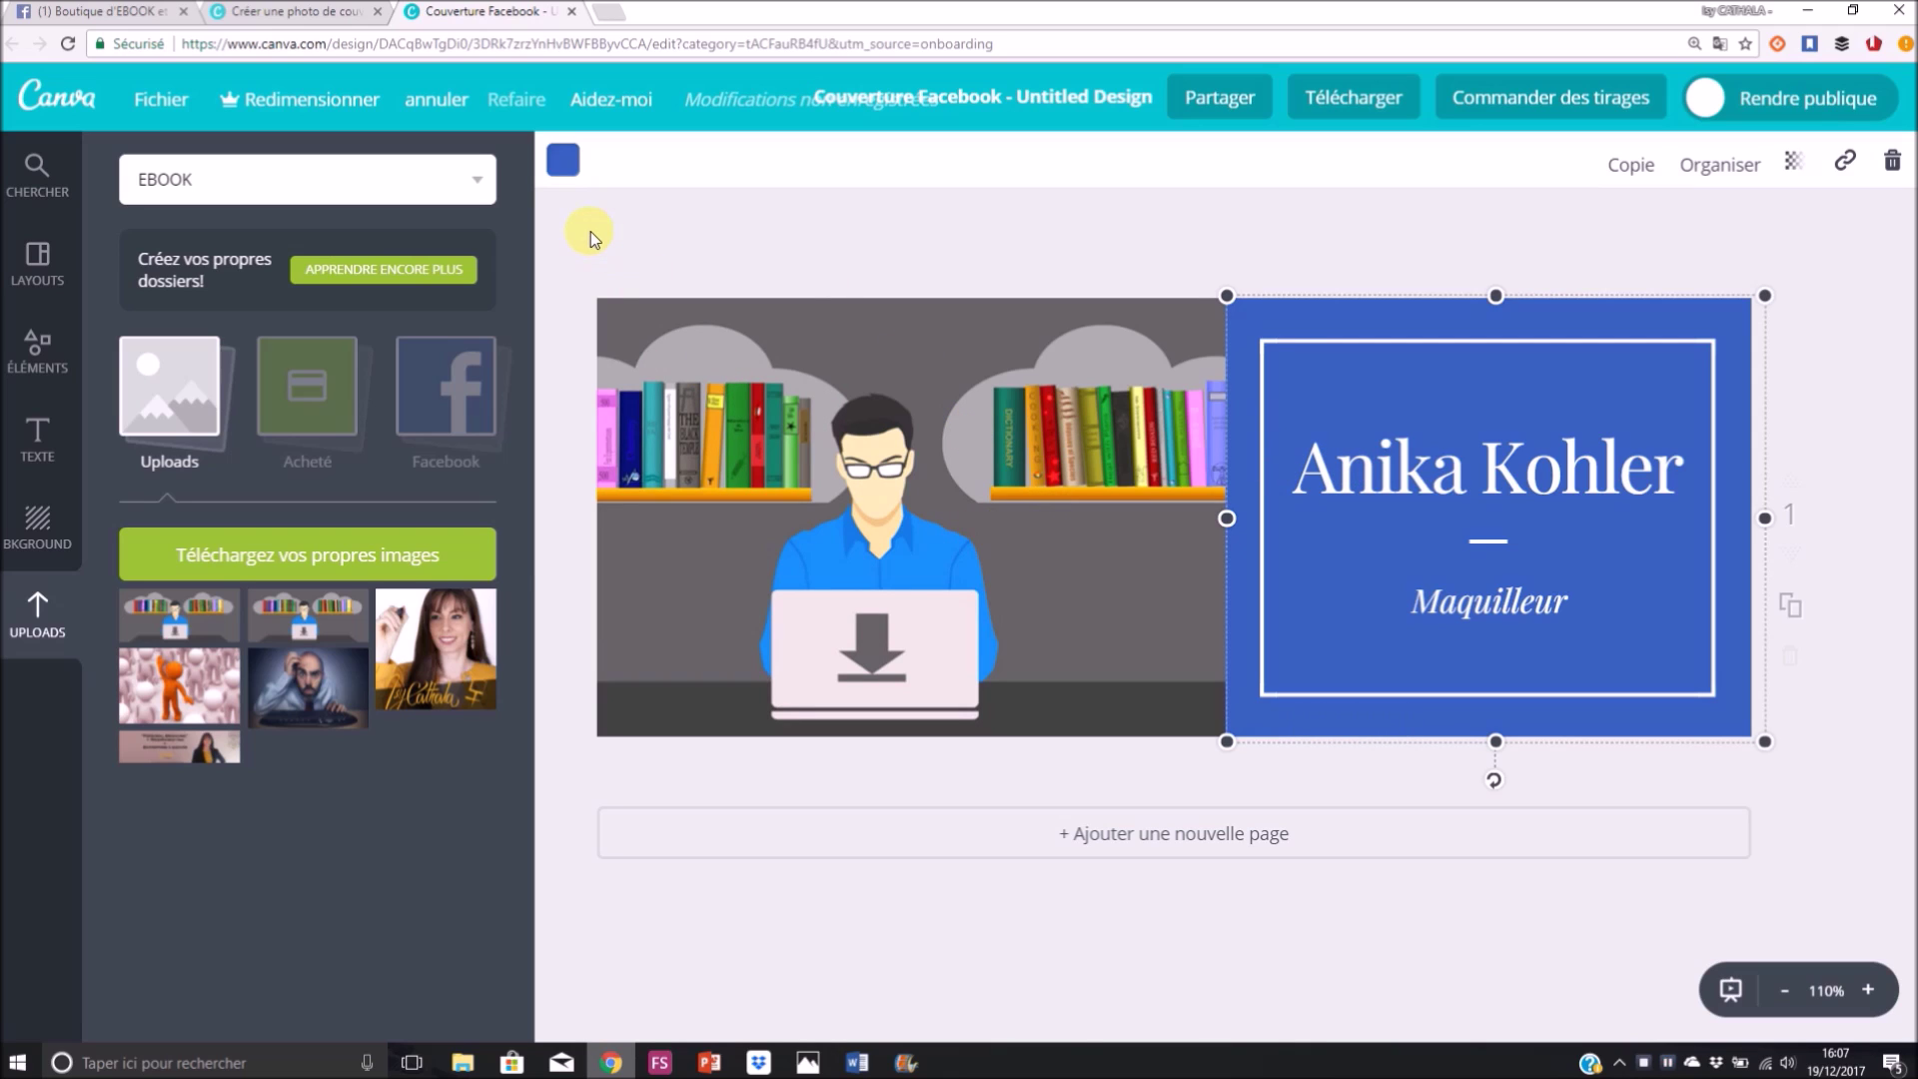
{"action": "left_click", "coordinate": [566, 163]}
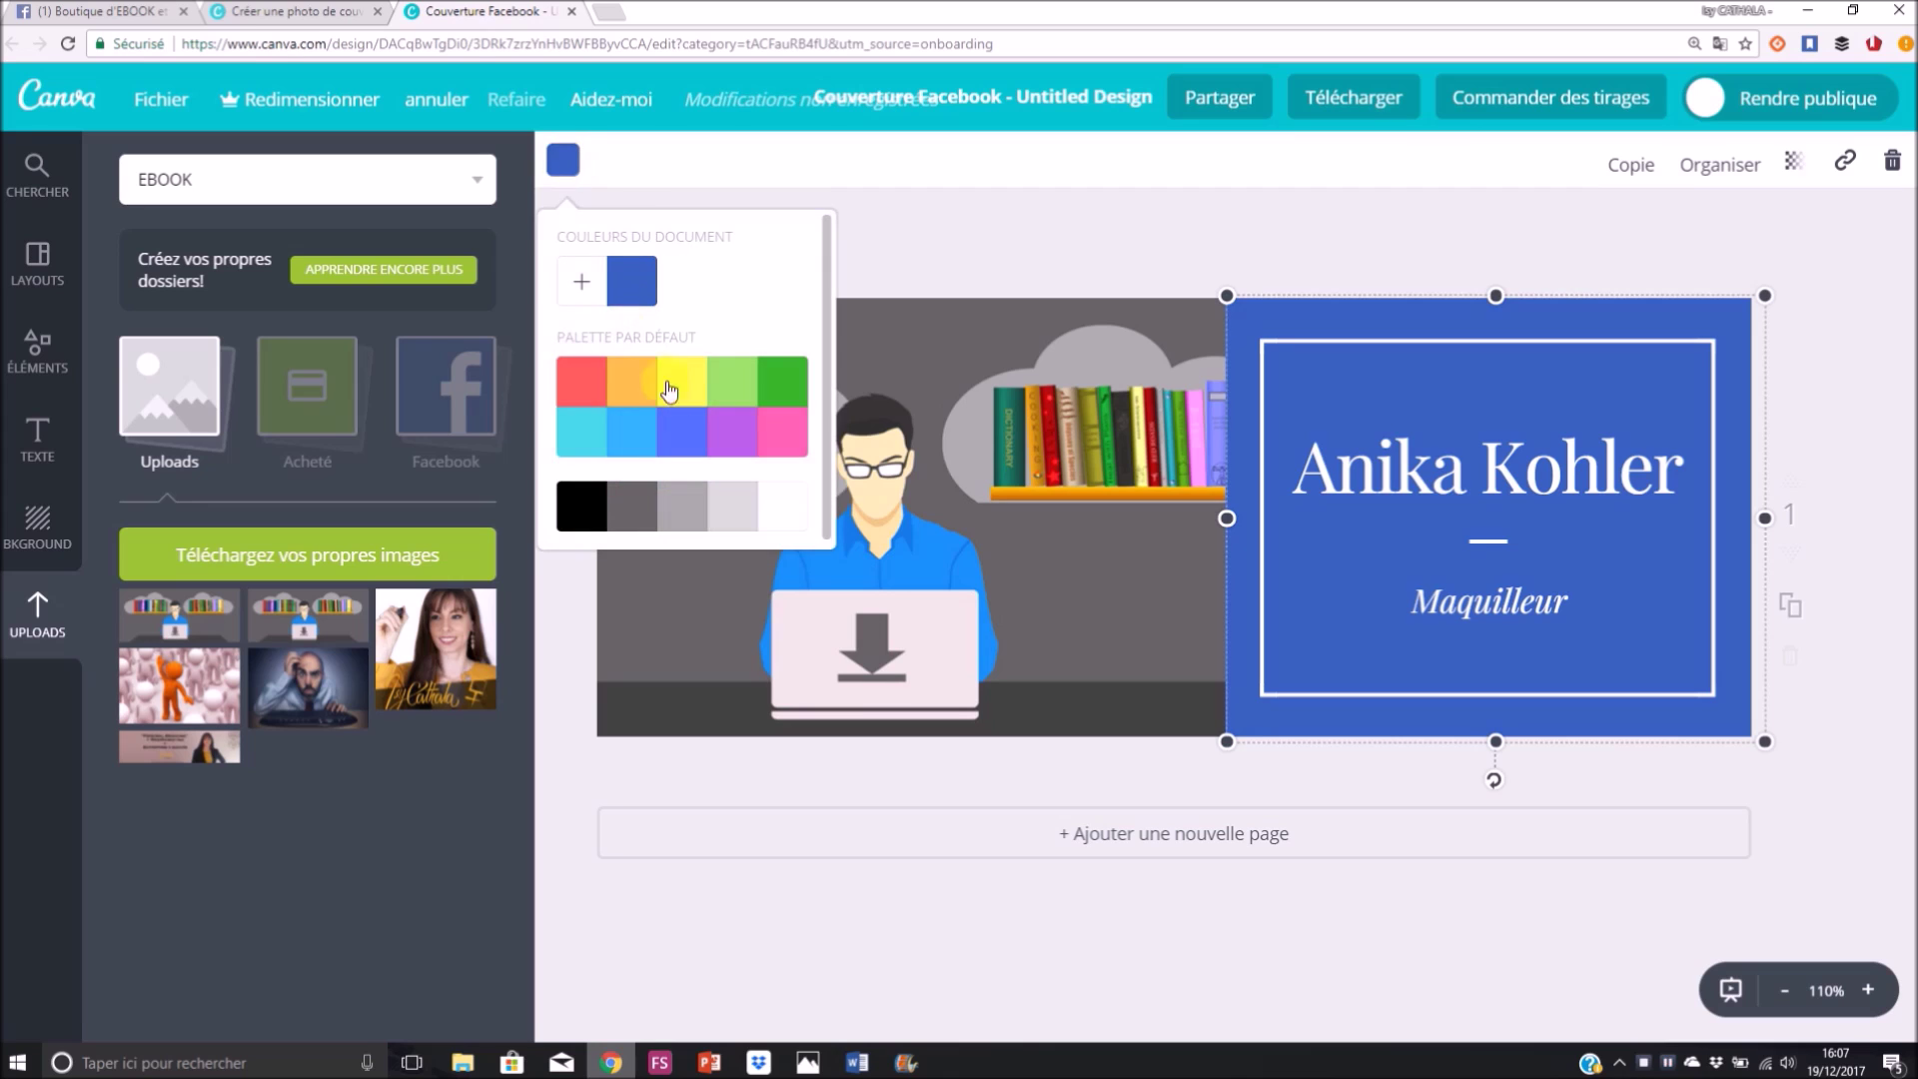
{"action": "left_click", "coordinate": [580, 282]}
{"action": "mouse_move", "coordinate": [663, 371]}
{"action": "left_mouse_down"}
{"action": "mouse_move", "coordinate": [633, 374]}
{"action": "mouse_move", "coordinate": [673, 393]}
{"action": "mouse_move", "coordinate": [644, 374]}
{"action": "left_mouse_up"}
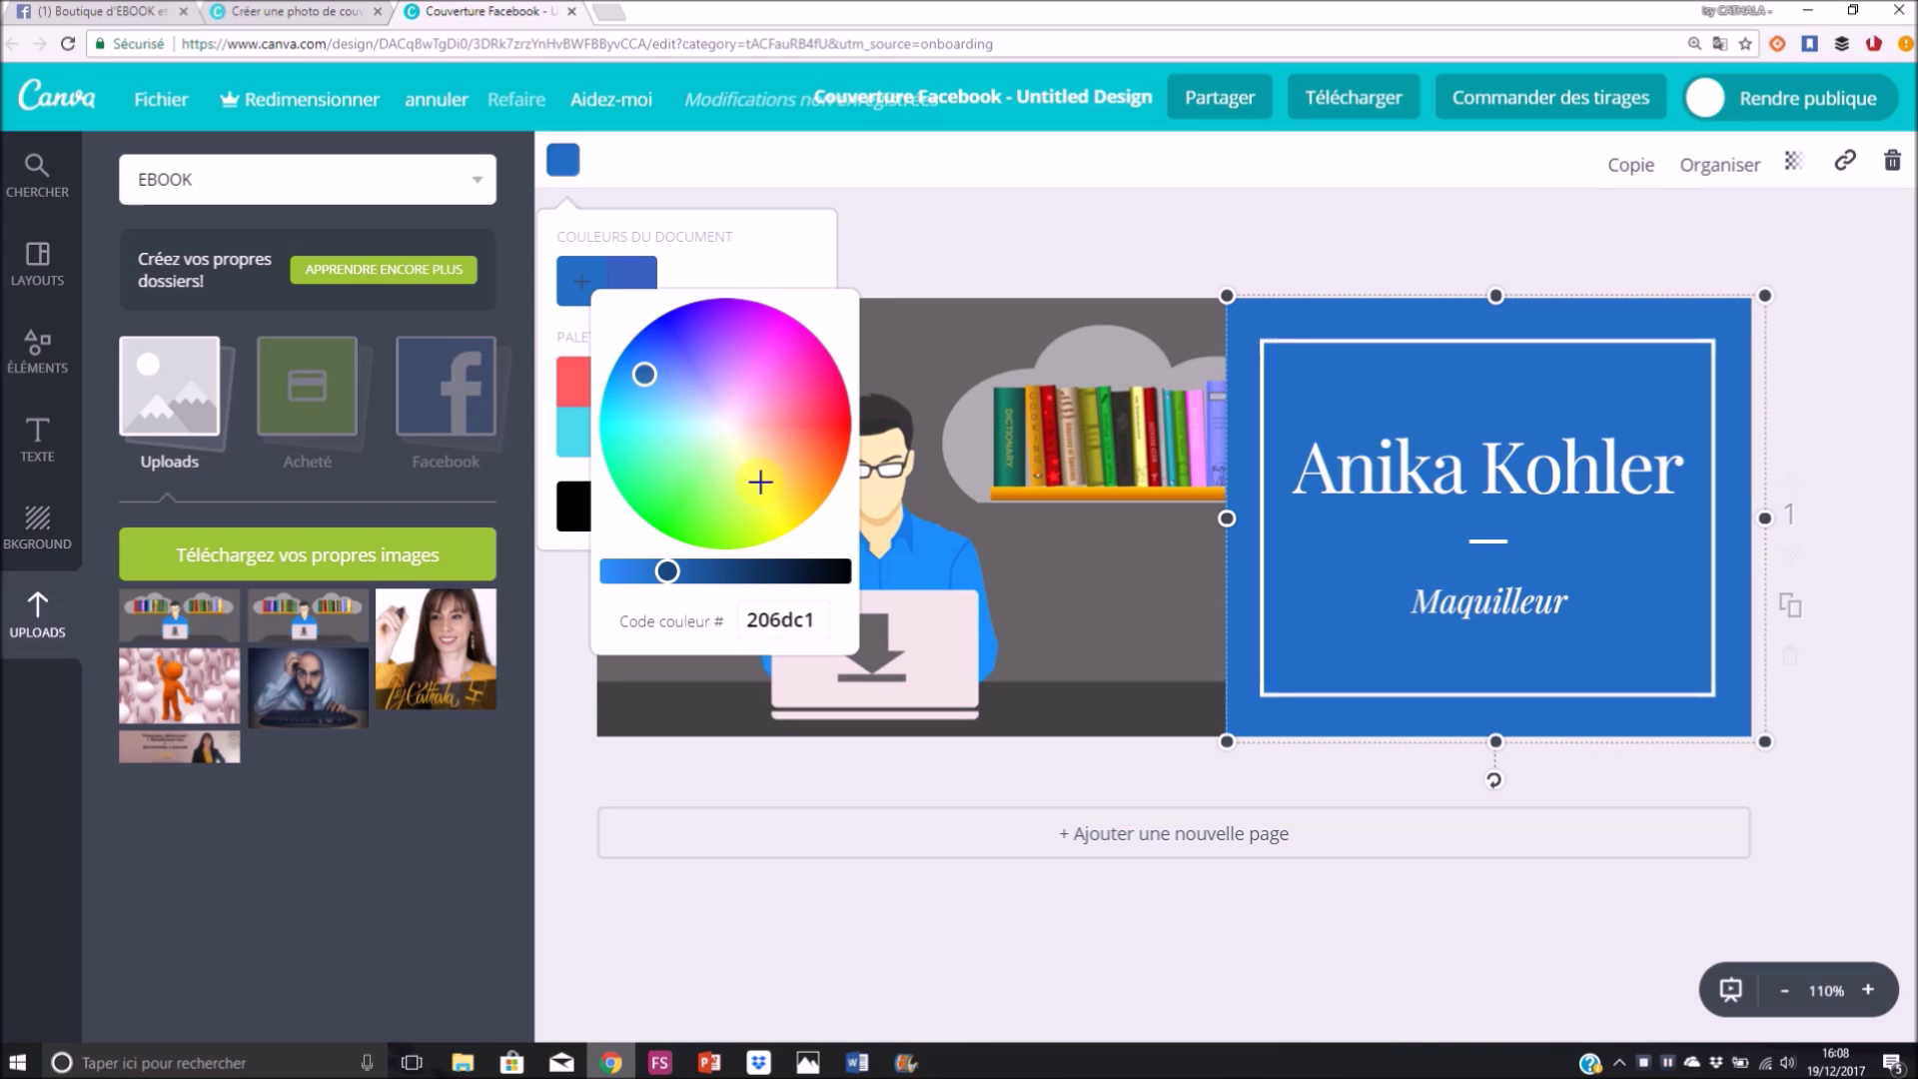
{"action": "left_click", "coordinate": [809, 559]}
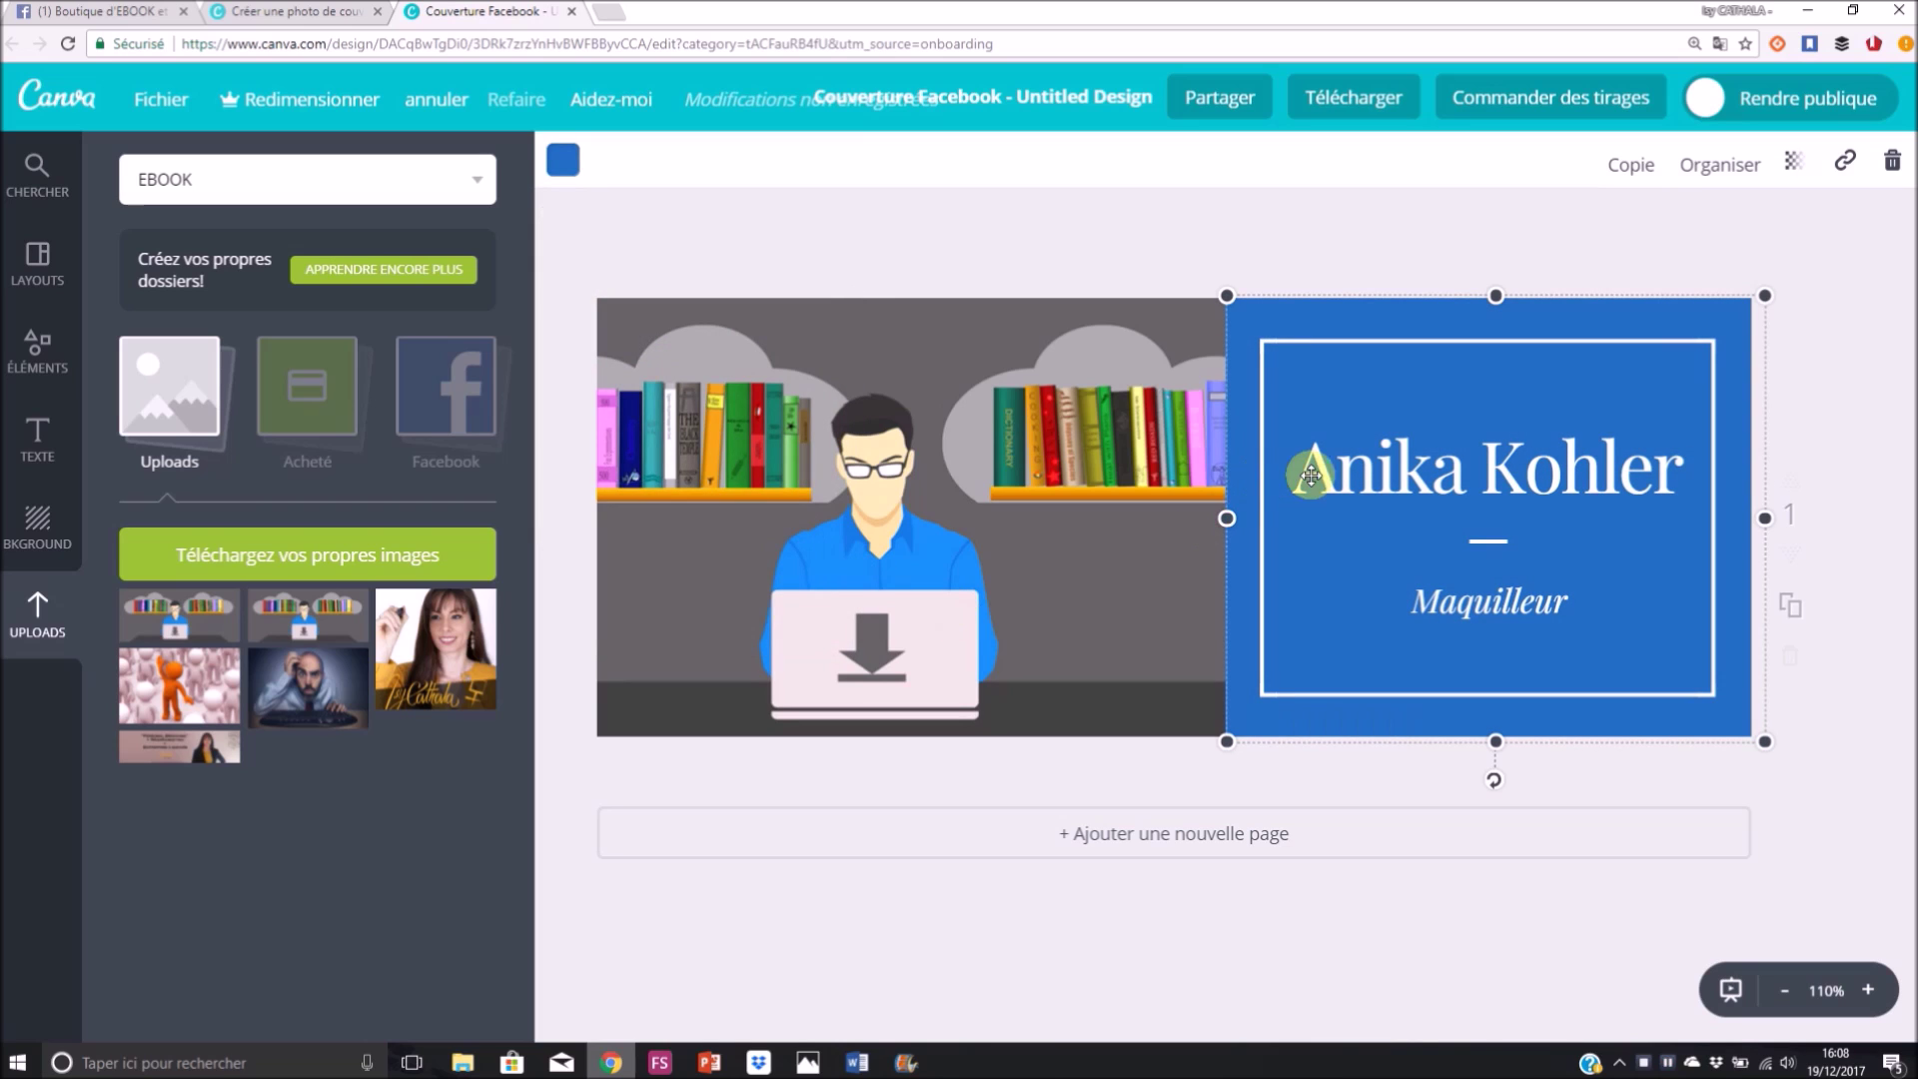
Replace the placeholder name in the blue panel's heading with "BOUTIQUE".
{"action": "double_click", "coordinate": [1316, 477]}
{"action": "mouse_move", "coordinate": [1316, 469]}
{"action": "left_mouse_down"}
{"action": "mouse_move", "coordinate": [1575, 450]}
{"action": "mouse_move", "coordinate": [1335, 450]}
{"action": "left_mouse_up"}
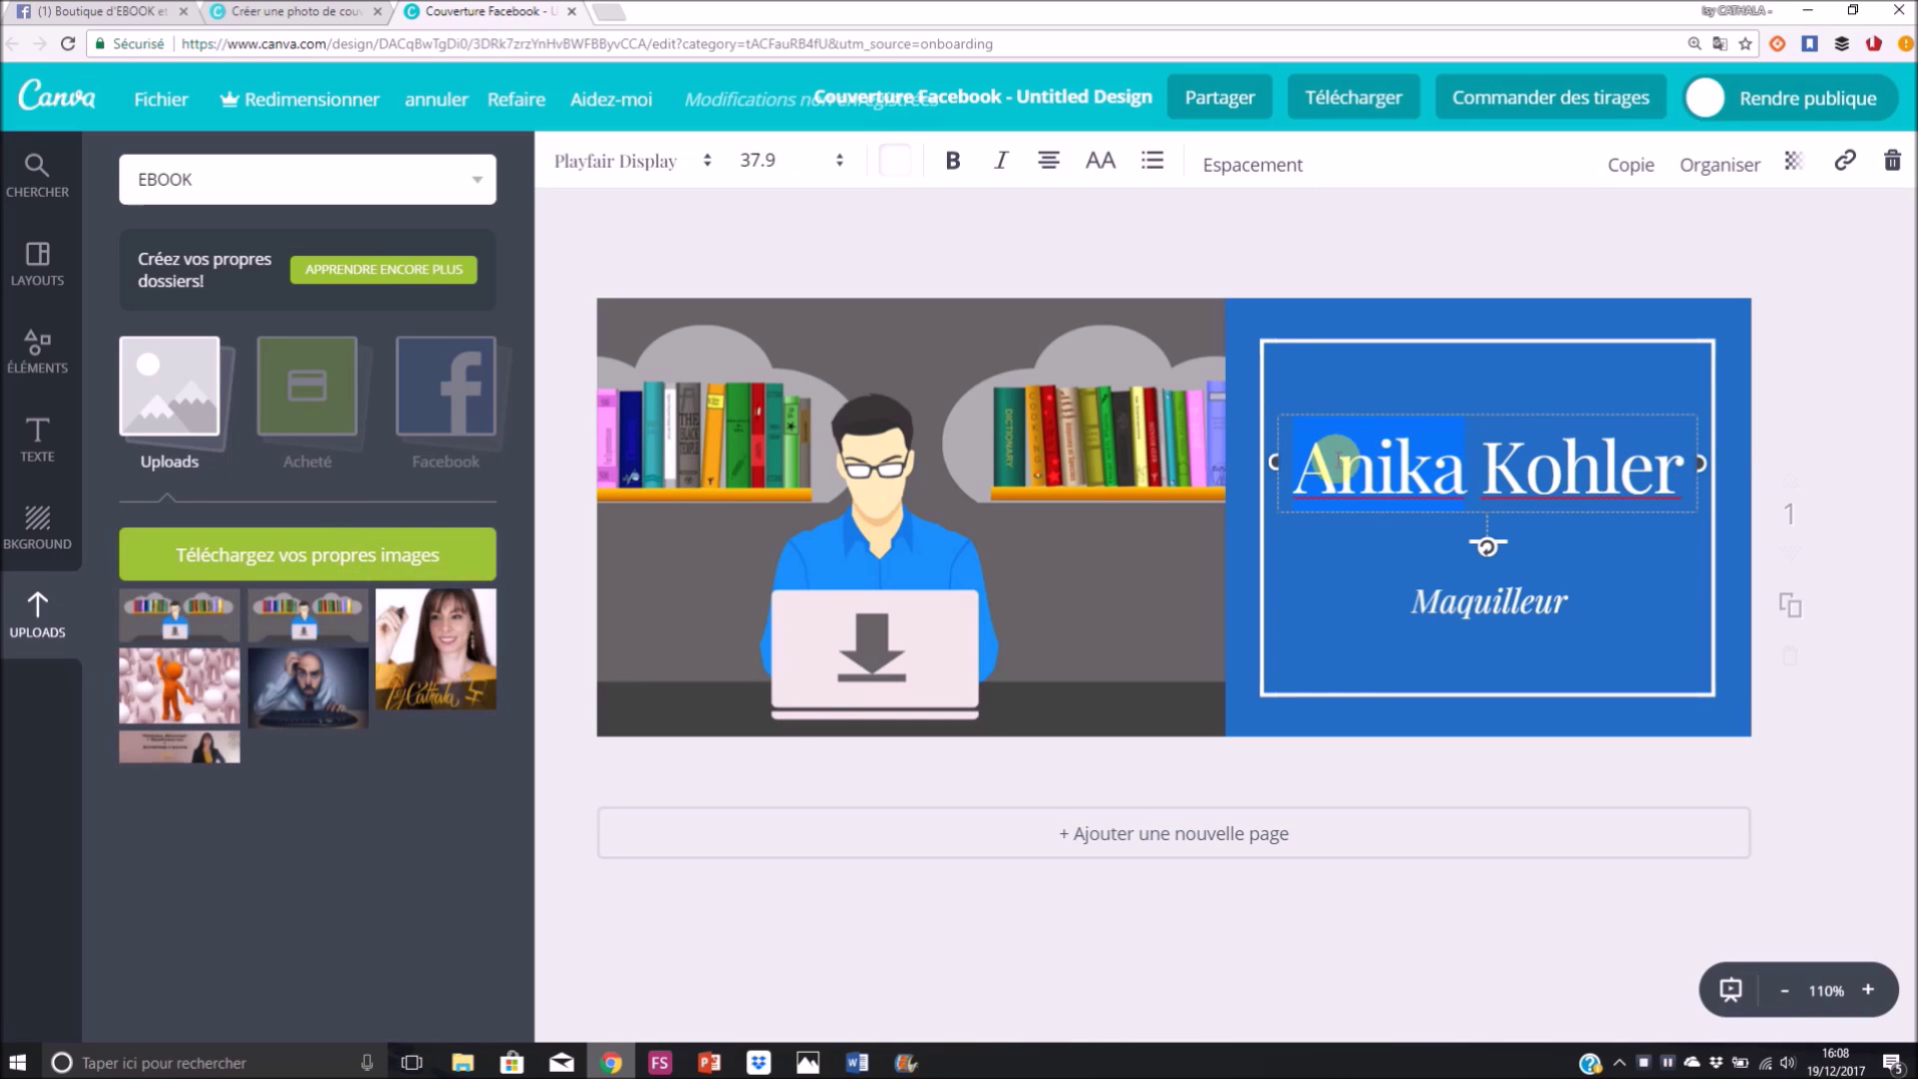
{"action": "type", "text": "BOO"}
{"action": "key", "text": "BackSpace"}
{"action": "type", "text": "UTIQUE"}
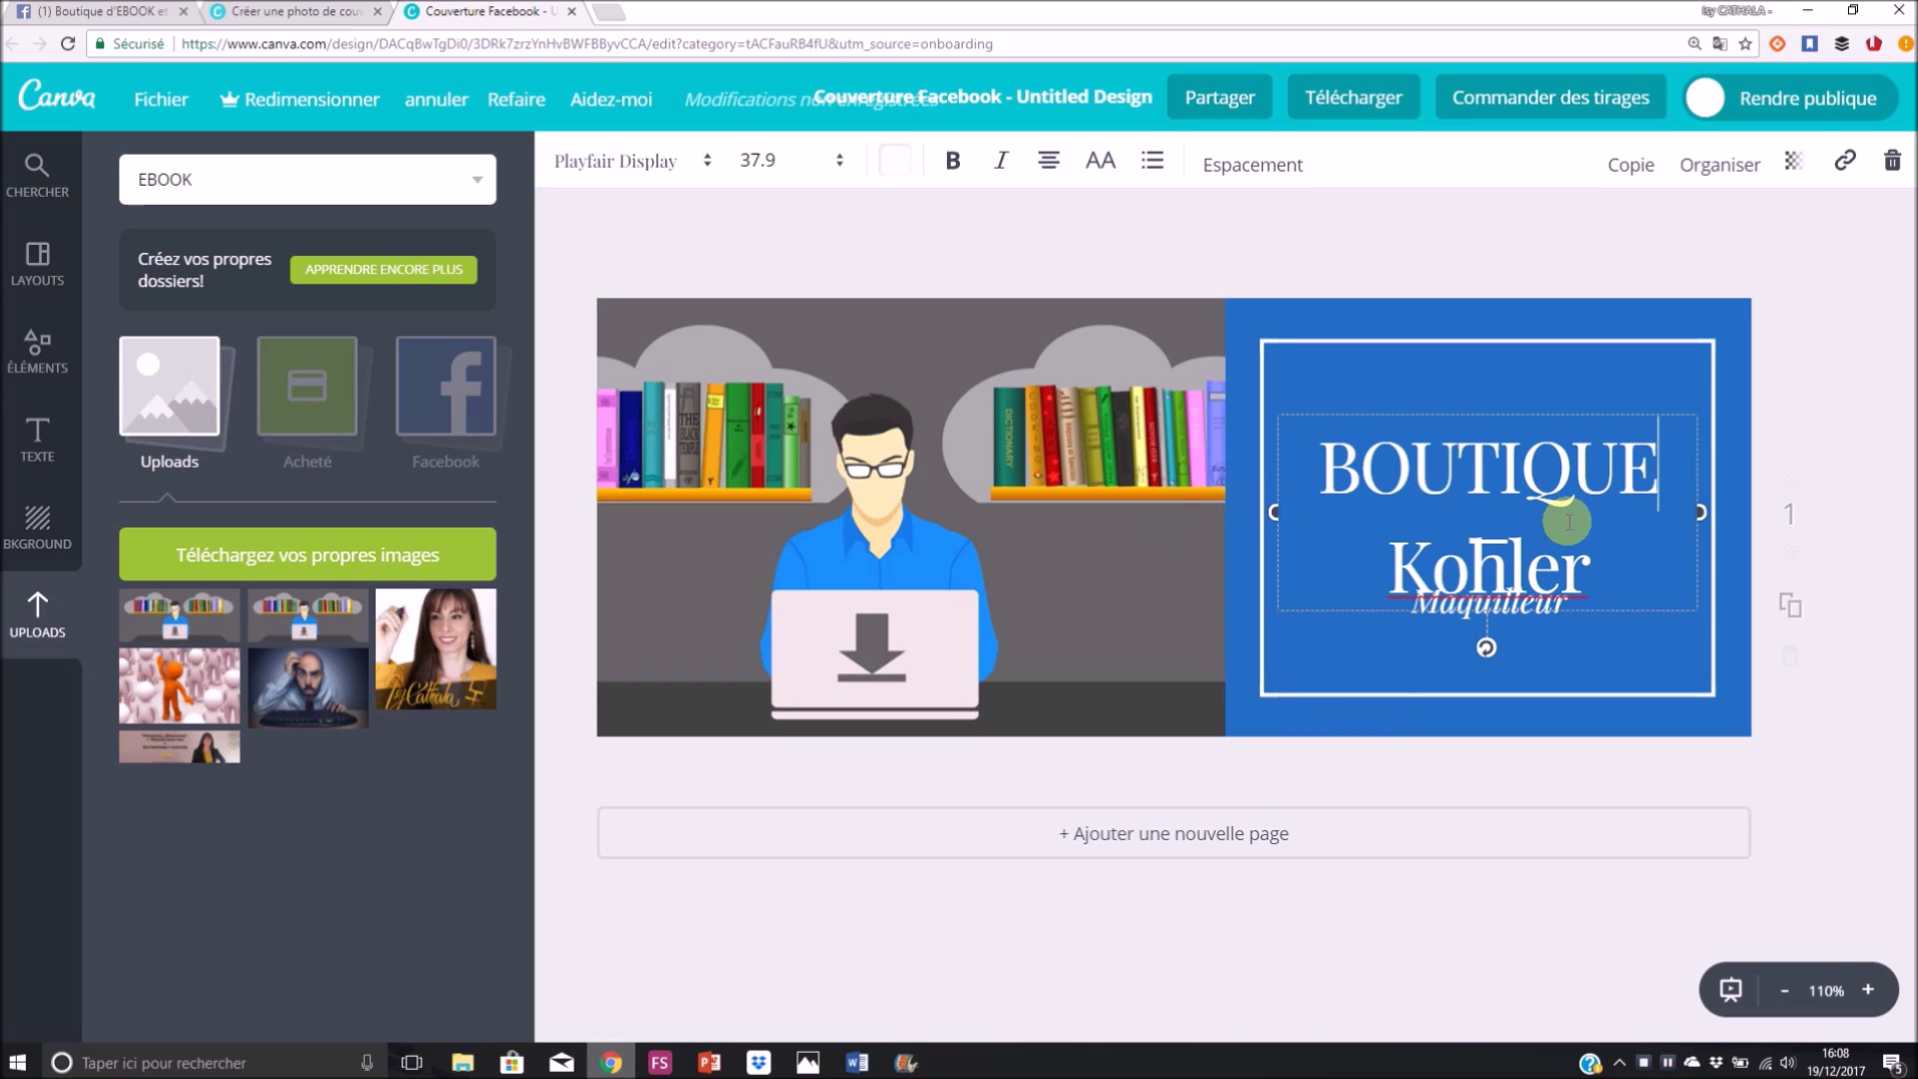
{"action": "key", "text": "BackSpace"}
{"action": "key", "text": "BackSpace"}
{"action": "key", "text": "BackSpace"}
{"action": "key", "text": "BackSpace"}
{"action": "key", "text": "BackSpace"}
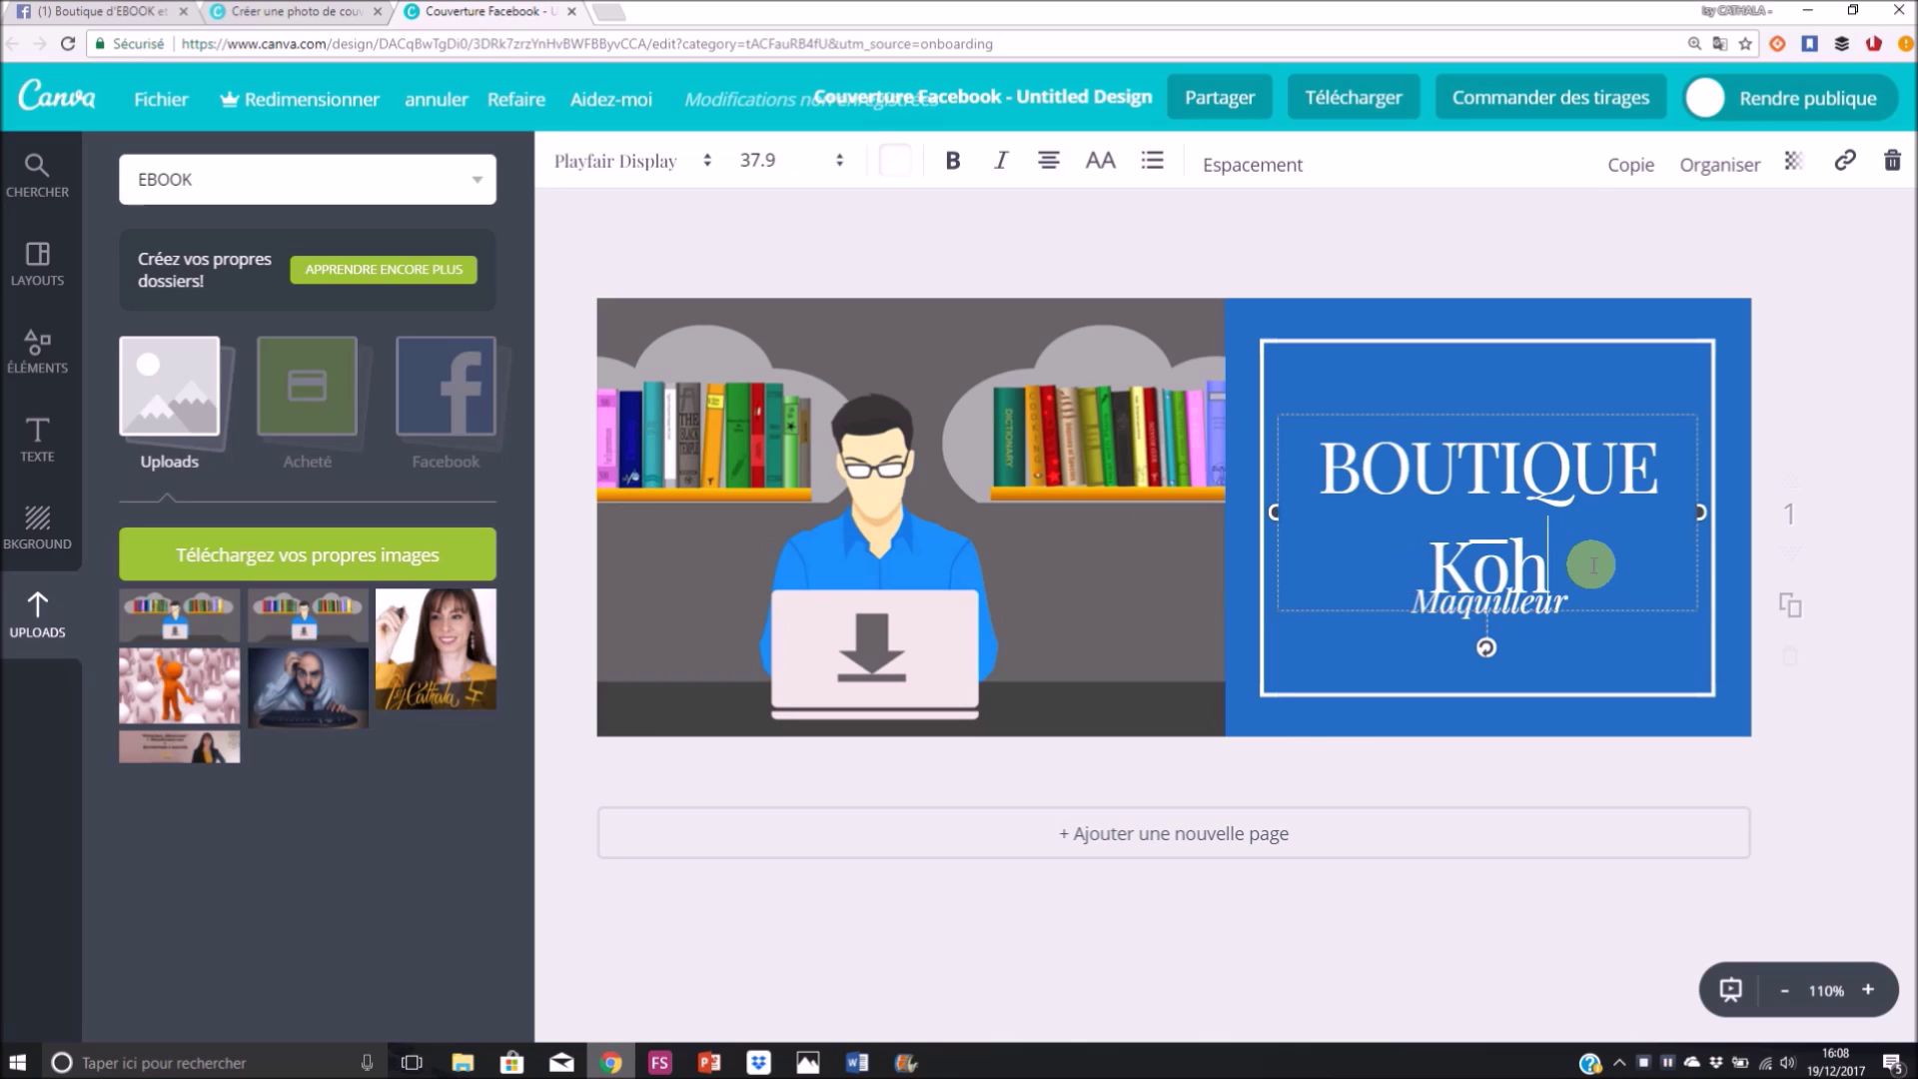
{"action": "key", "text": "BackSpace"}
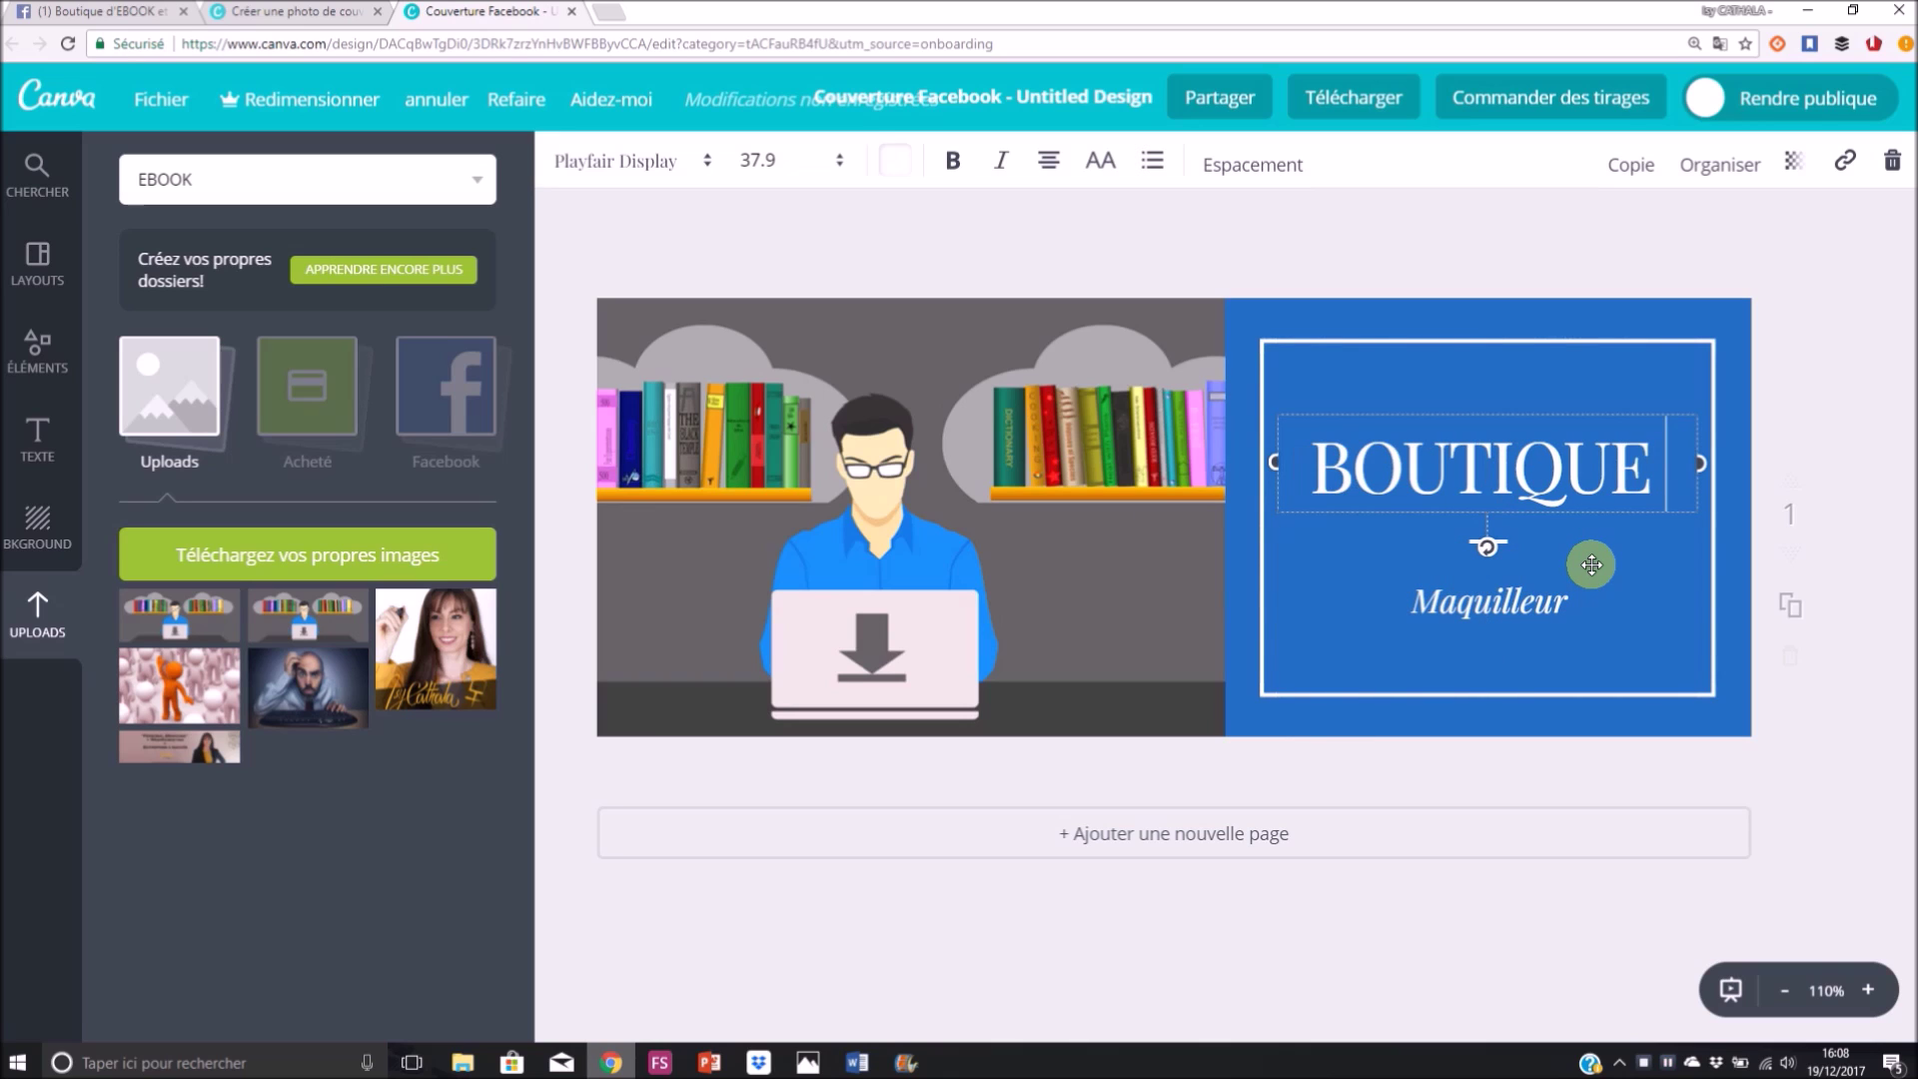
Replace the "Maquilleur" subtitle below the heading with "EBOOK et PDF".
{"action": "left_click", "coordinate": [1459, 620]}
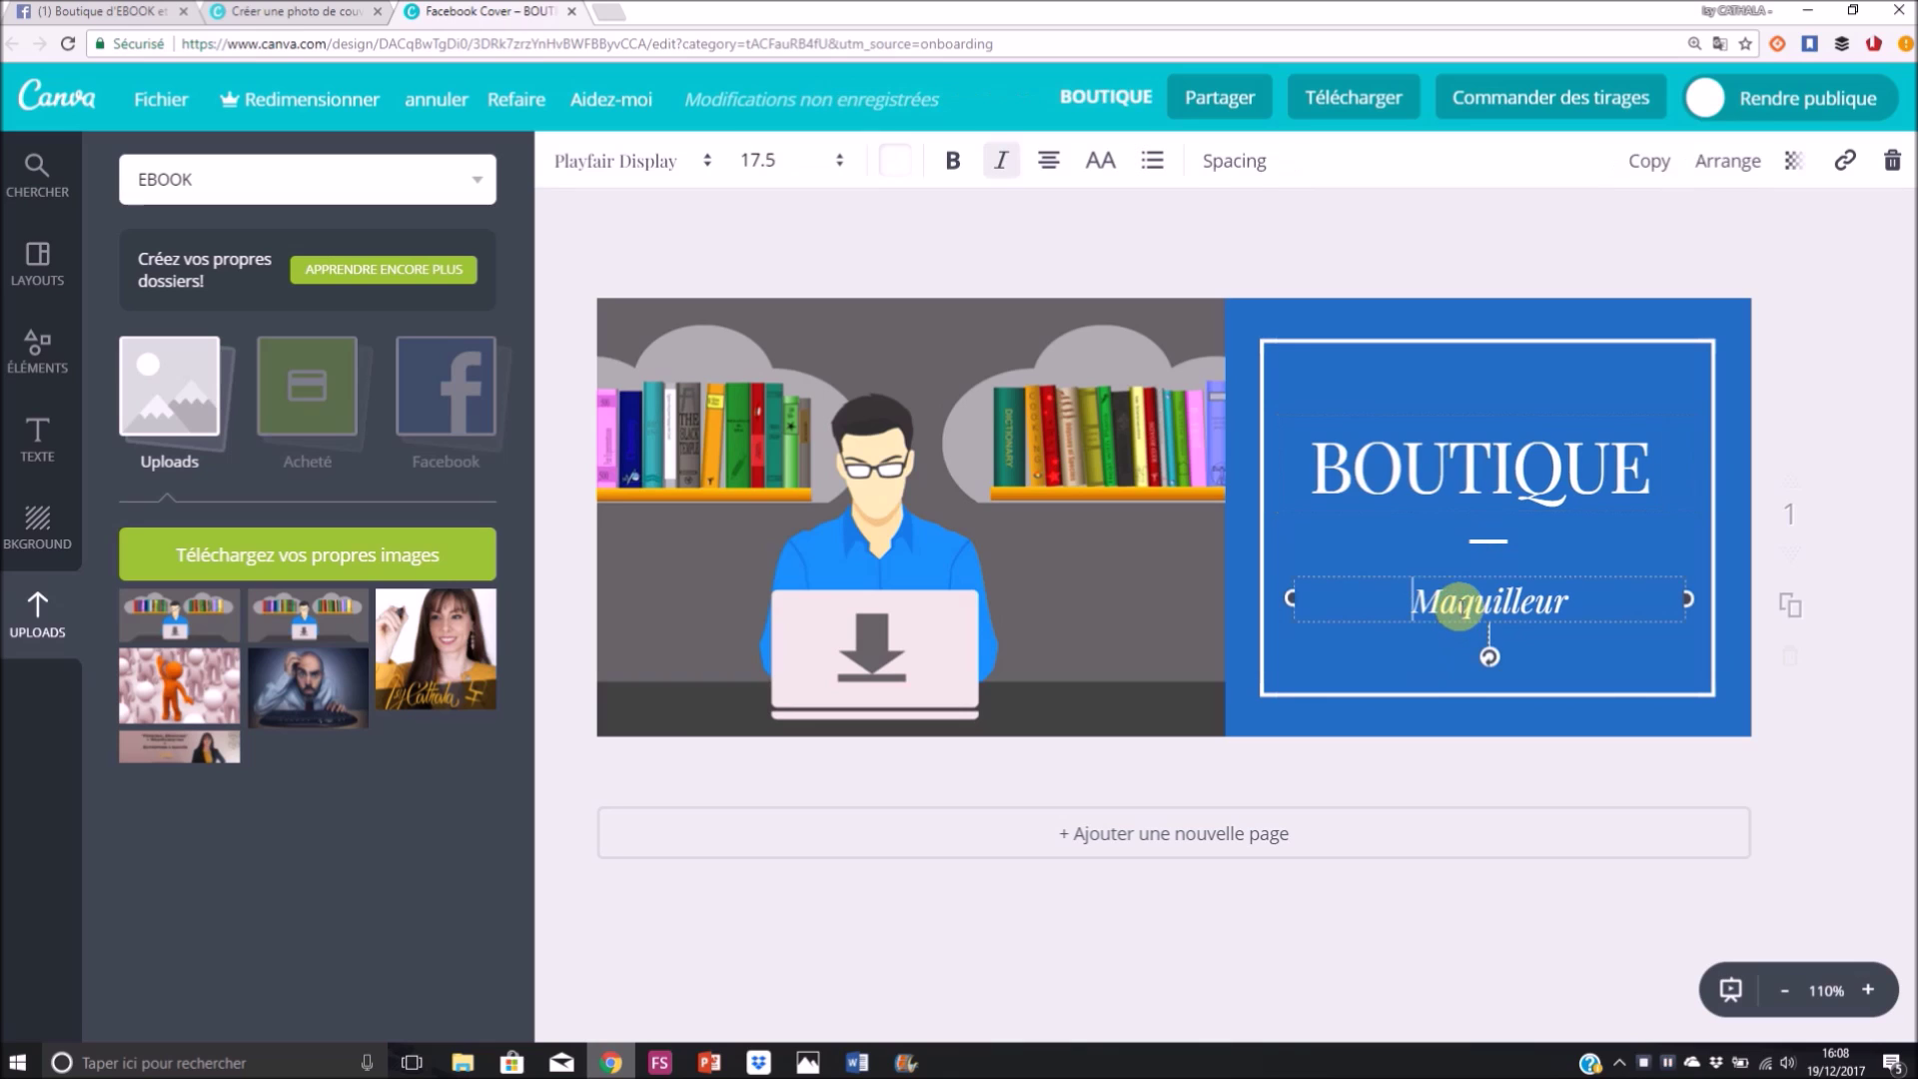
{"action": "left_click_drag", "start_coordinate": [1414, 601], "coordinate": [1580, 590]}
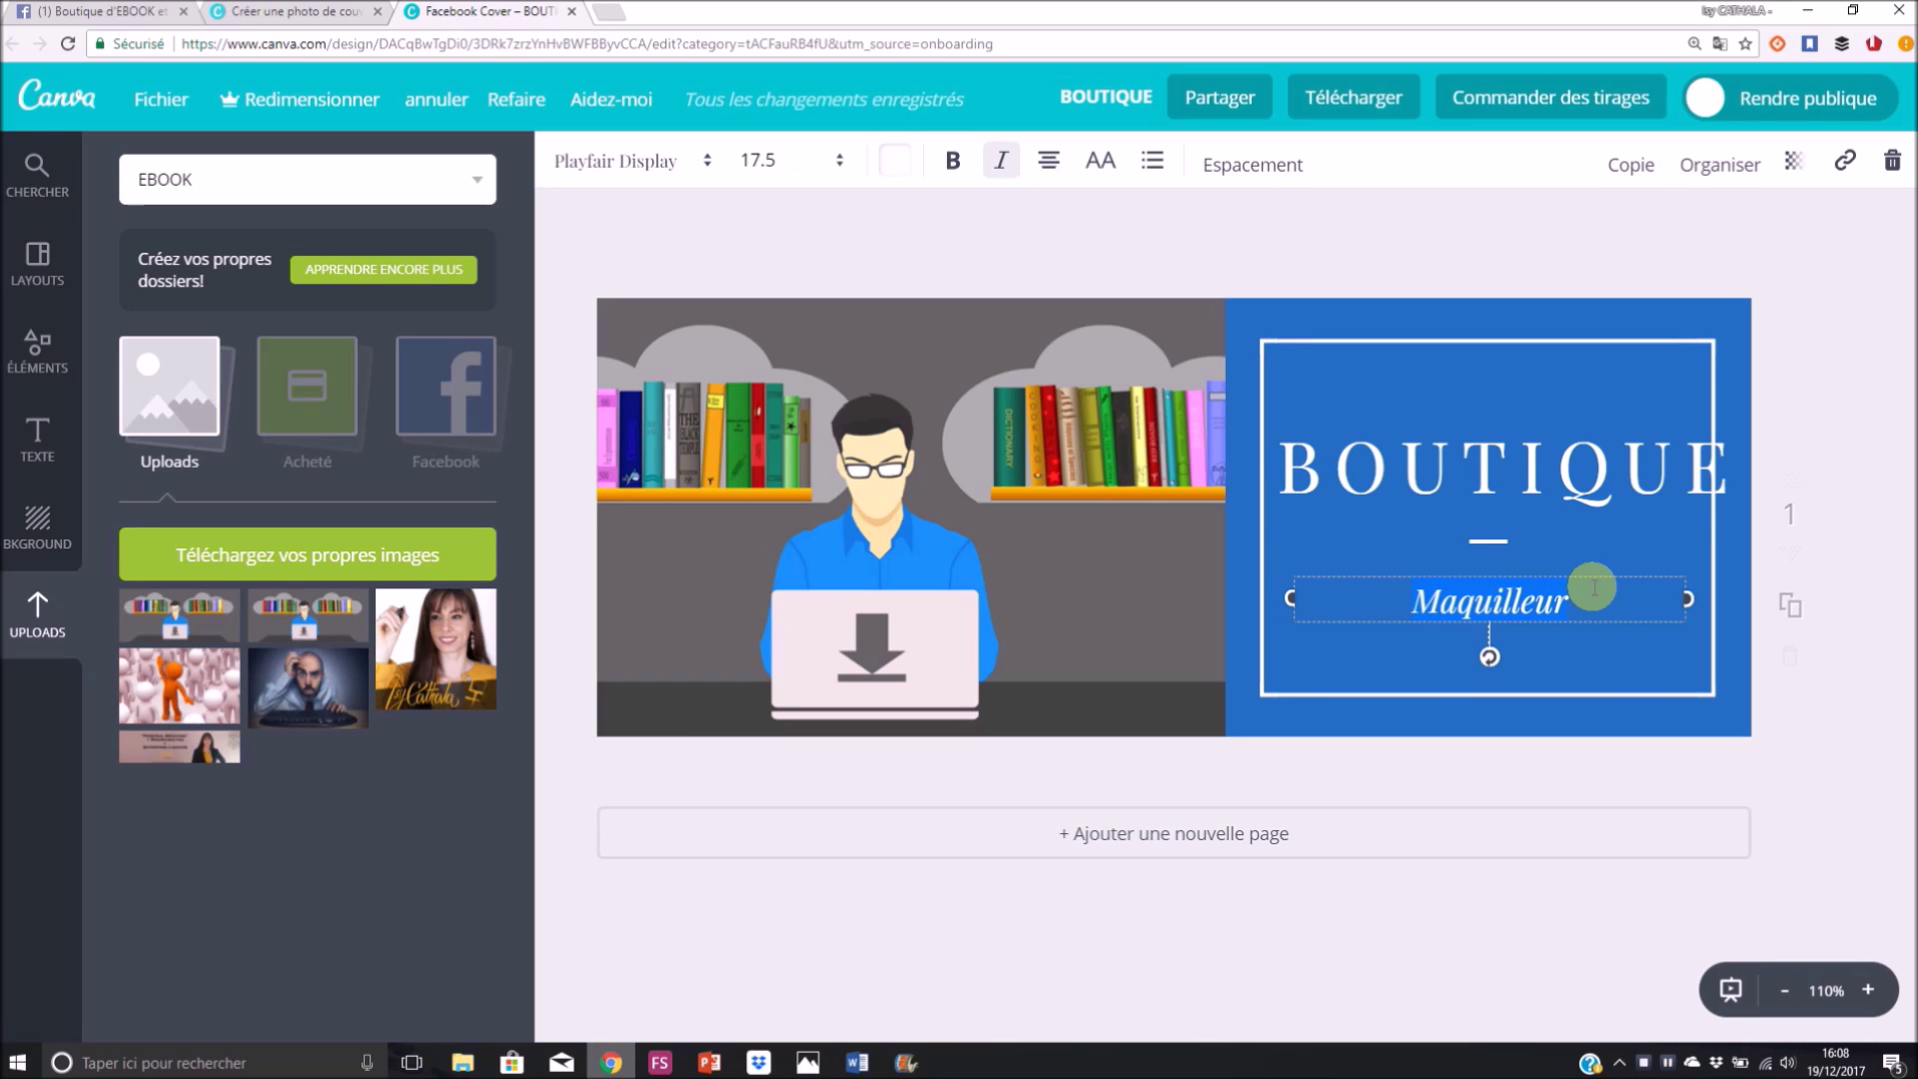
{"action": "type", "text": "EBOOK"}
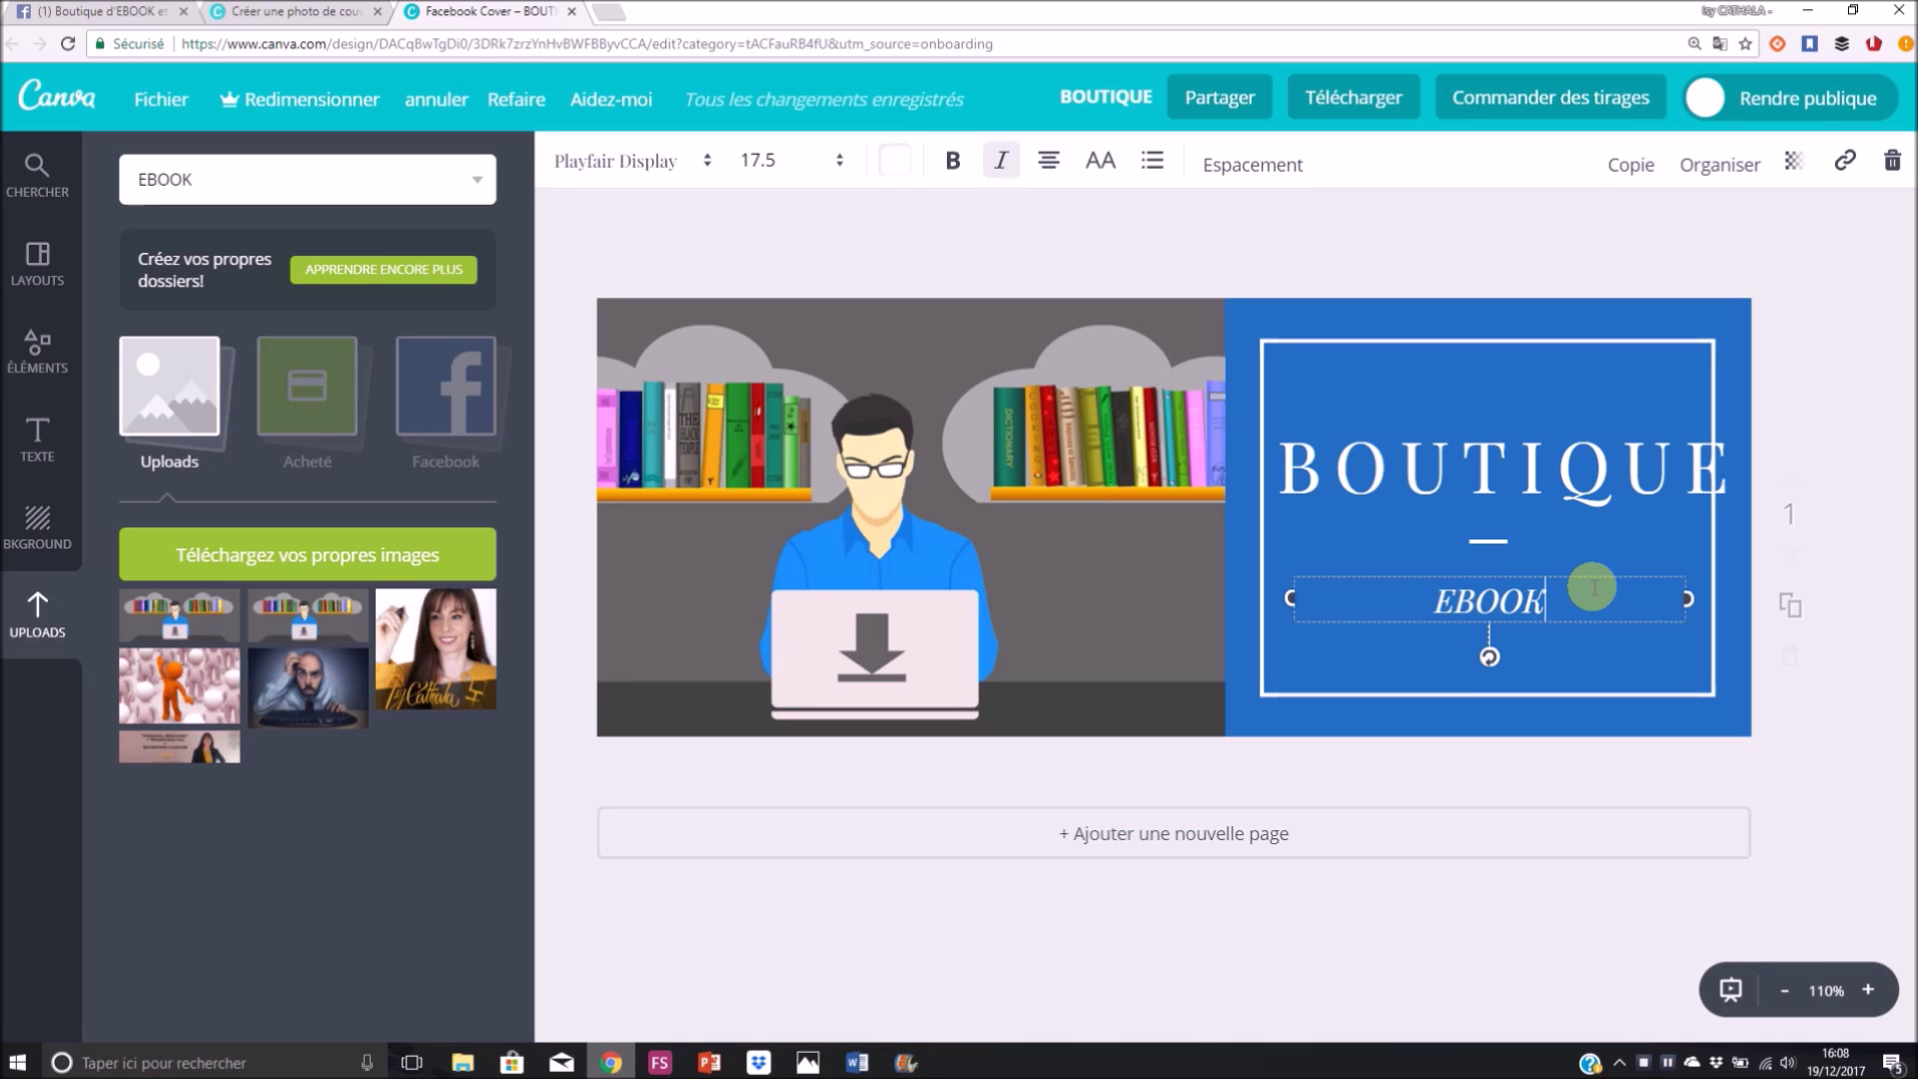
{"action": "type", "text": " et "}
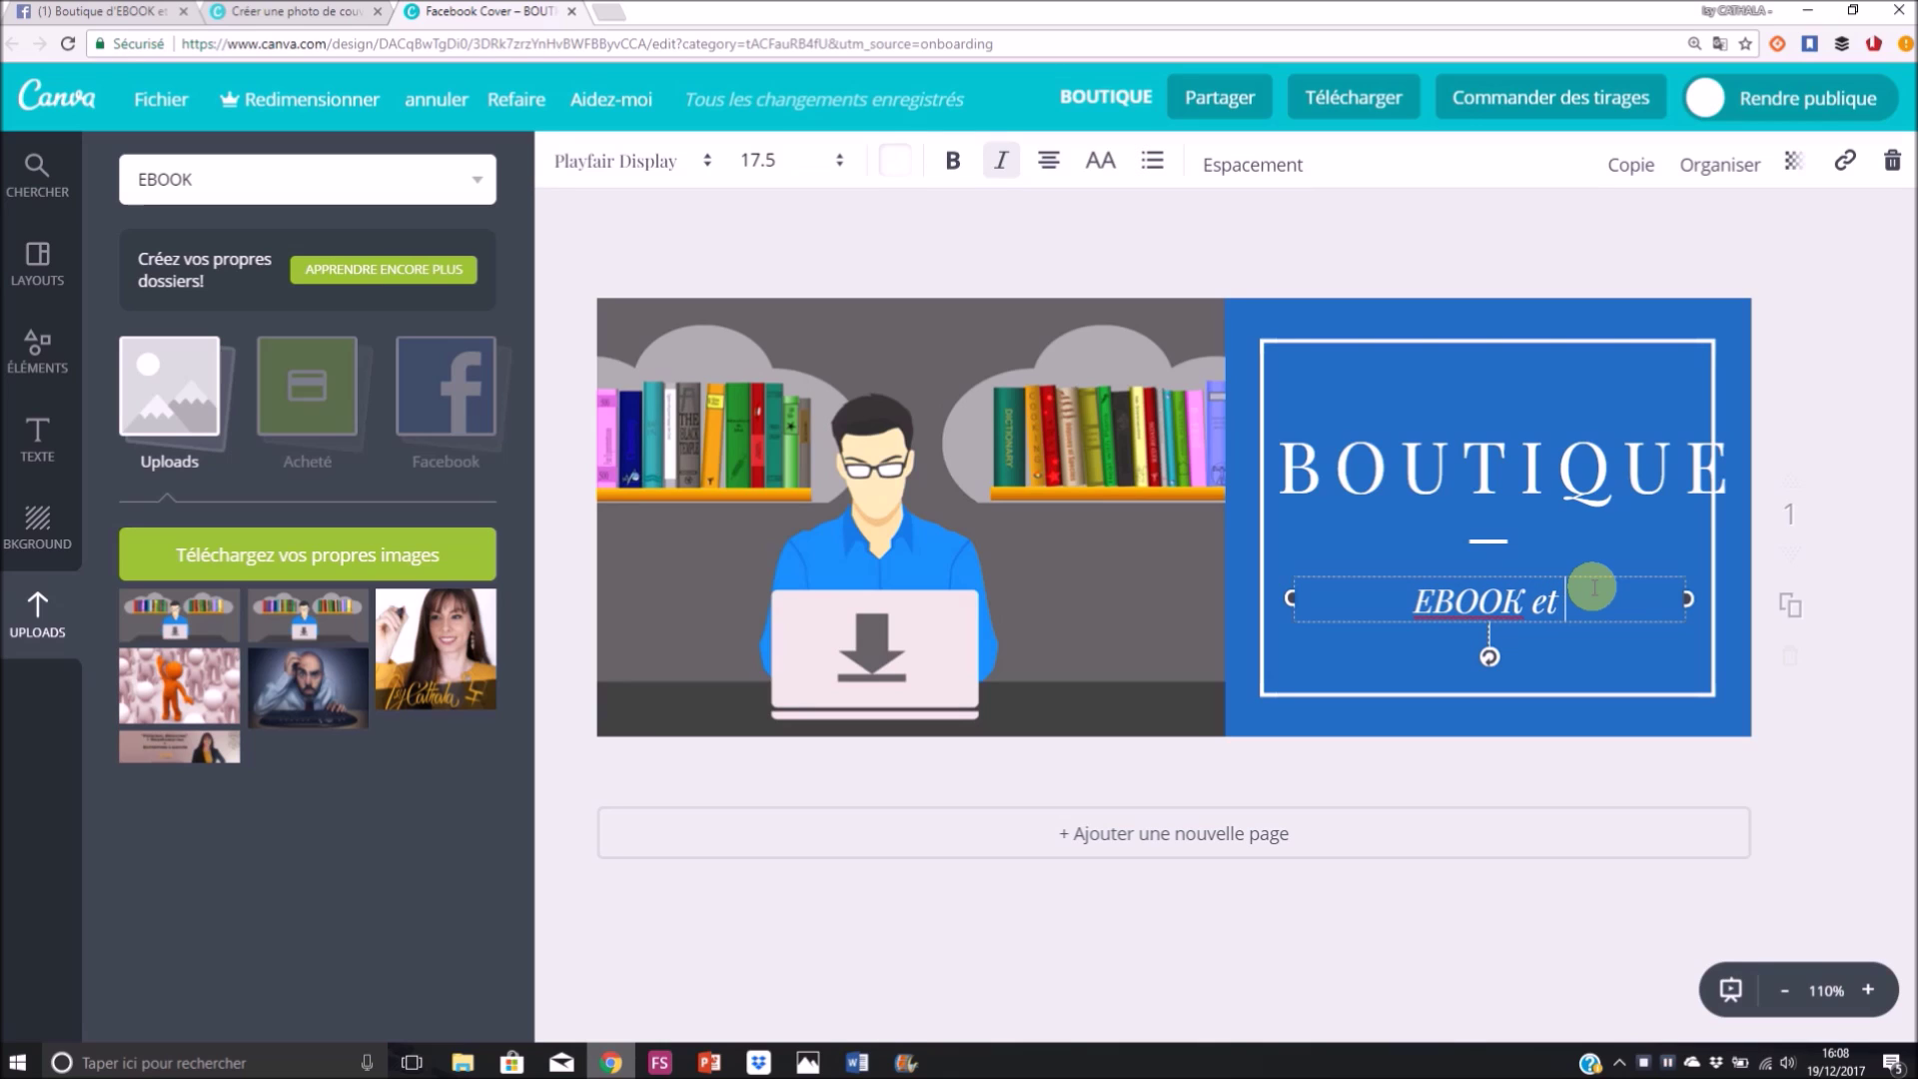
{"action": "type", "text": "PD"}
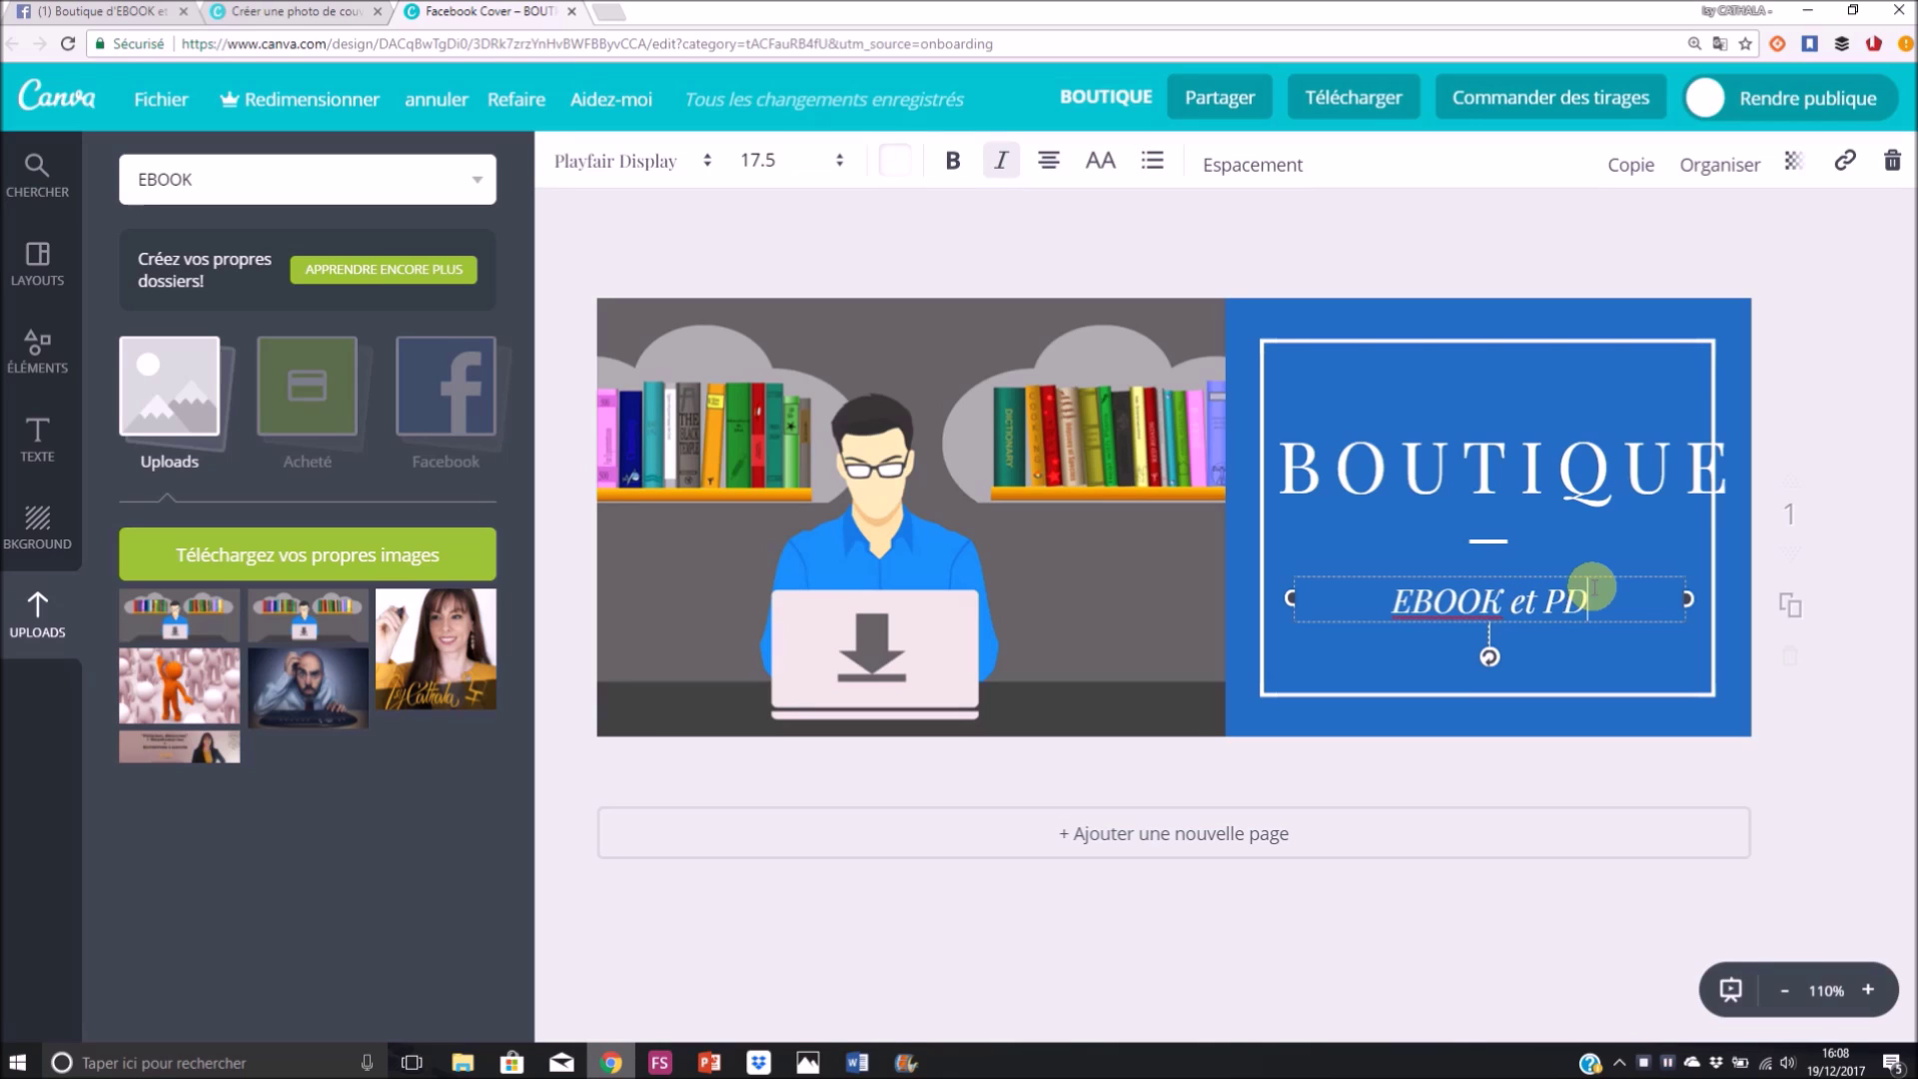
{"action": "type", "text": "F"}
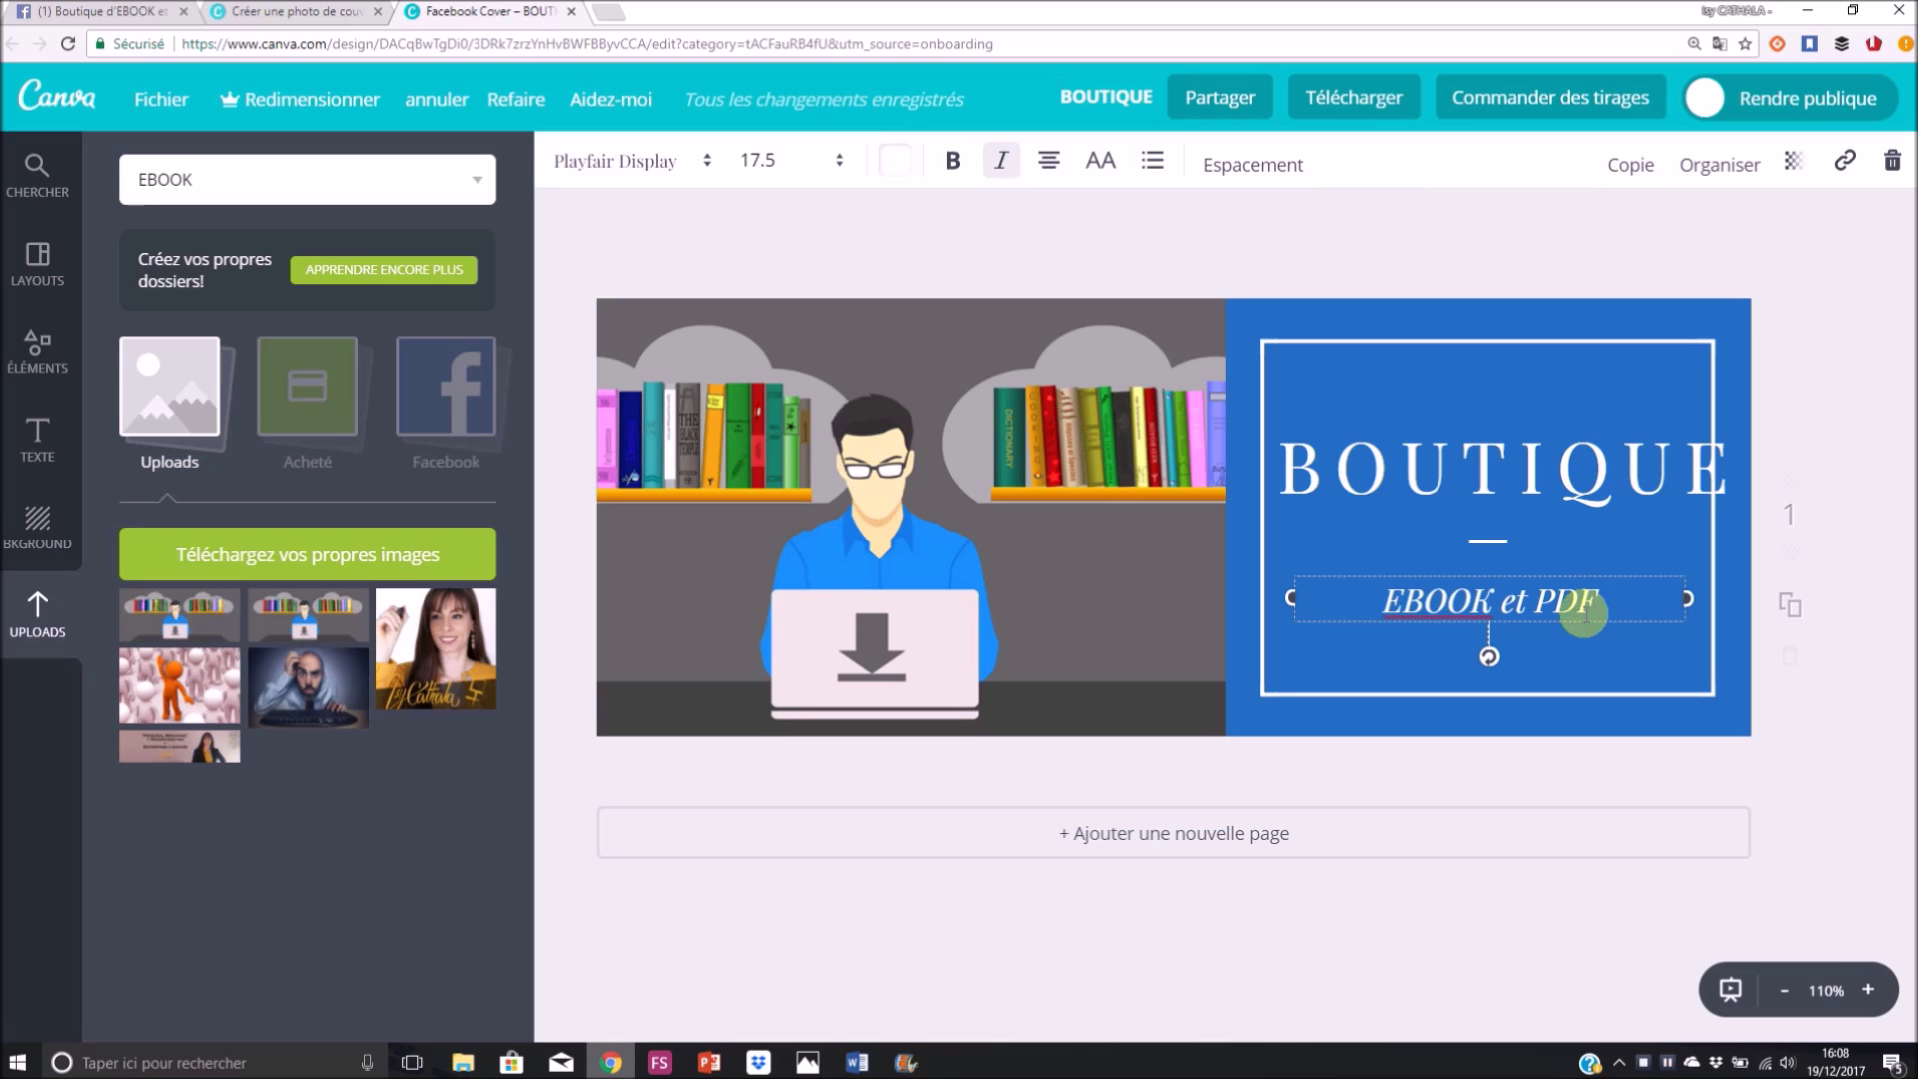
Set the letter spacing of the whole BOUTIQUE heading to -90 so it fits on one line.
{"action": "left_click", "coordinate": [1571, 399]}
{"action": "left_click", "coordinate": [1571, 459]}
{"action": "left_click", "coordinate": [1576, 460]}
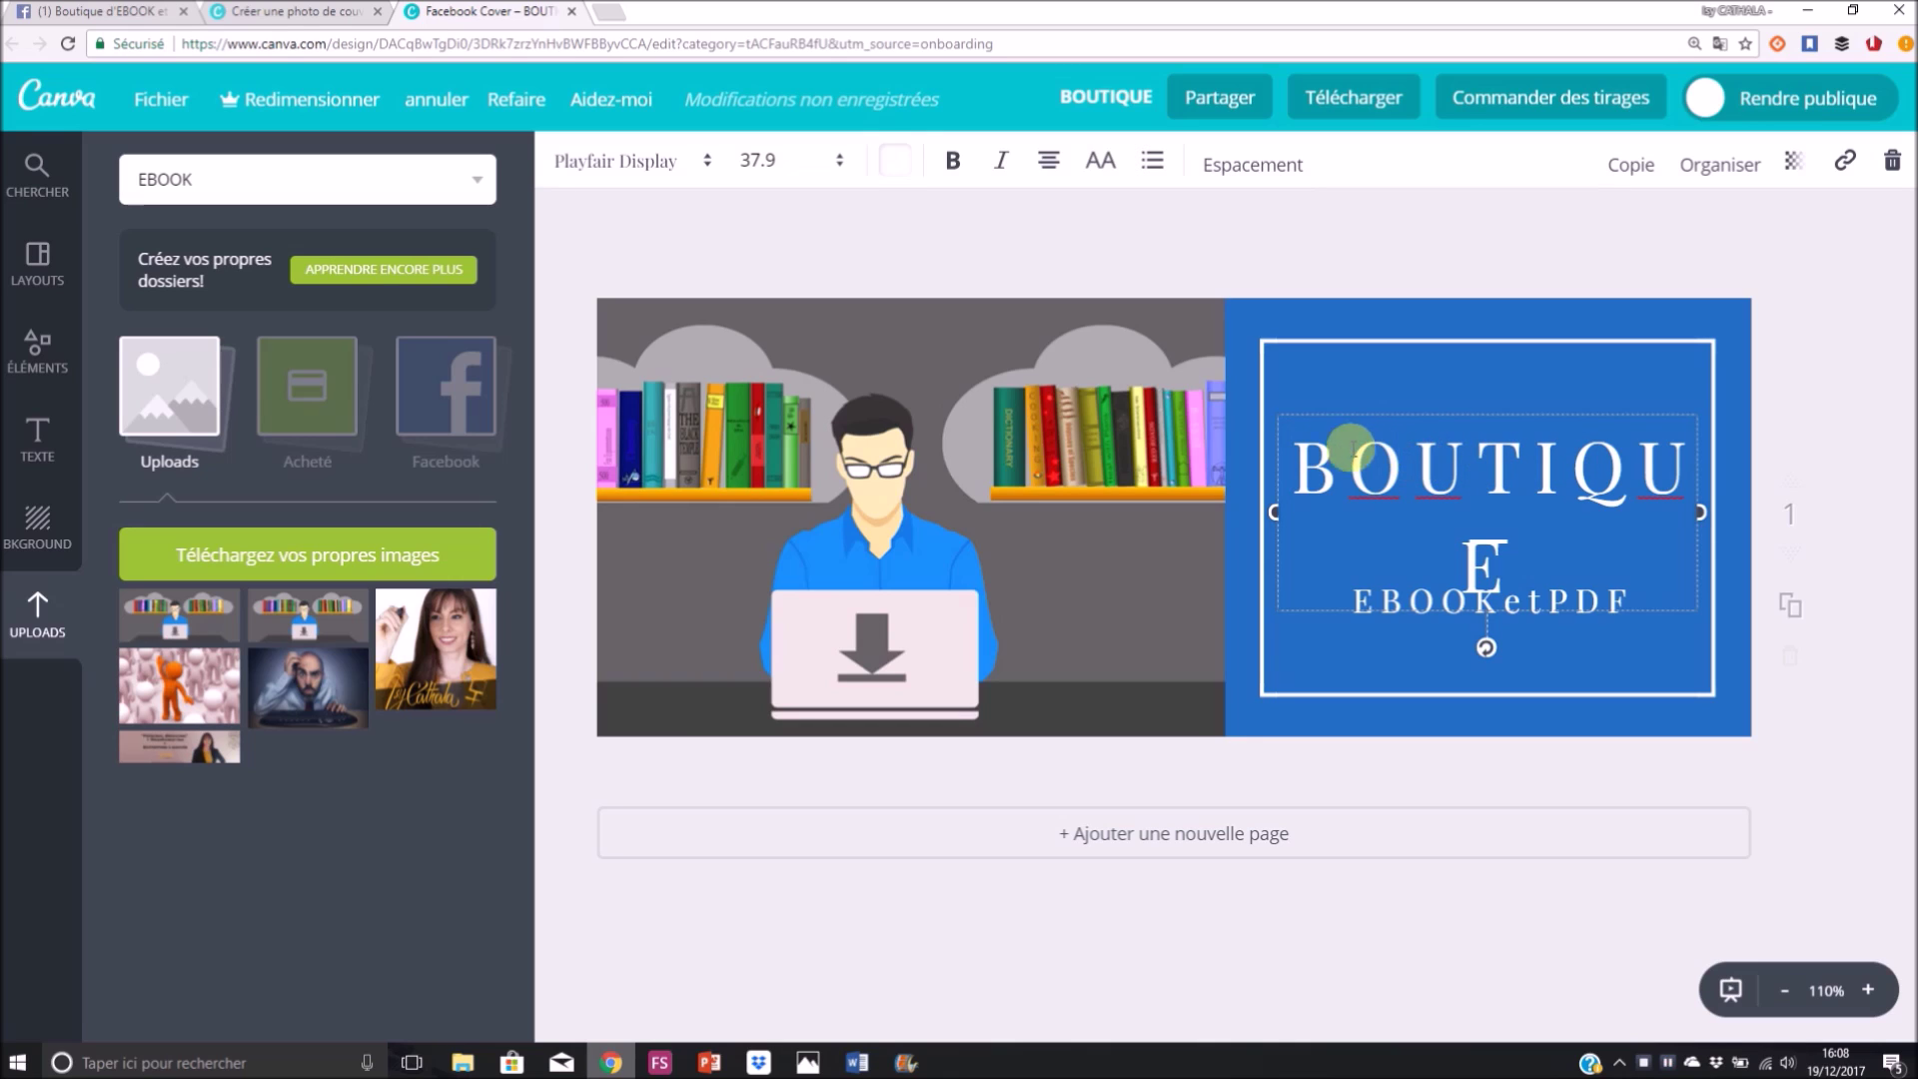
{"action": "left_click_drag", "start_coordinate": [1328, 445], "coordinate": [1501, 521]}
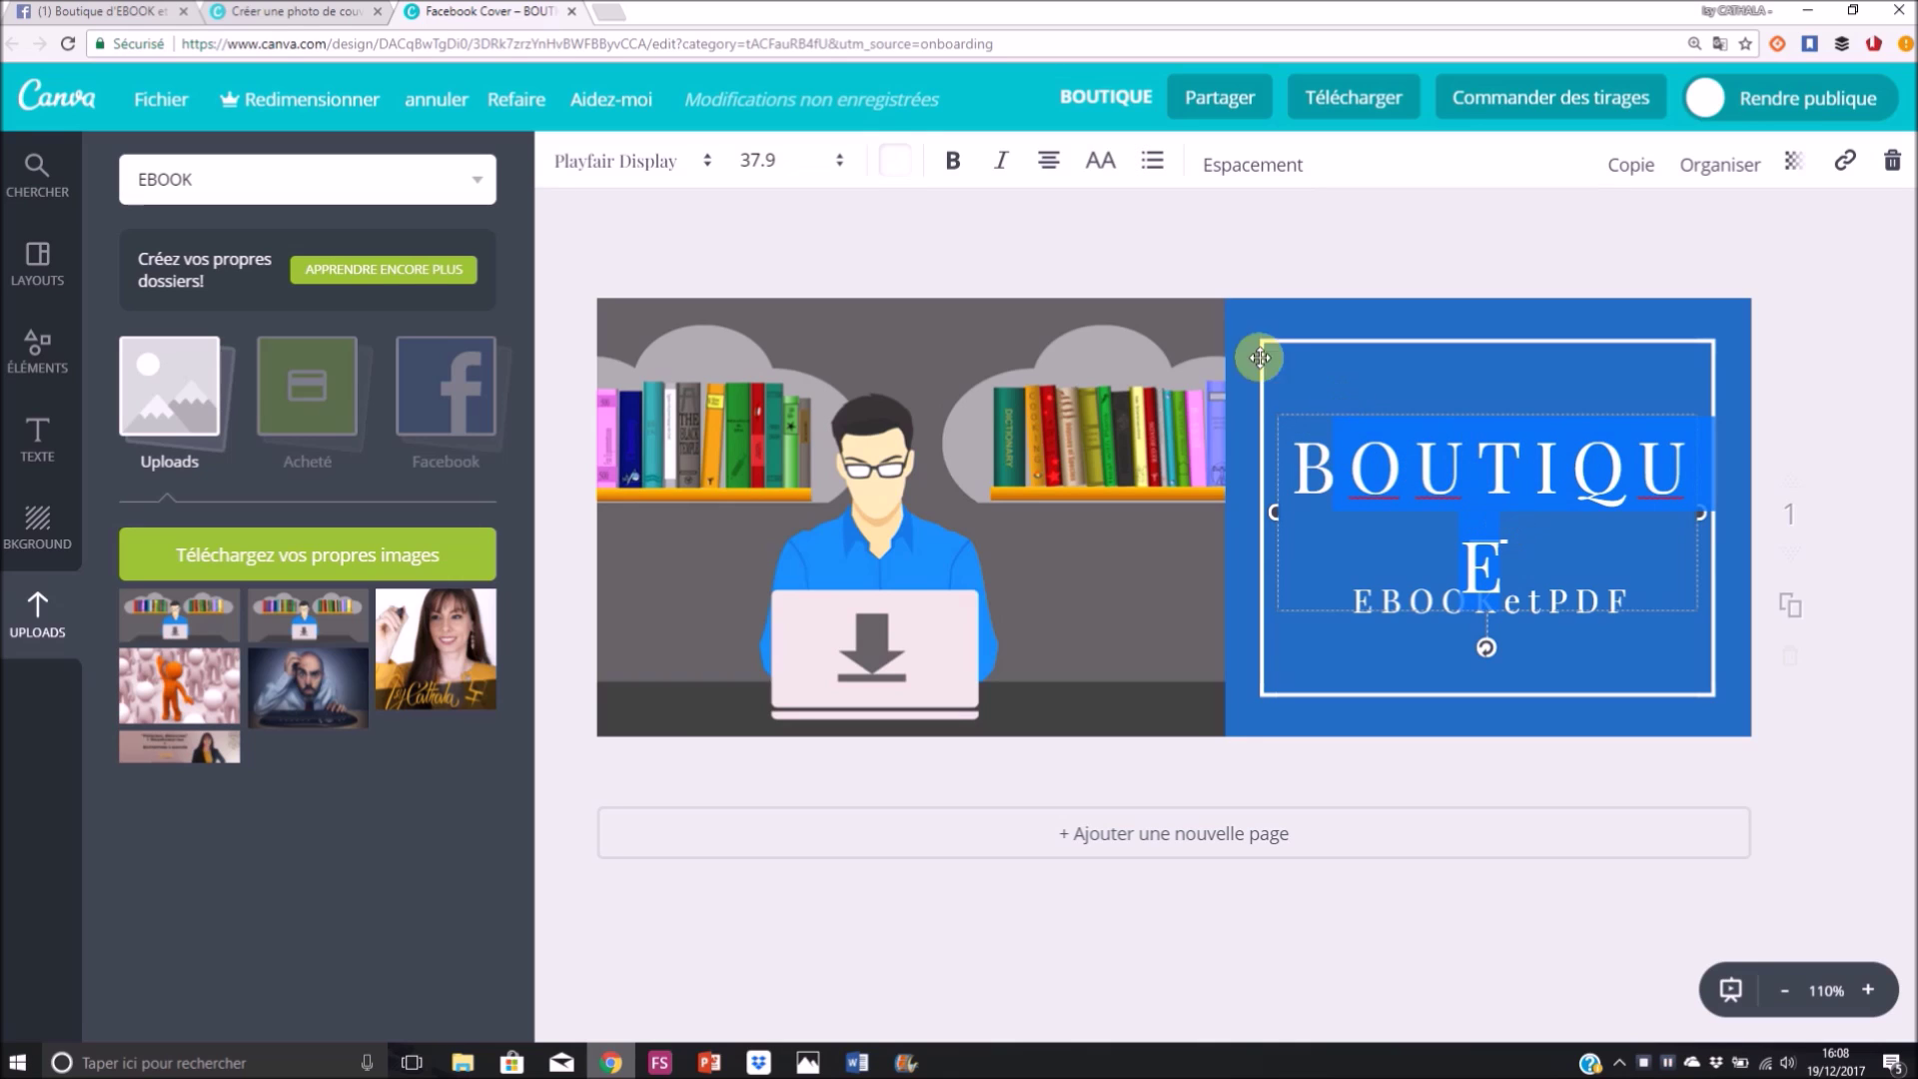
{"action": "left_click", "coordinate": [1300, 480]}
{"action": "left_click_drag", "start_coordinate": [1340, 483], "coordinate": [1489, 565]}
{"action": "left_click", "coordinate": [1277, 168]}
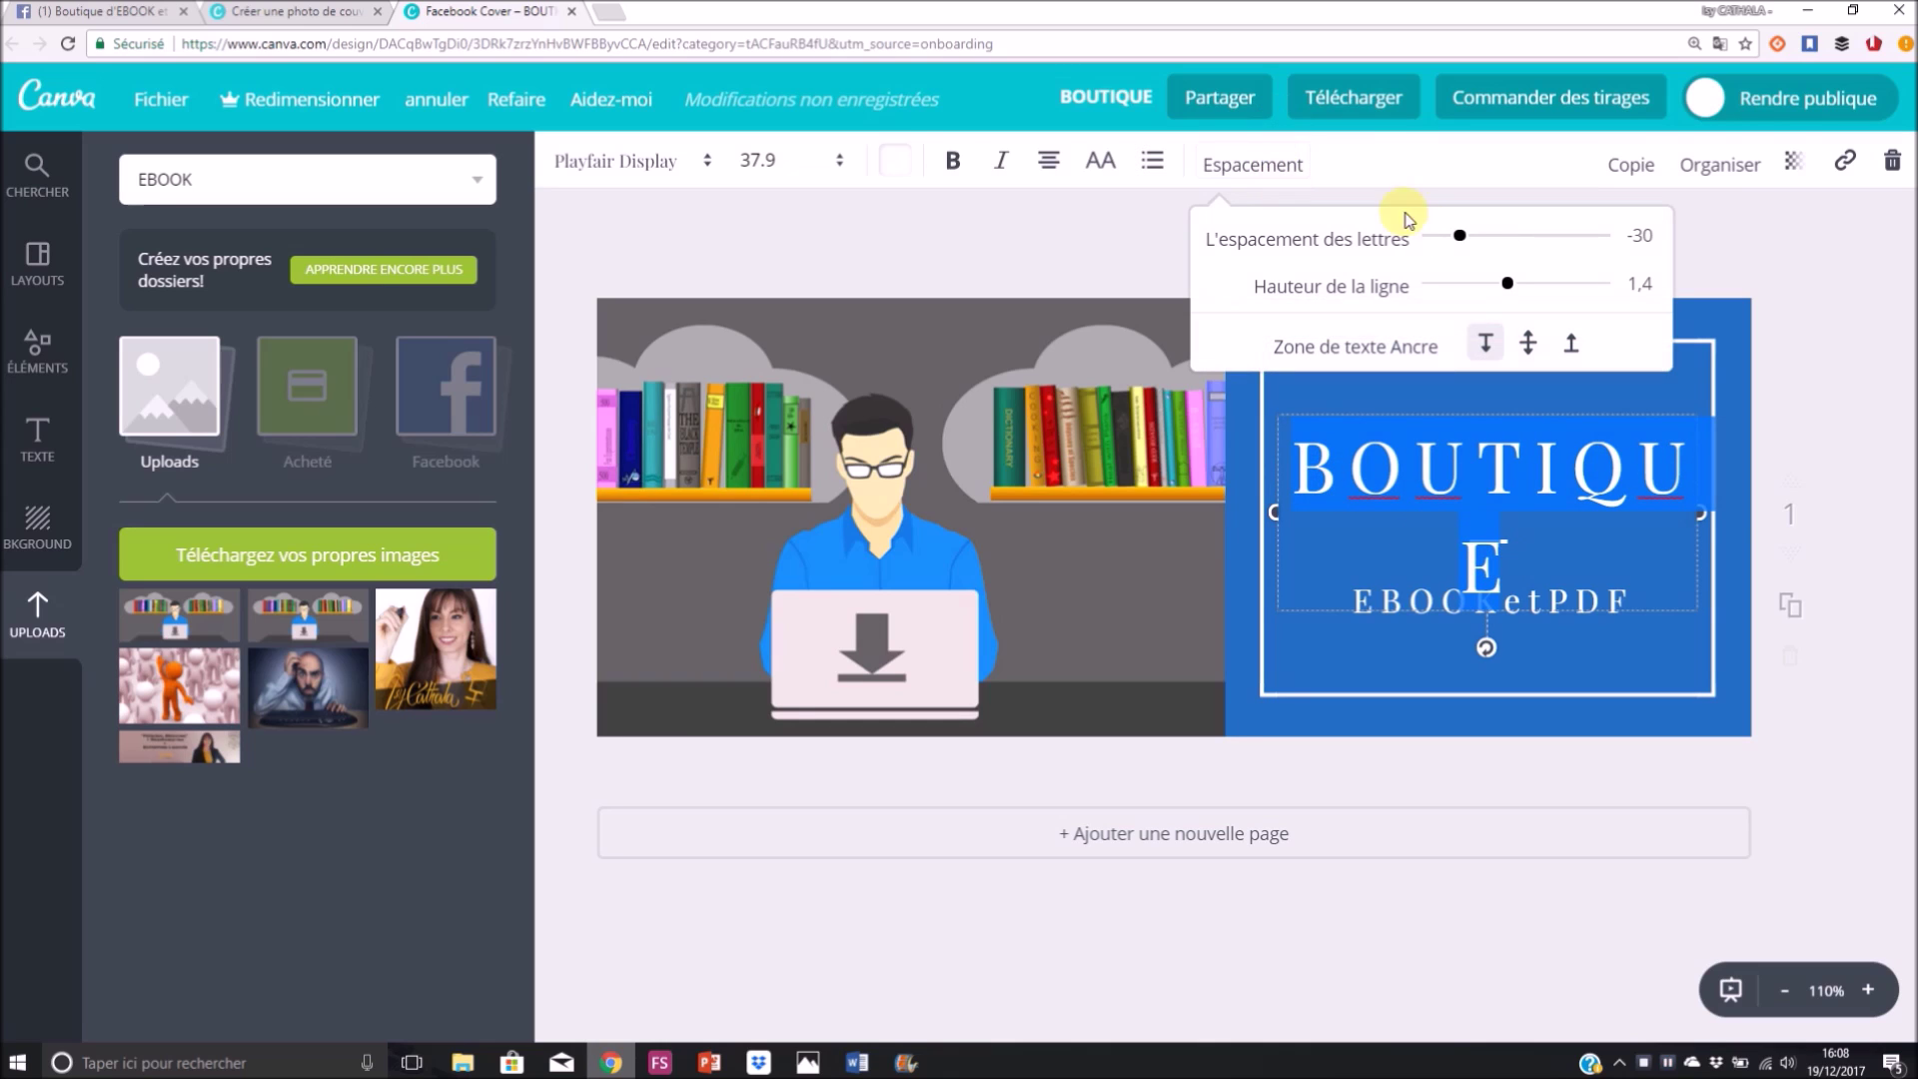
{"action": "left_click_drag", "start_coordinate": [1458, 243], "coordinate": [1451, 246]}
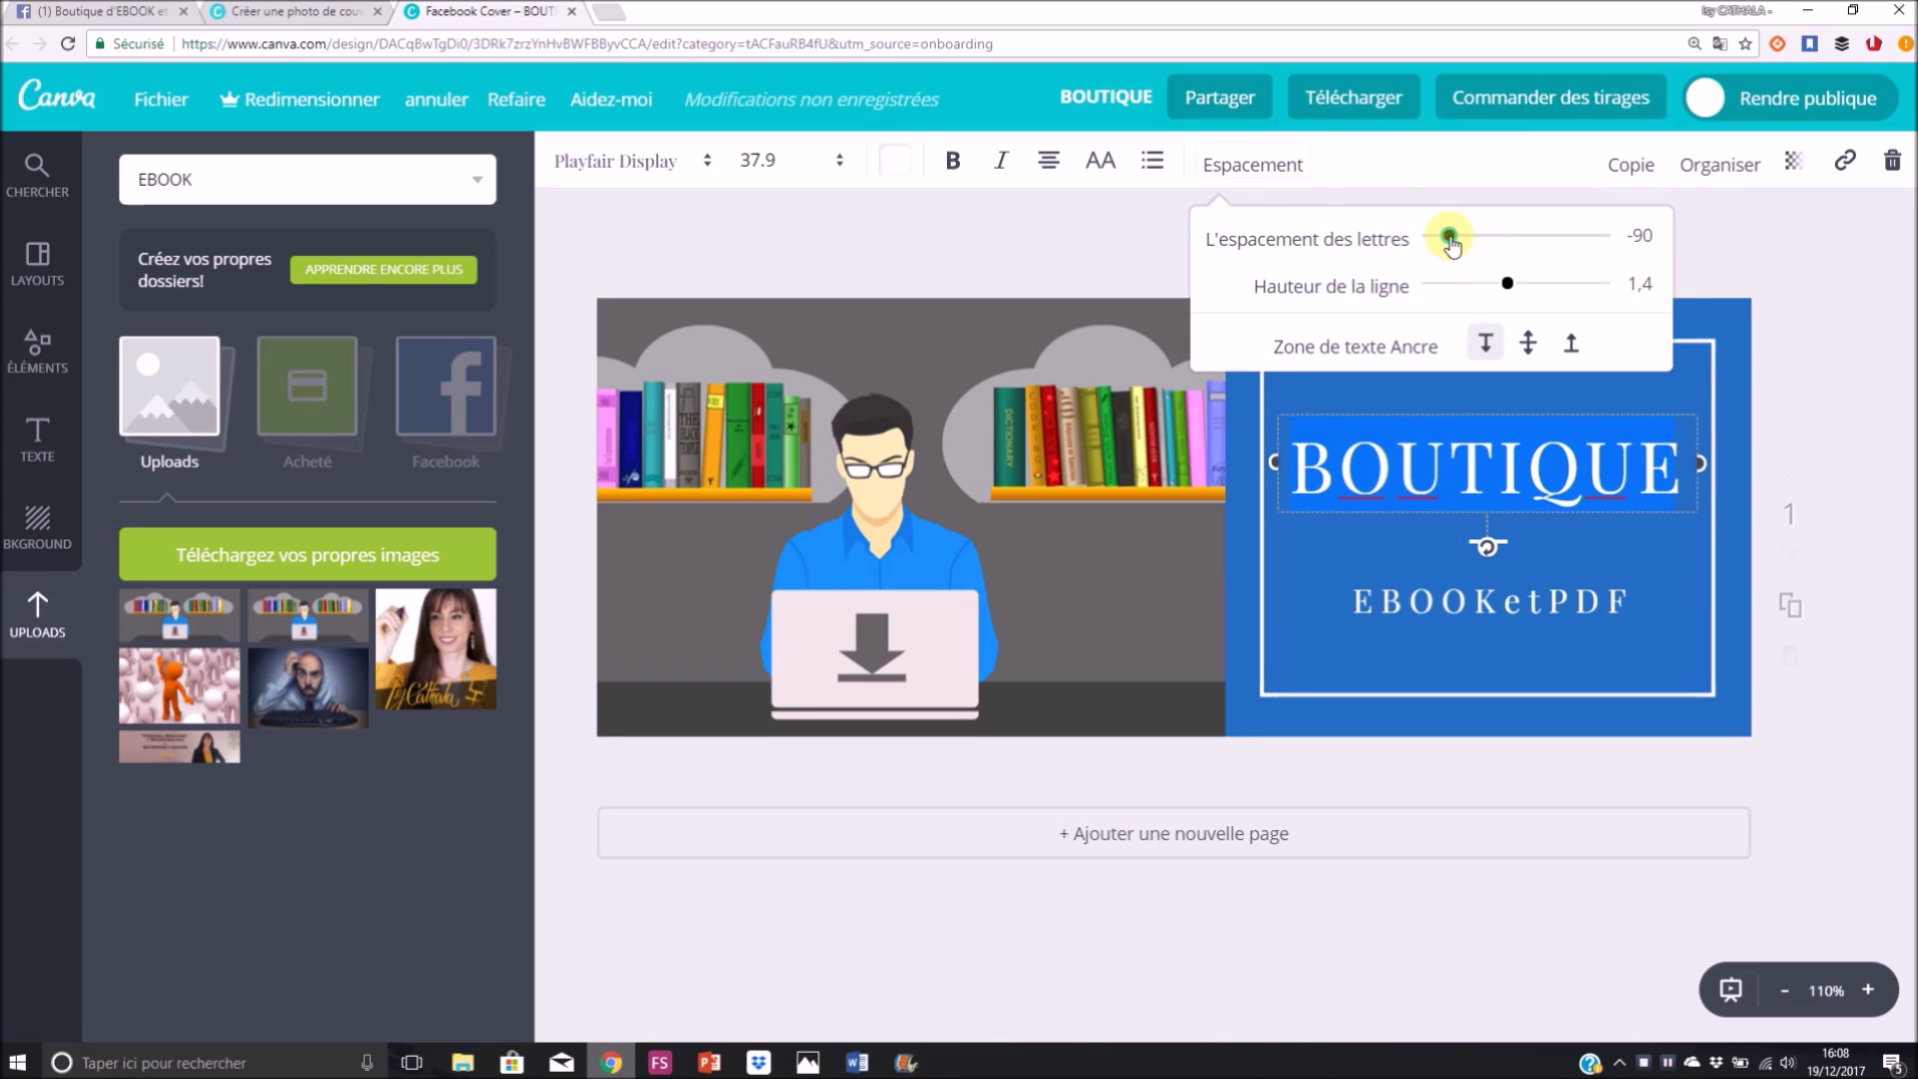
{"action": "left_click", "coordinate": [1763, 432]}
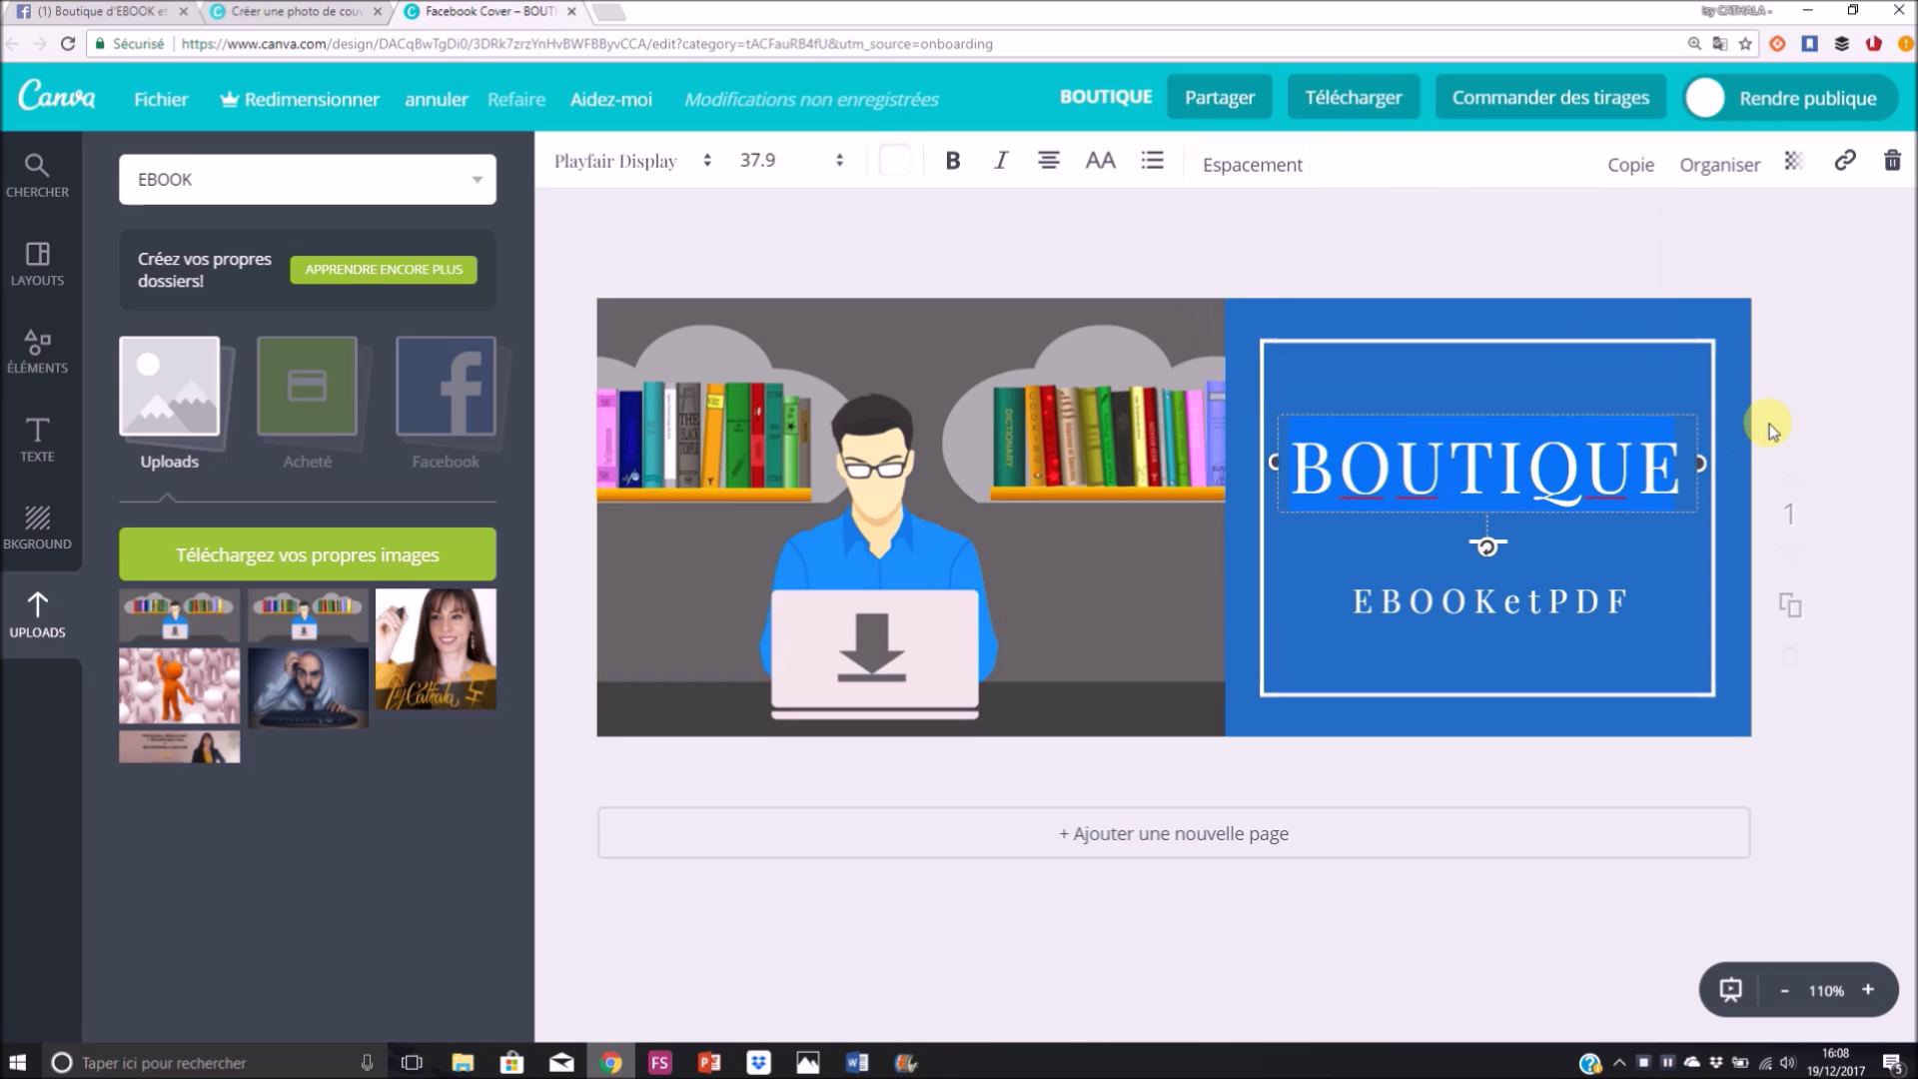
Set the subtitle's letter spacing to -130 and restore the missing spaces so it reads "EBOOK et PDF" on one line.
{"action": "left_click", "coordinate": [1564, 590]}
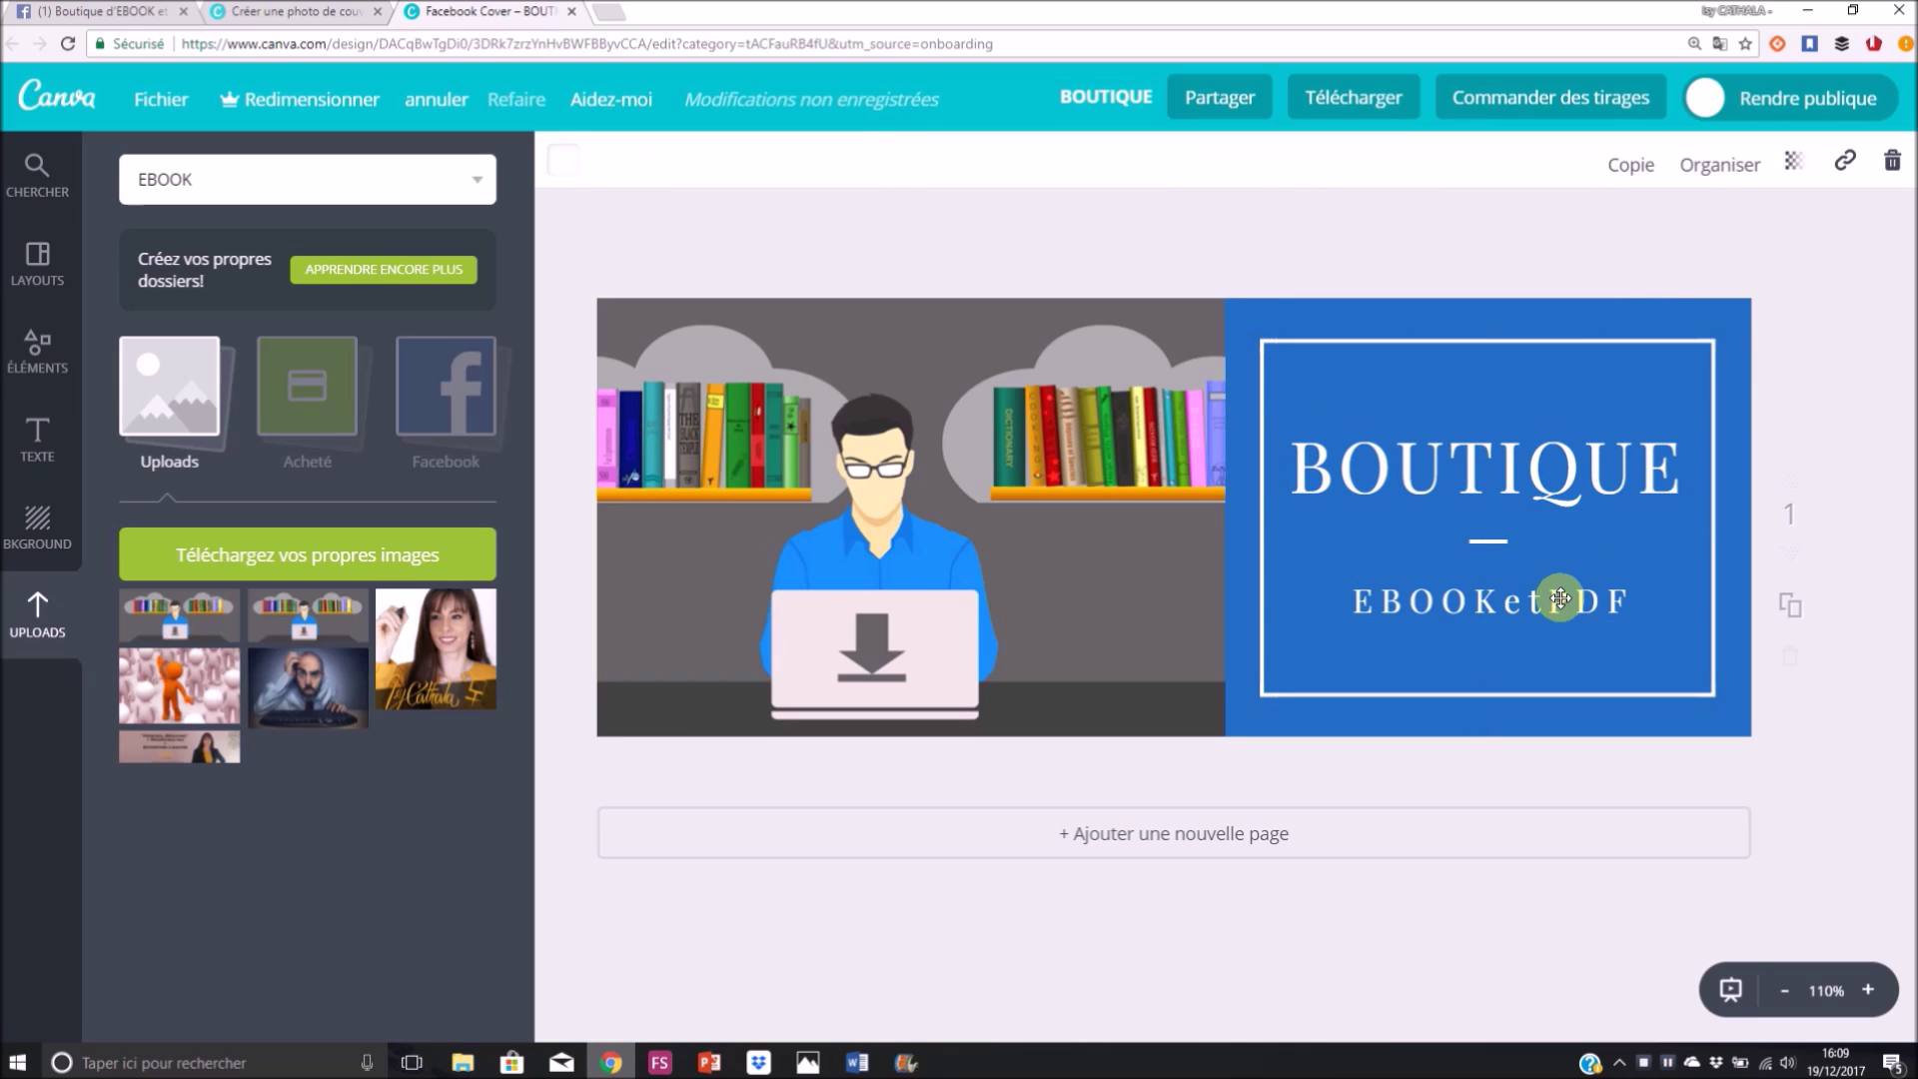
{"action": "left_click", "coordinate": [1561, 601]}
{"action": "left_click", "coordinate": [1363, 606]}
{"action": "left_click_drag", "start_coordinate": [1363, 607], "coordinate": [1663, 600]}
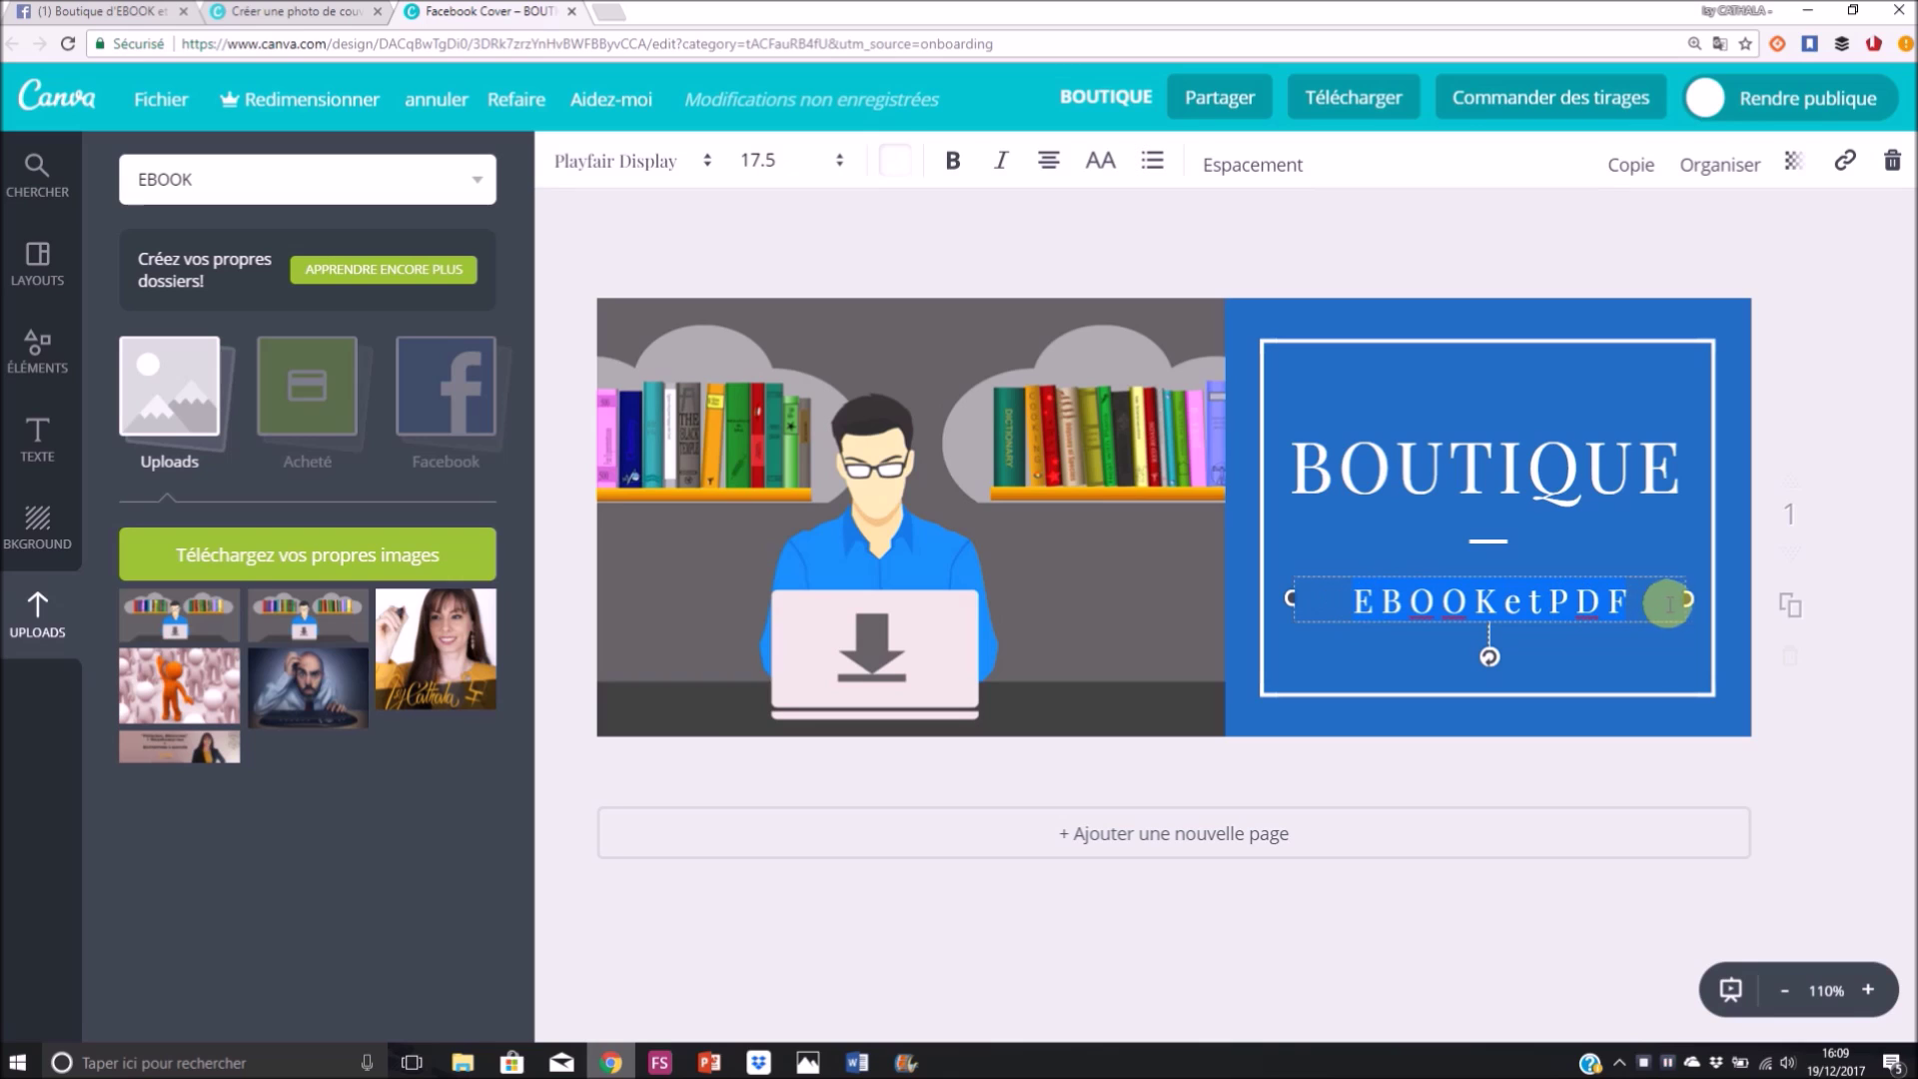
{"action": "left_click_drag", "start_coordinate": [1462, 238], "coordinate": [1451, 239]}
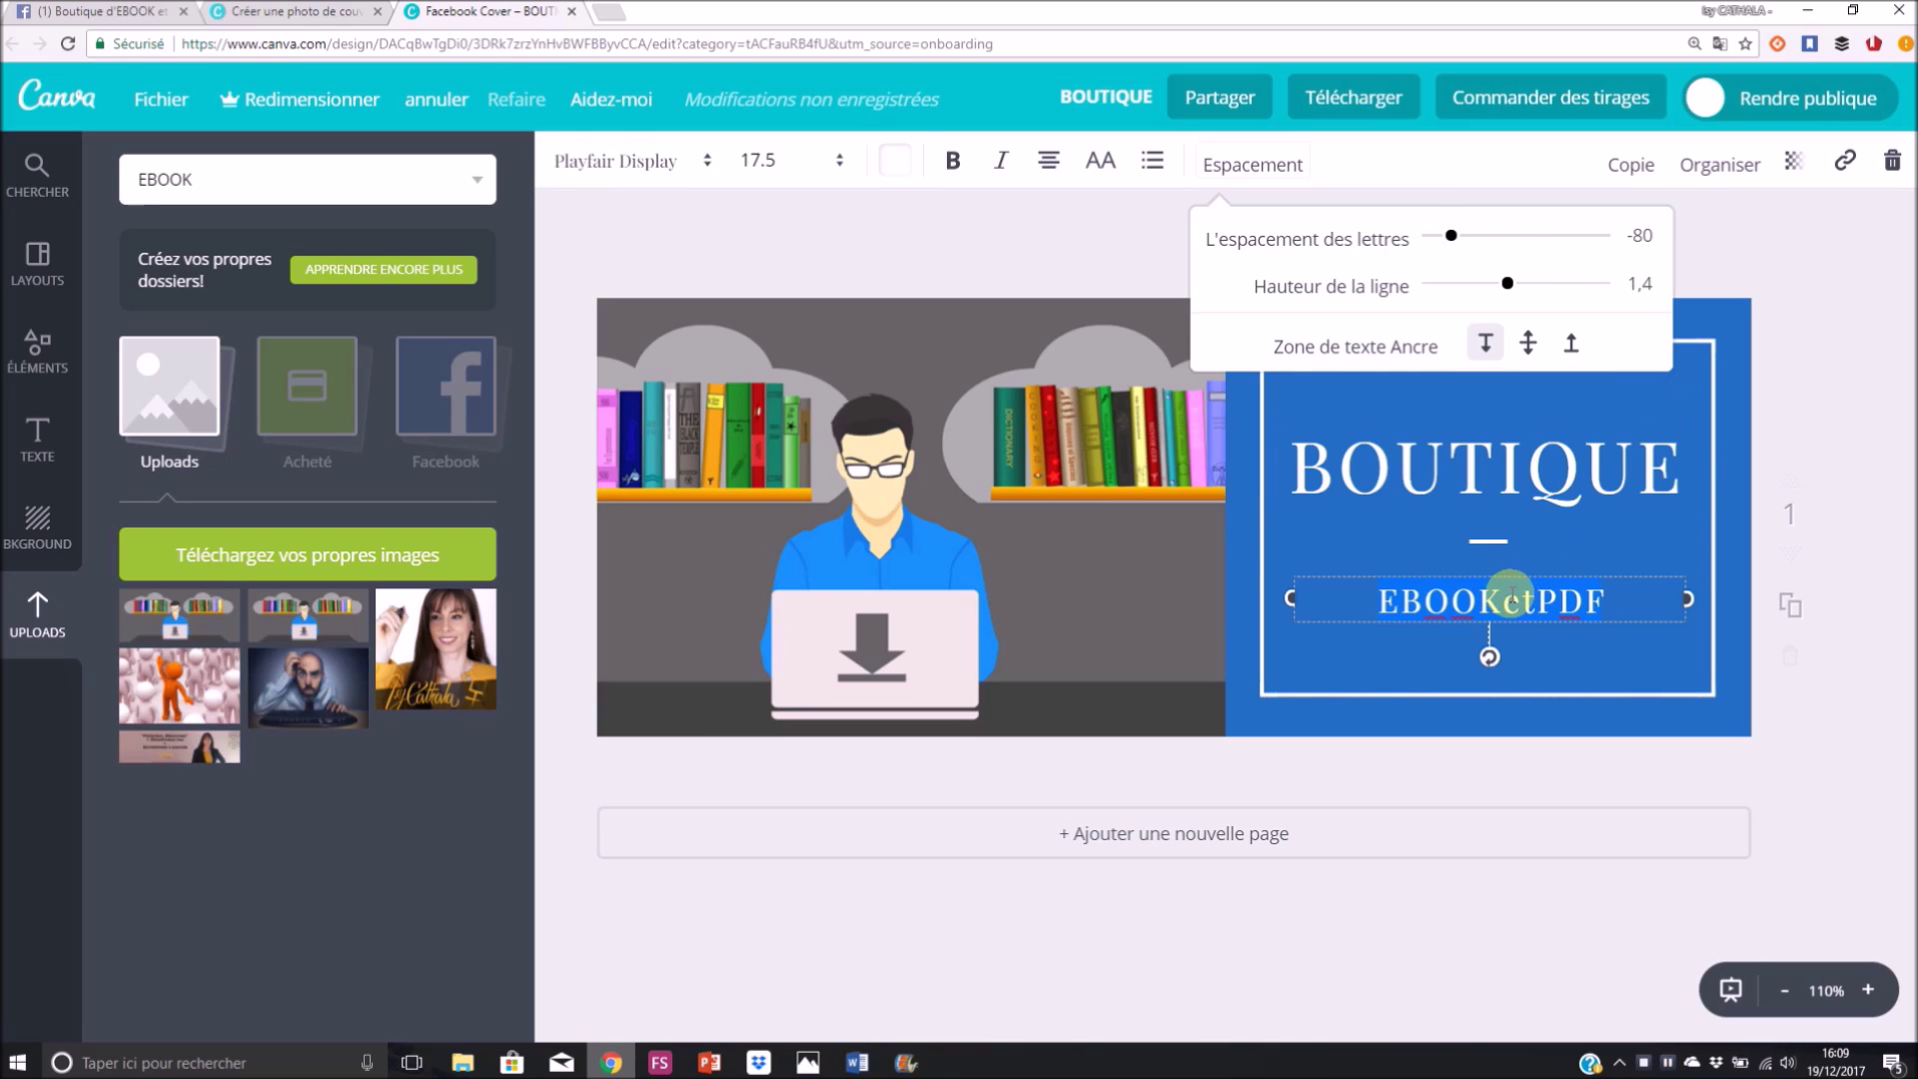
{"action": "left_click", "coordinate": [1503, 597]}
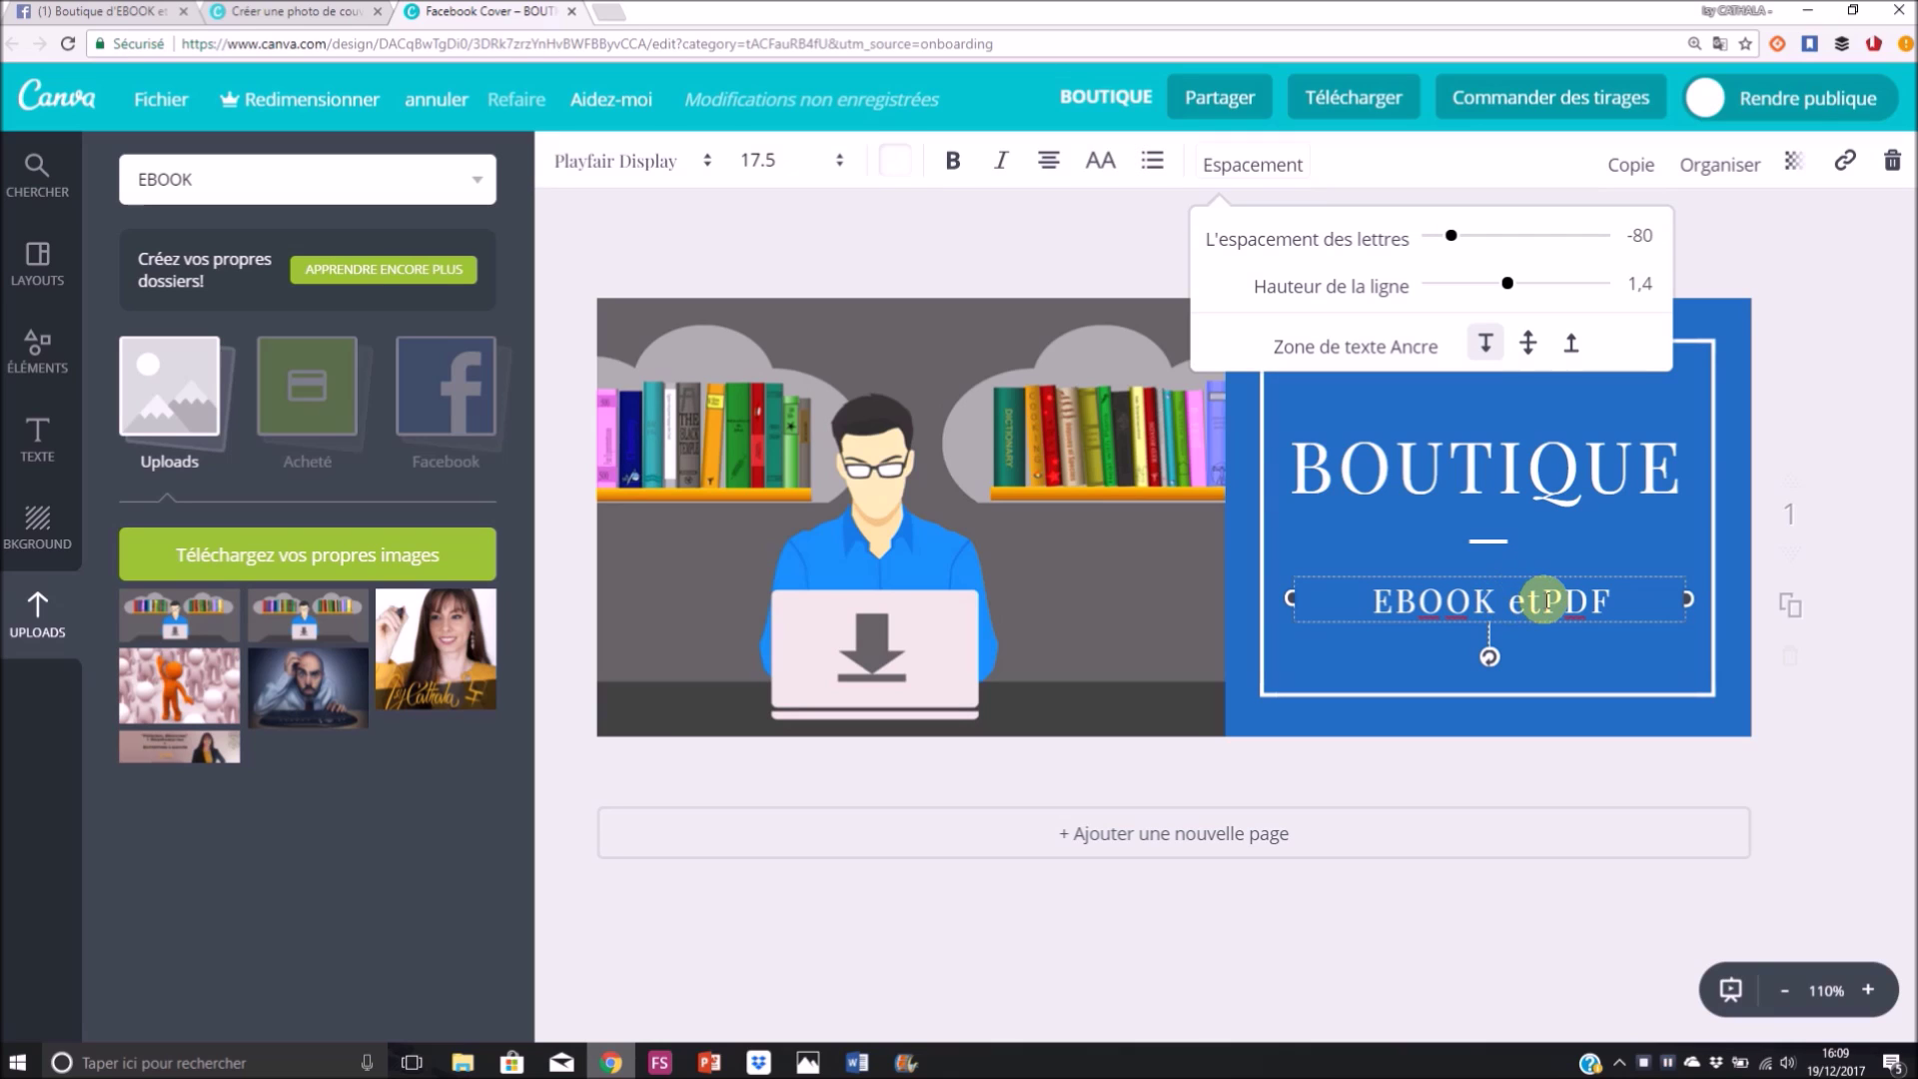
{"action": "left_click", "coordinate": [1544, 600]}
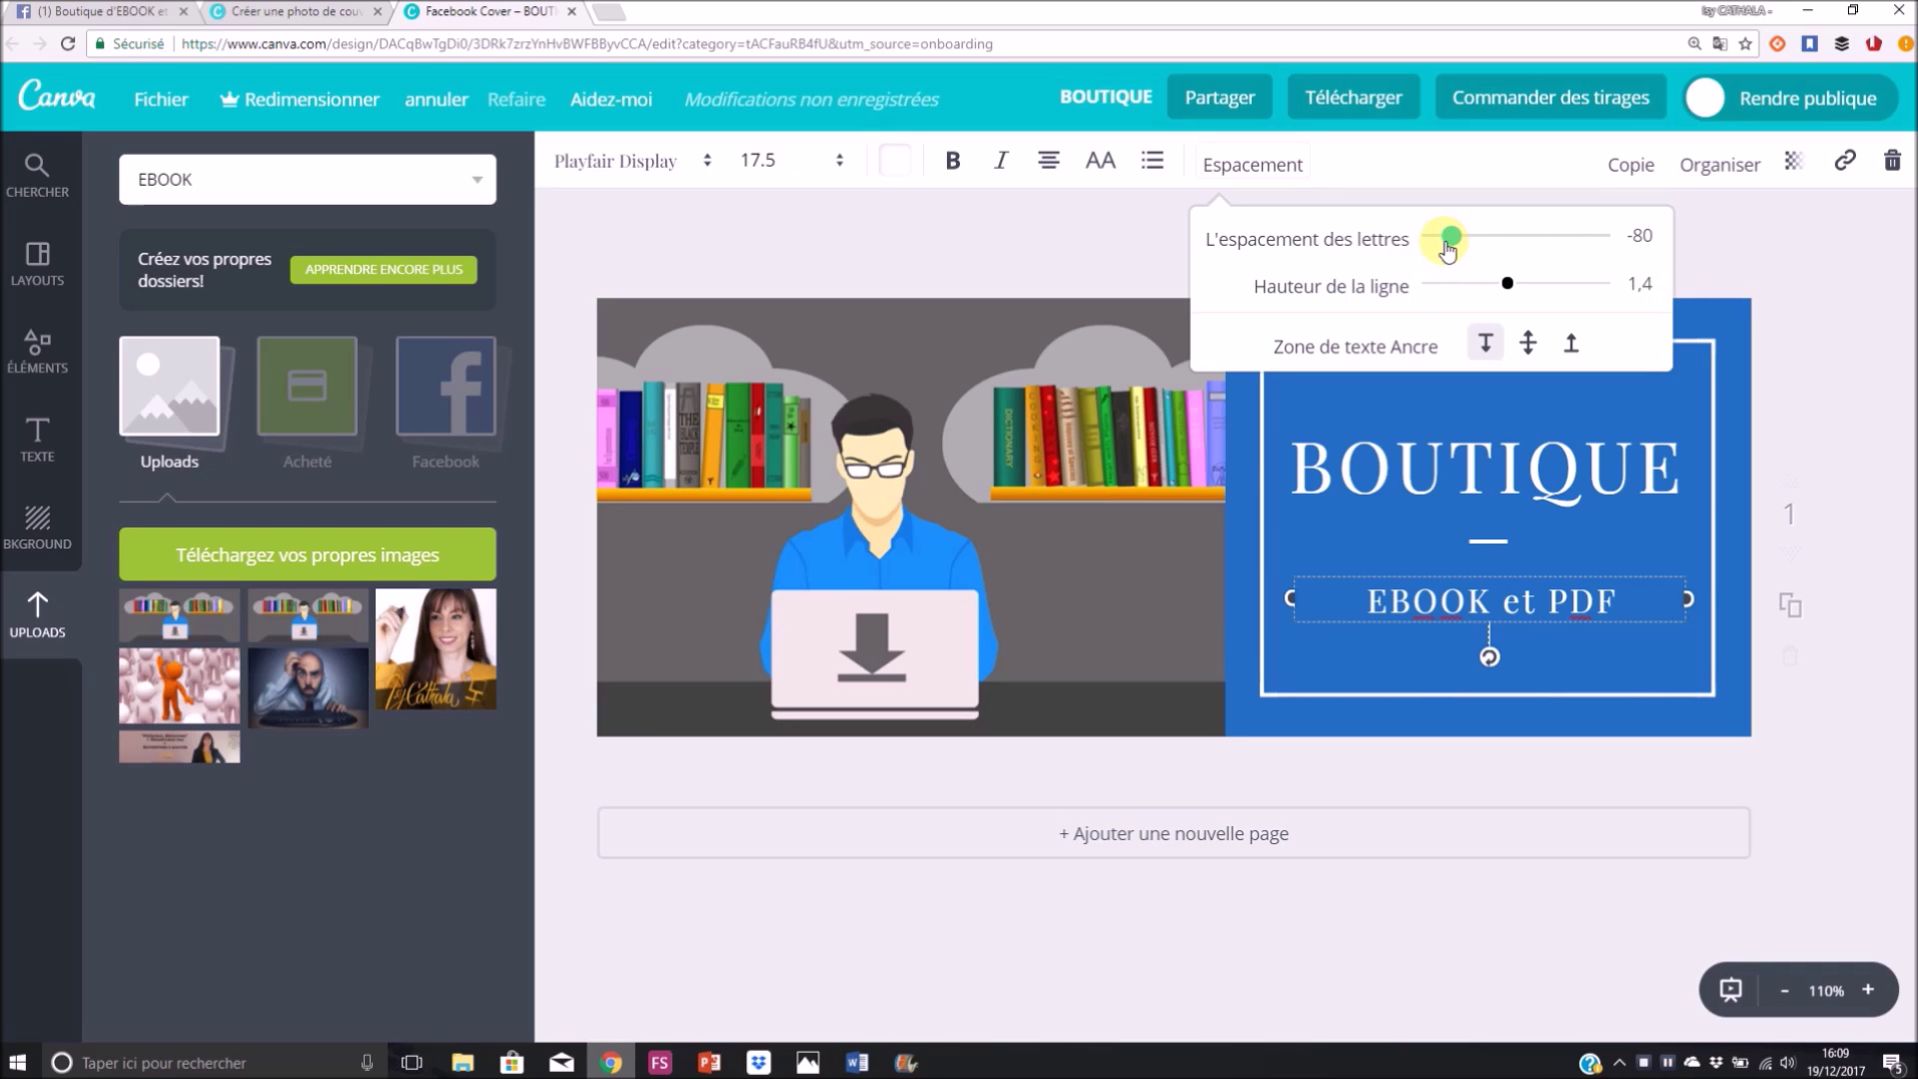
{"action": "left_click_drag", "start_coordinate": [1449, 249], "coordinate": [1444, 250]}
{"action": "left_click", "coordinate": [1497, 595]}
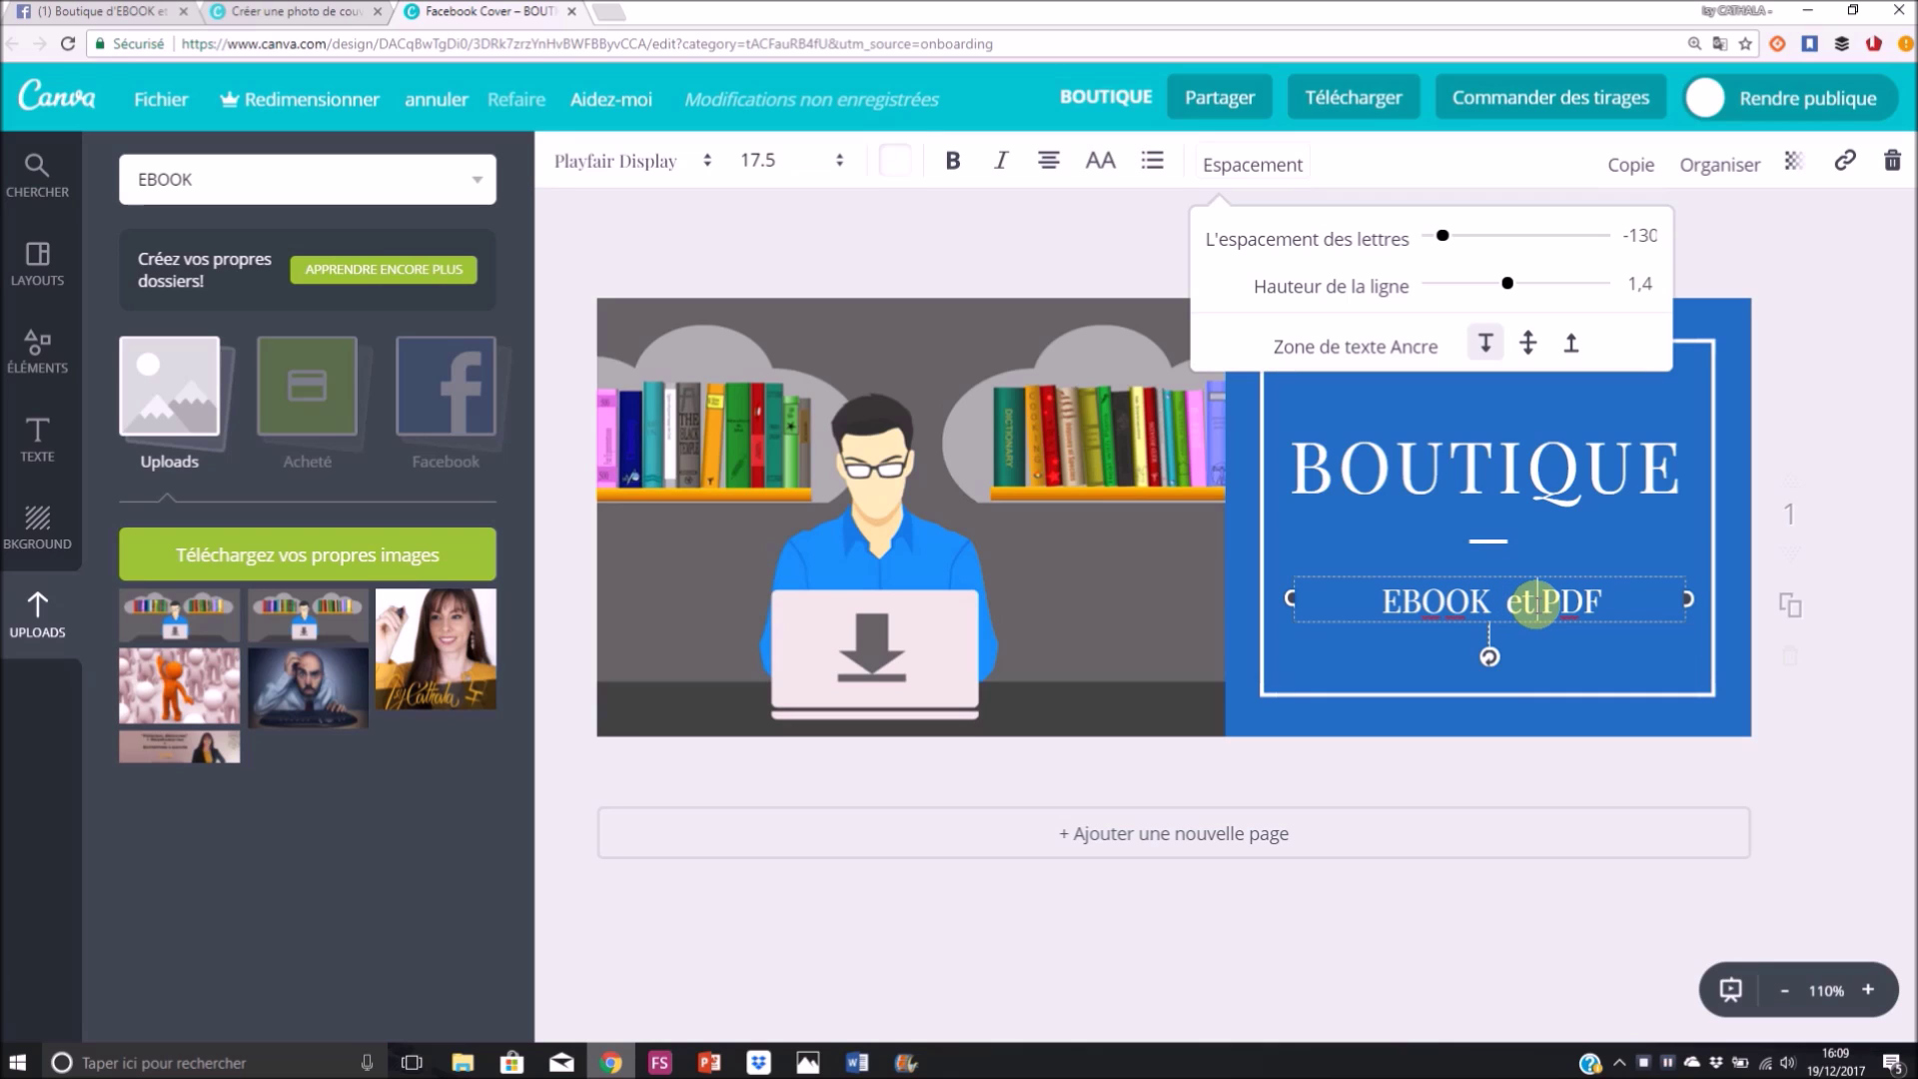
{"action": "key", "text": "Return"}
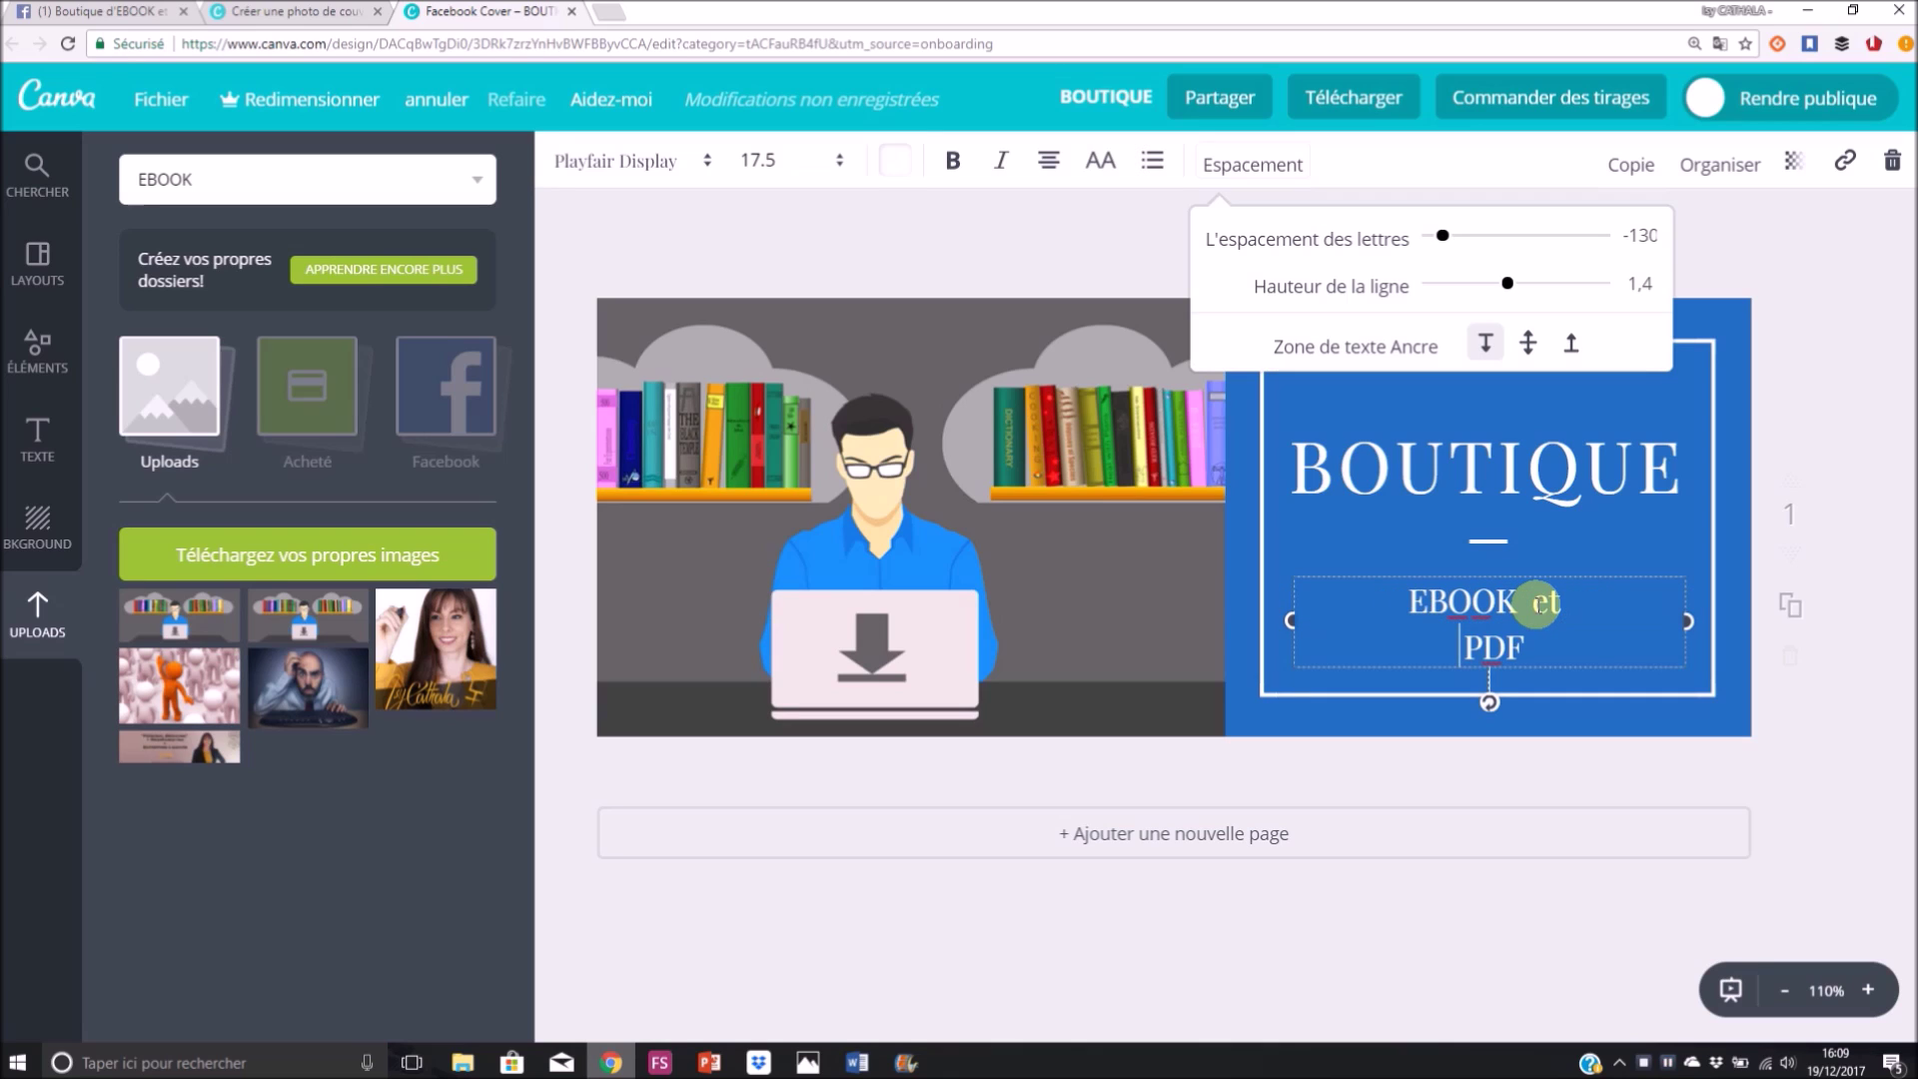
{"action": "key", "text": "BackSpace"}
Download the finished cover design as a PNG and dismiss the download message.
{"action": "left_click", "coordinate": [1356, 100]}
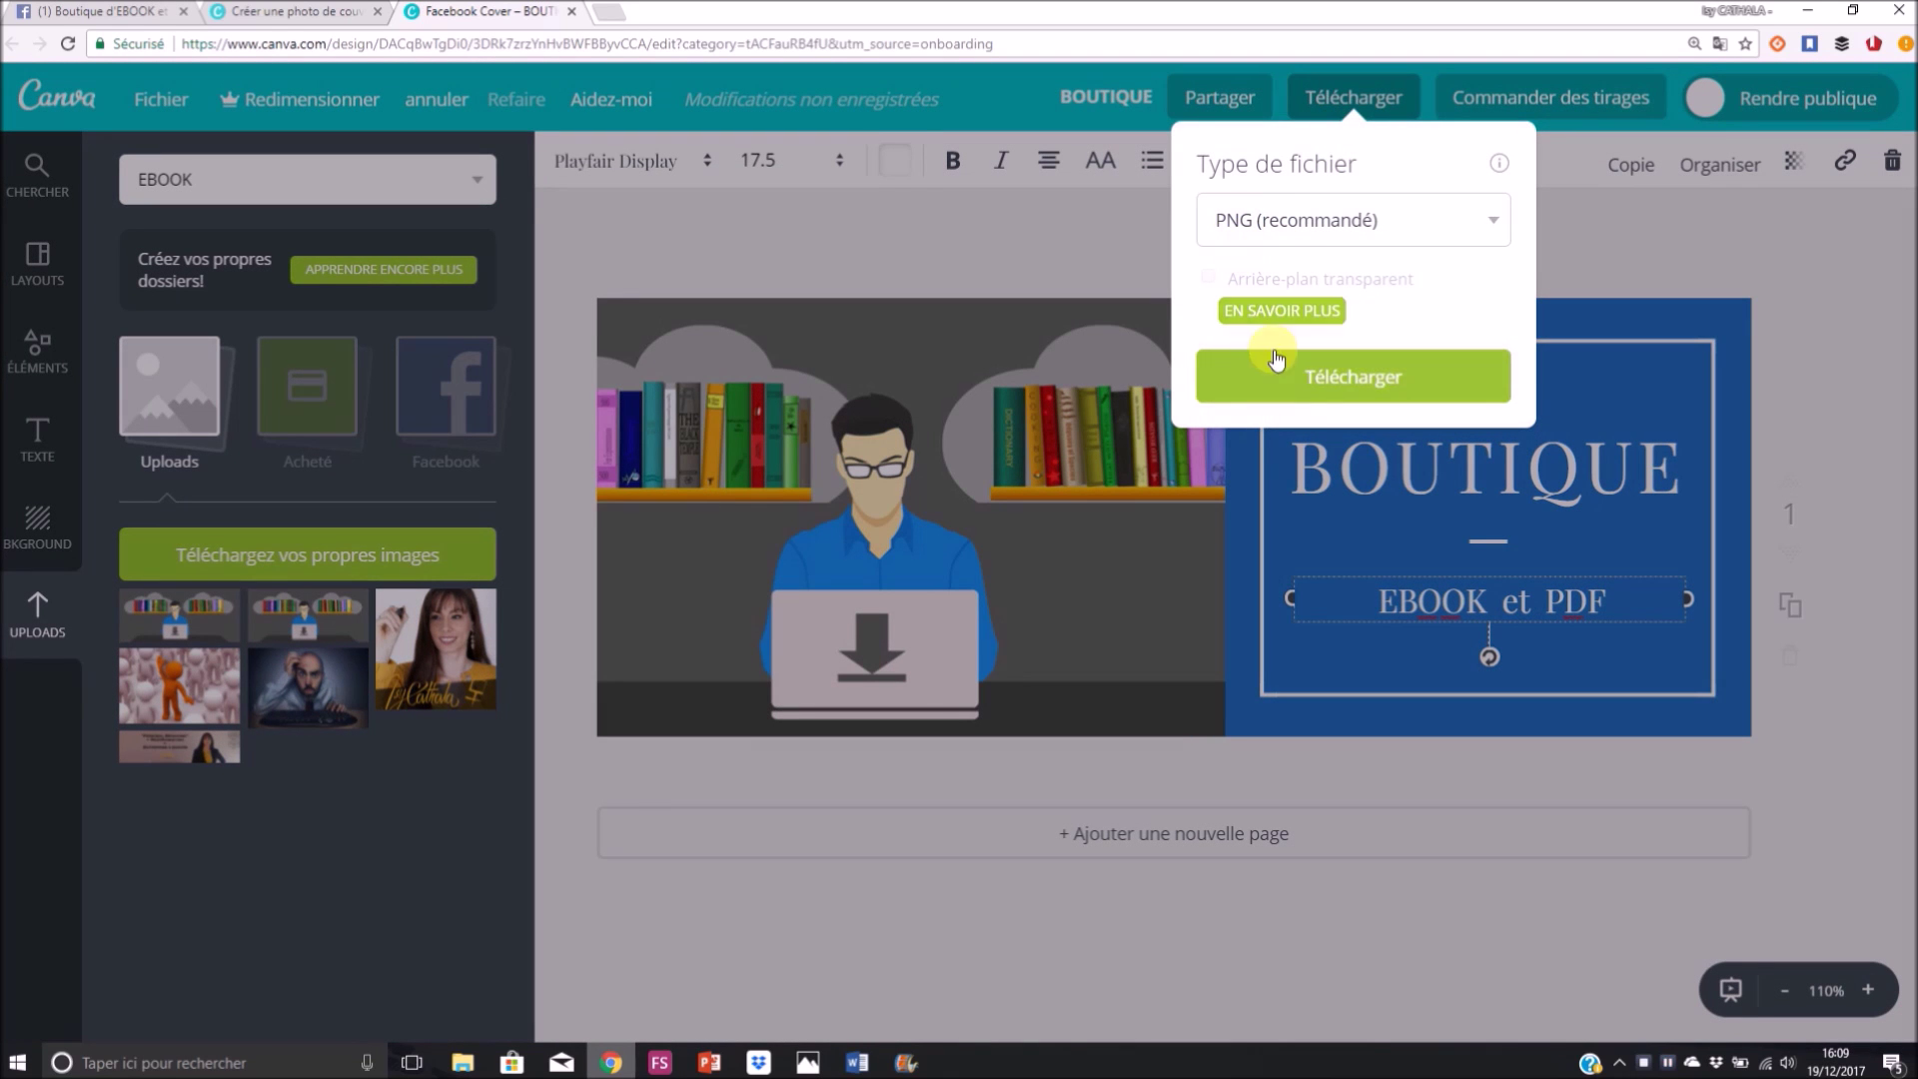
{"action": "left_click", "coordinate": [1330, 398]}
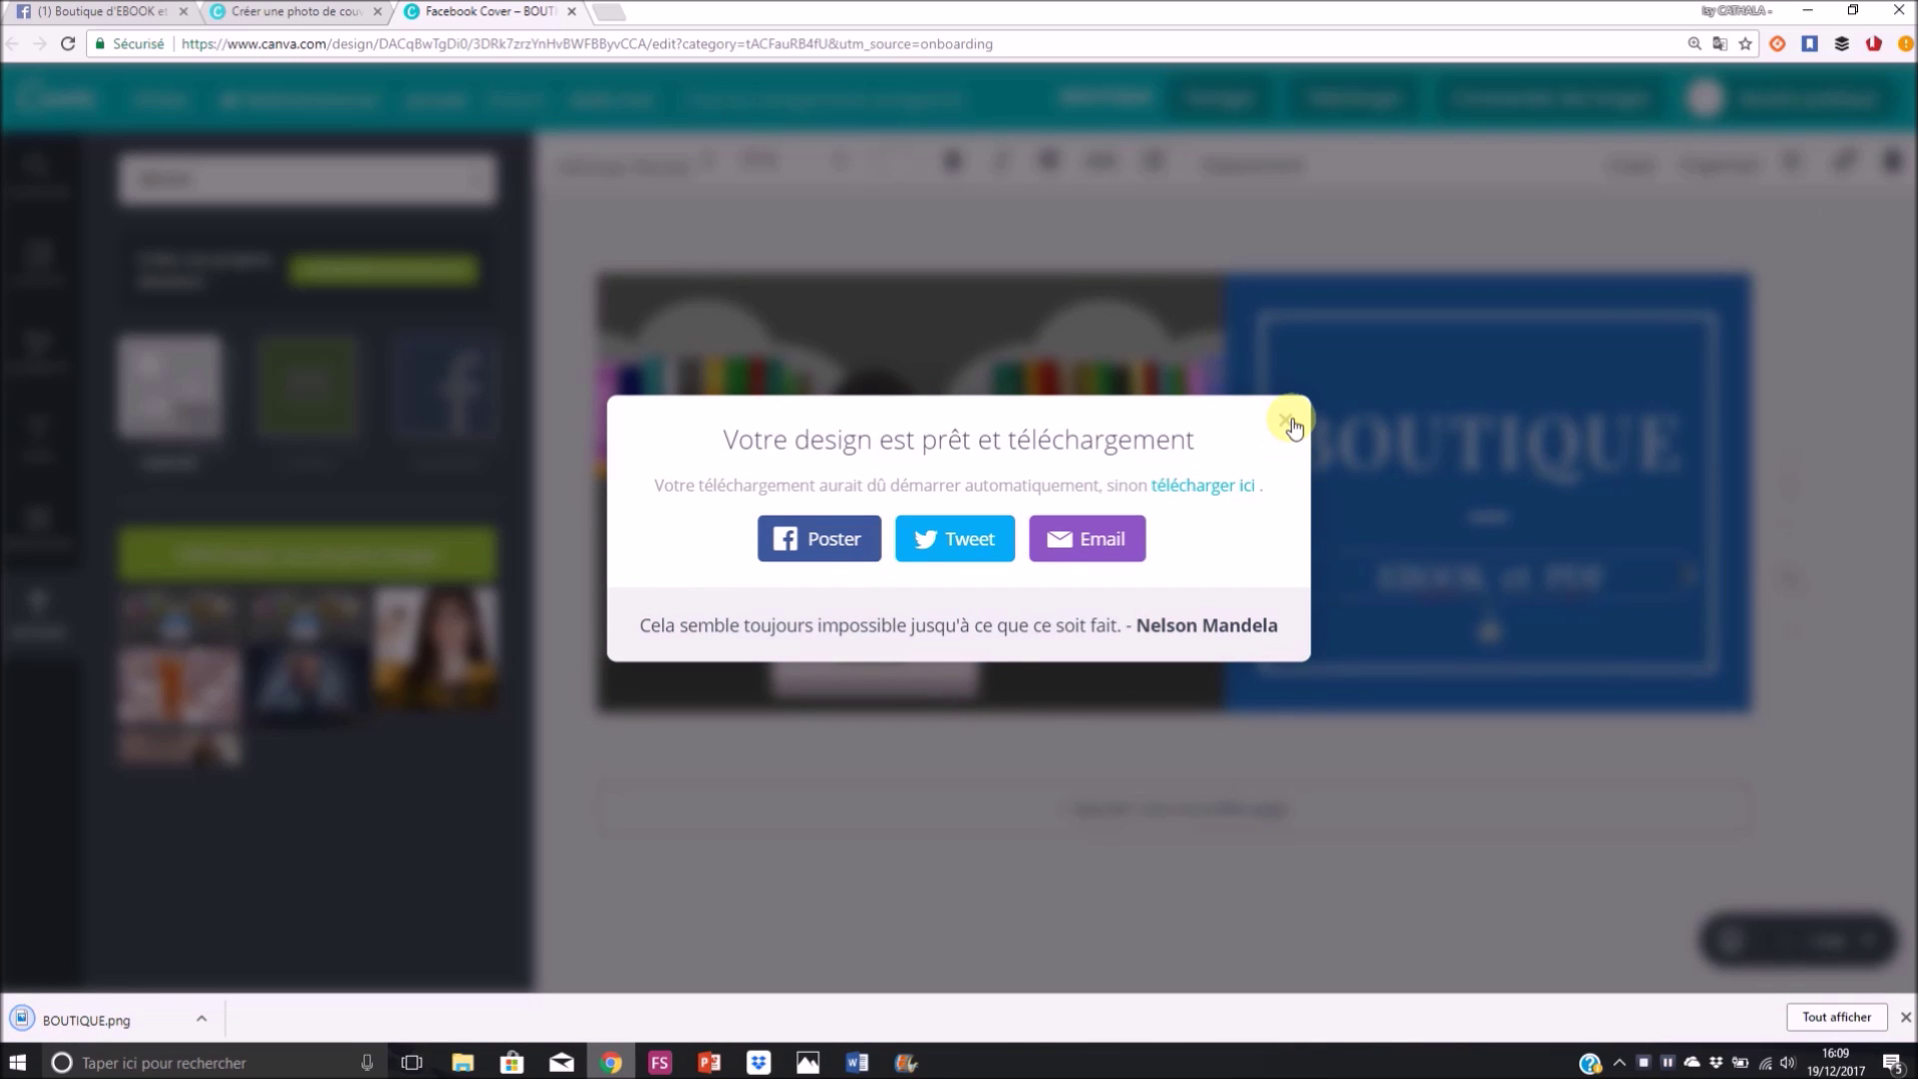
{"action": "left_click", "coordinate": [1289, 423]}
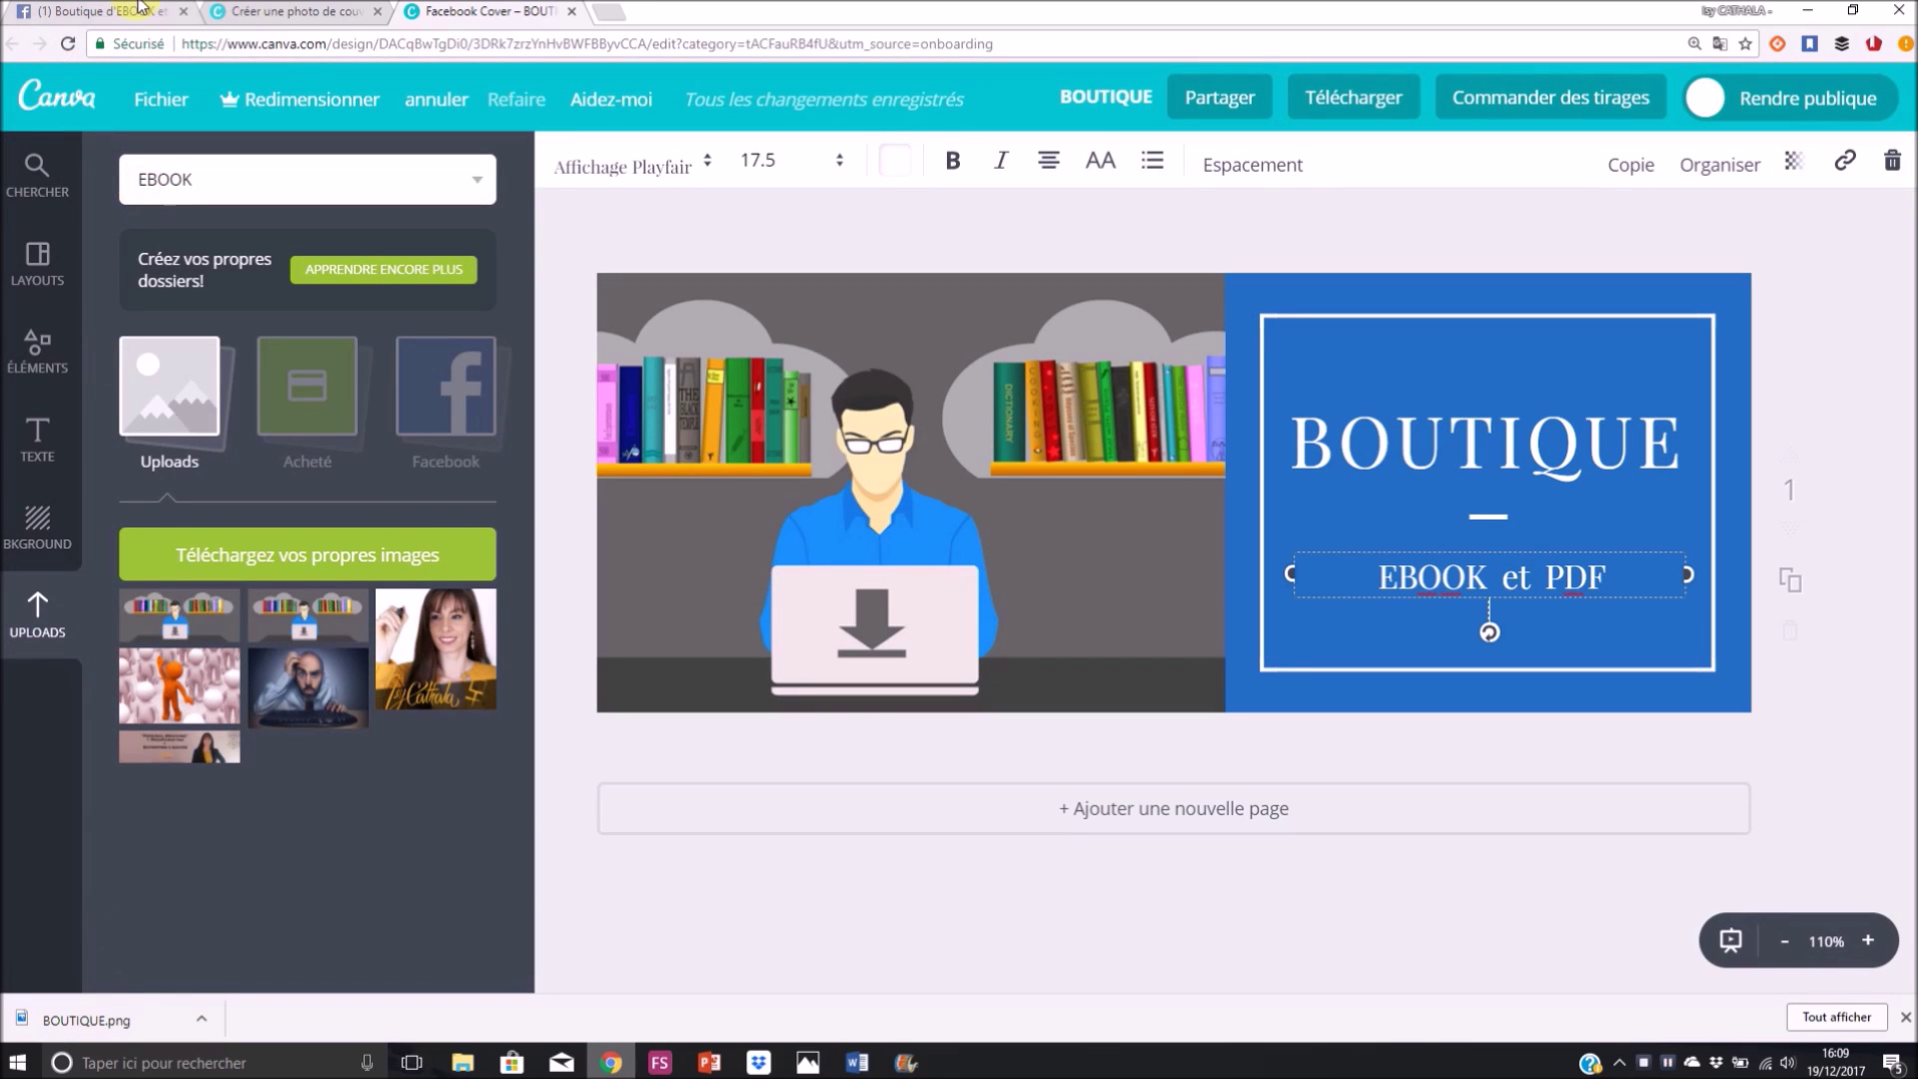
Switch to the Facebook page, import the 828 x 315 ebook cover PNG from Téléchargements as its cover photo and save it.
{"action": "left_click", "coordinate": [125, 12]}
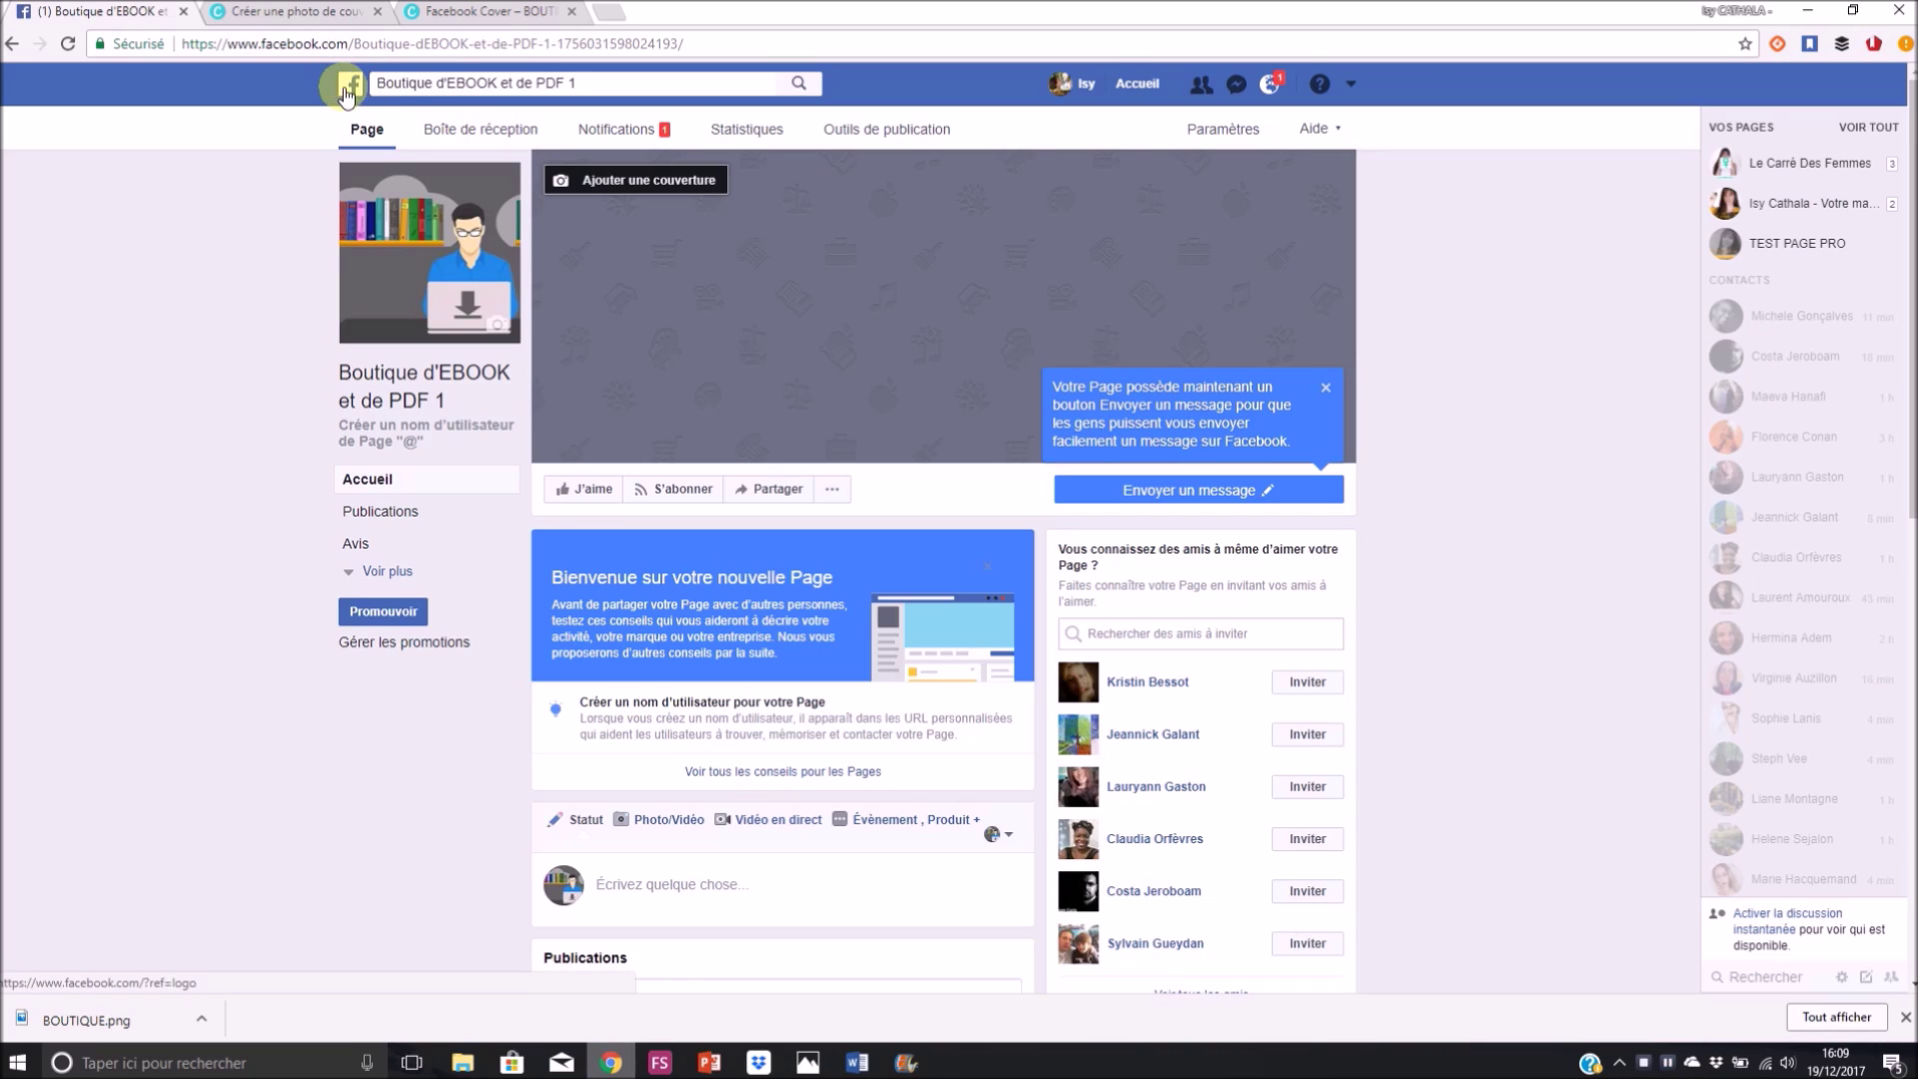
{"action": "left_click", "coordinate": [632, 183]}
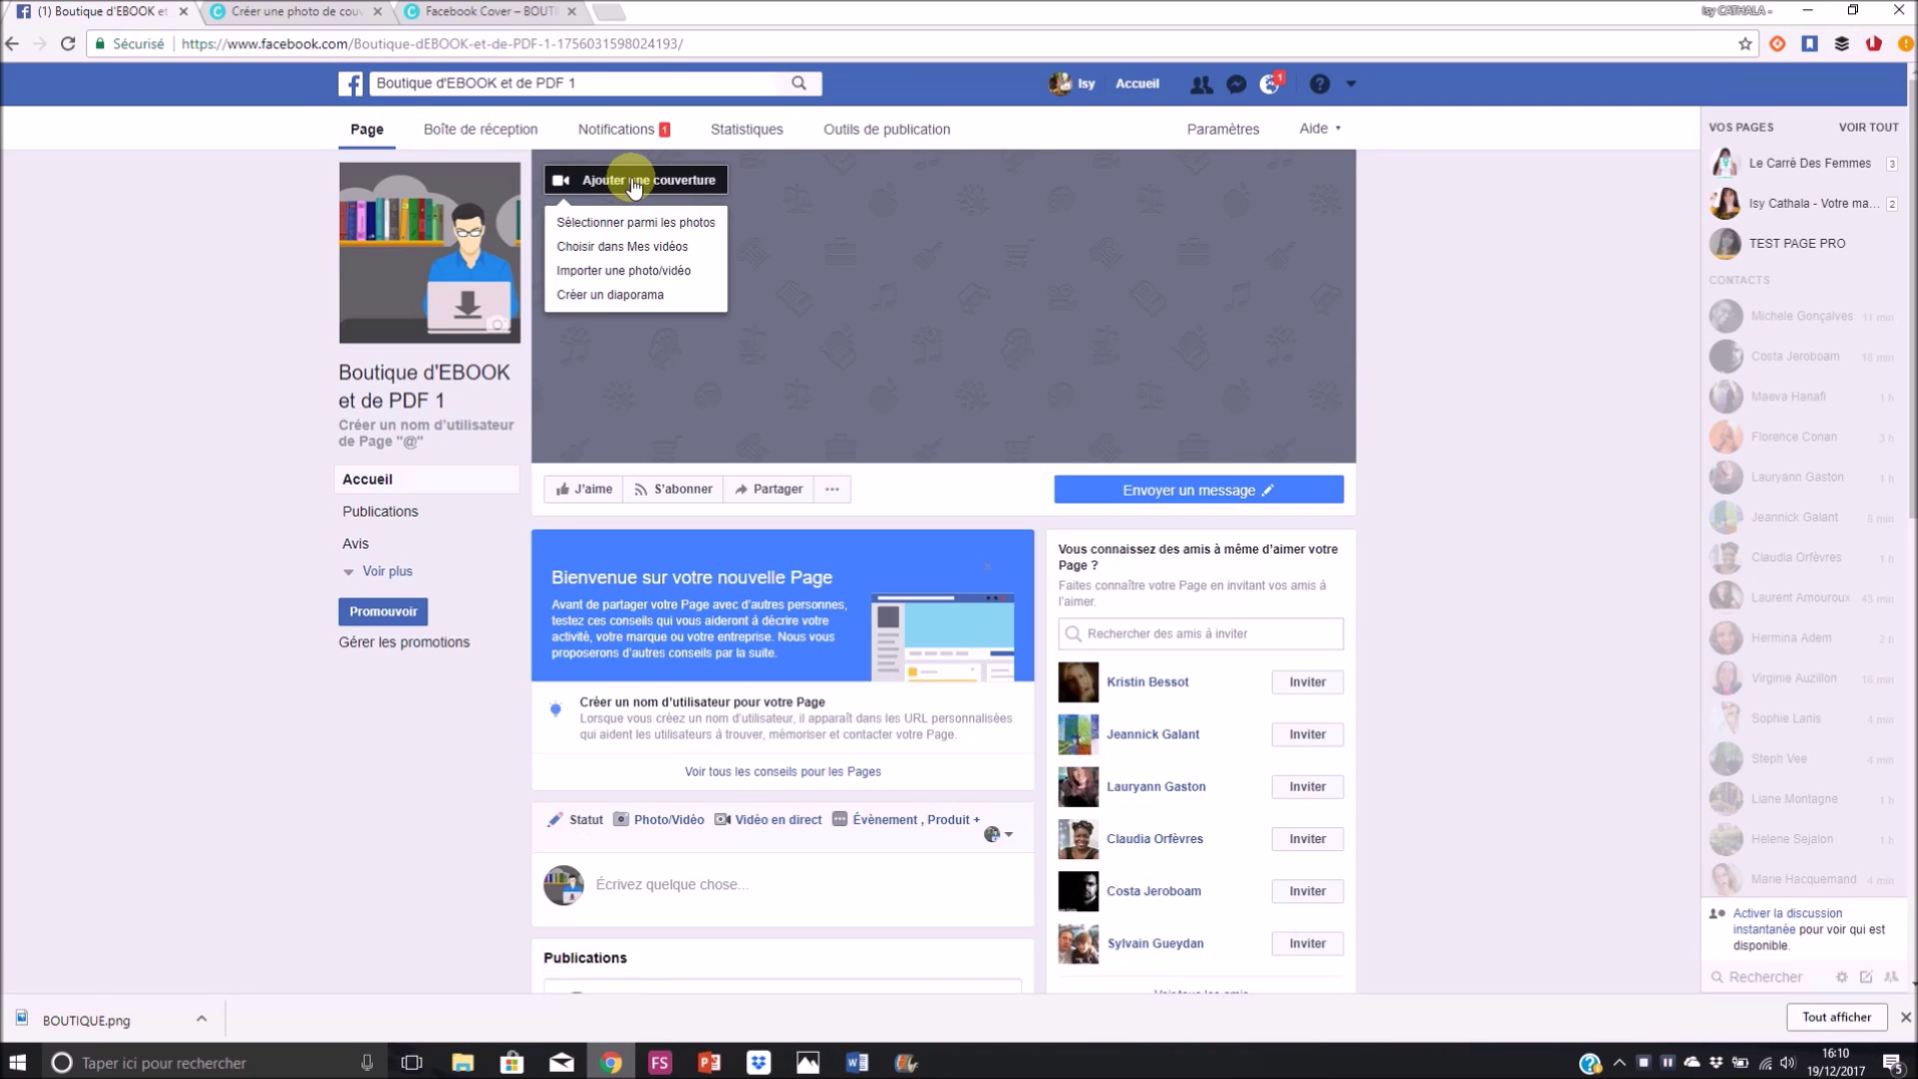
{"action": "left_click", "coordinate": [615, 272]}
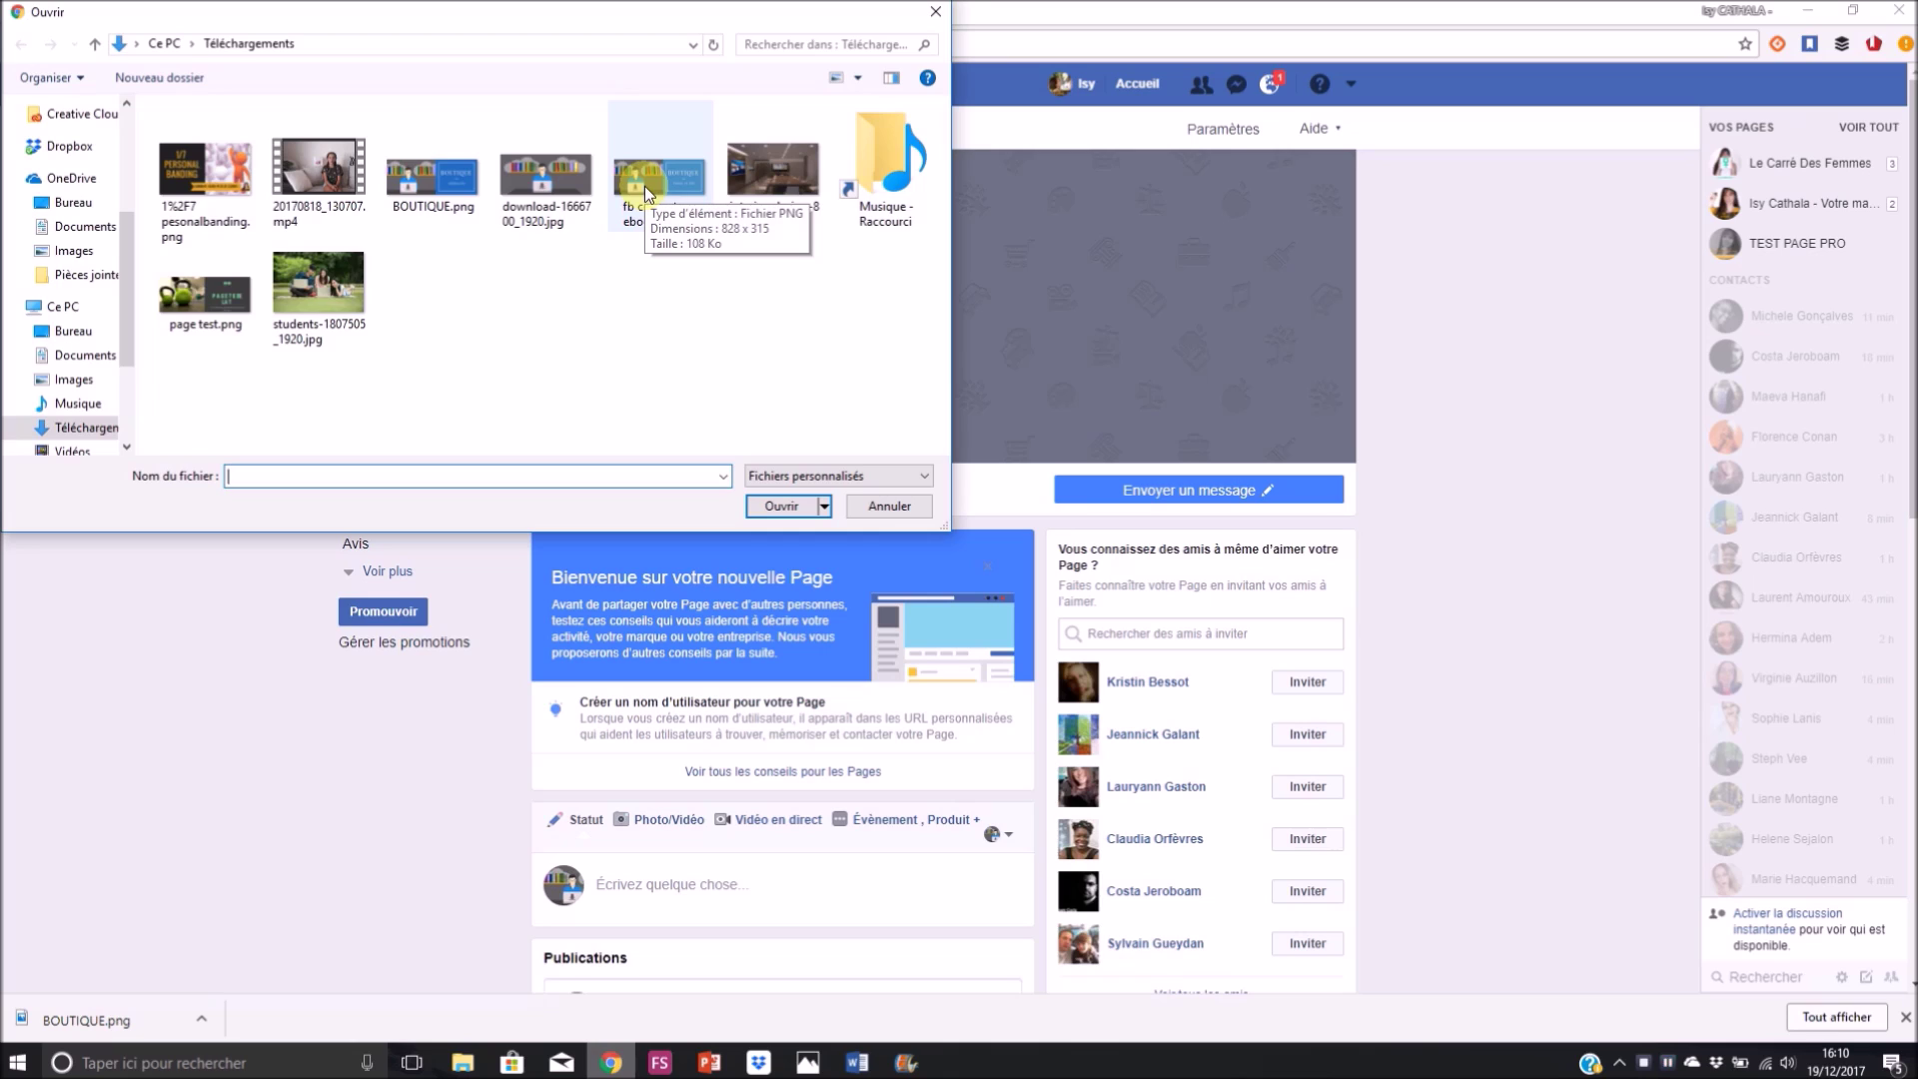
{"action": "double_click", "coordinate": [645, 186]}
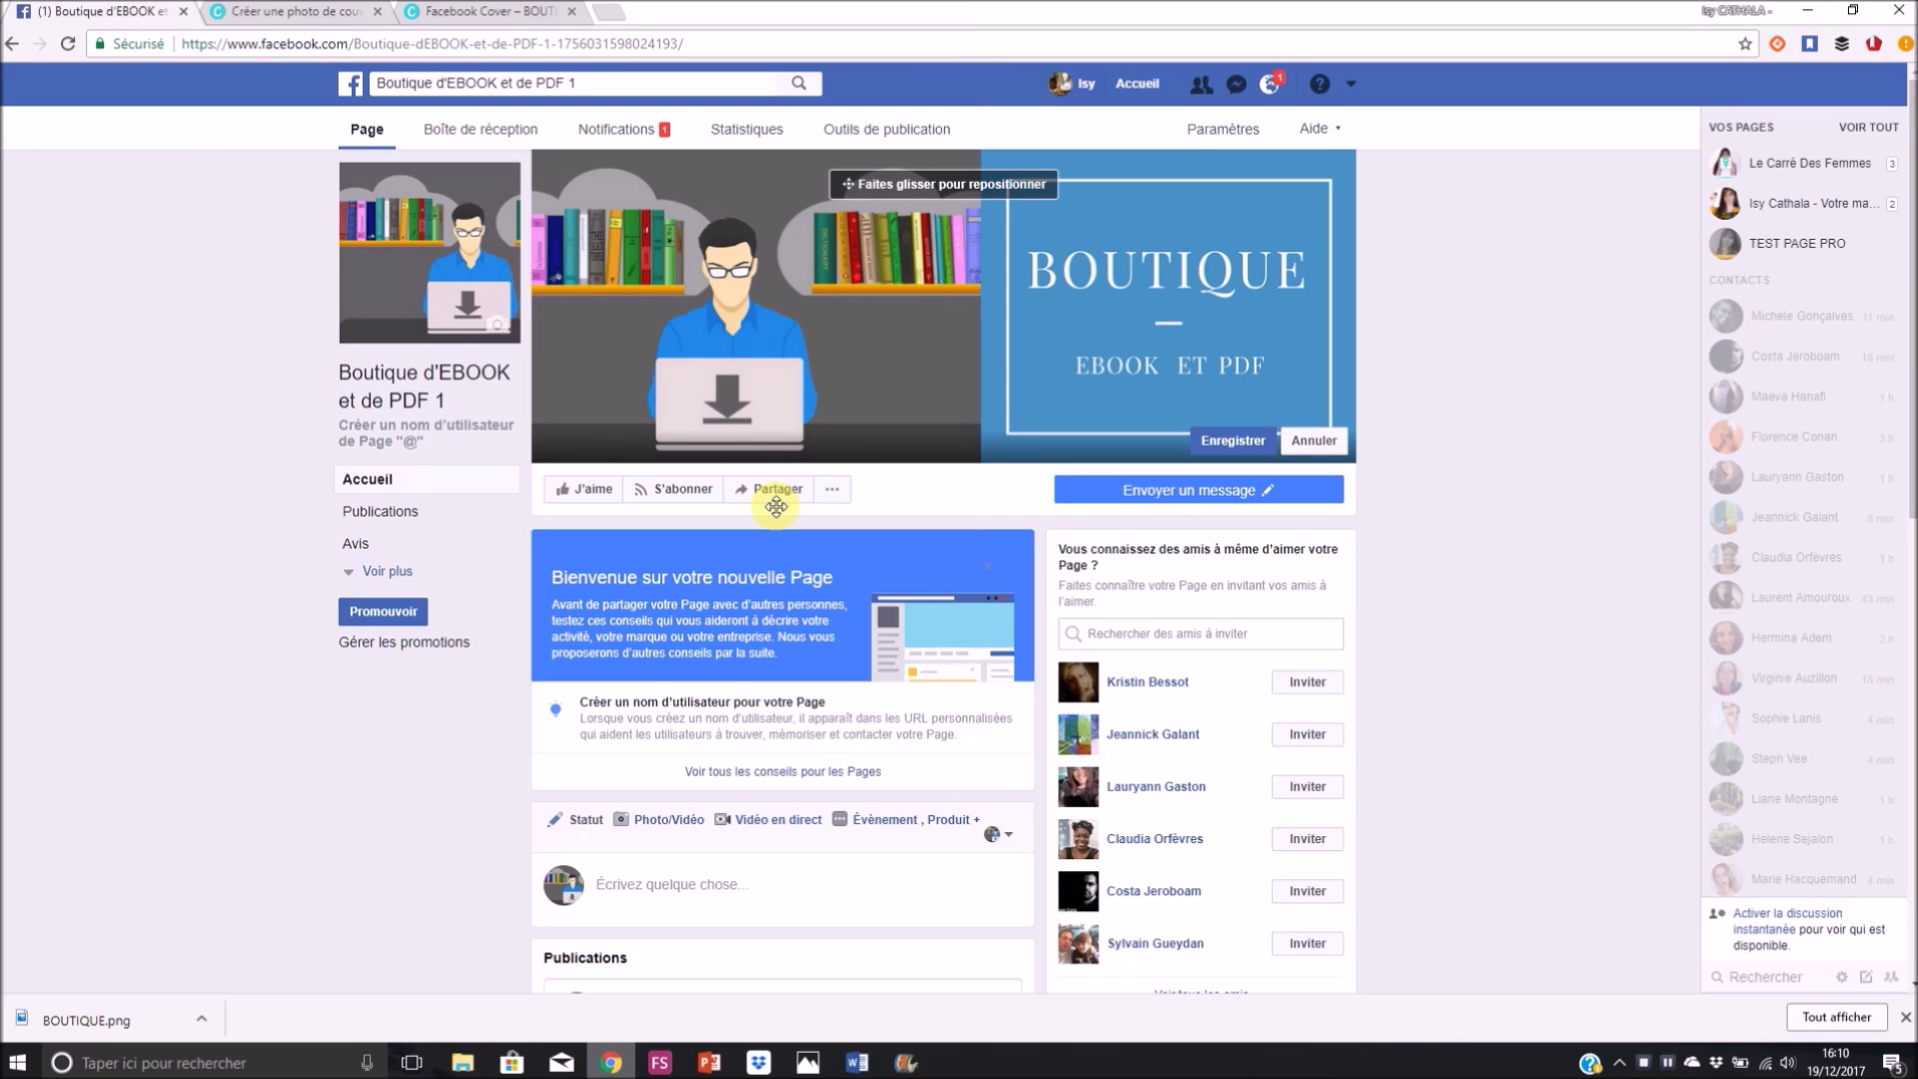
{"action": "left_click", "coordinate": [1220, 441]}
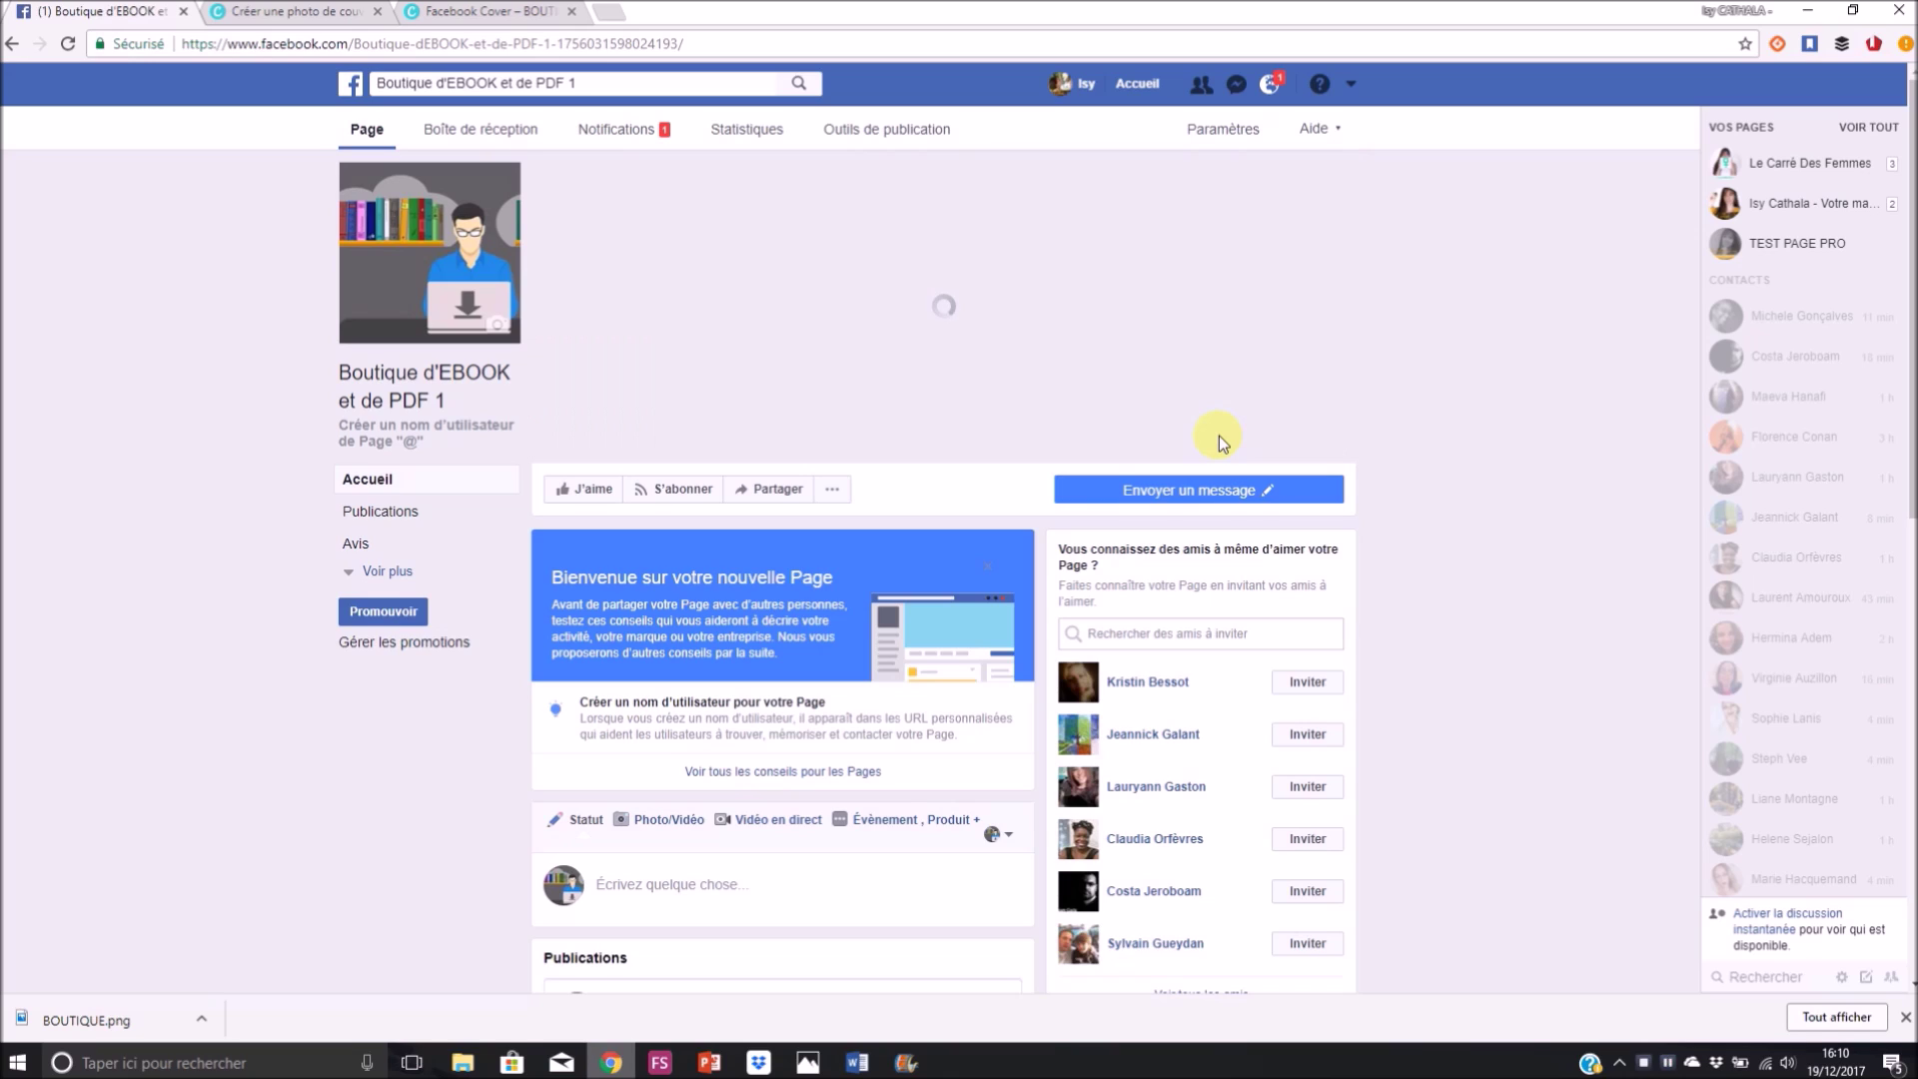